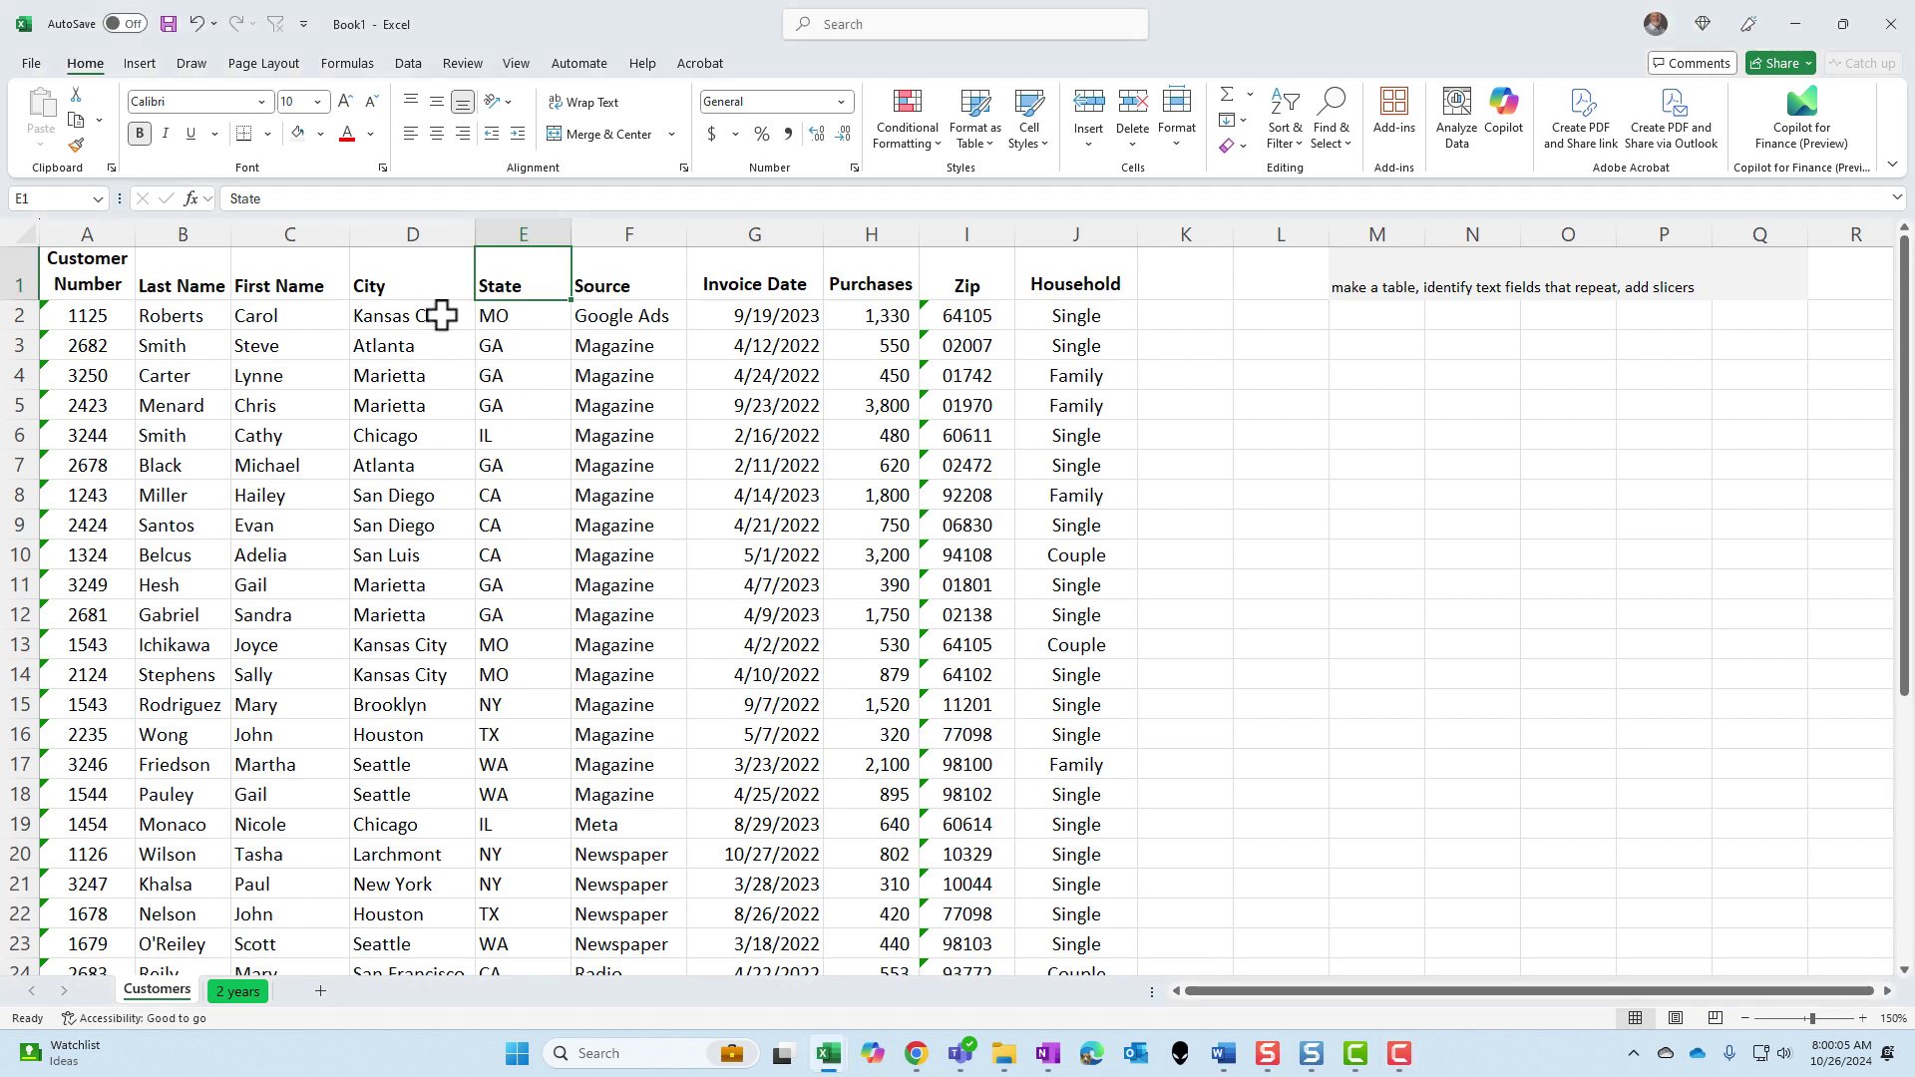
scroll(523, 415, down, 4)
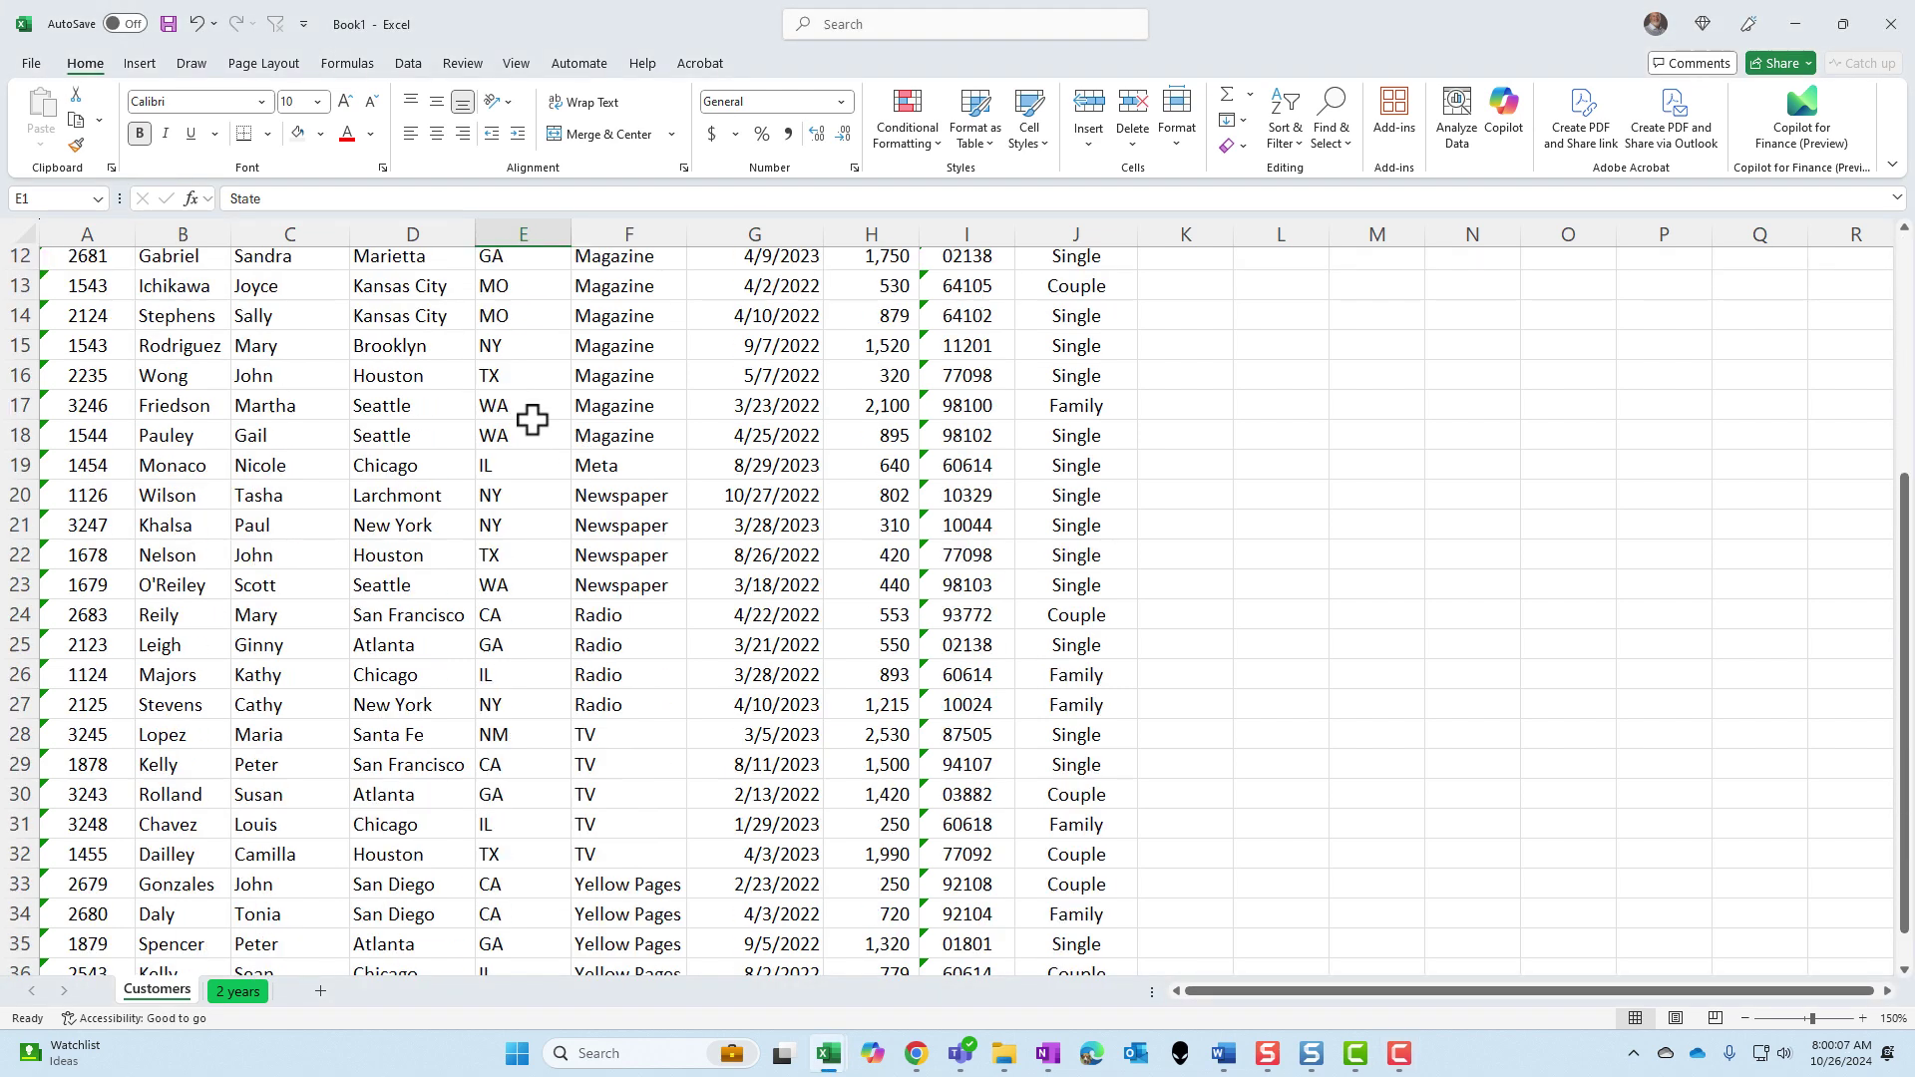
scroll(522, 414, down, 2)
scroll(523, 415, up, 2)
scroll(531, 422, up, 4)
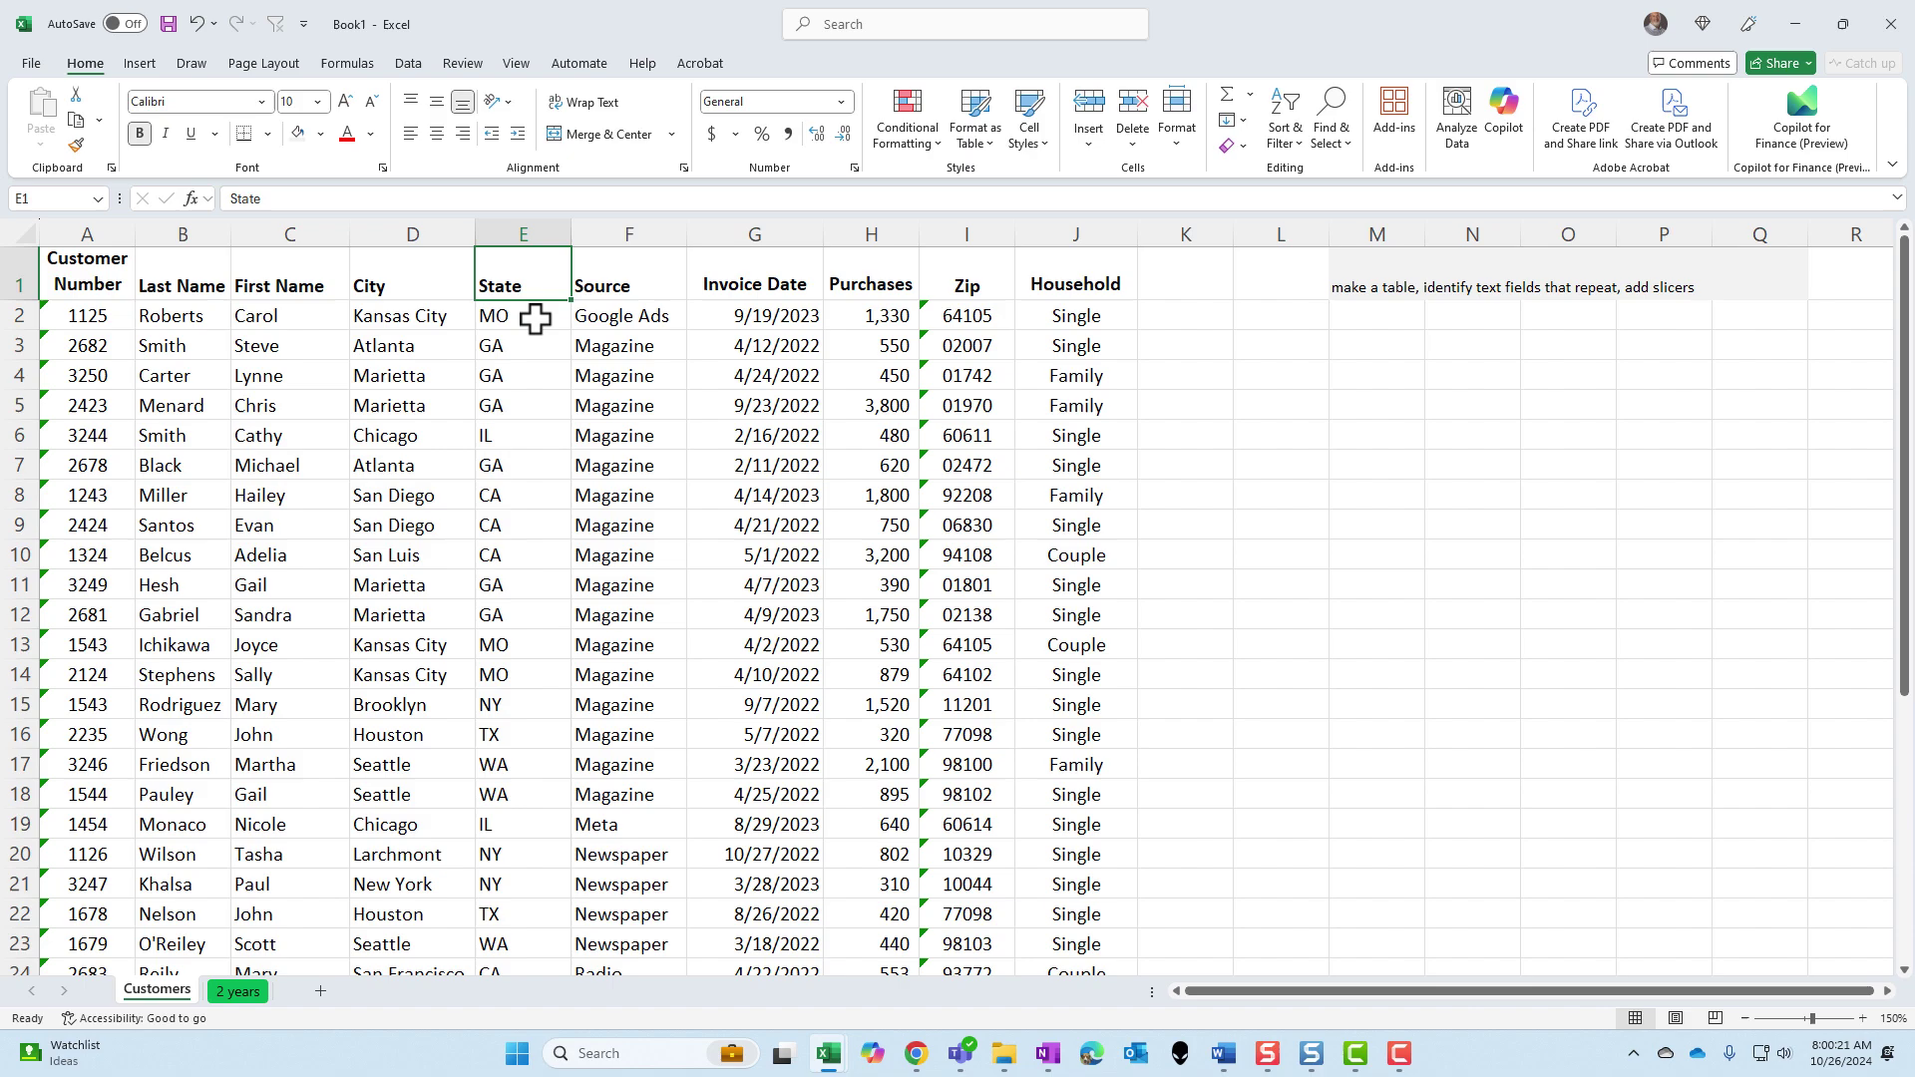
Turn on filtering for the customer list and limit the State column to CA and GA
click(413, 66)
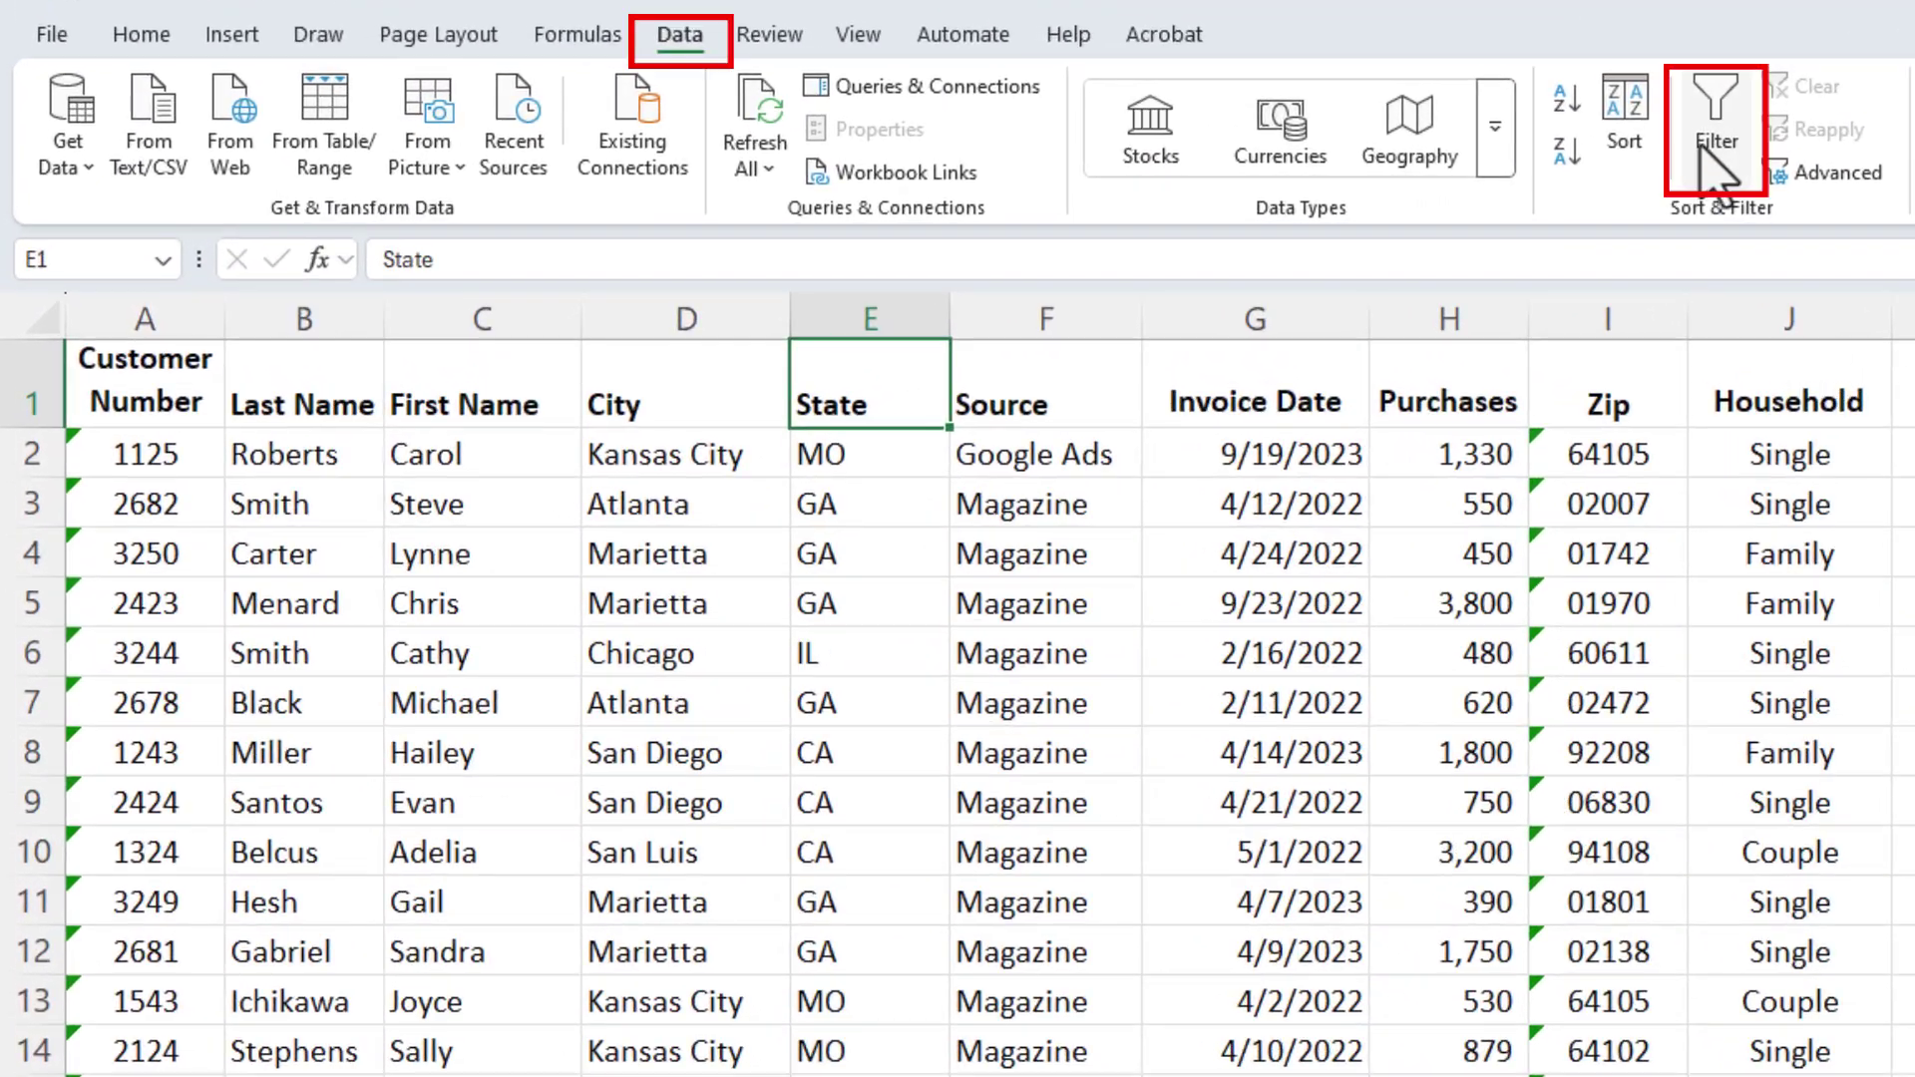
click(1564, 128)
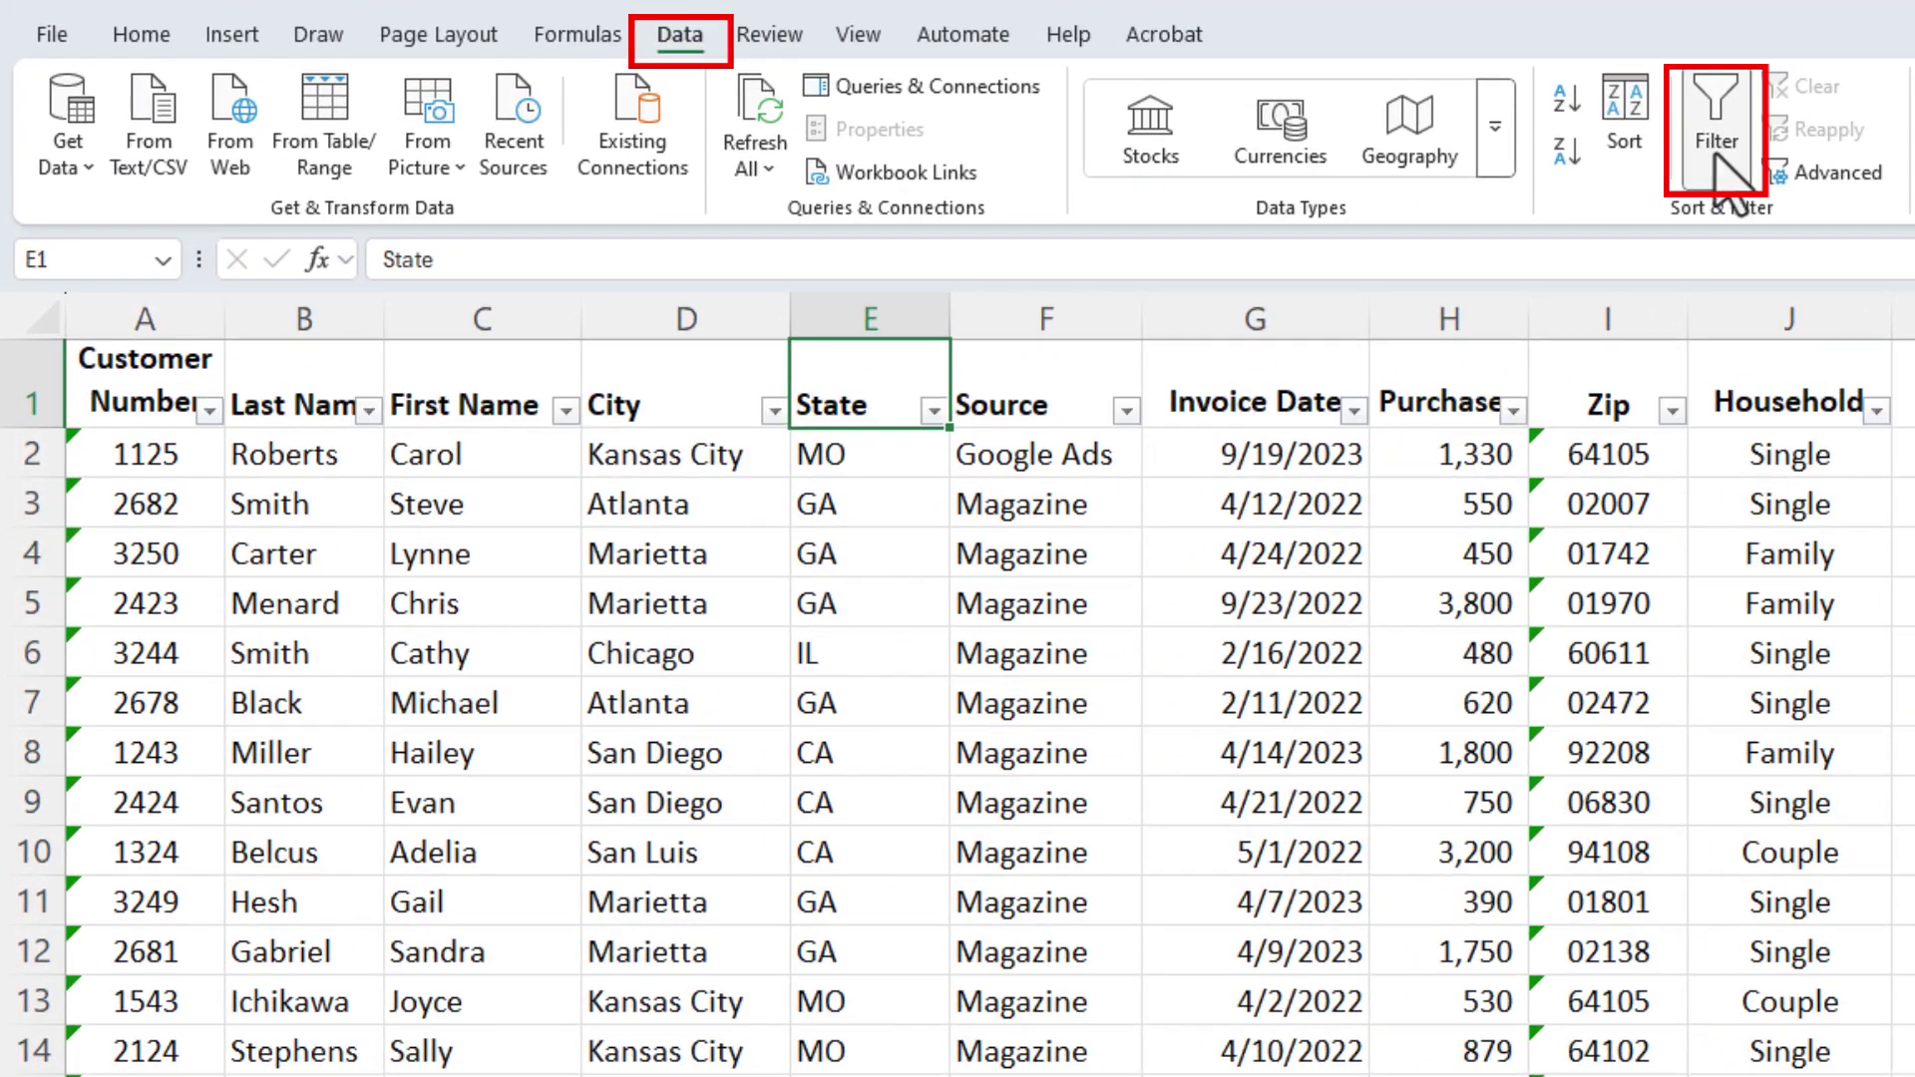
click(933, 411)
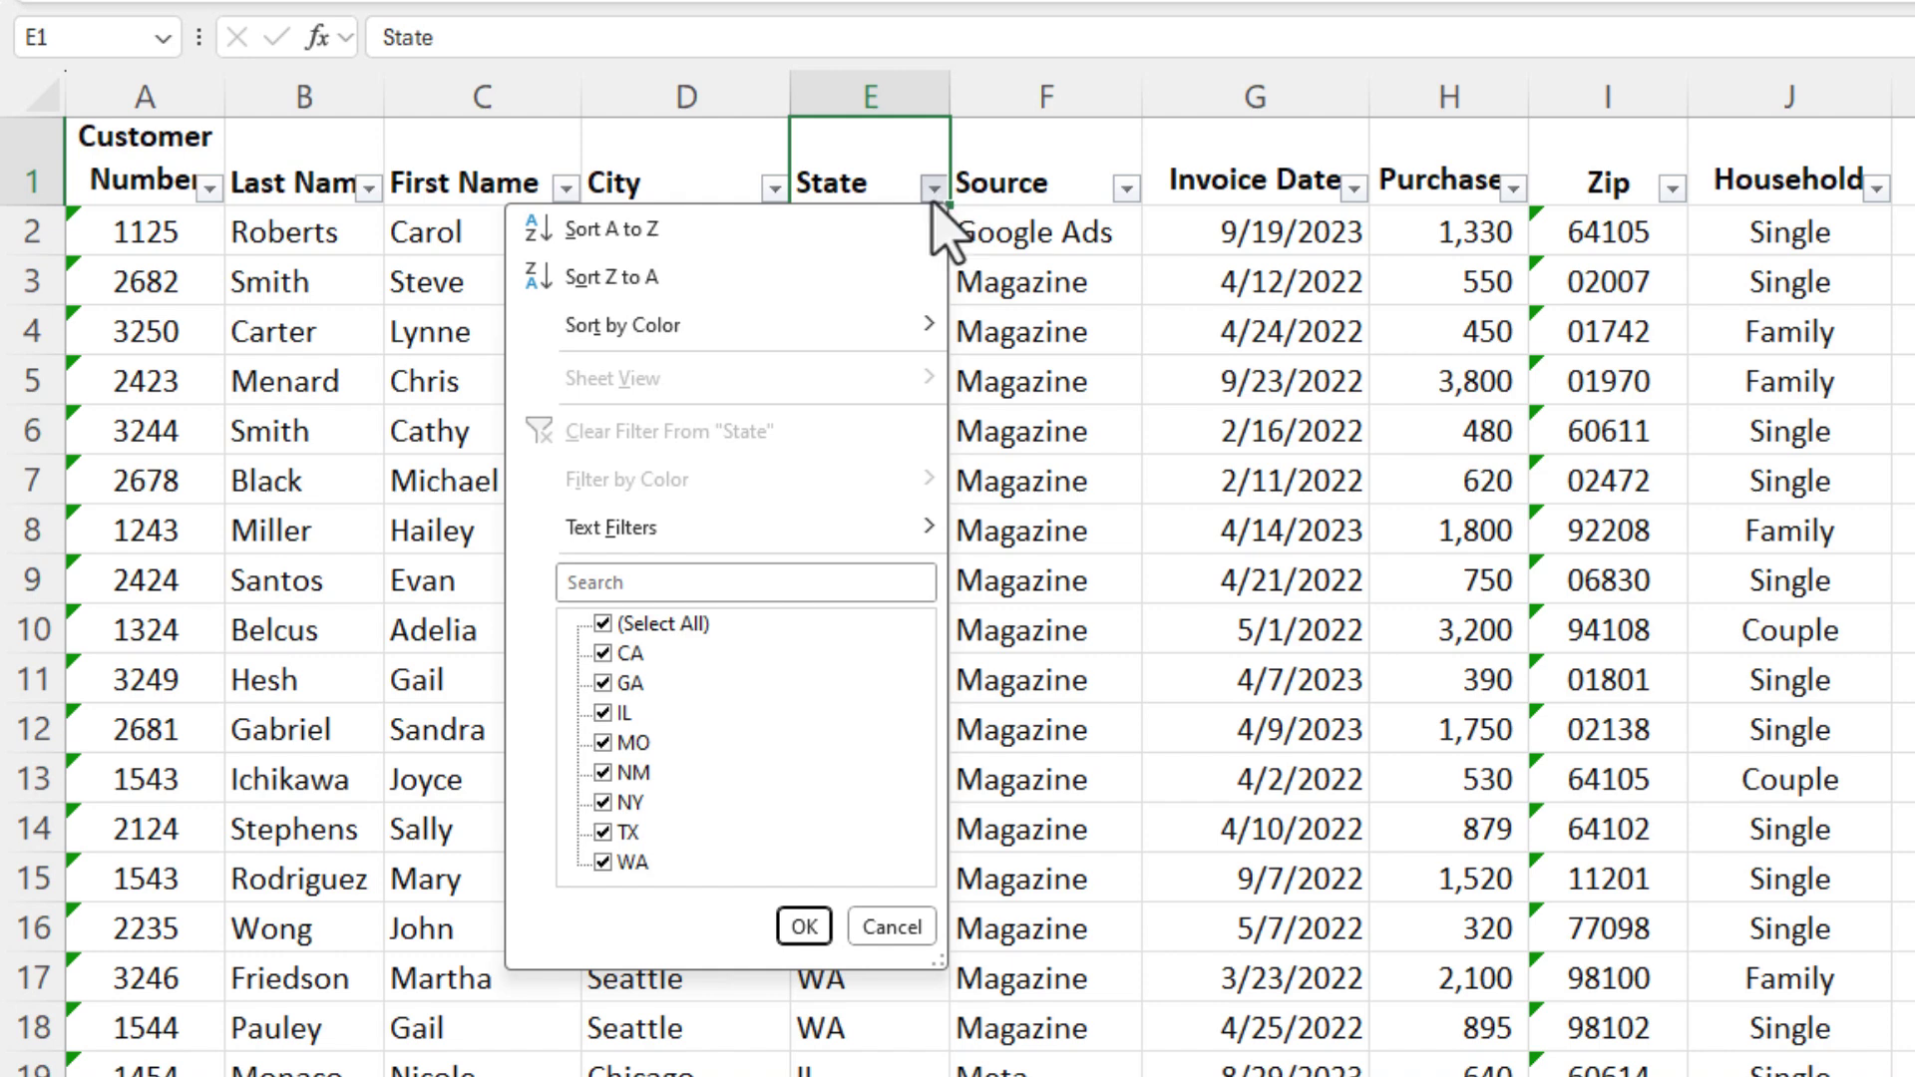
click(642, 625)
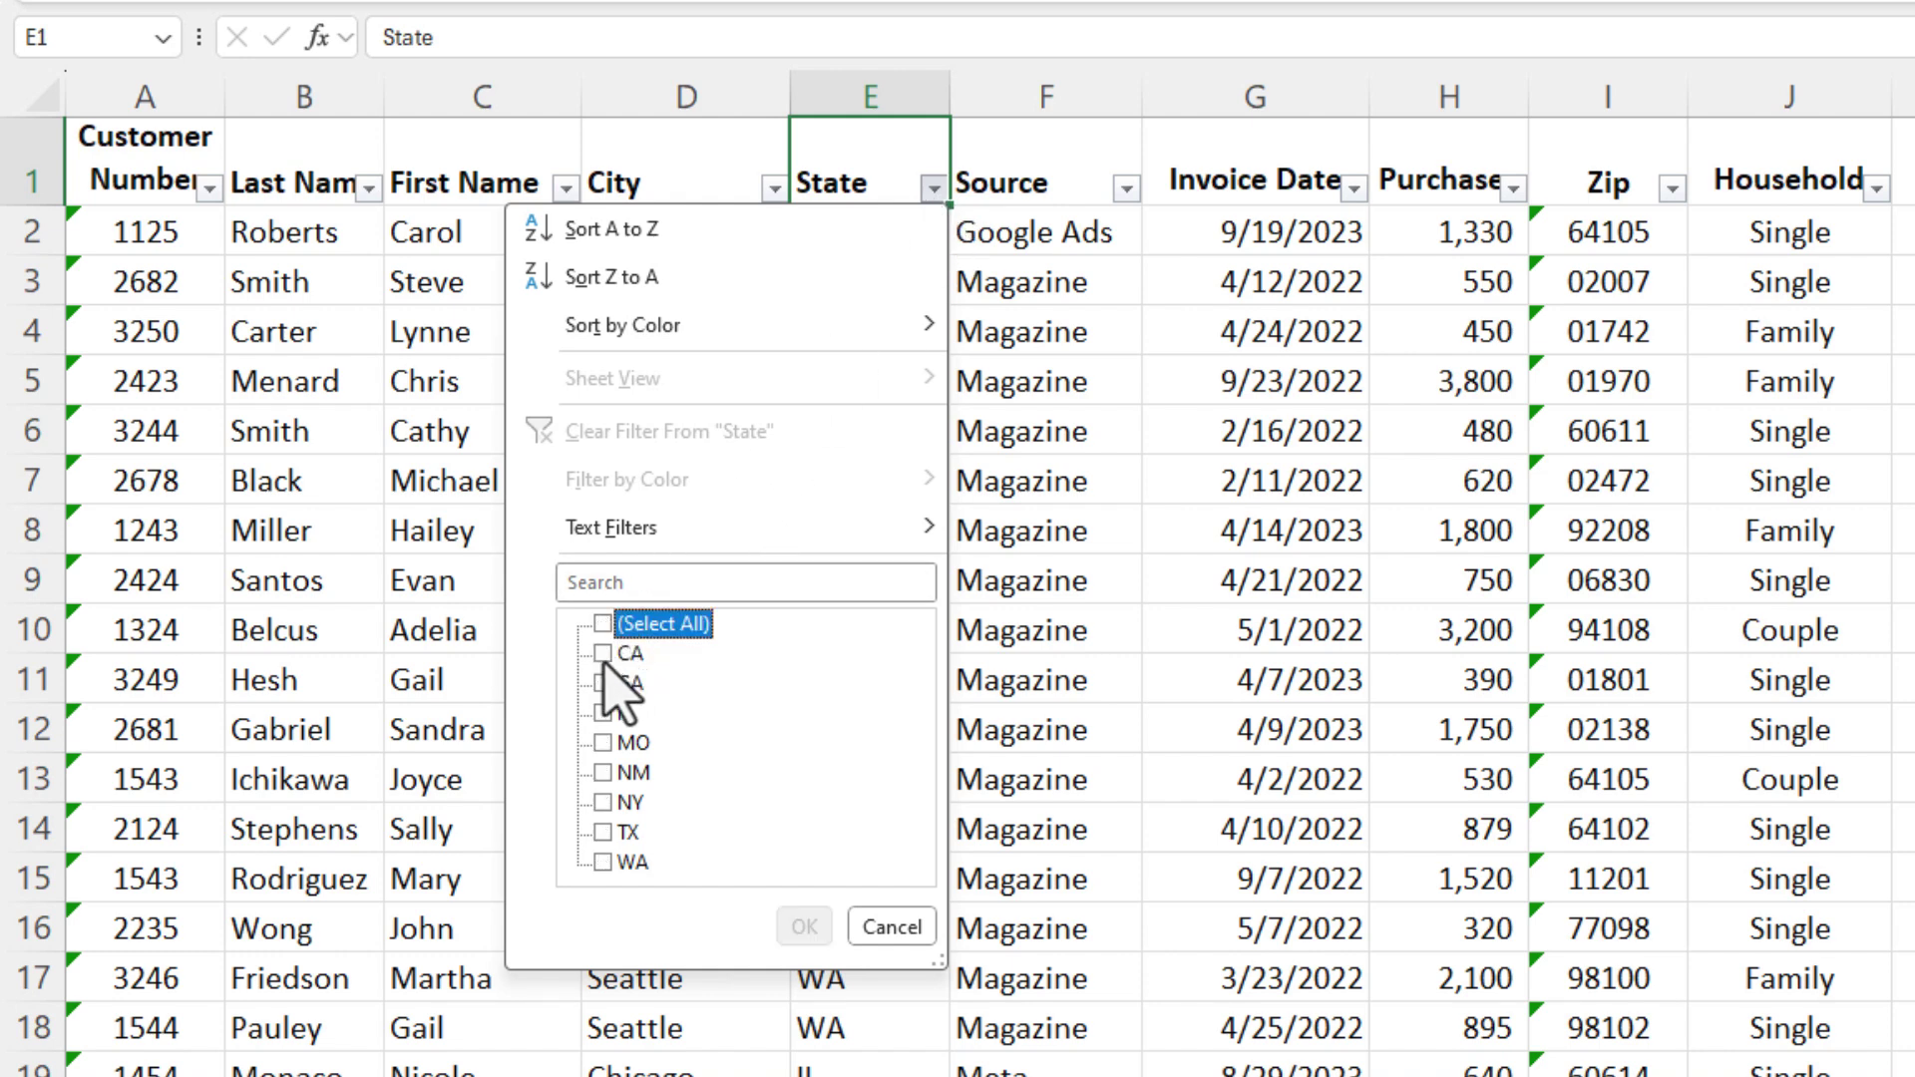
click(614, 655)
click(604, 684)
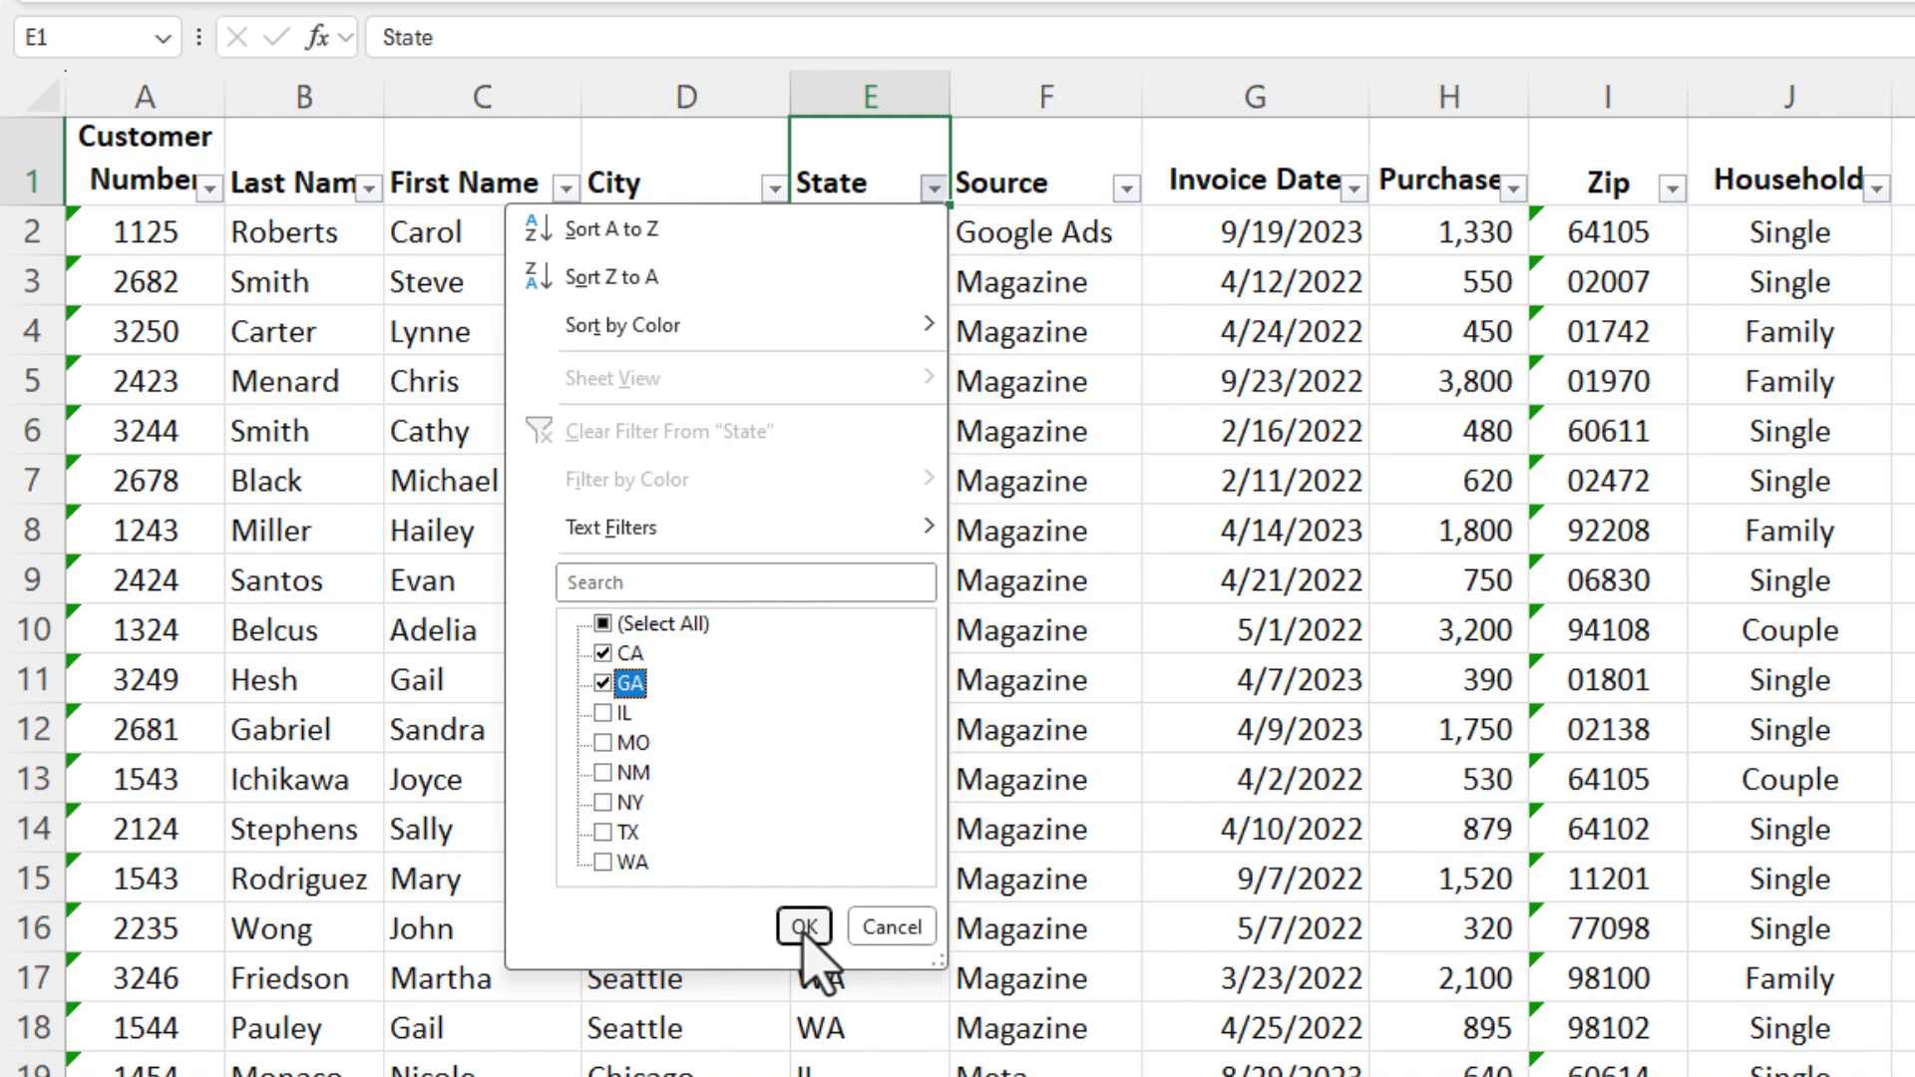
click(803, 927)
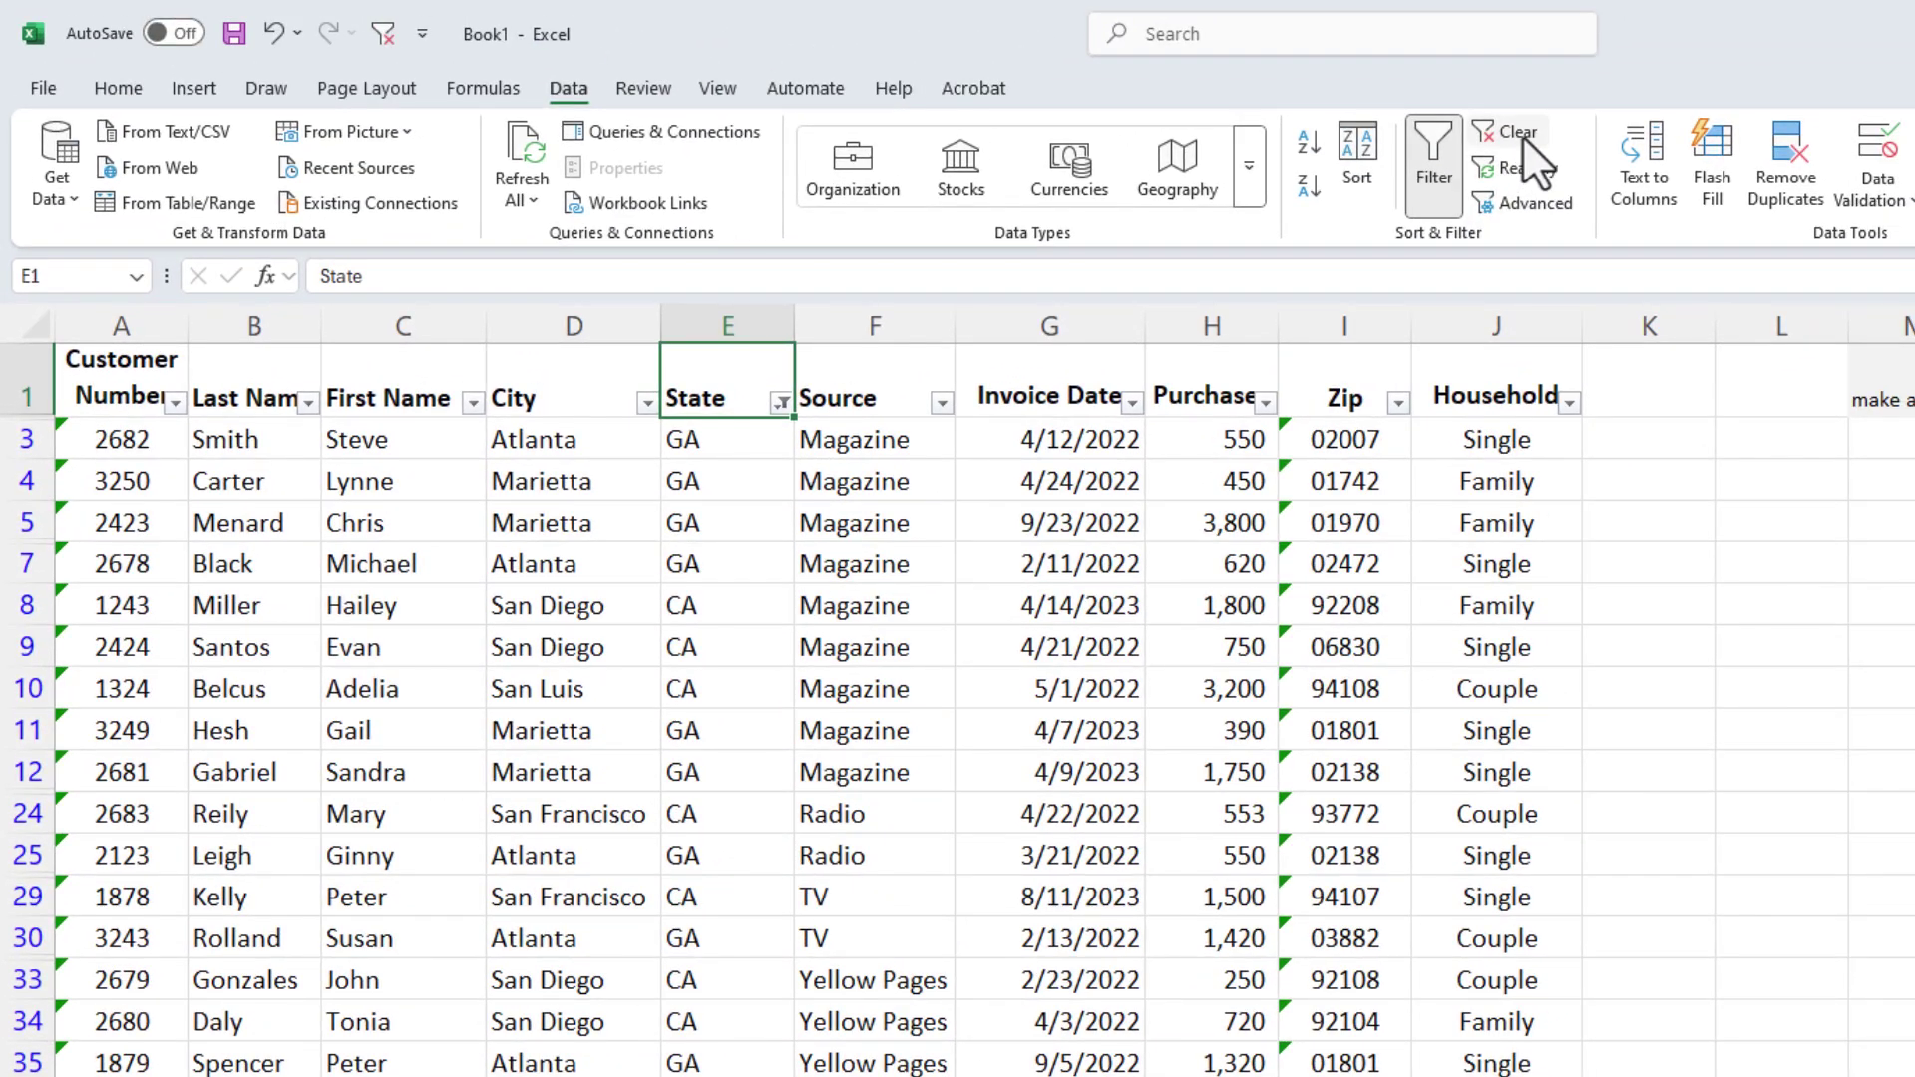
Clear the State filter, switch filtering off, and select cell E2 inside the data
click(1522, 137)
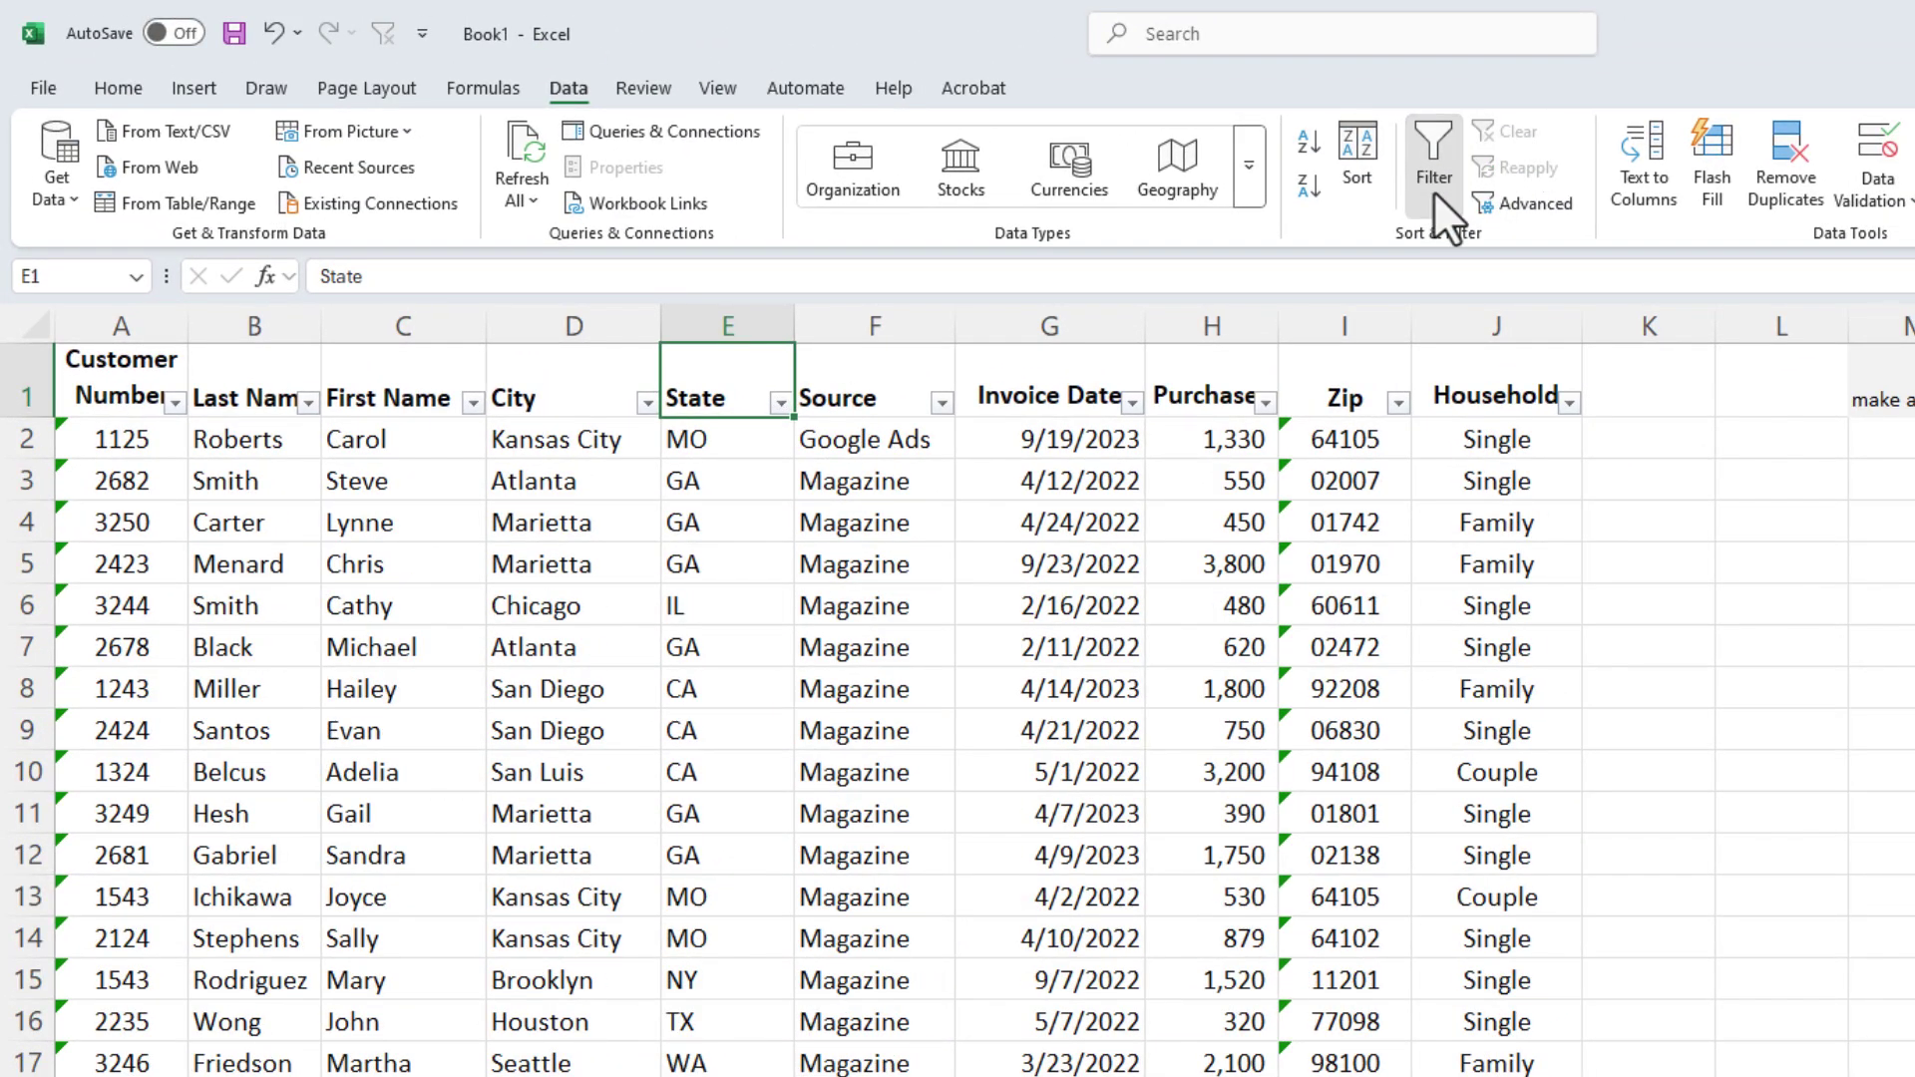
click(1433, 186)
click(771, 438)
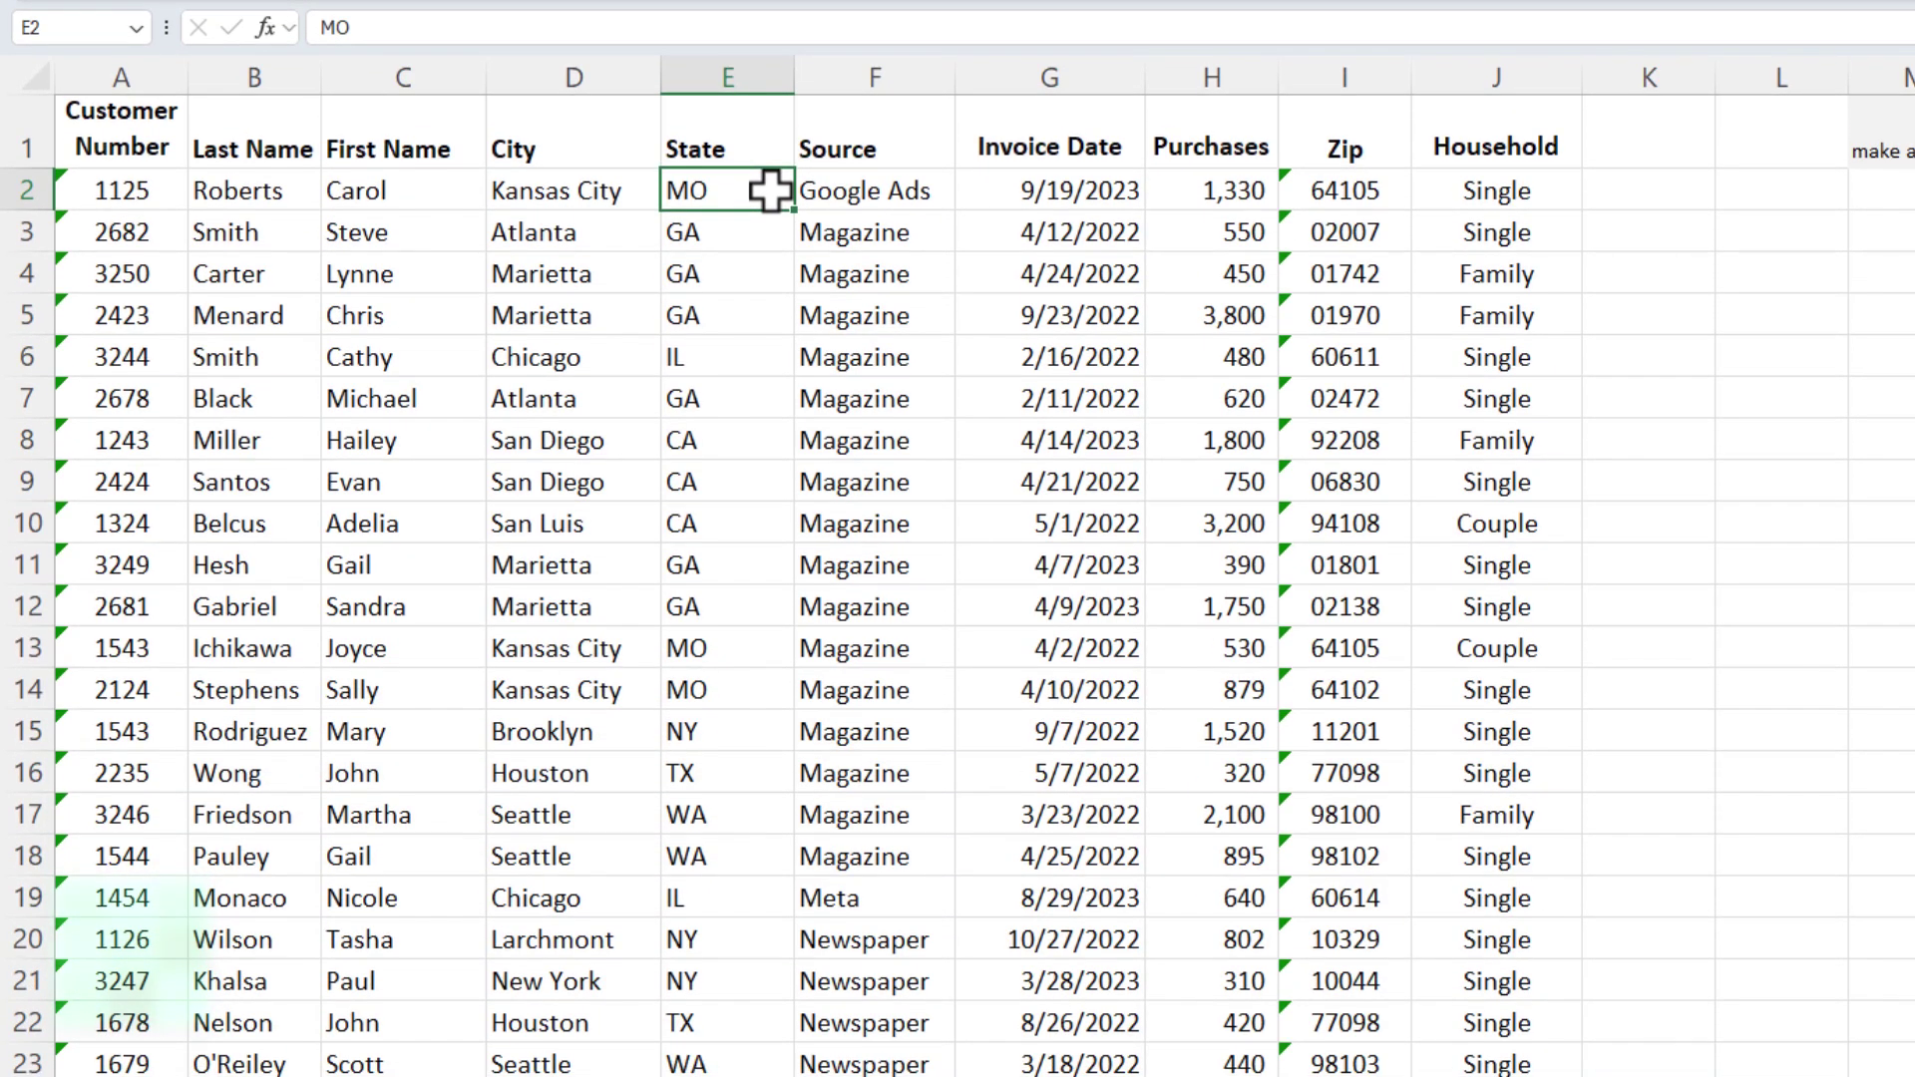
Convert the customer range A1:J36 into a table with the plain light style
key(ctrl+t)
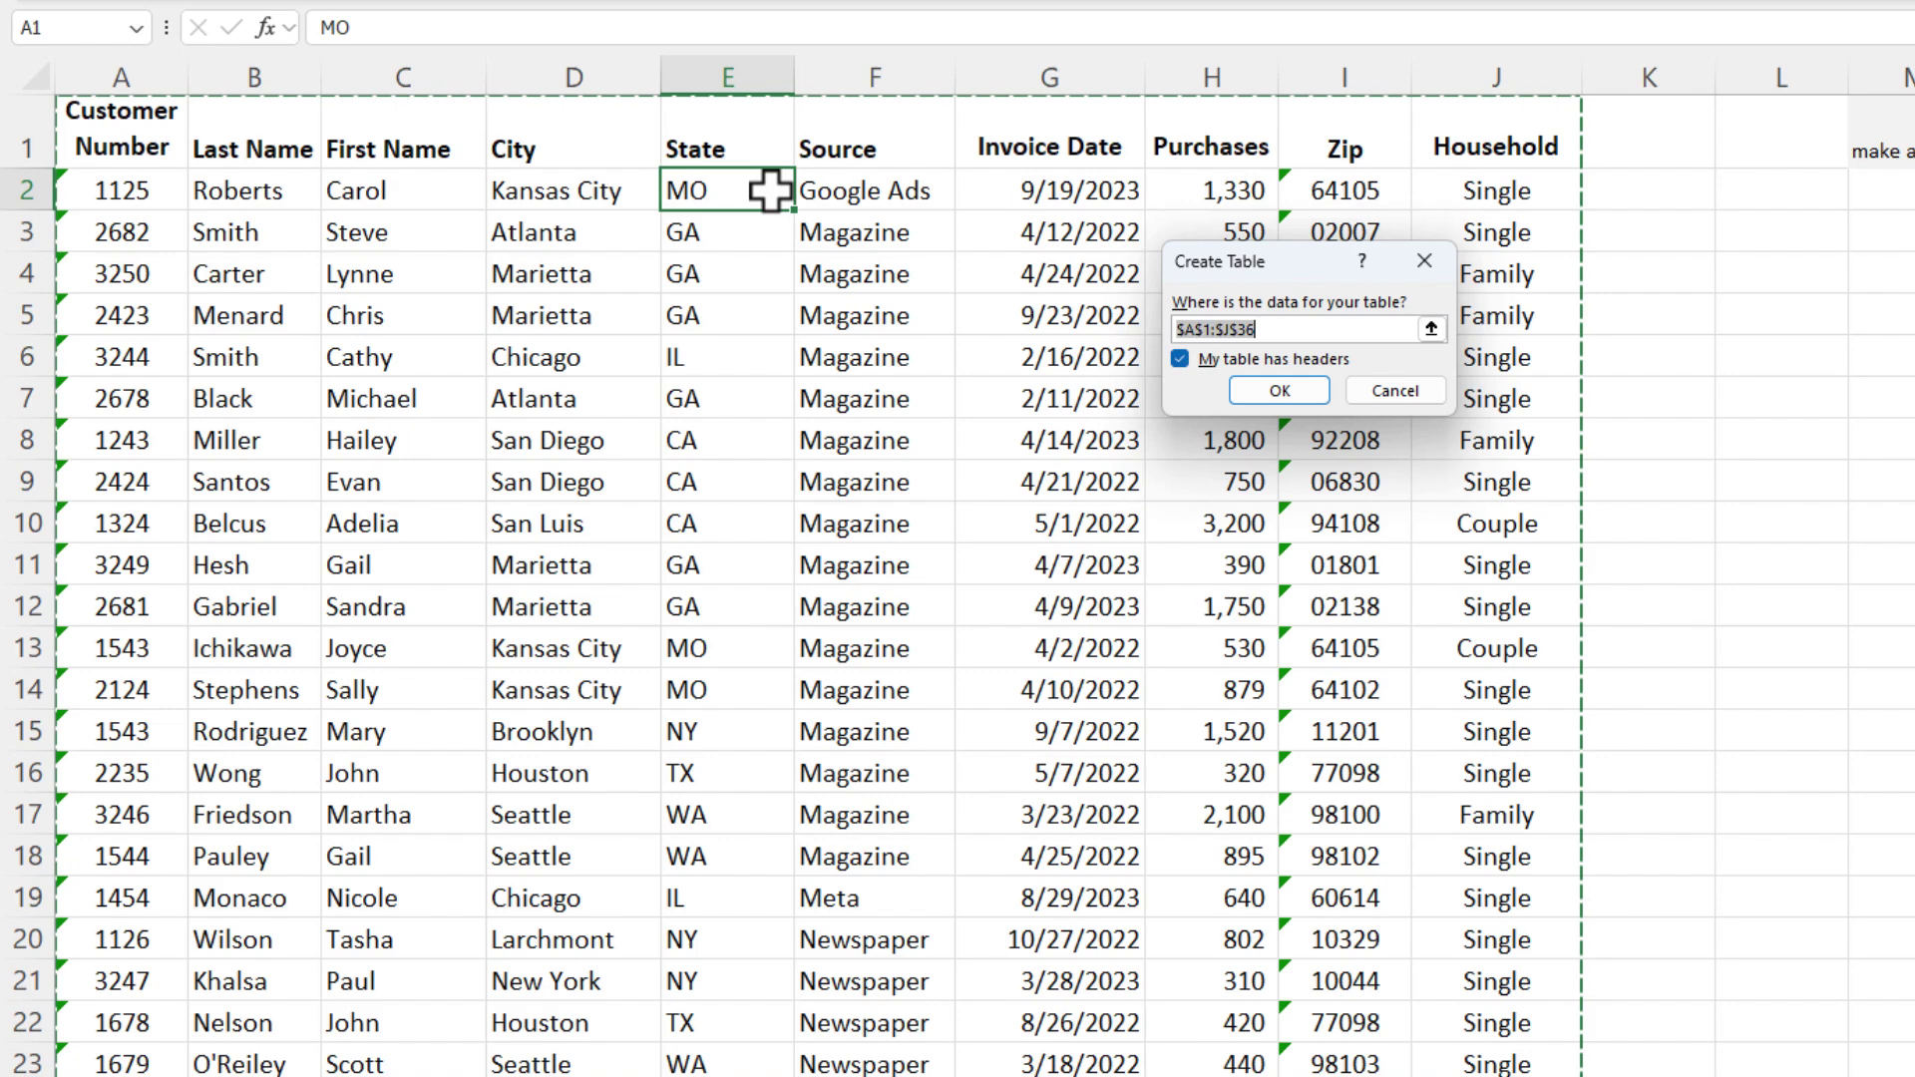
click(1277, 398)
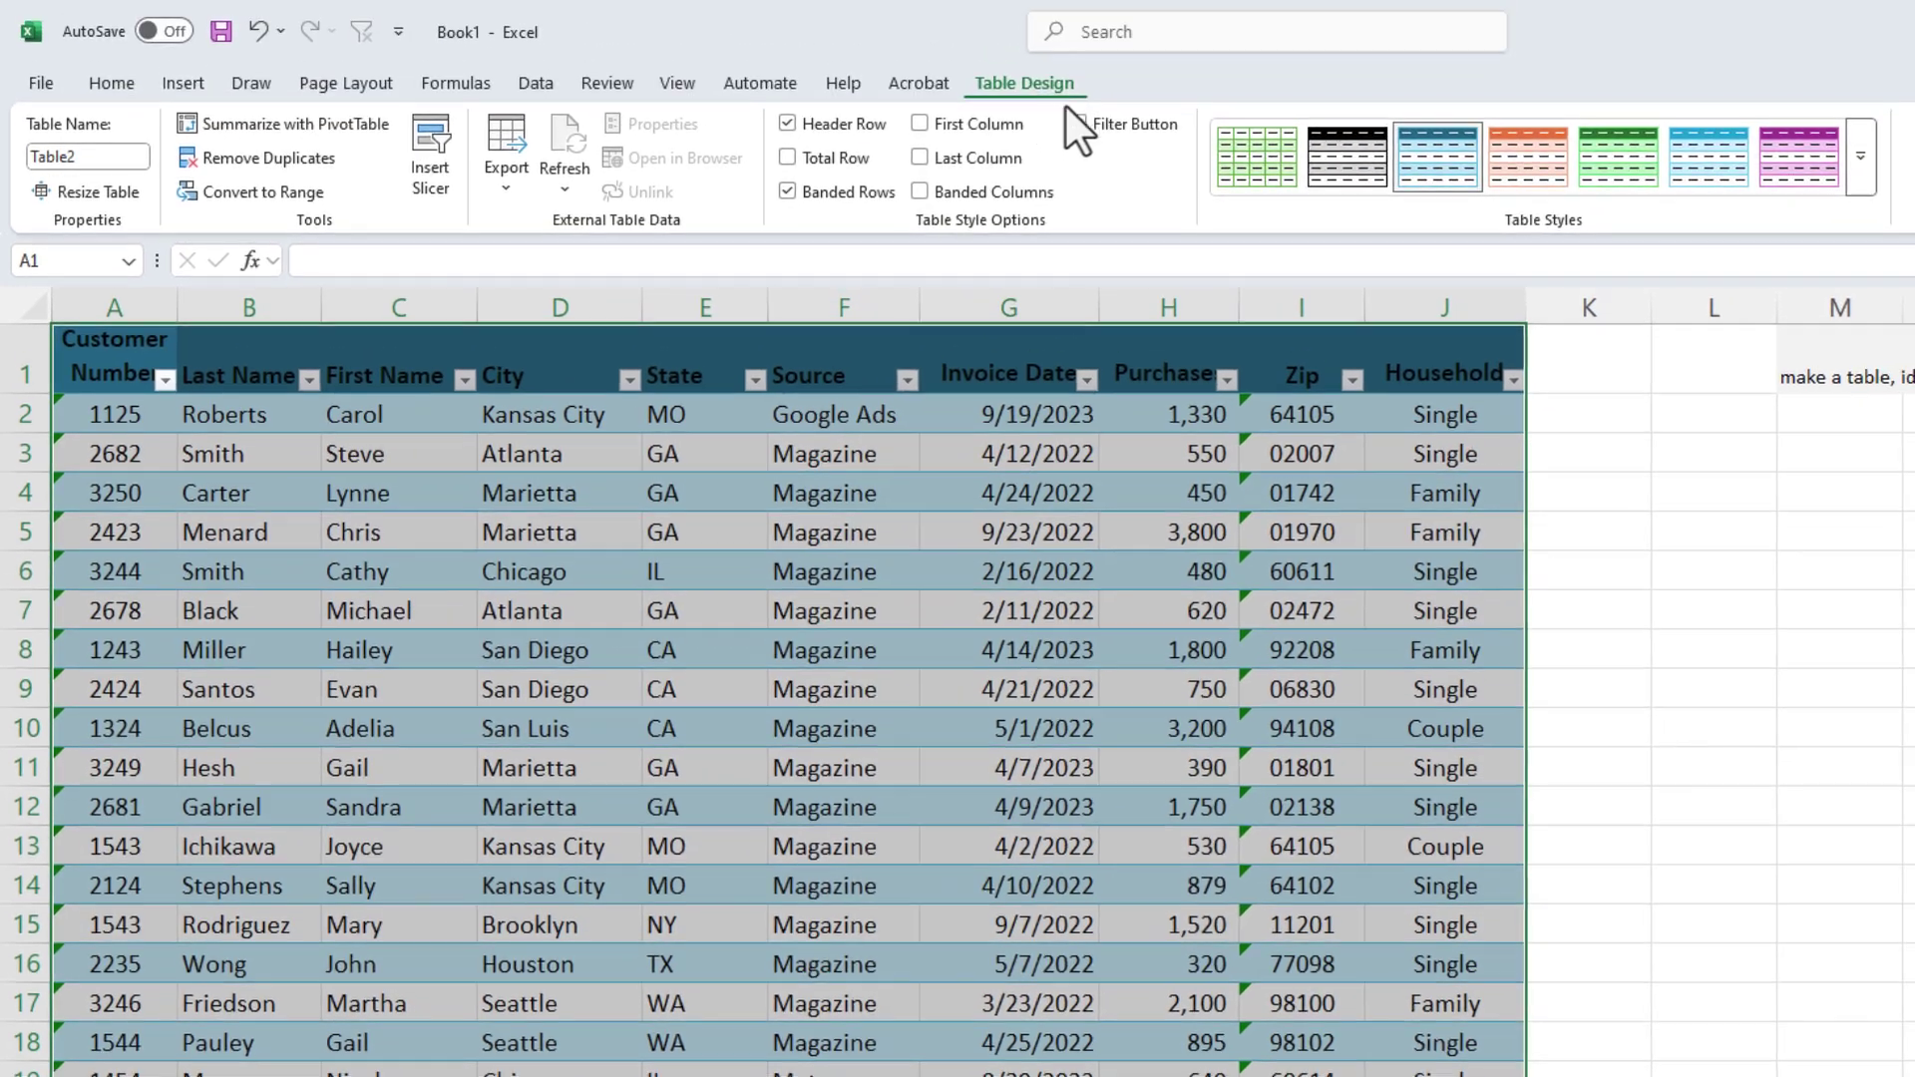
click(1861, 178)
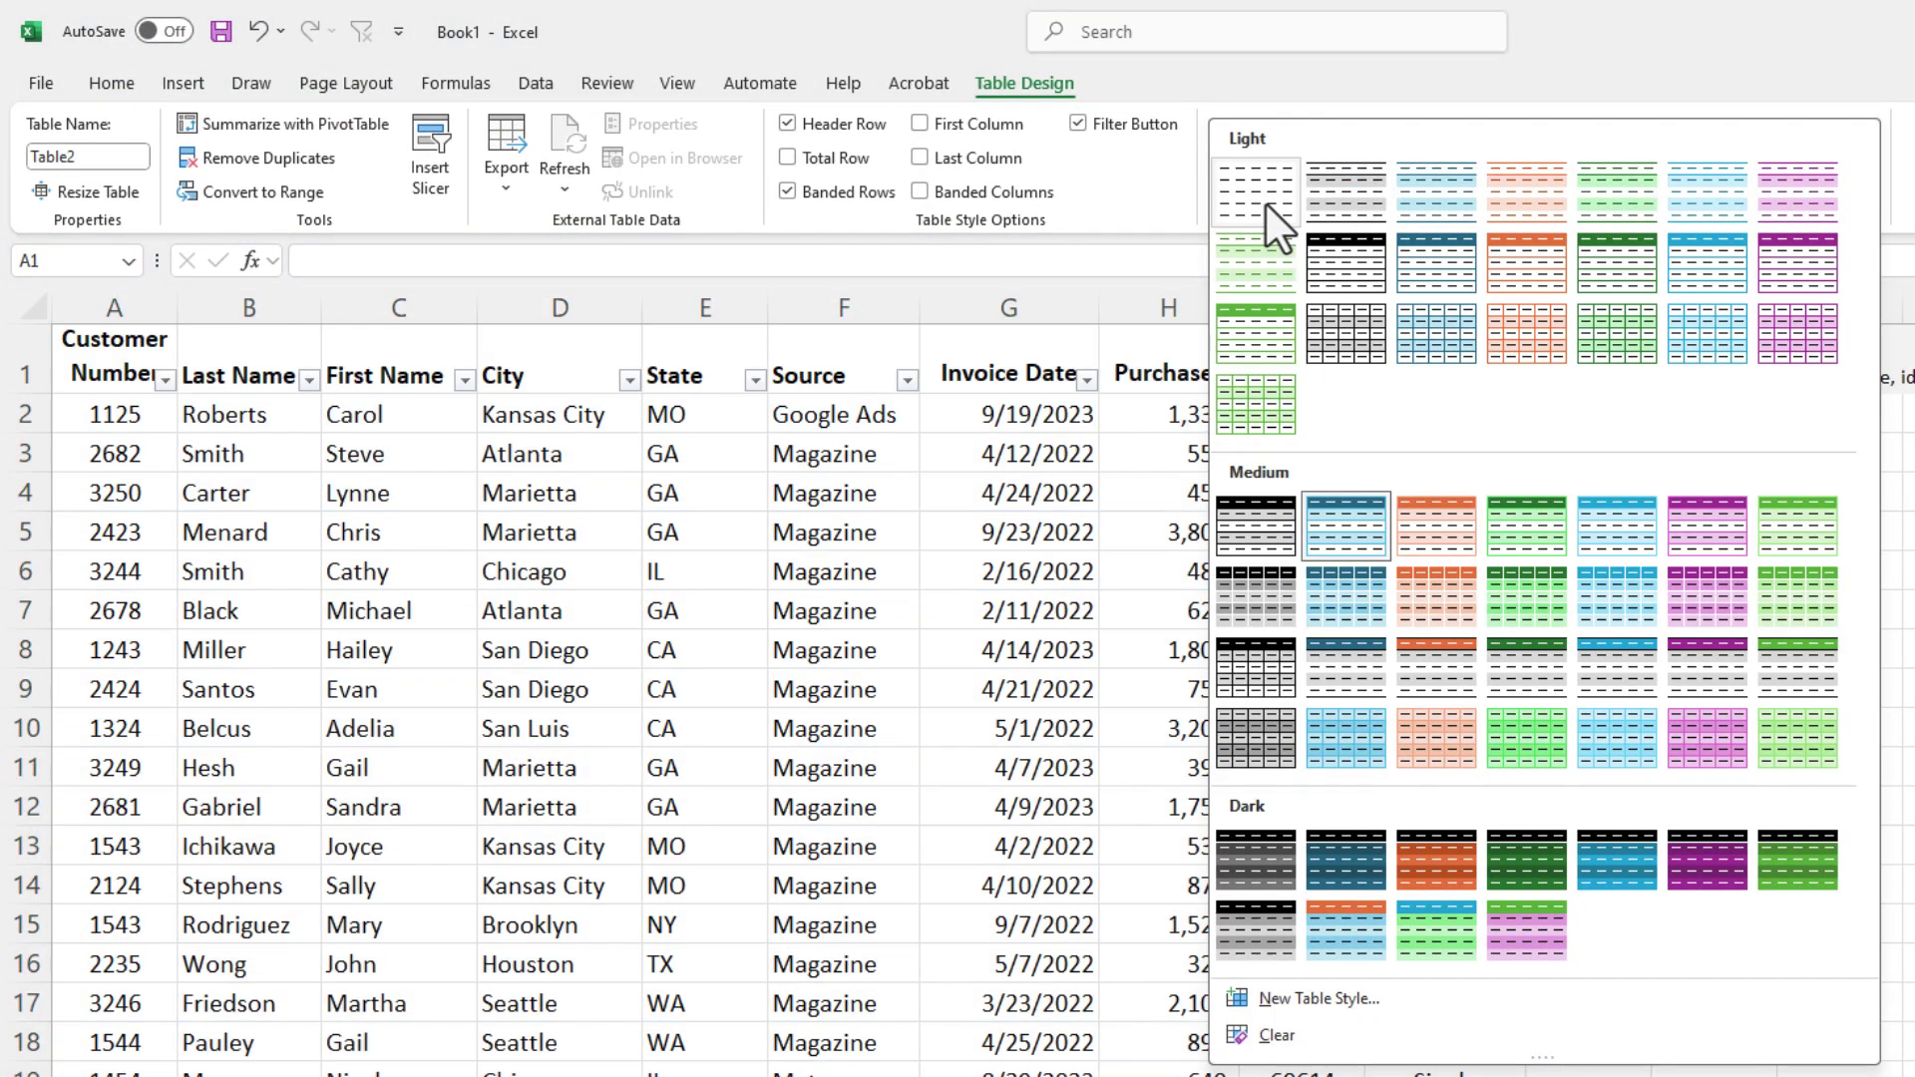
click(1263, 202)
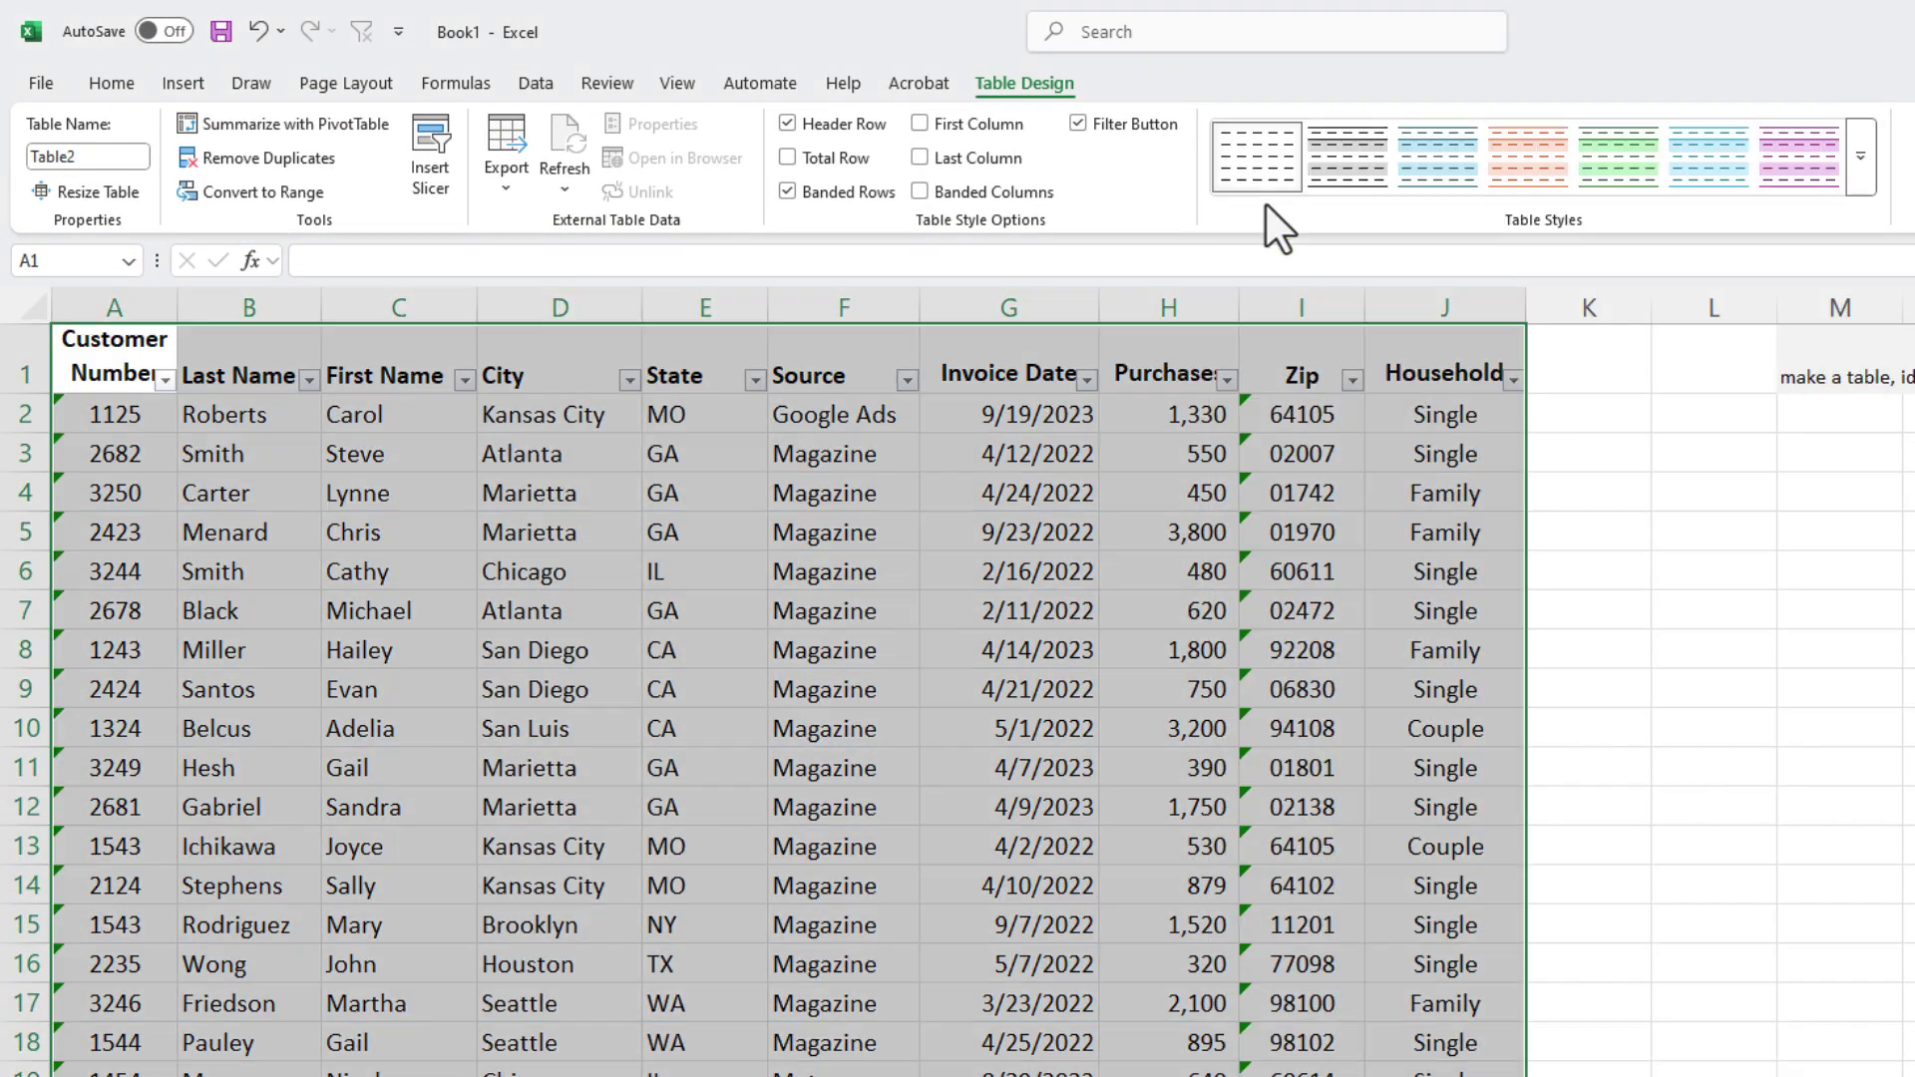
Filter the table's State column to show only CA and GA rows
click(837, 427)
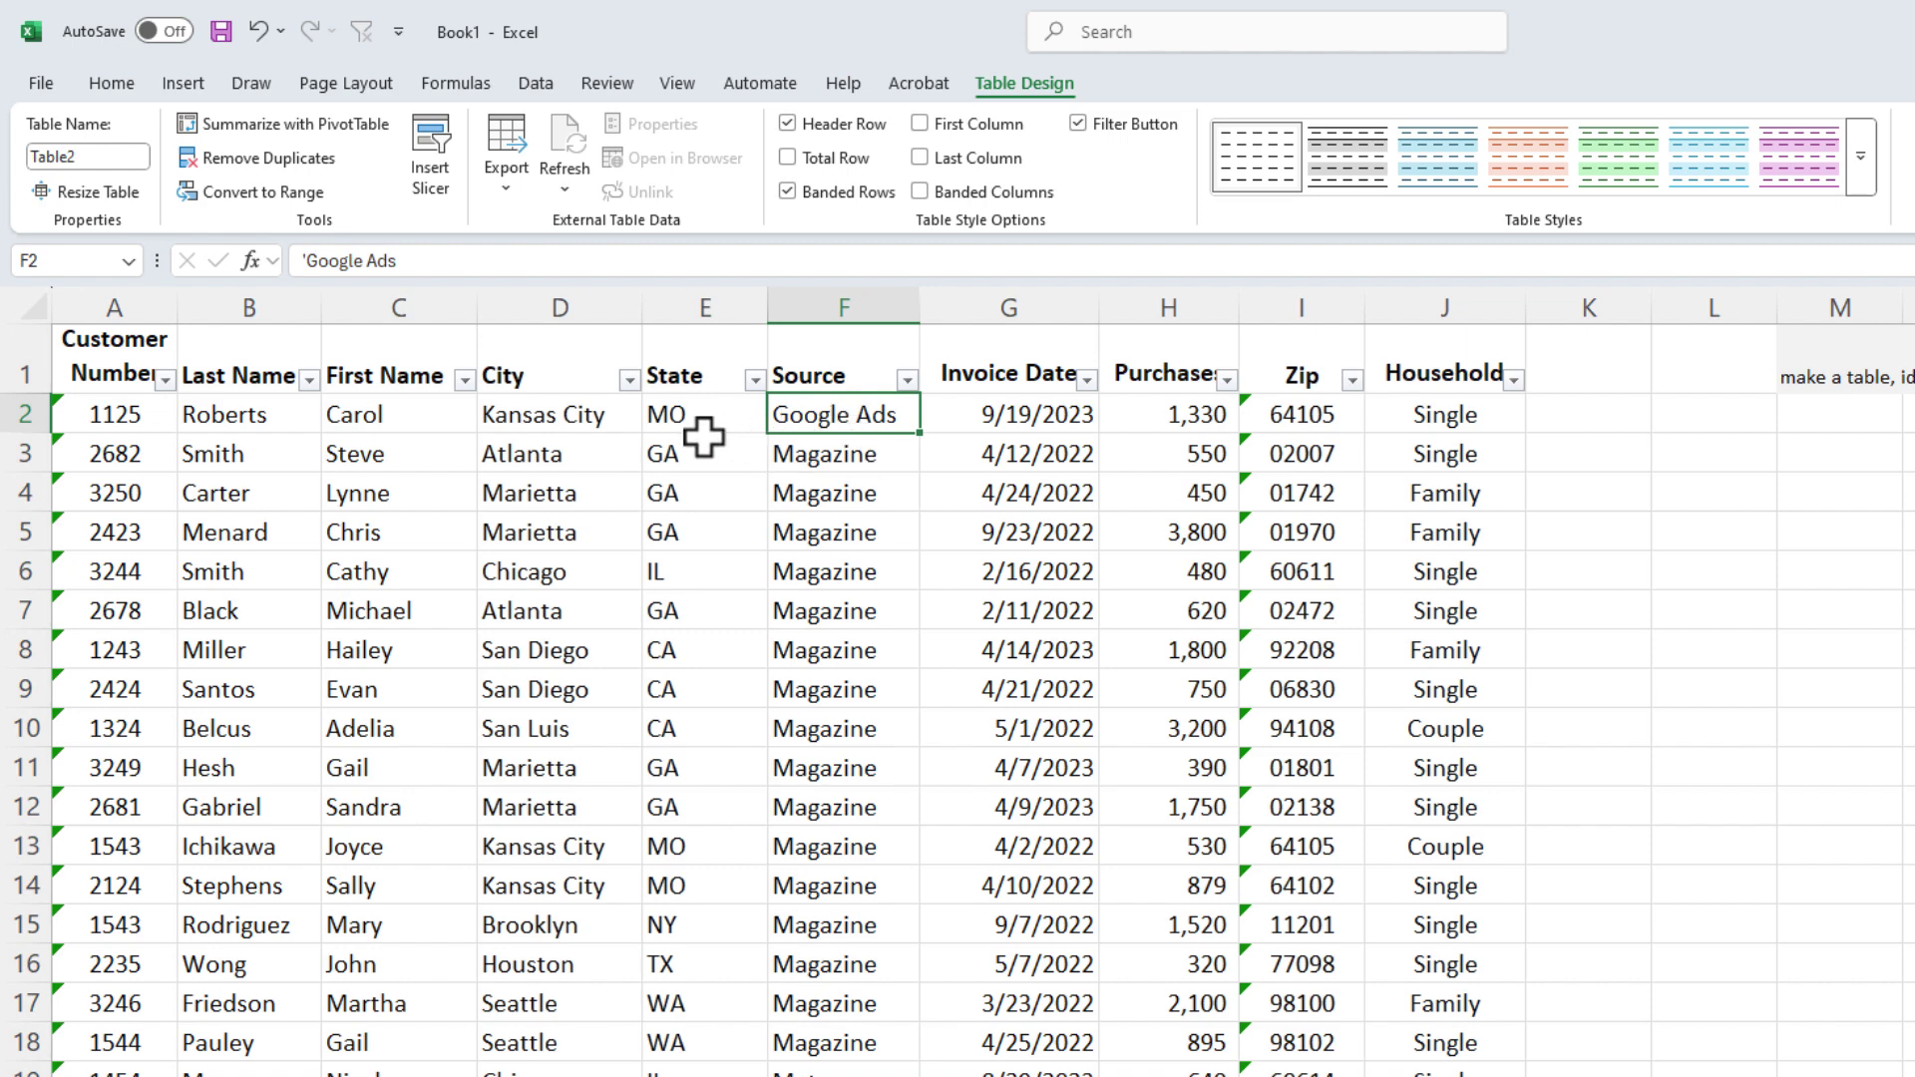
click(755, 379)
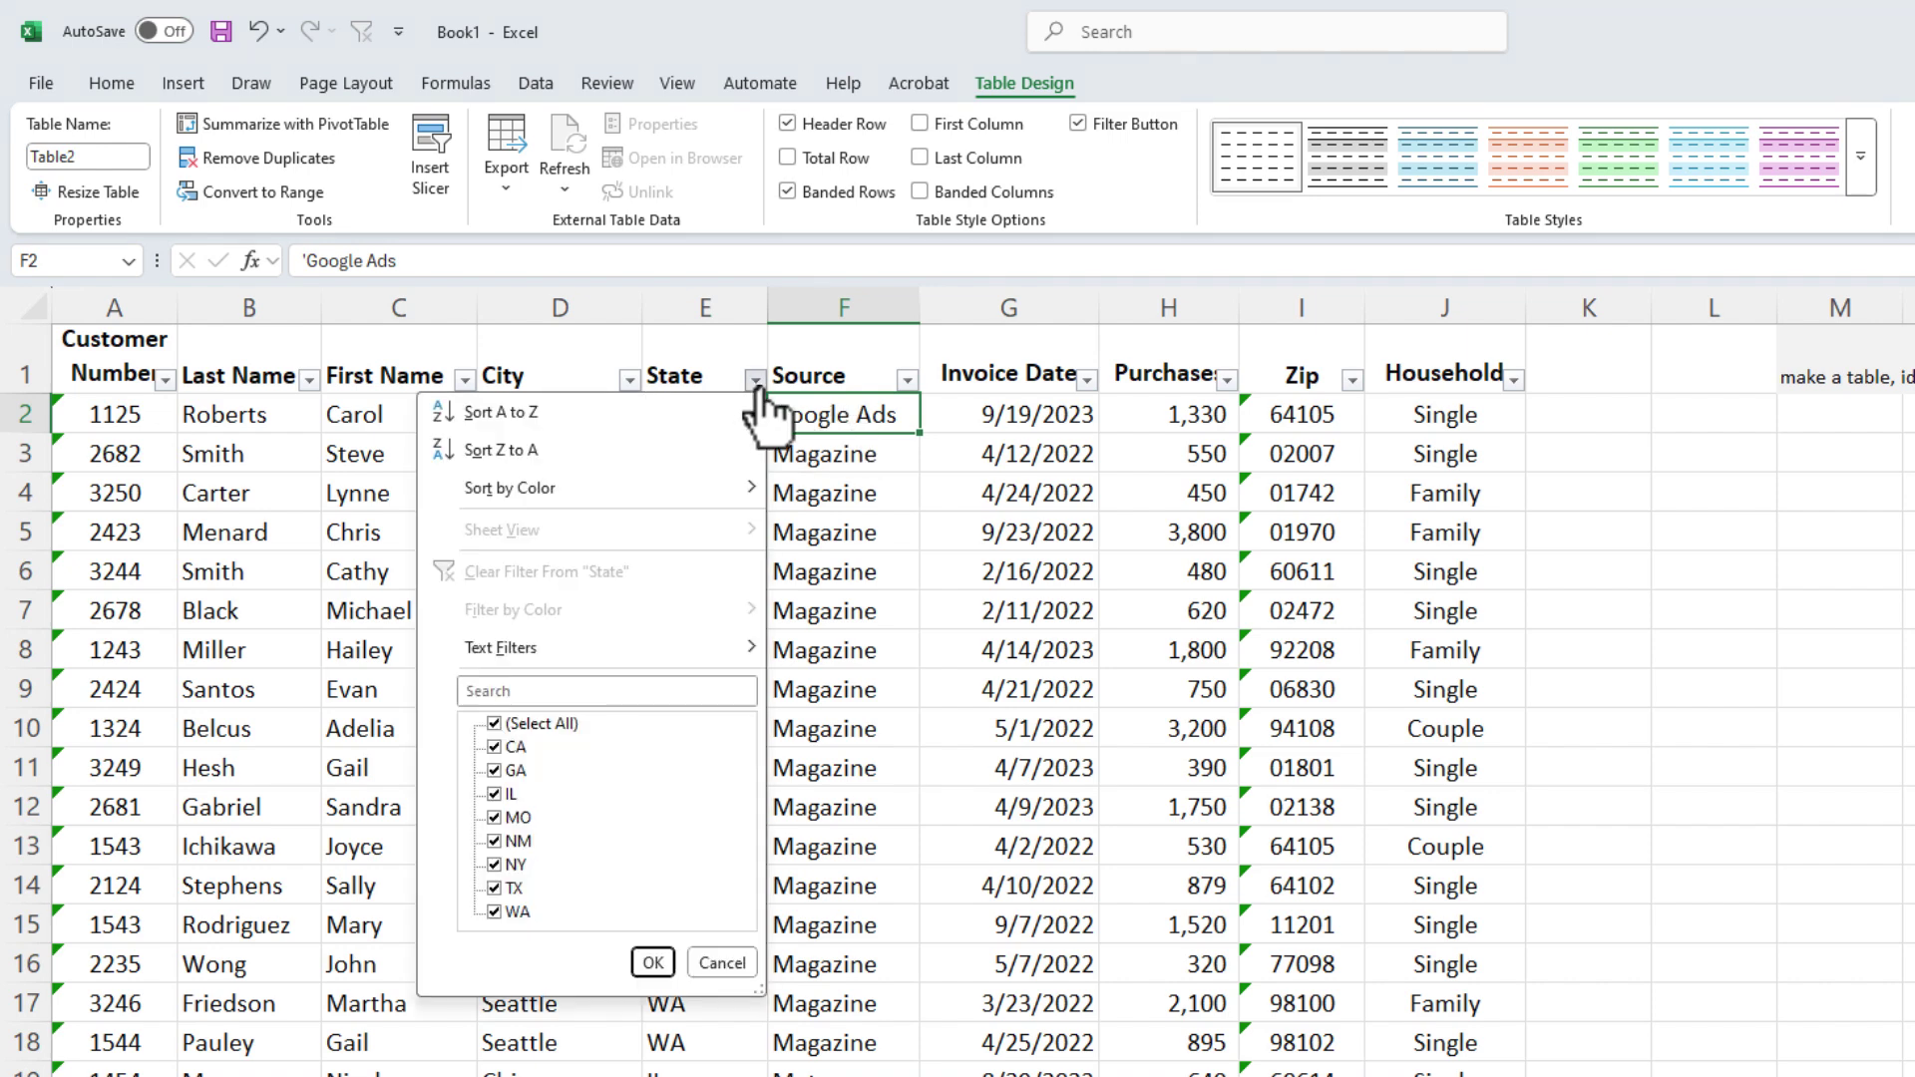
click(525, 721)
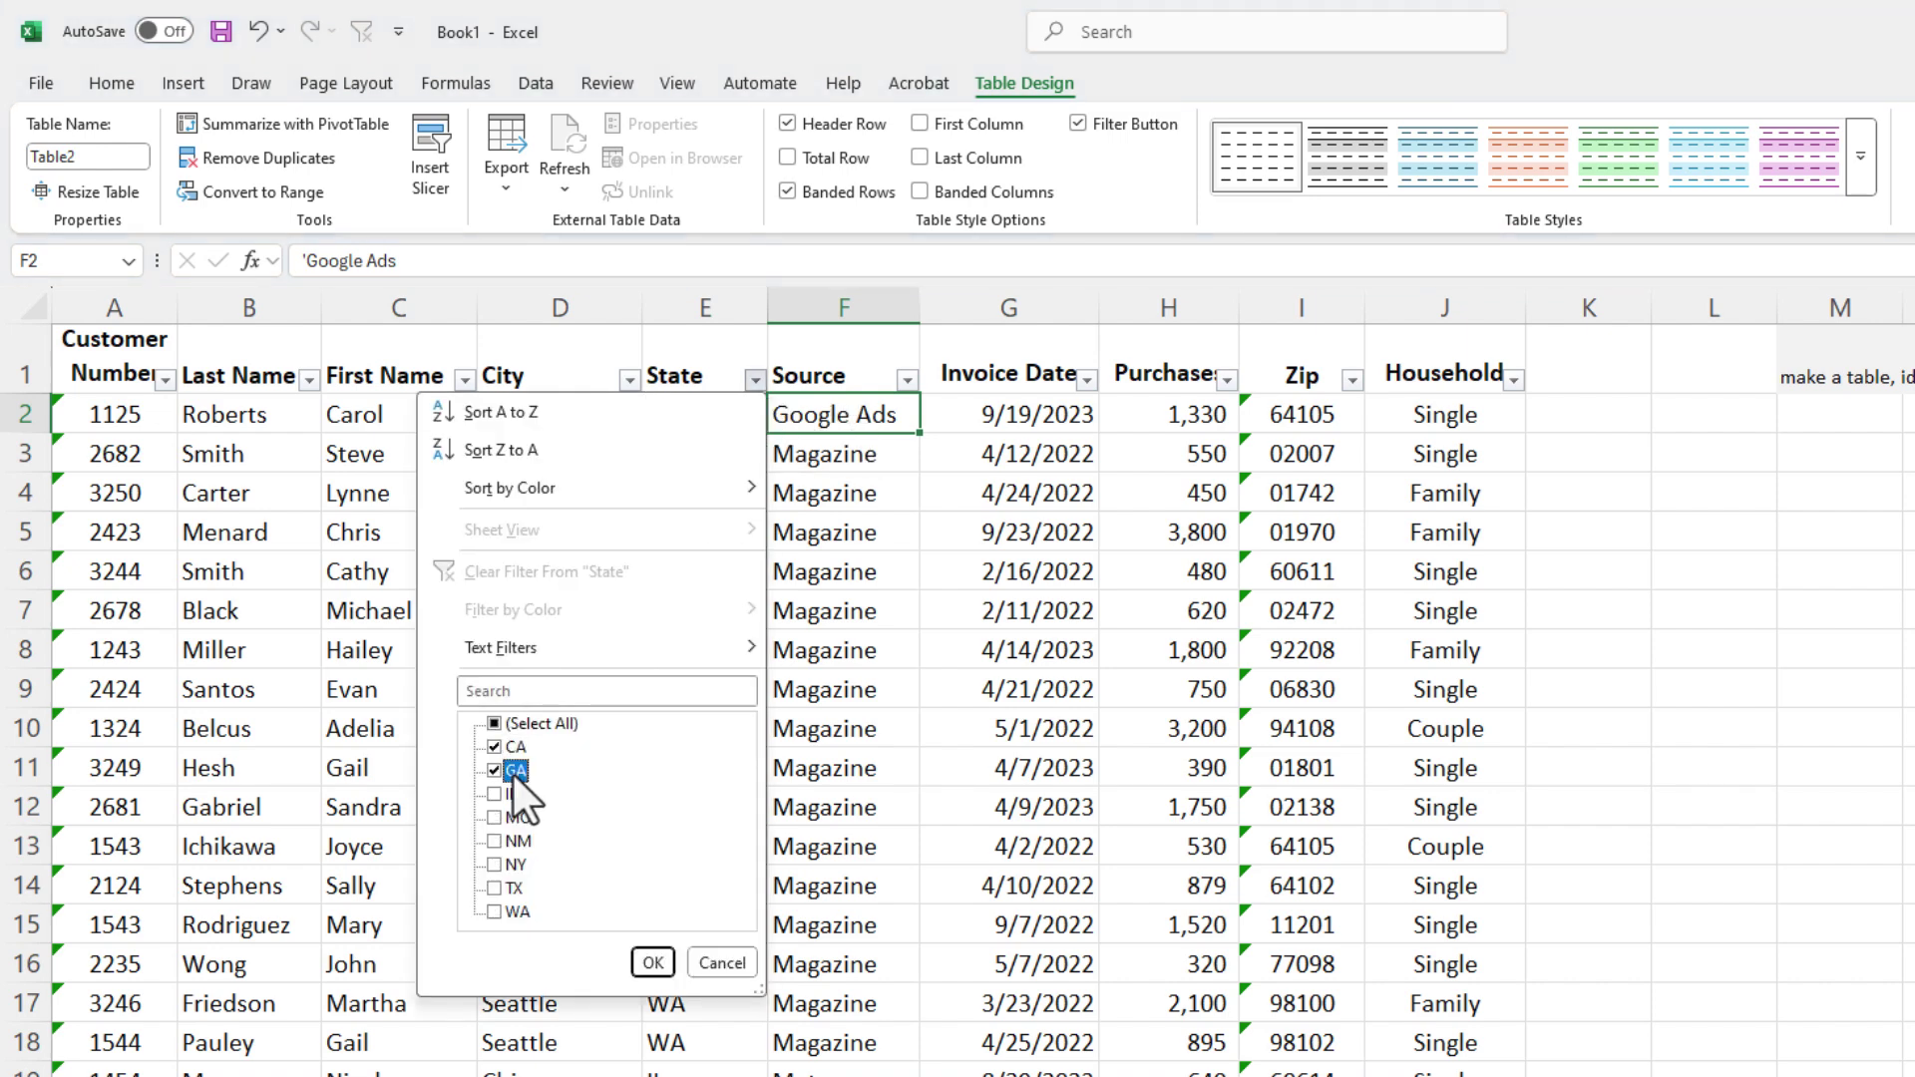
click(513, 771)
click(653, 964)
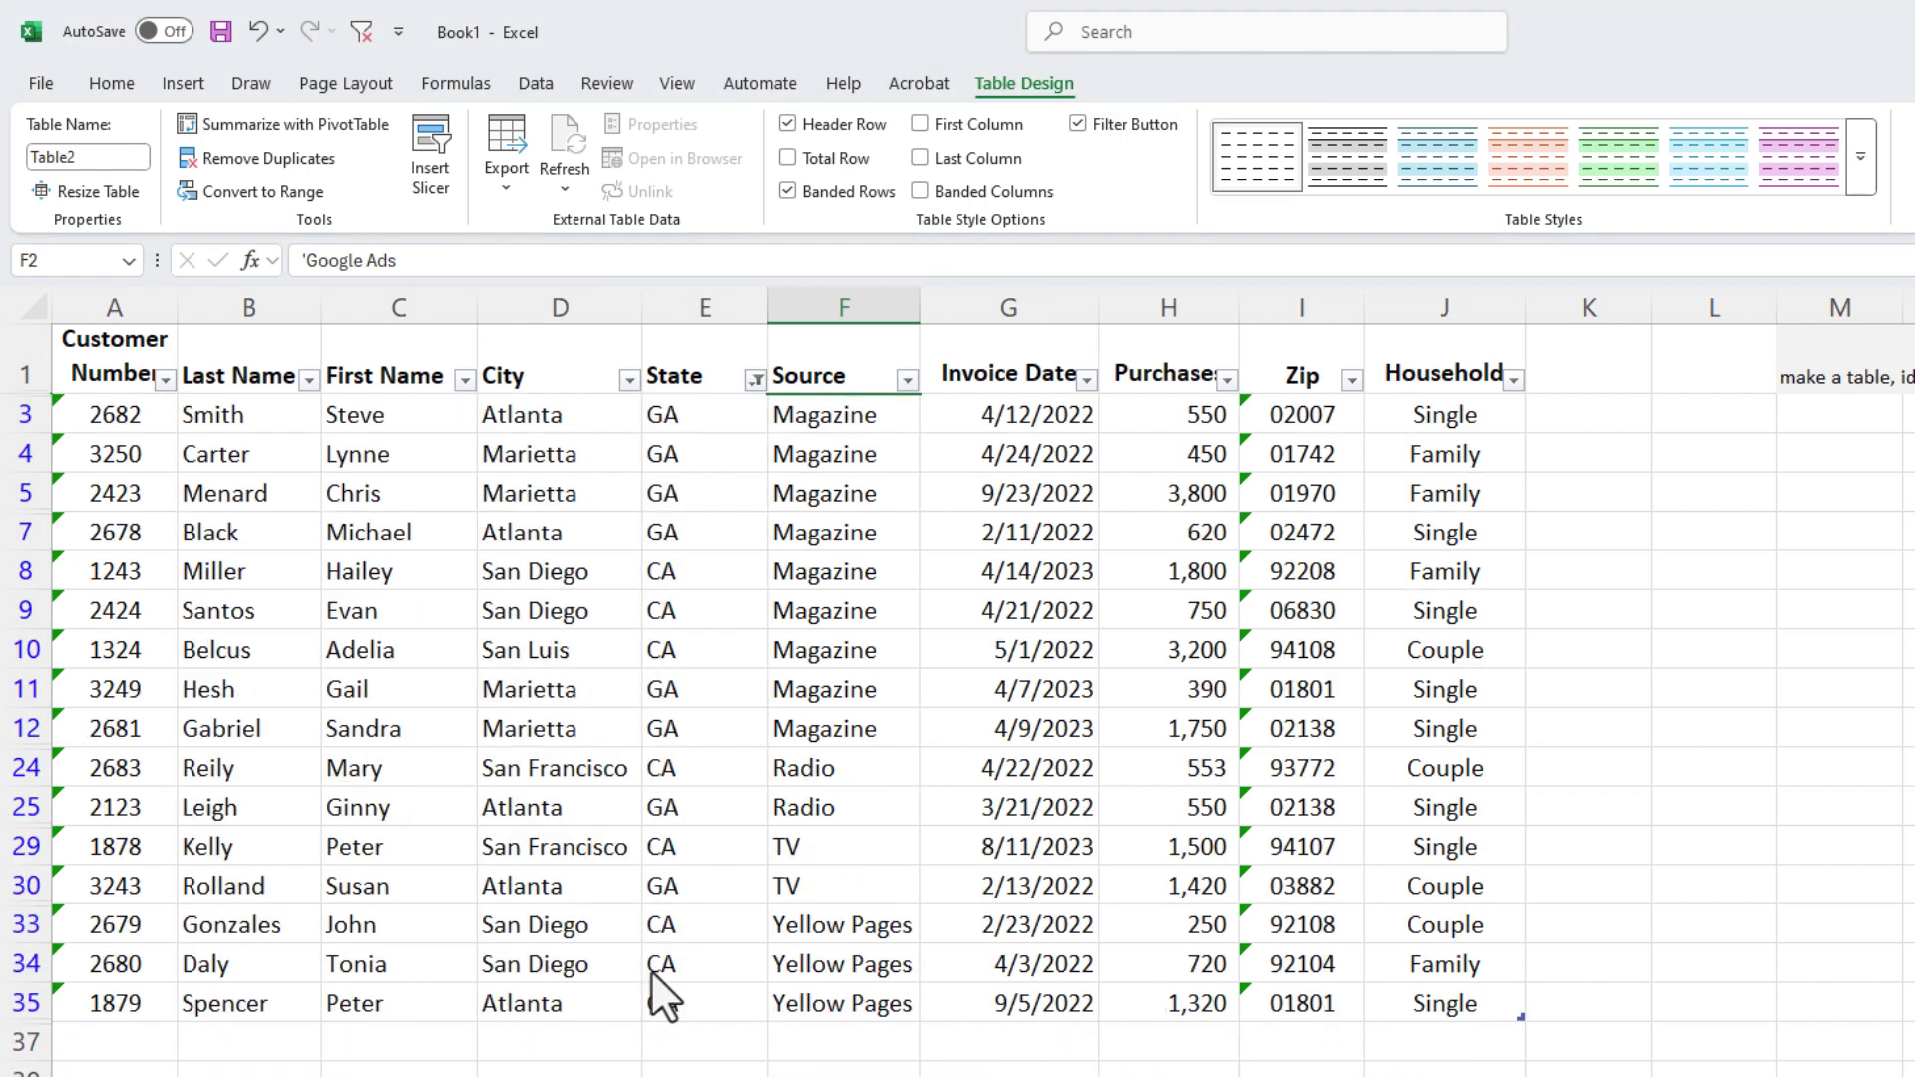
Restore every state in the filter so all customer rows show again
click(756, 380)
click(500, 724)
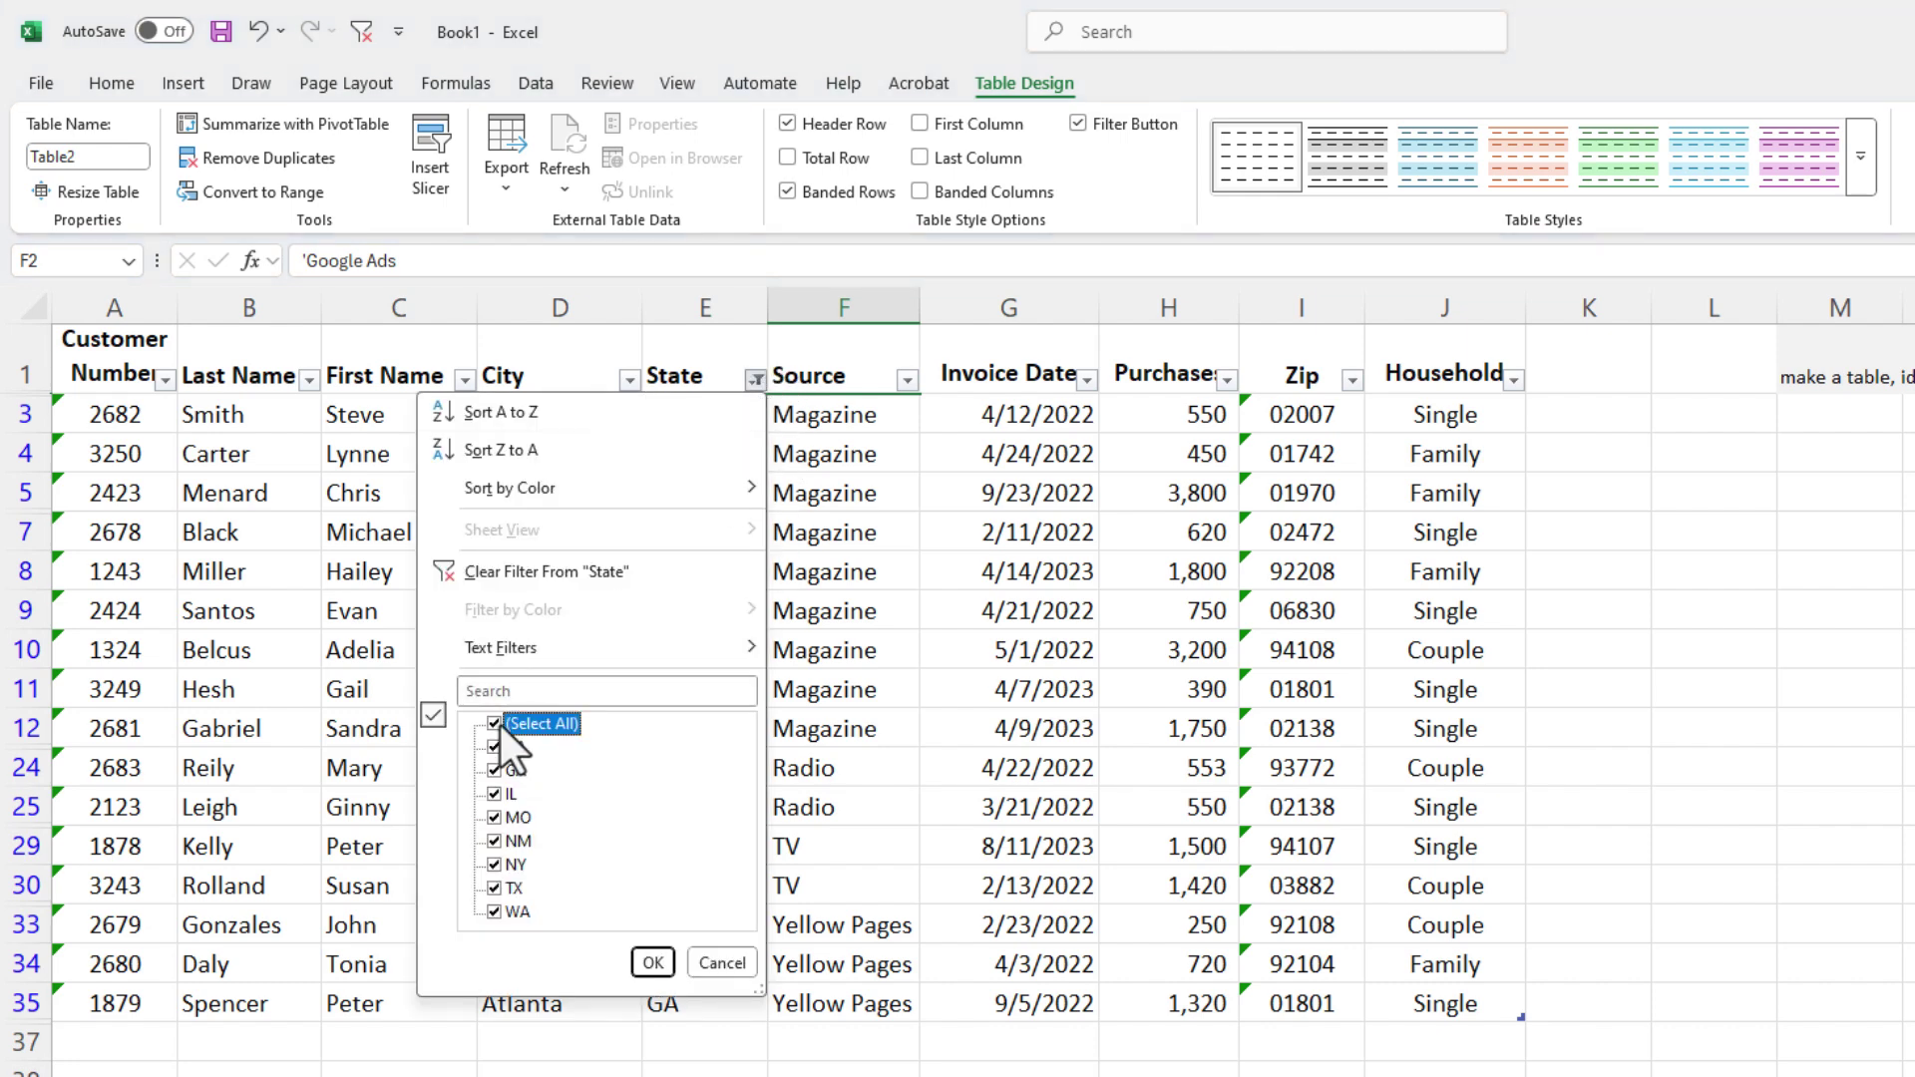
click(654, 961)
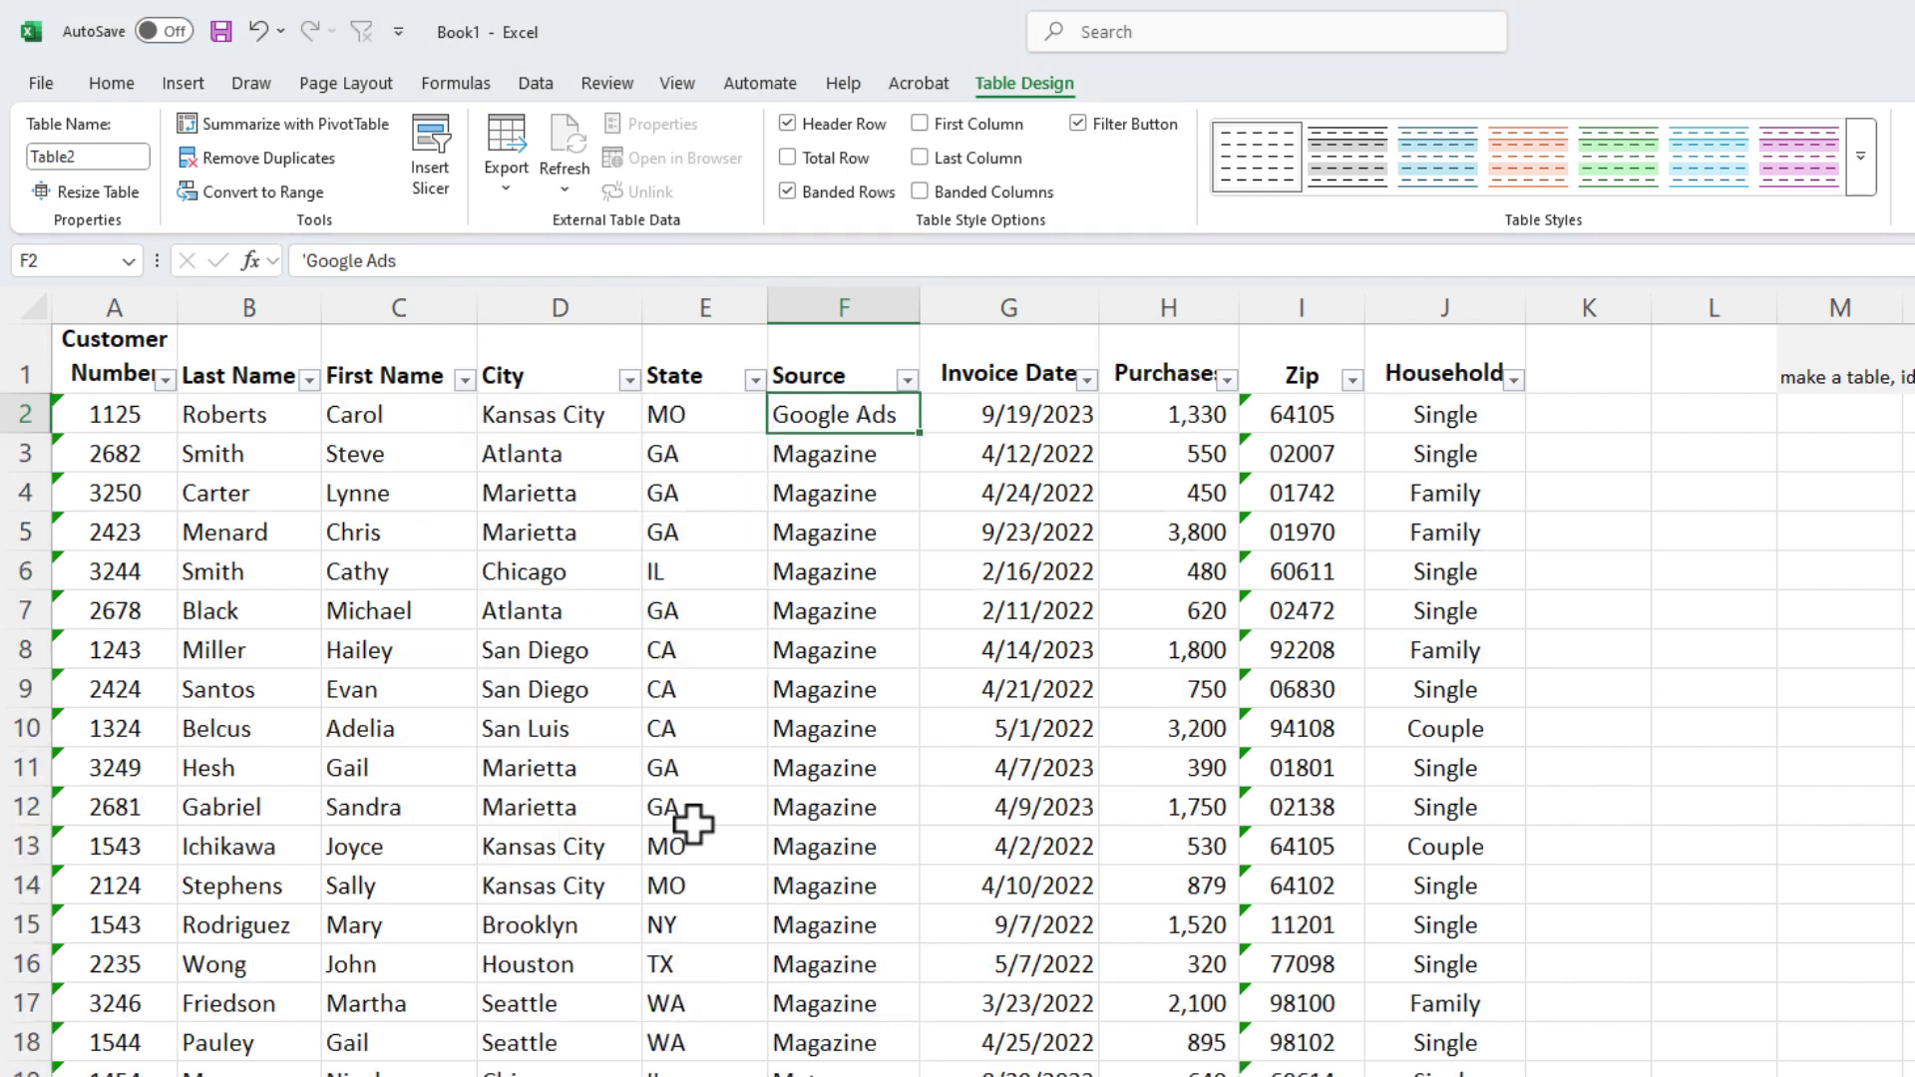
click(732, 426)
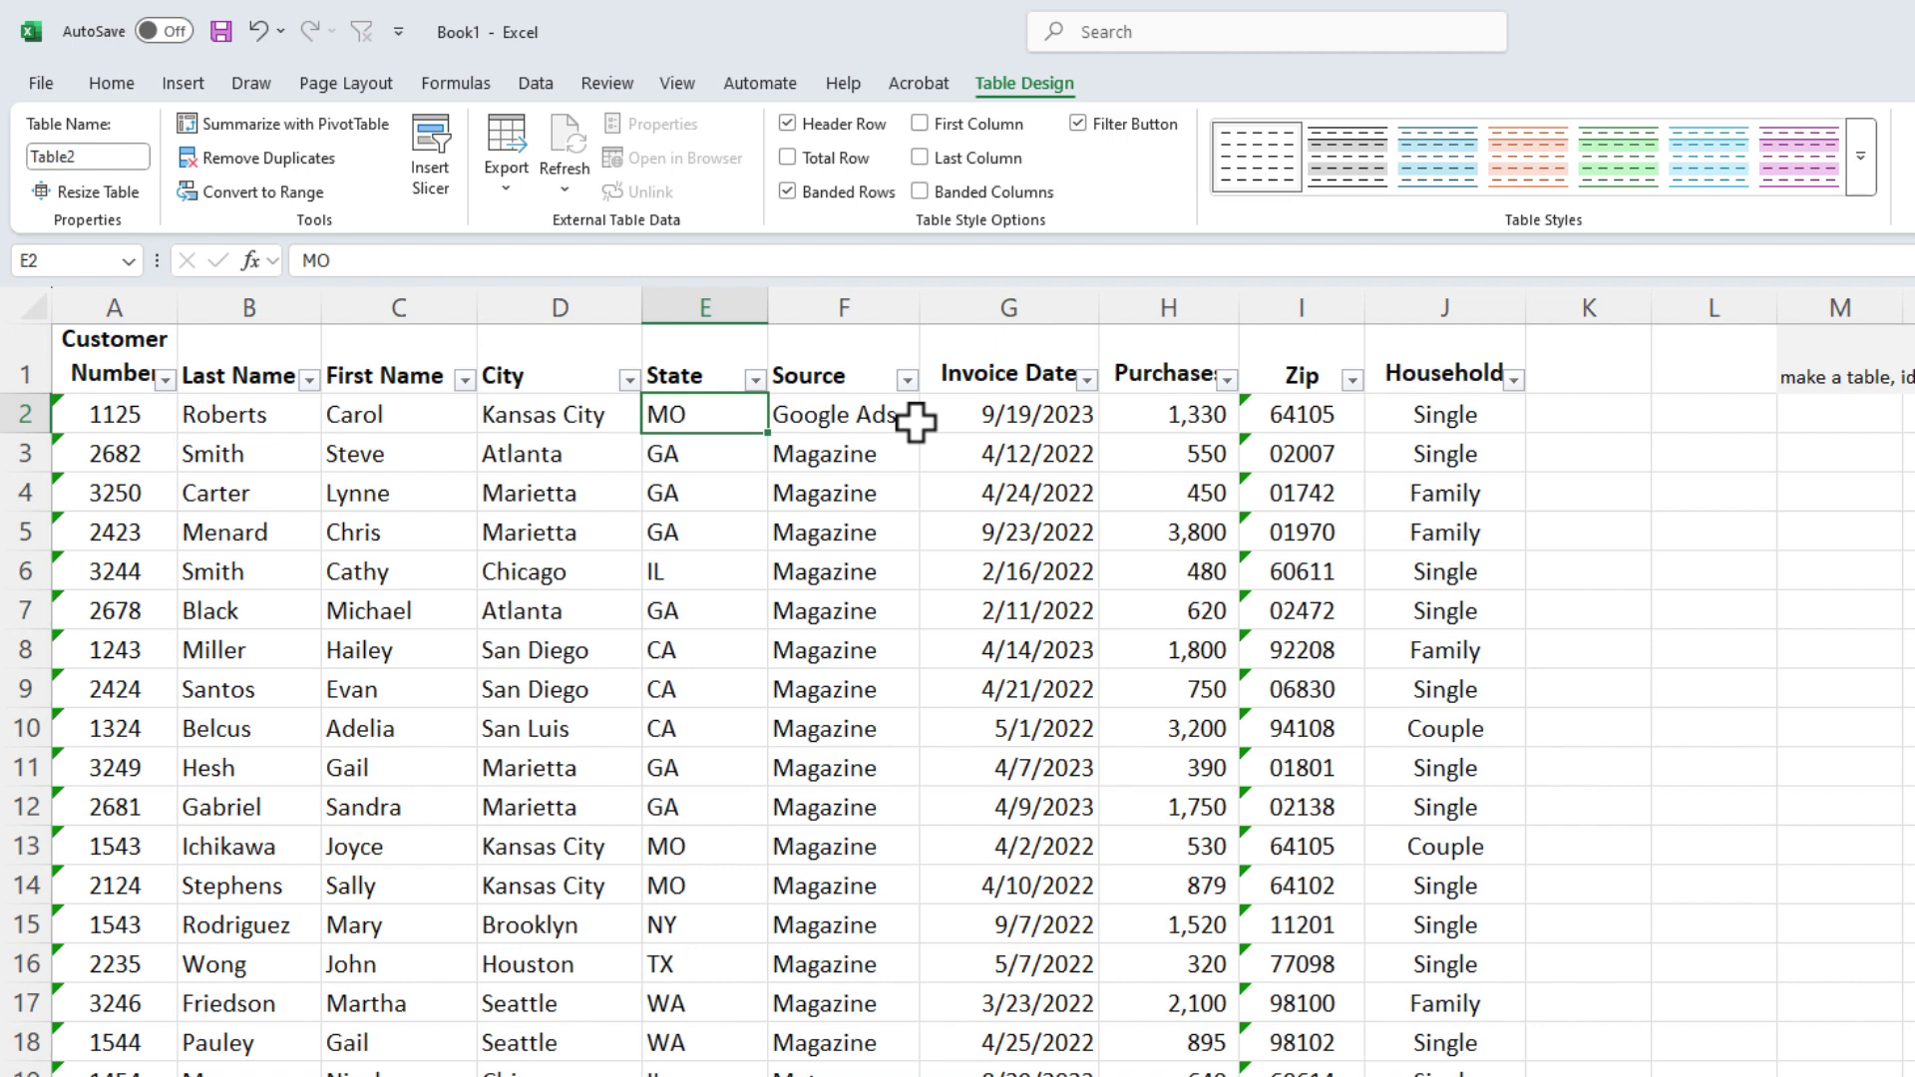
Turn off the header filter arrows and tick State, Source and Household as slicer fields
click(1078, 123)
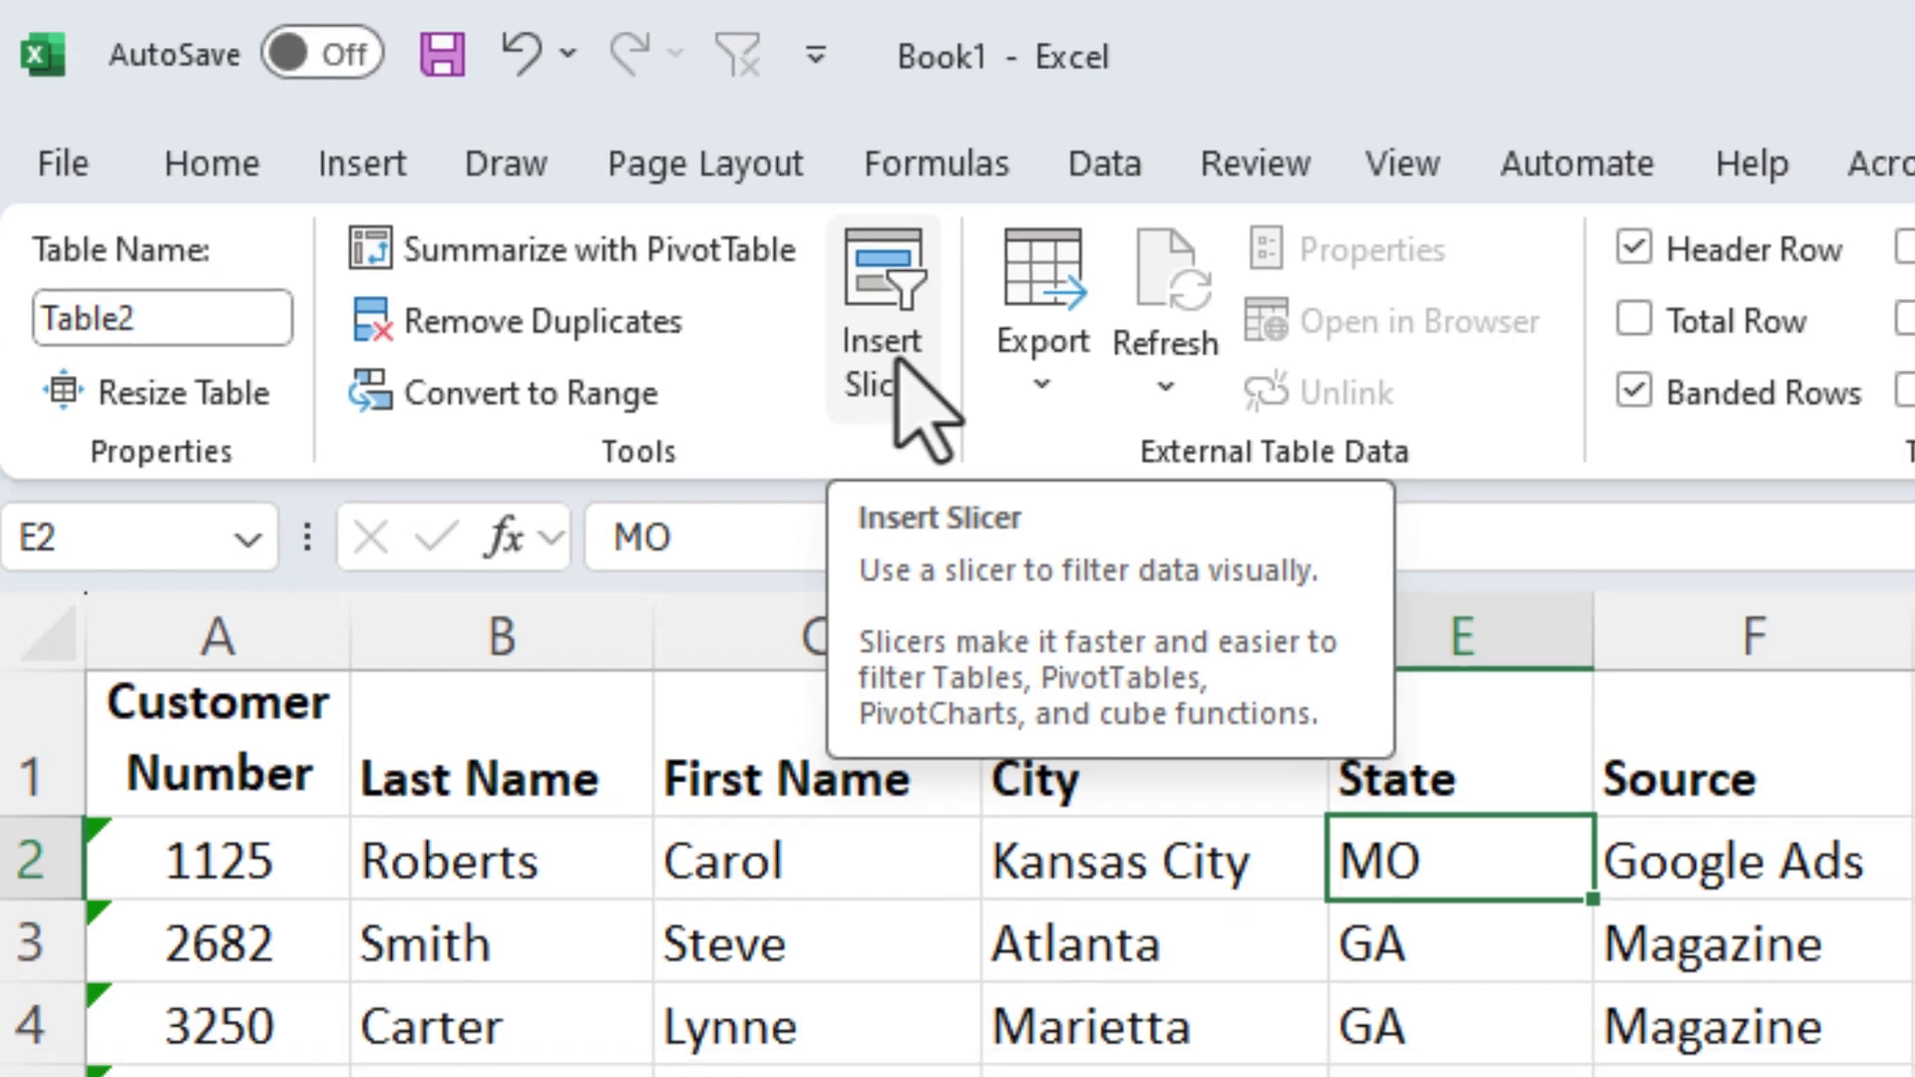
click(934, 379)
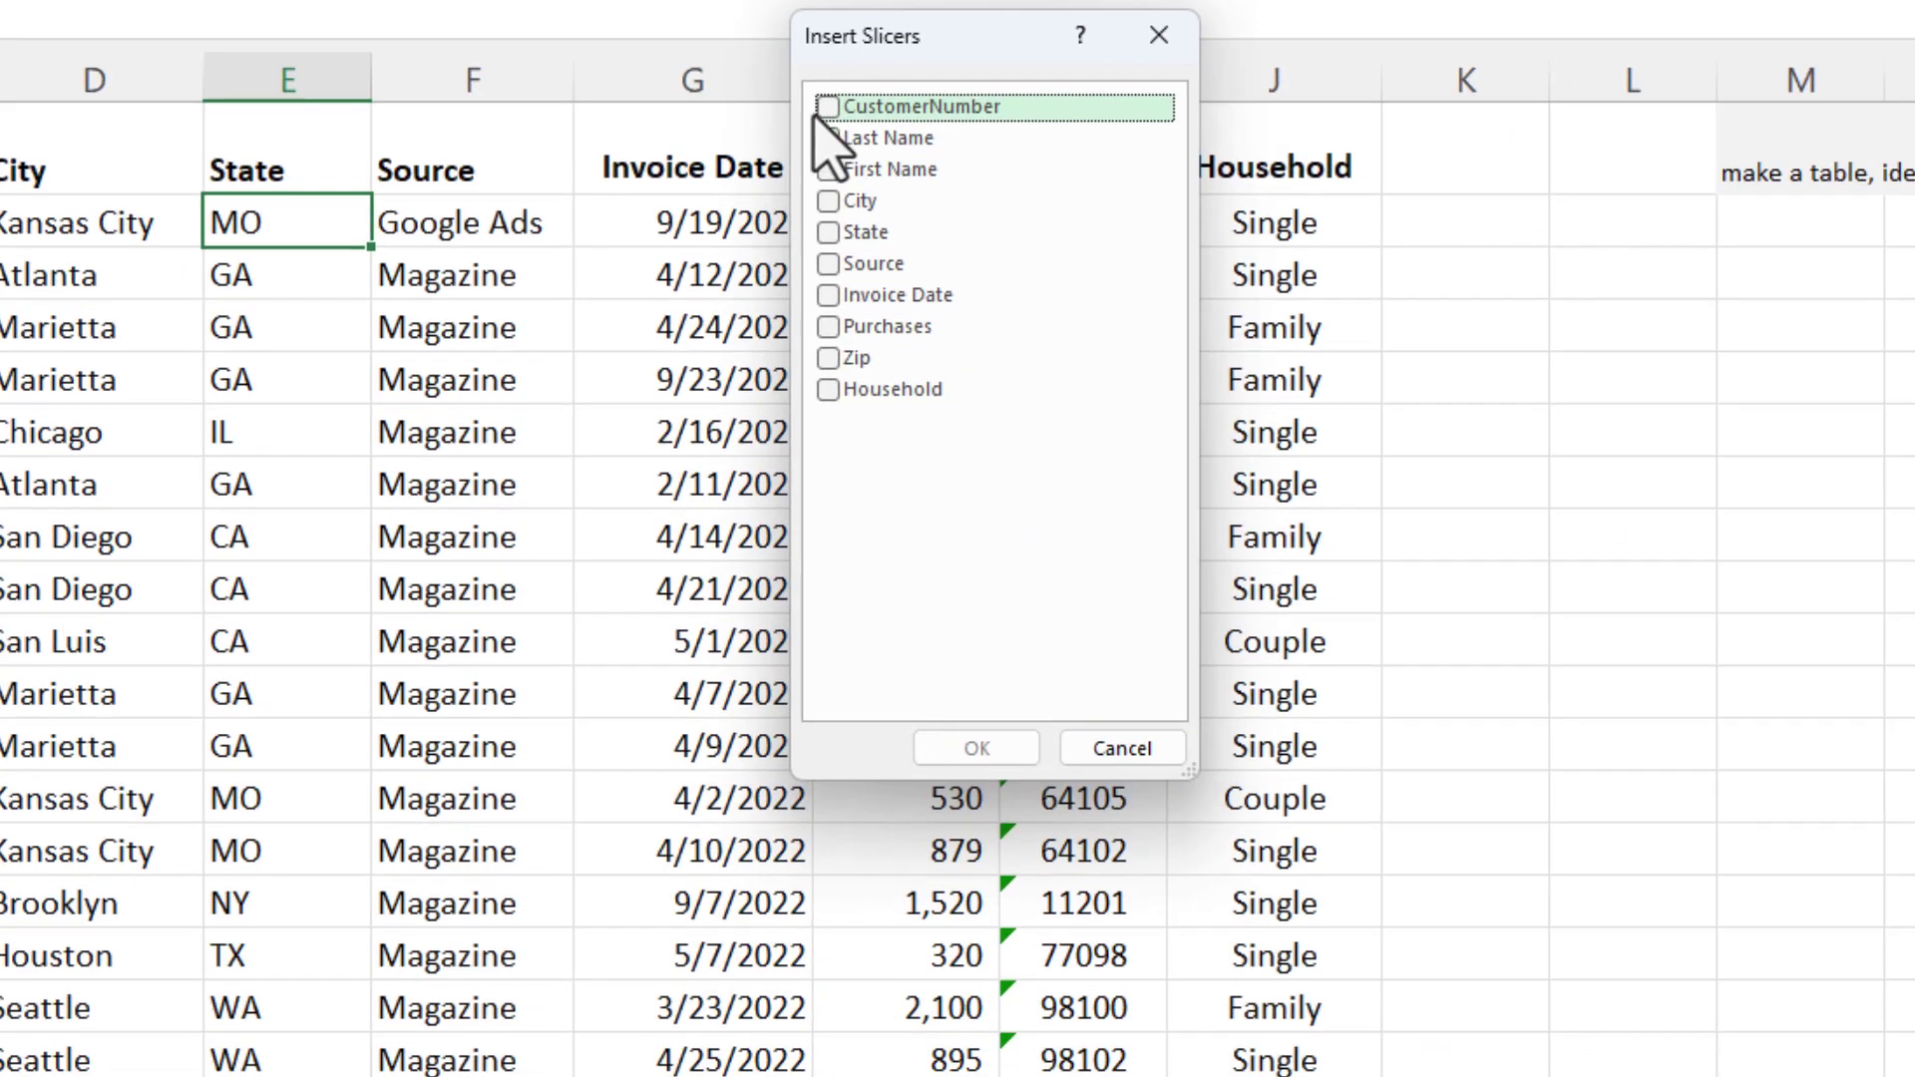
drag(917, 45, 700, 255)
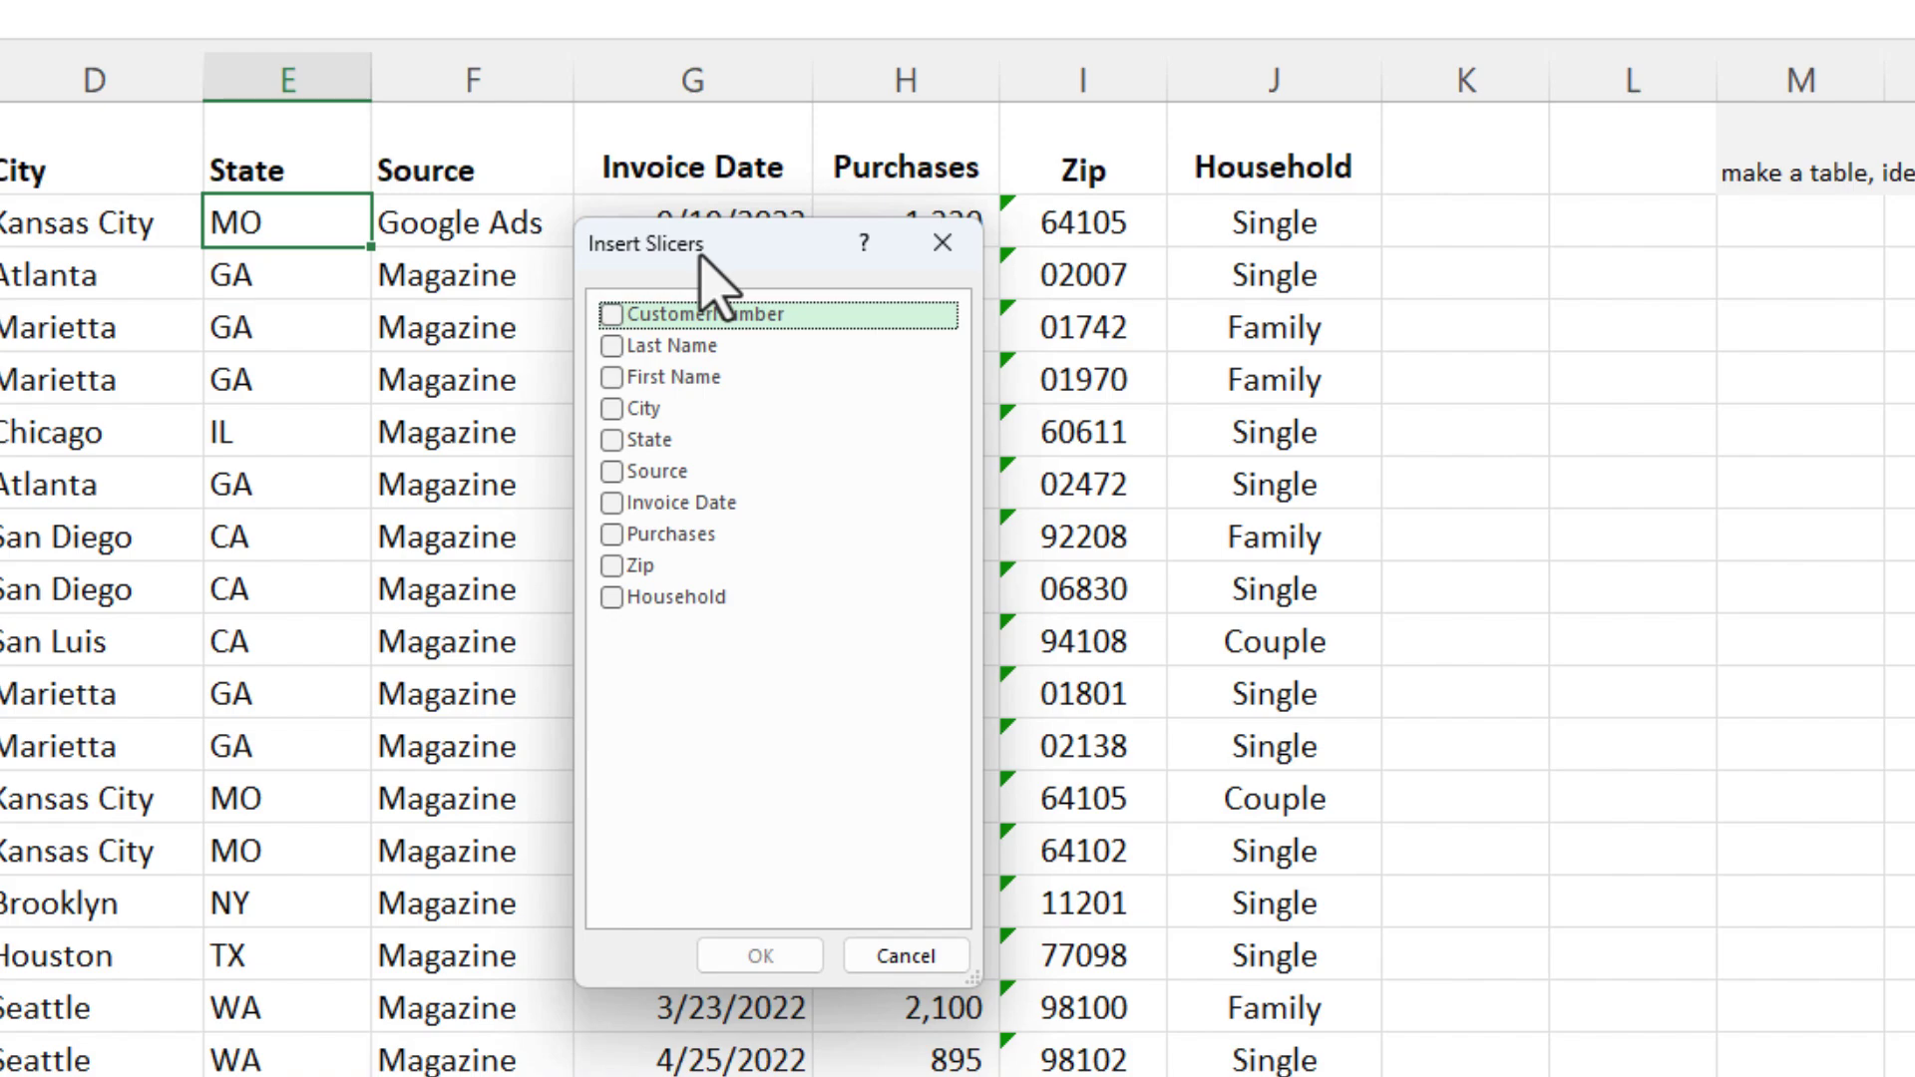
drag(700, 255, 1017, 333)
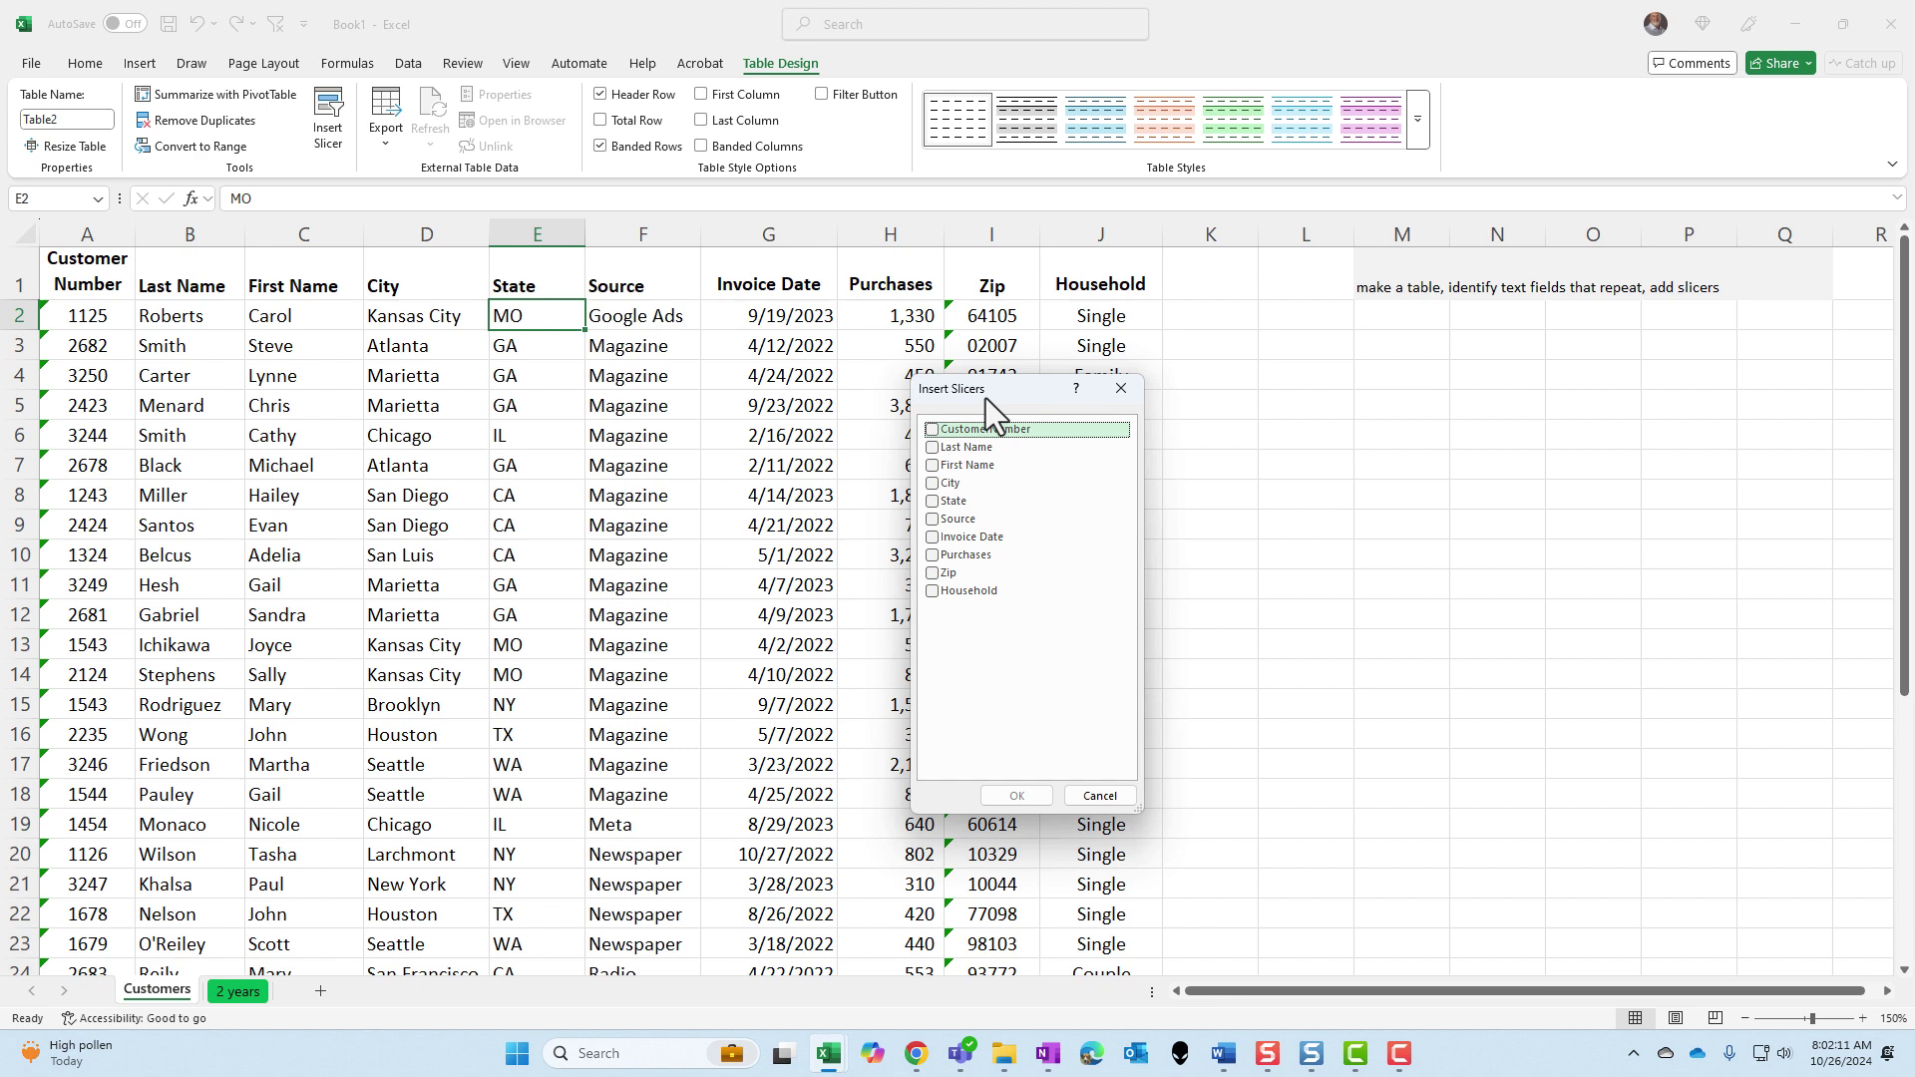
drag(986, 399, 1145, 398)
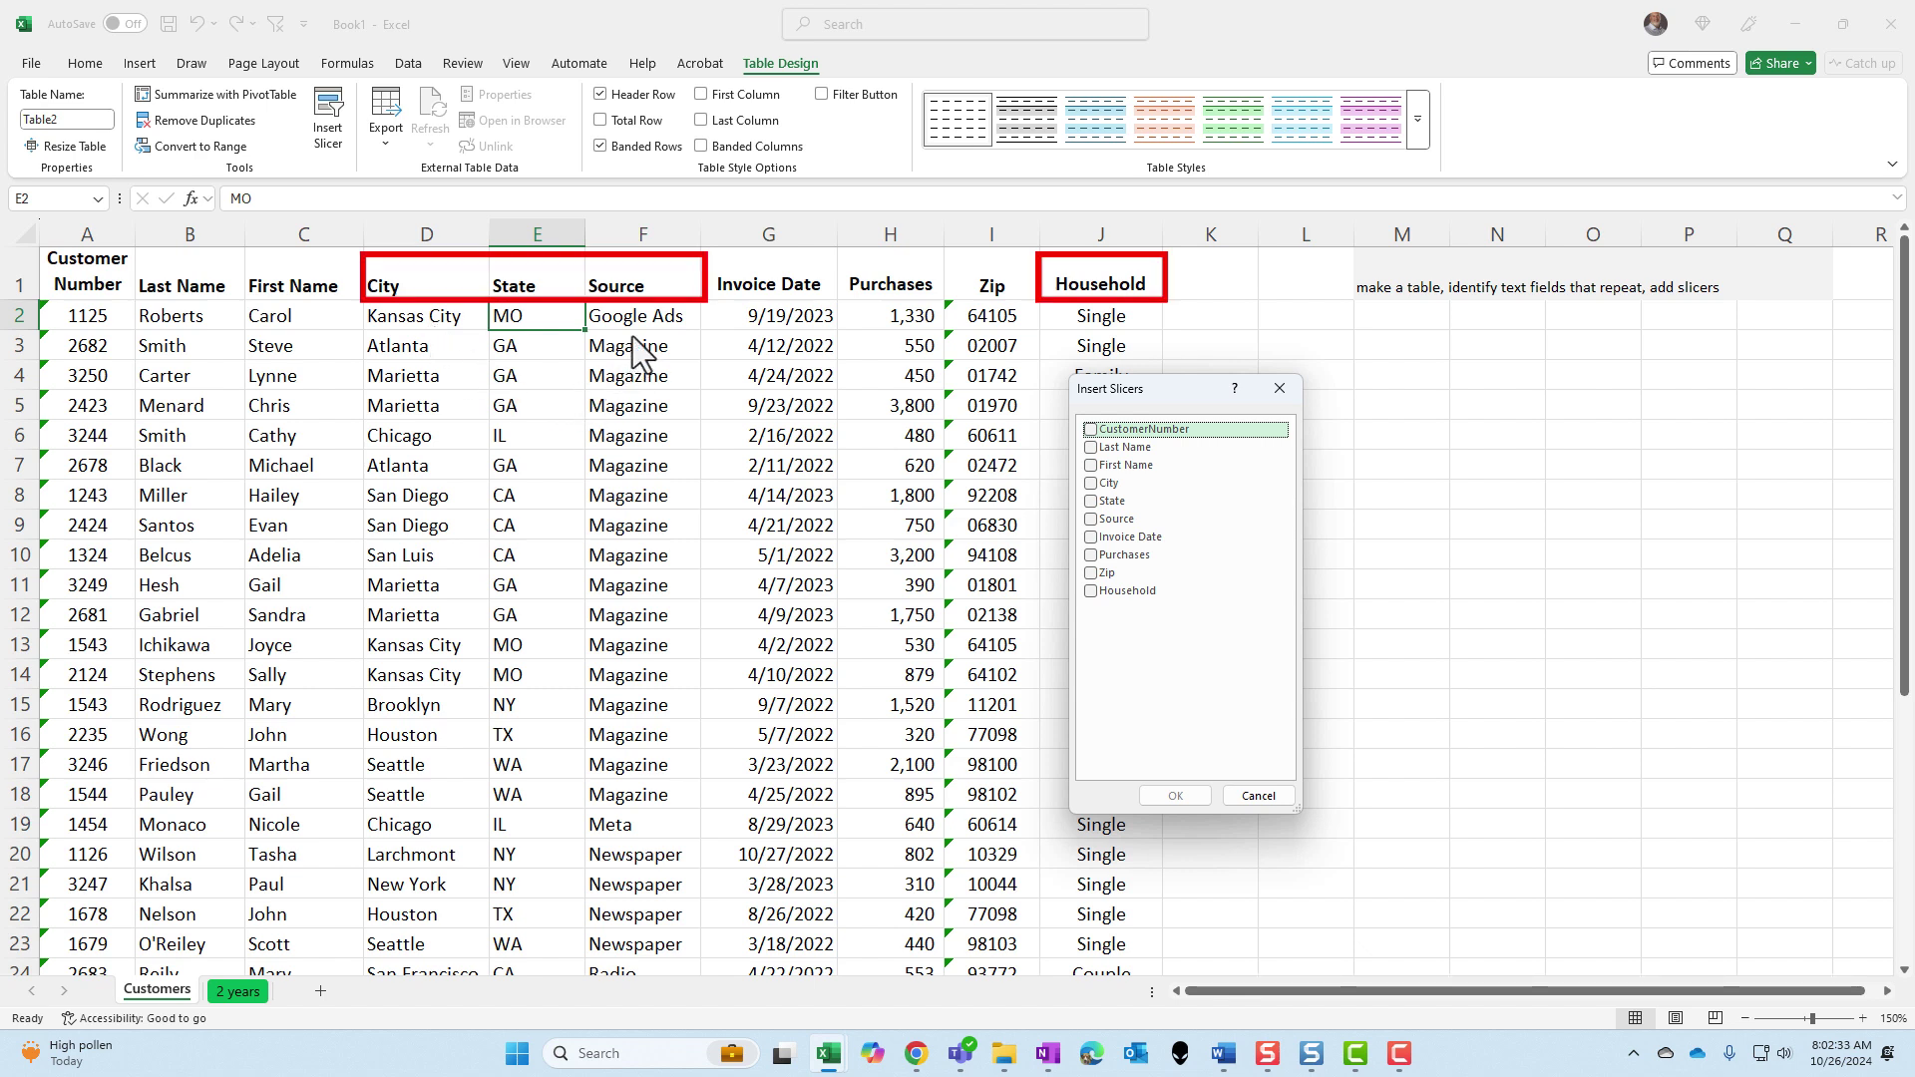
click(1092, 503)
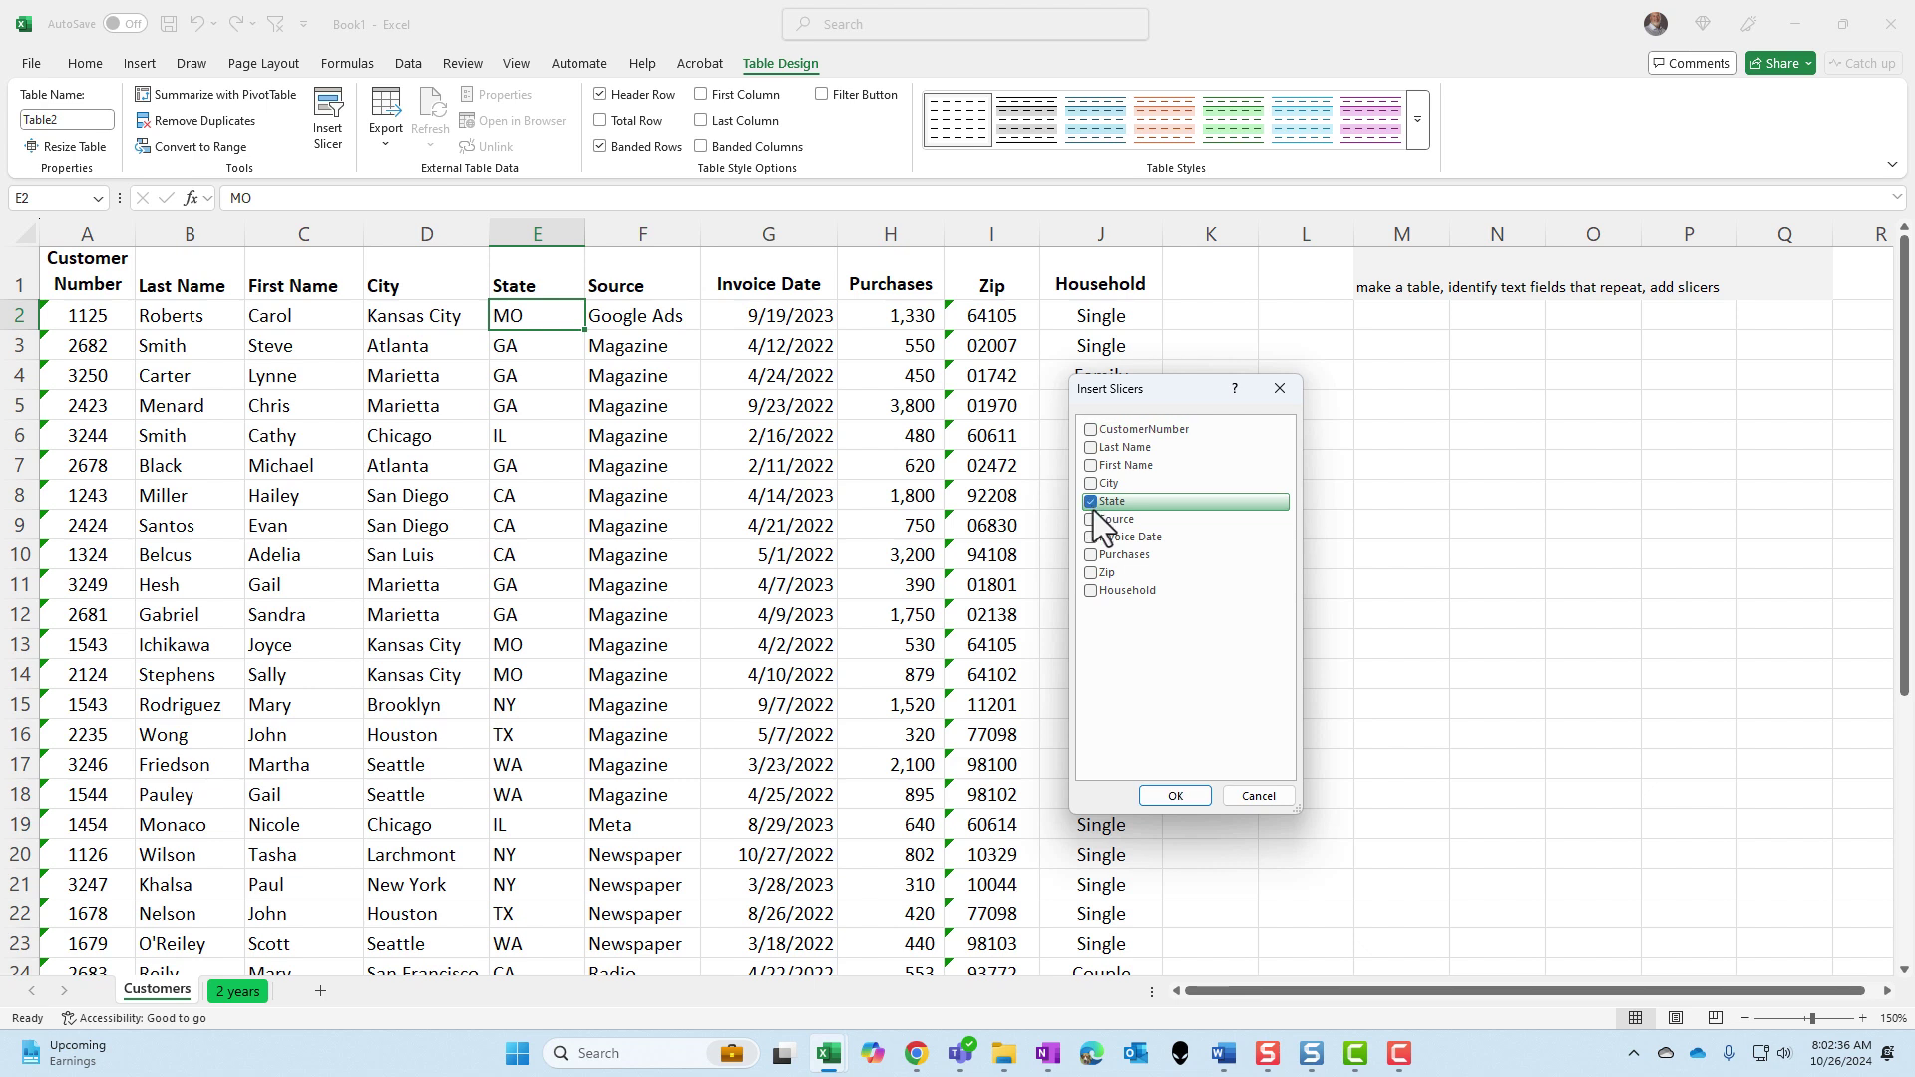
click(1093, 519)
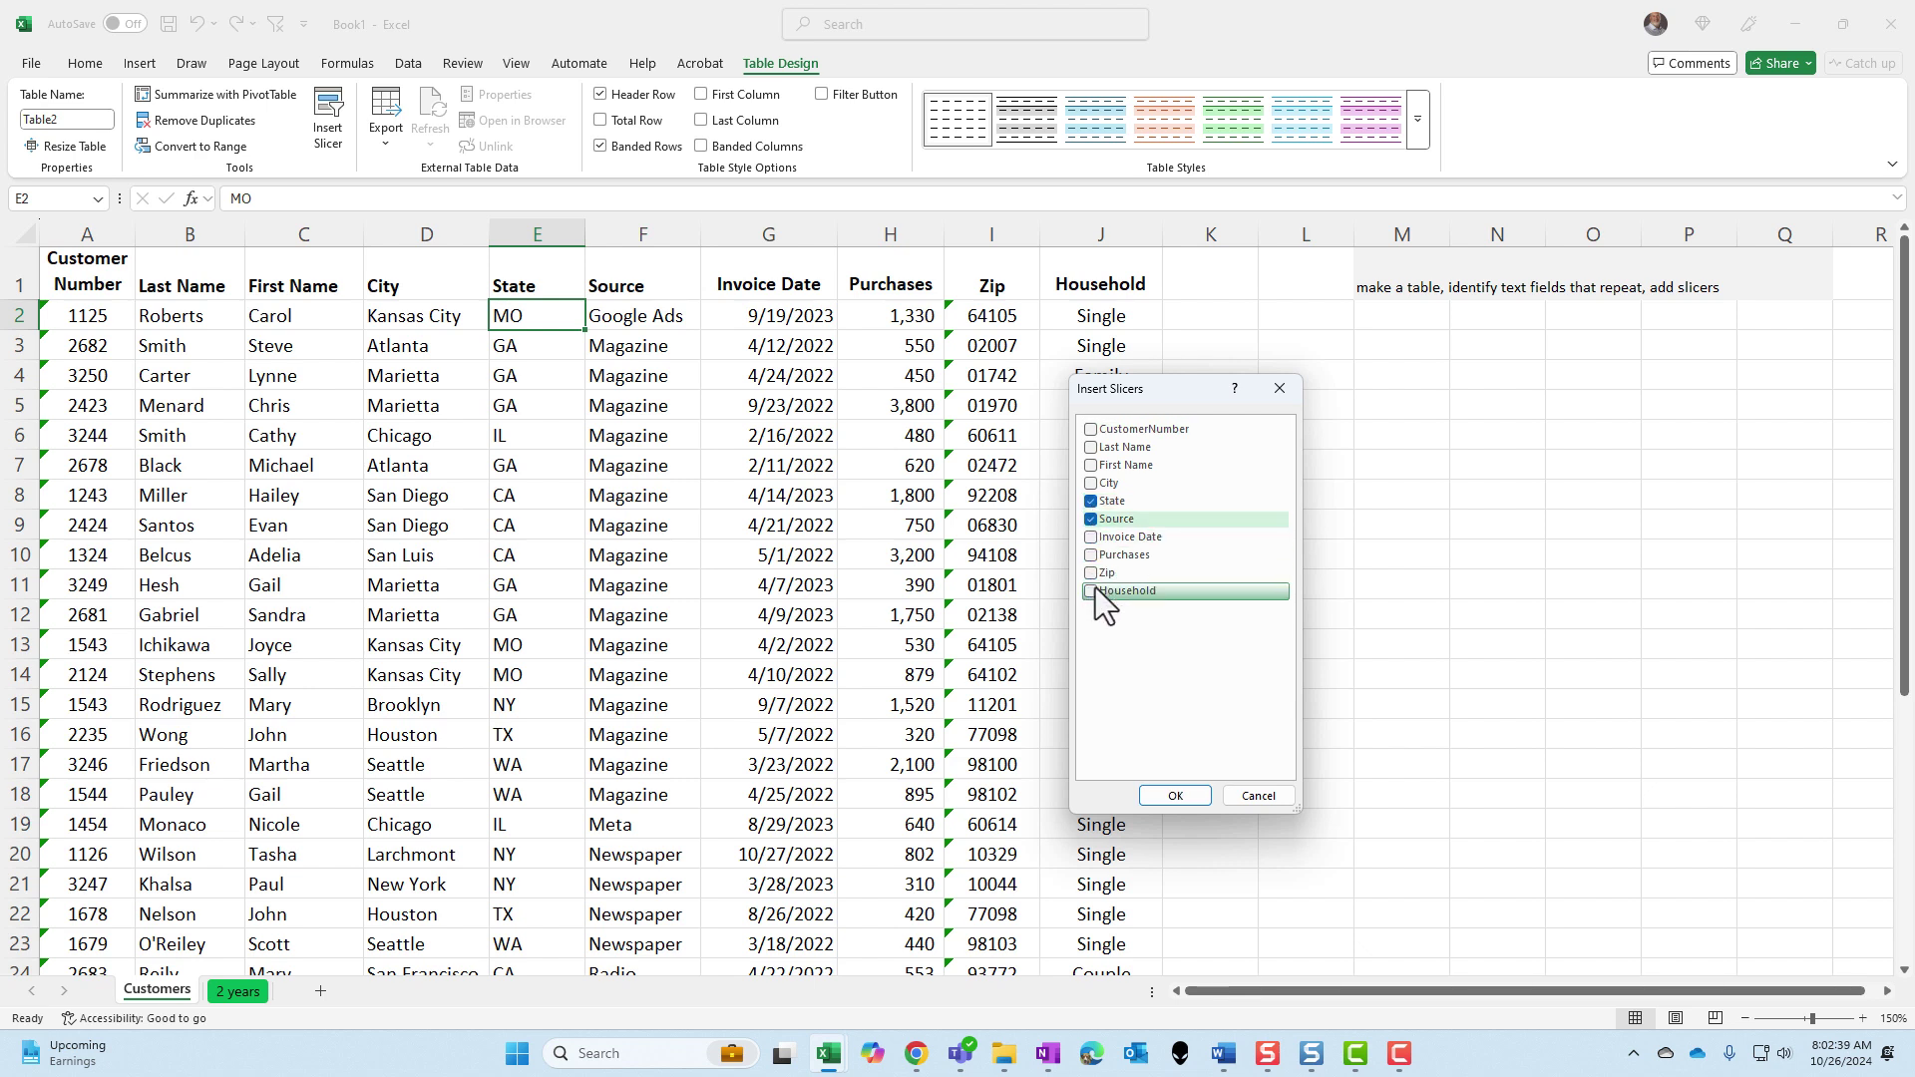
click(1092, 591)
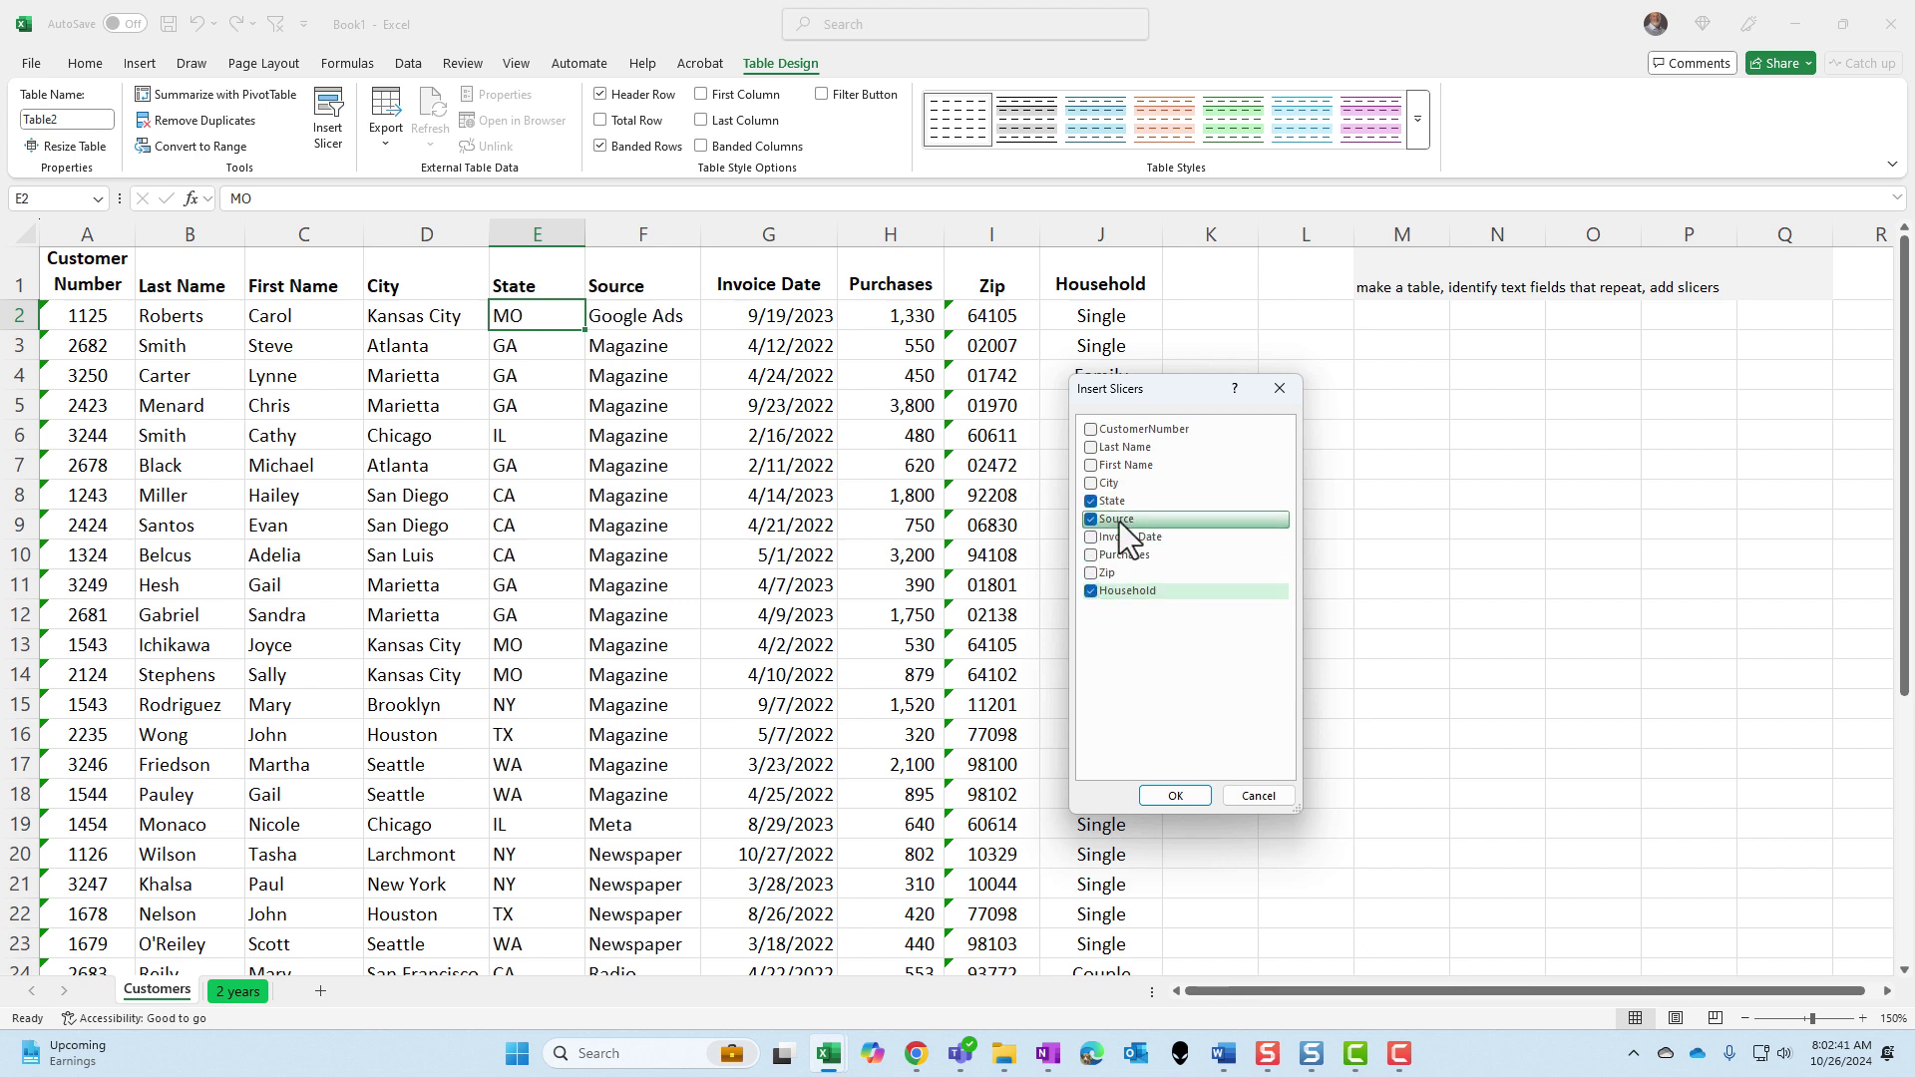
Create the three slicers and fit the Household slicer beside the table near column N
click(1188, 796)
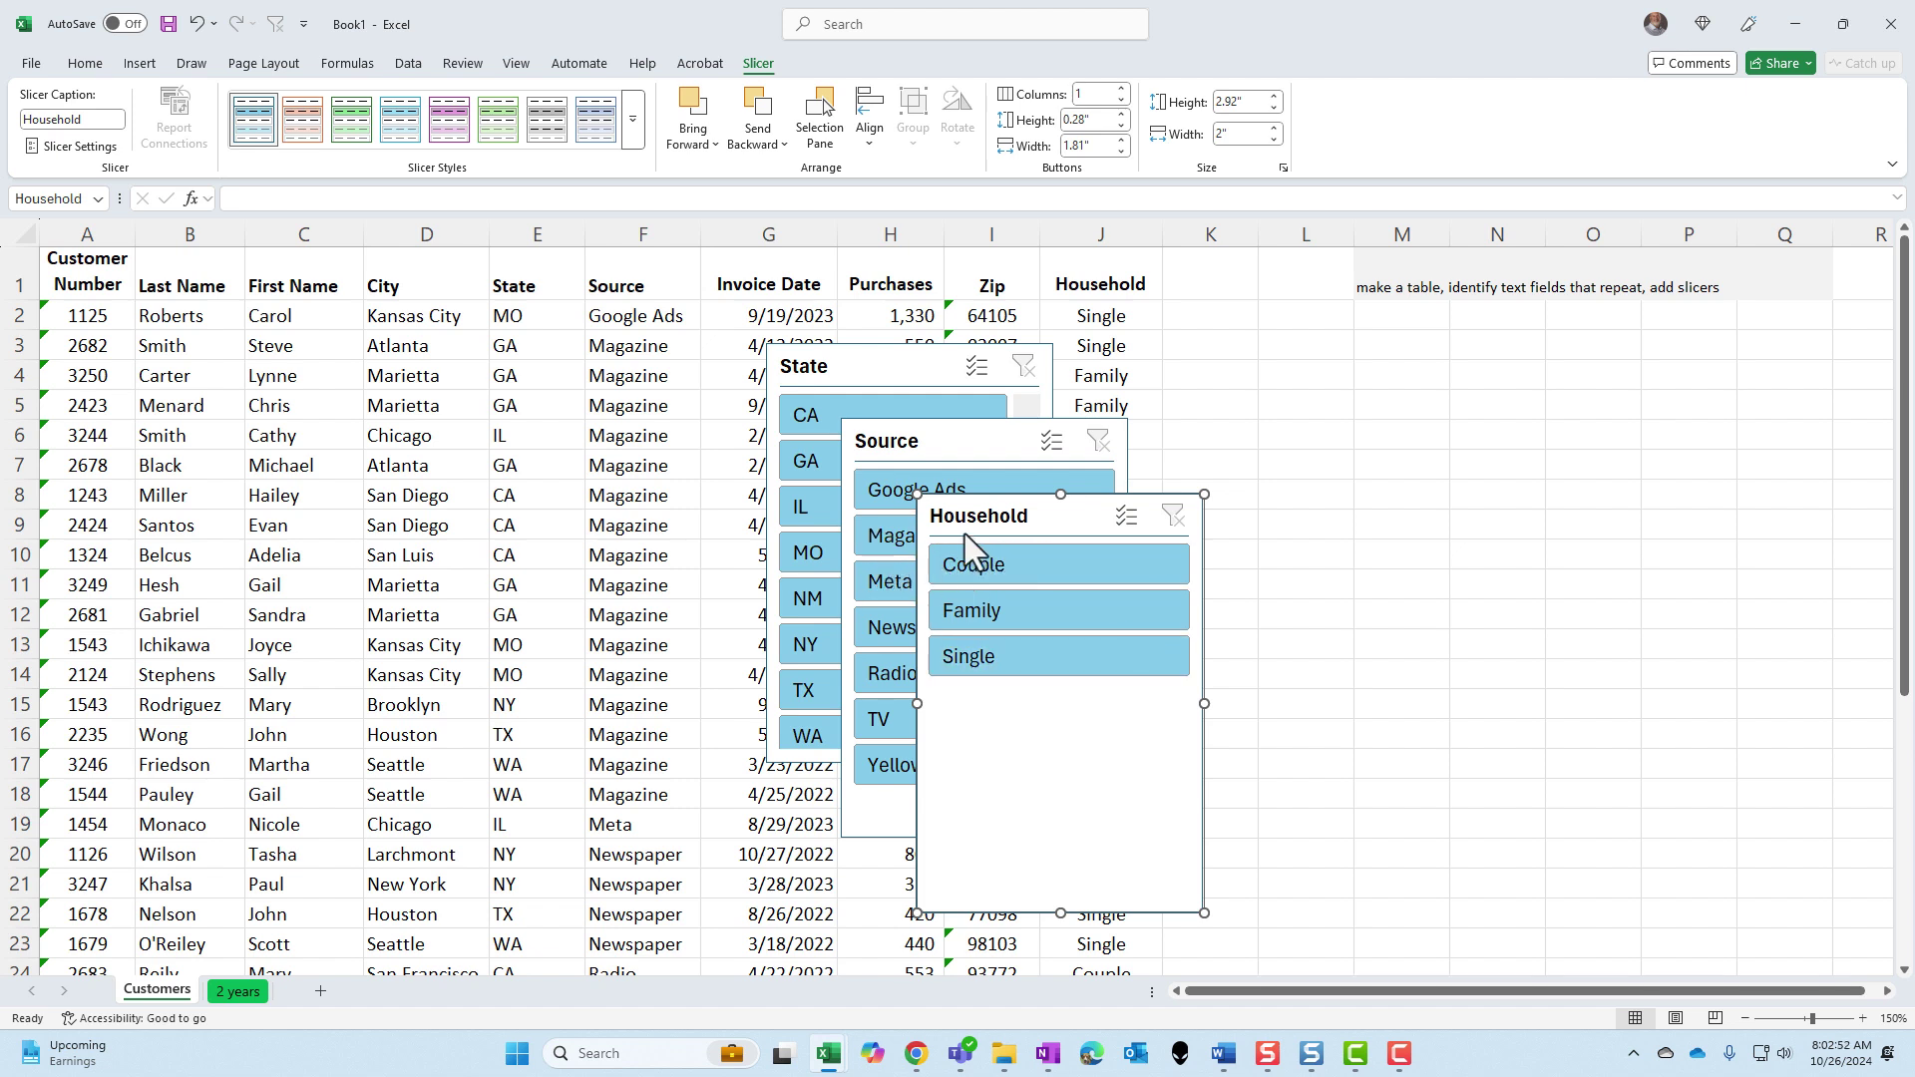
mouse_move(980, 518)
mouse_down()
mouse_move(1178, 476)
mouse_move(1521, 338)
mouse_up()
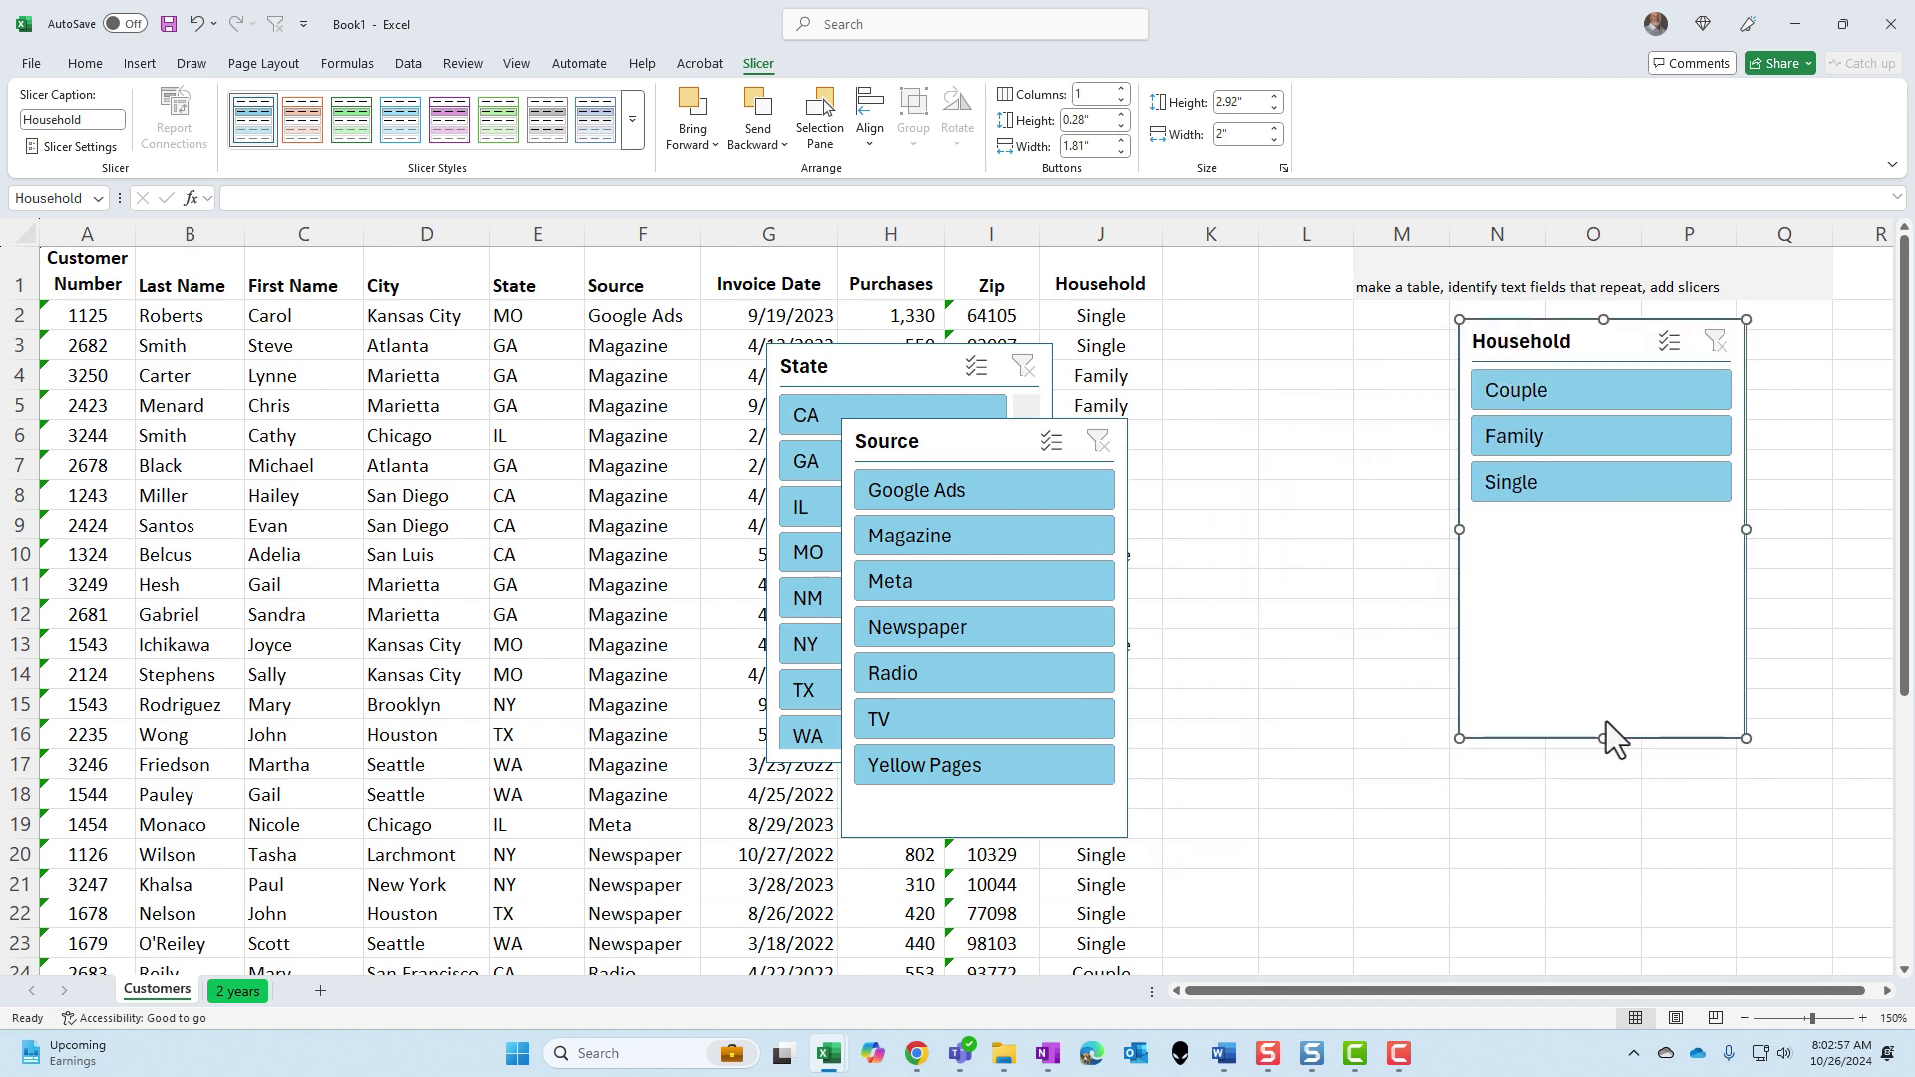
drag(1603, 737, 1602, 547)
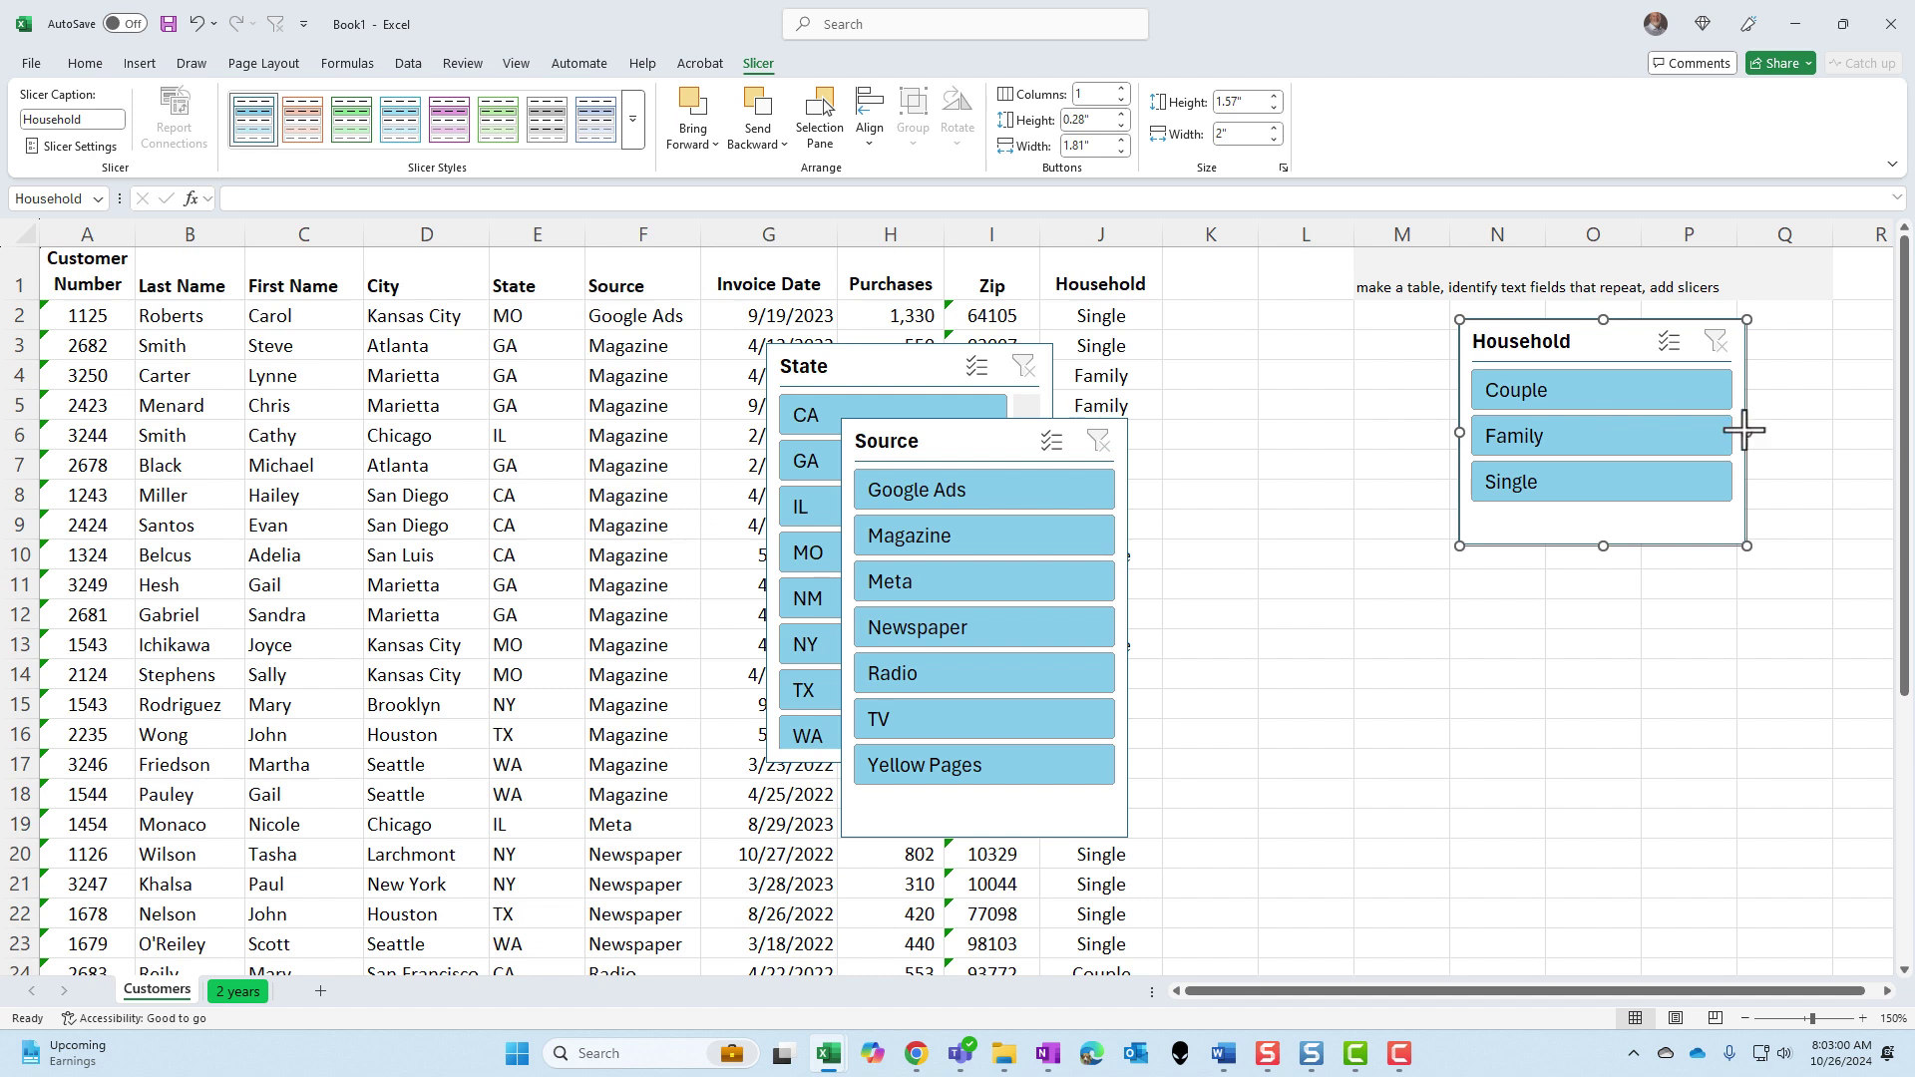
drag(1745, 429, 1670, 431)
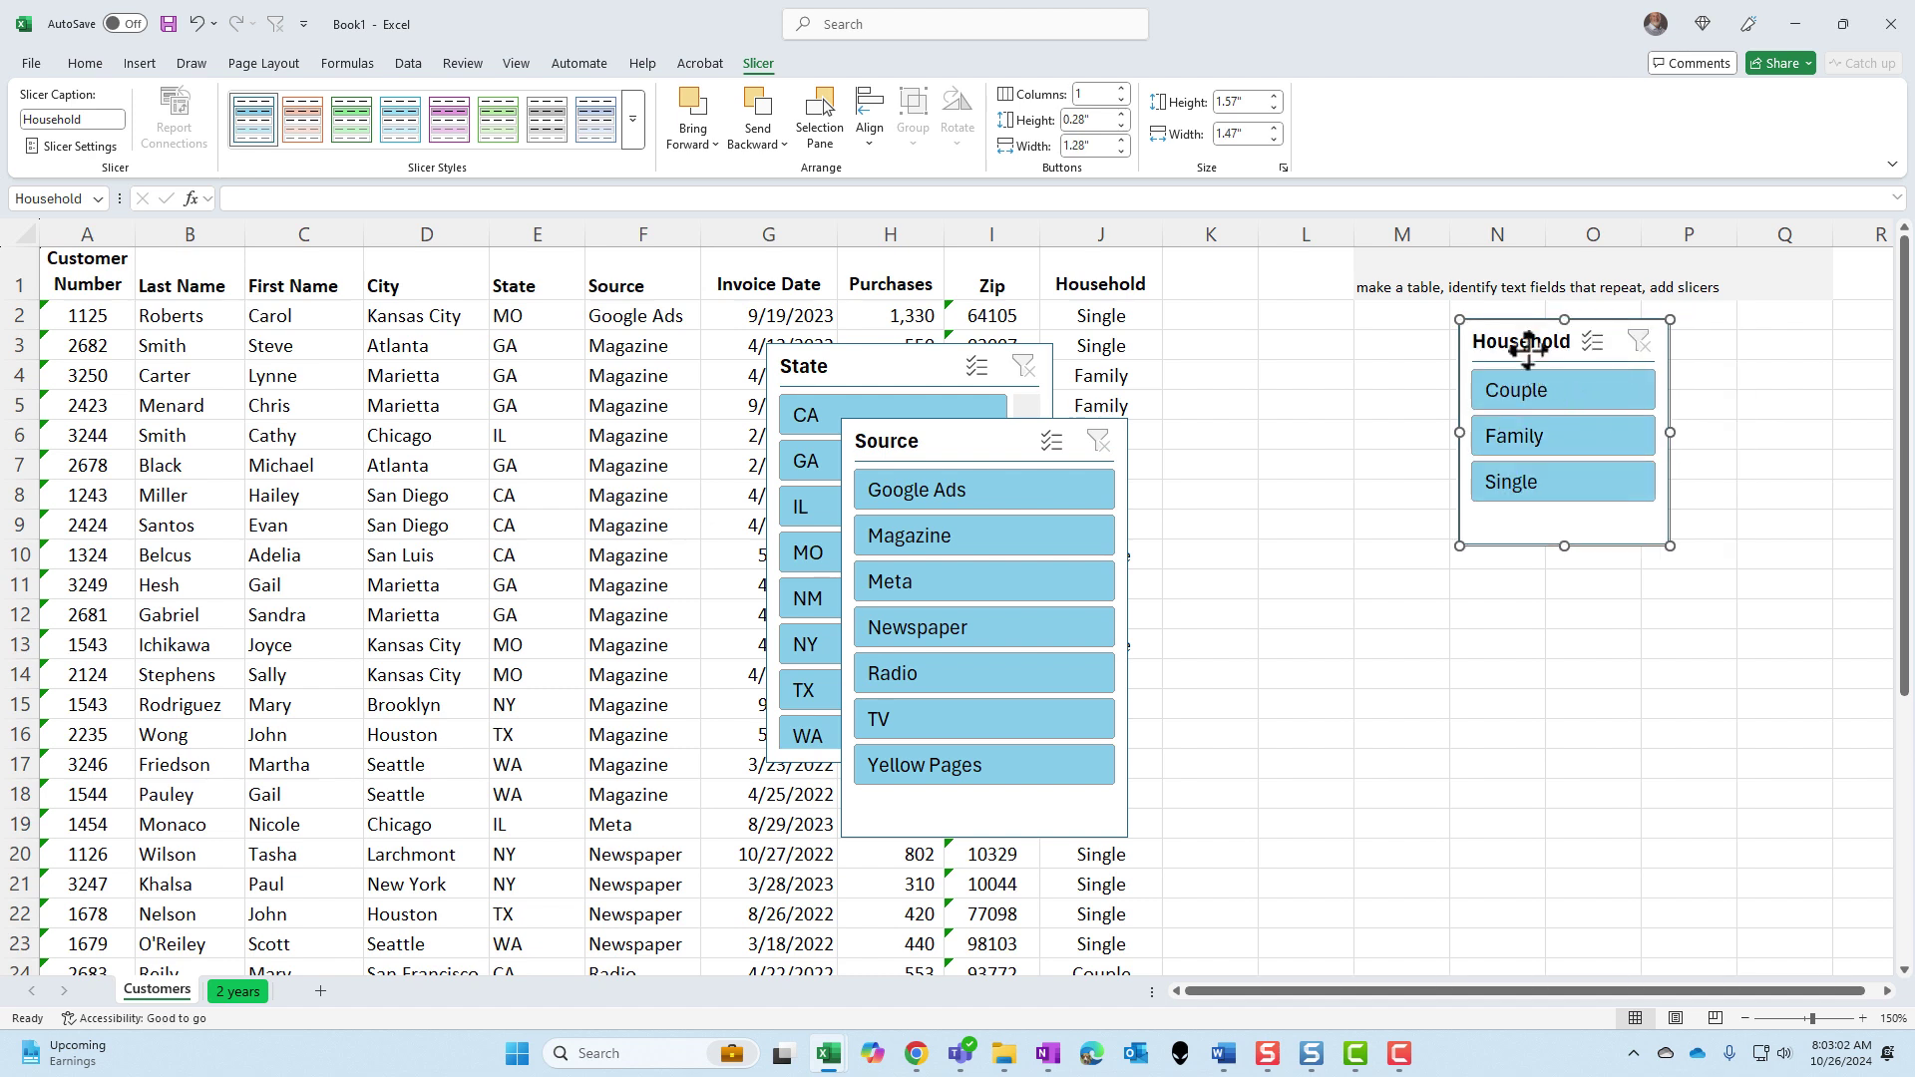
drag(1527, 347, 1595, 361)
Move the Source and State slicers into a row with Household, right of the table
click(958, 451)
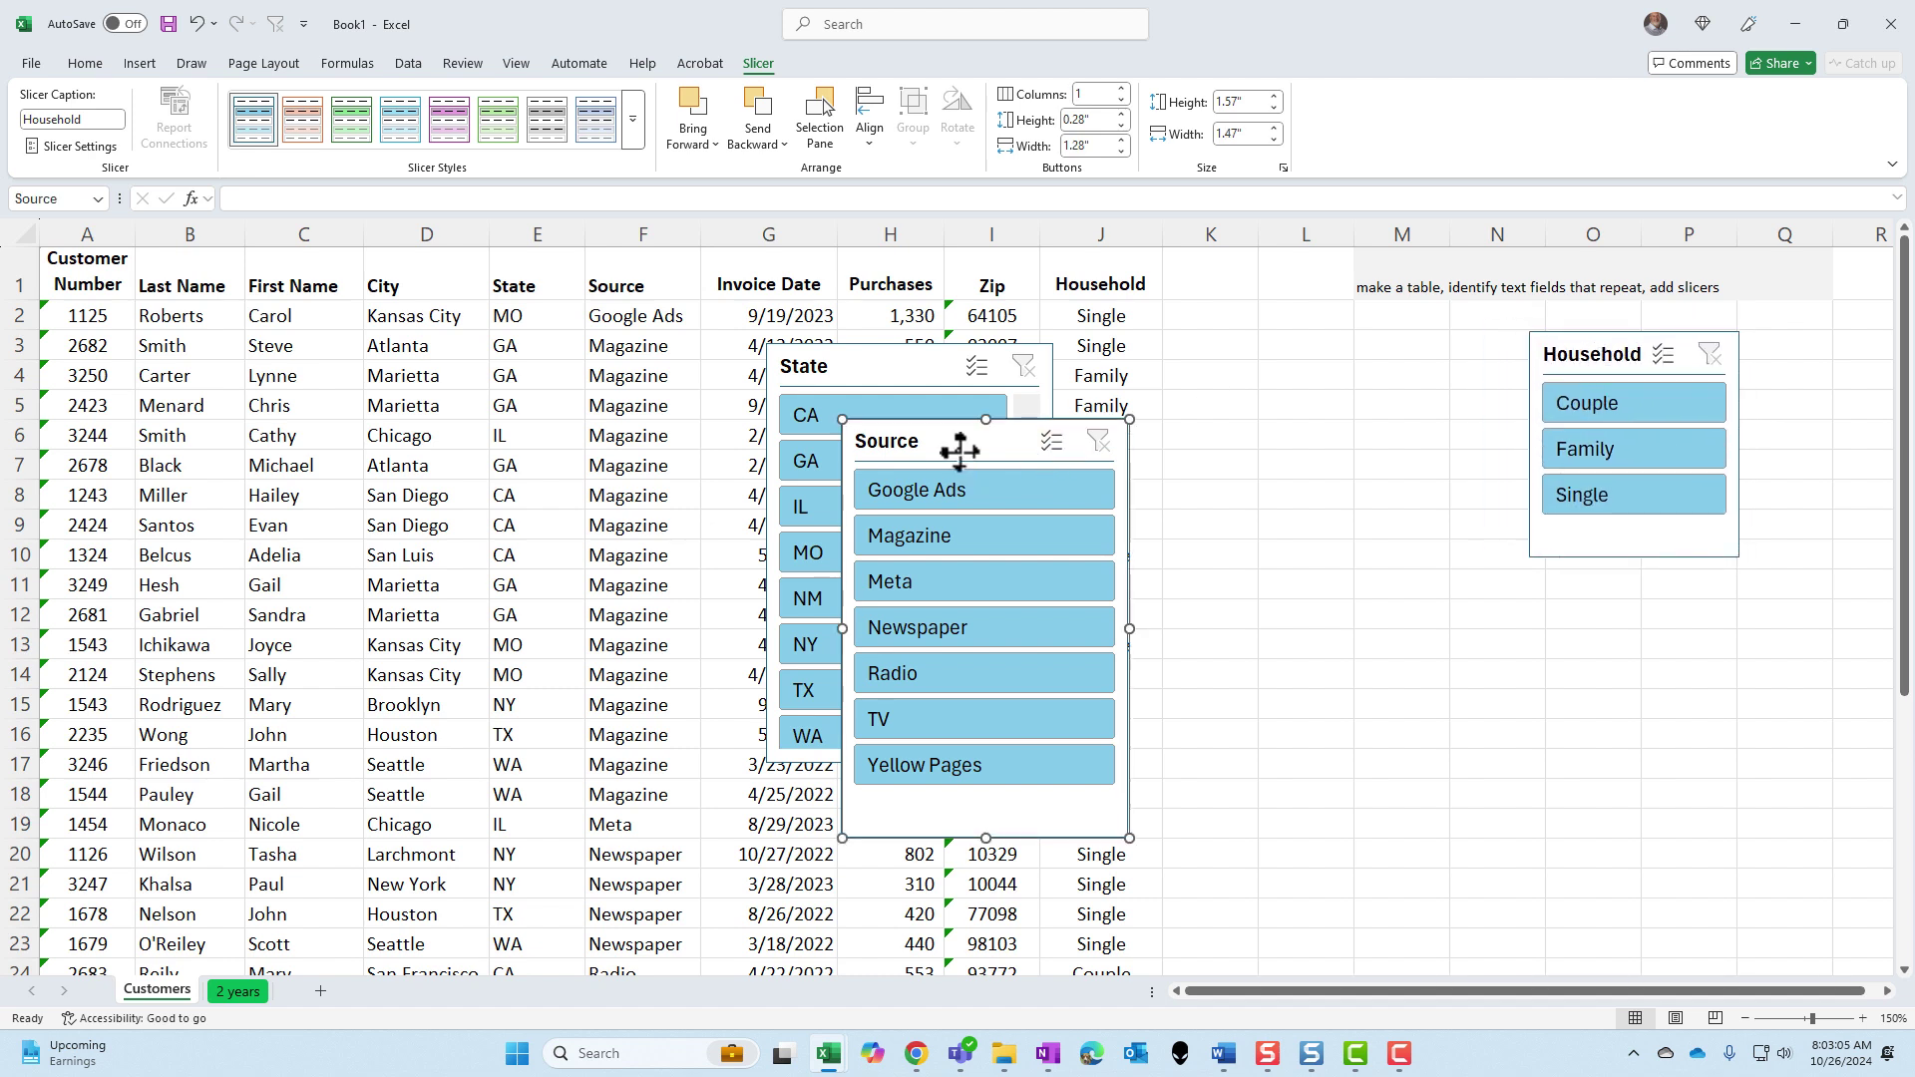
drag(959, 450, 1354, 364)
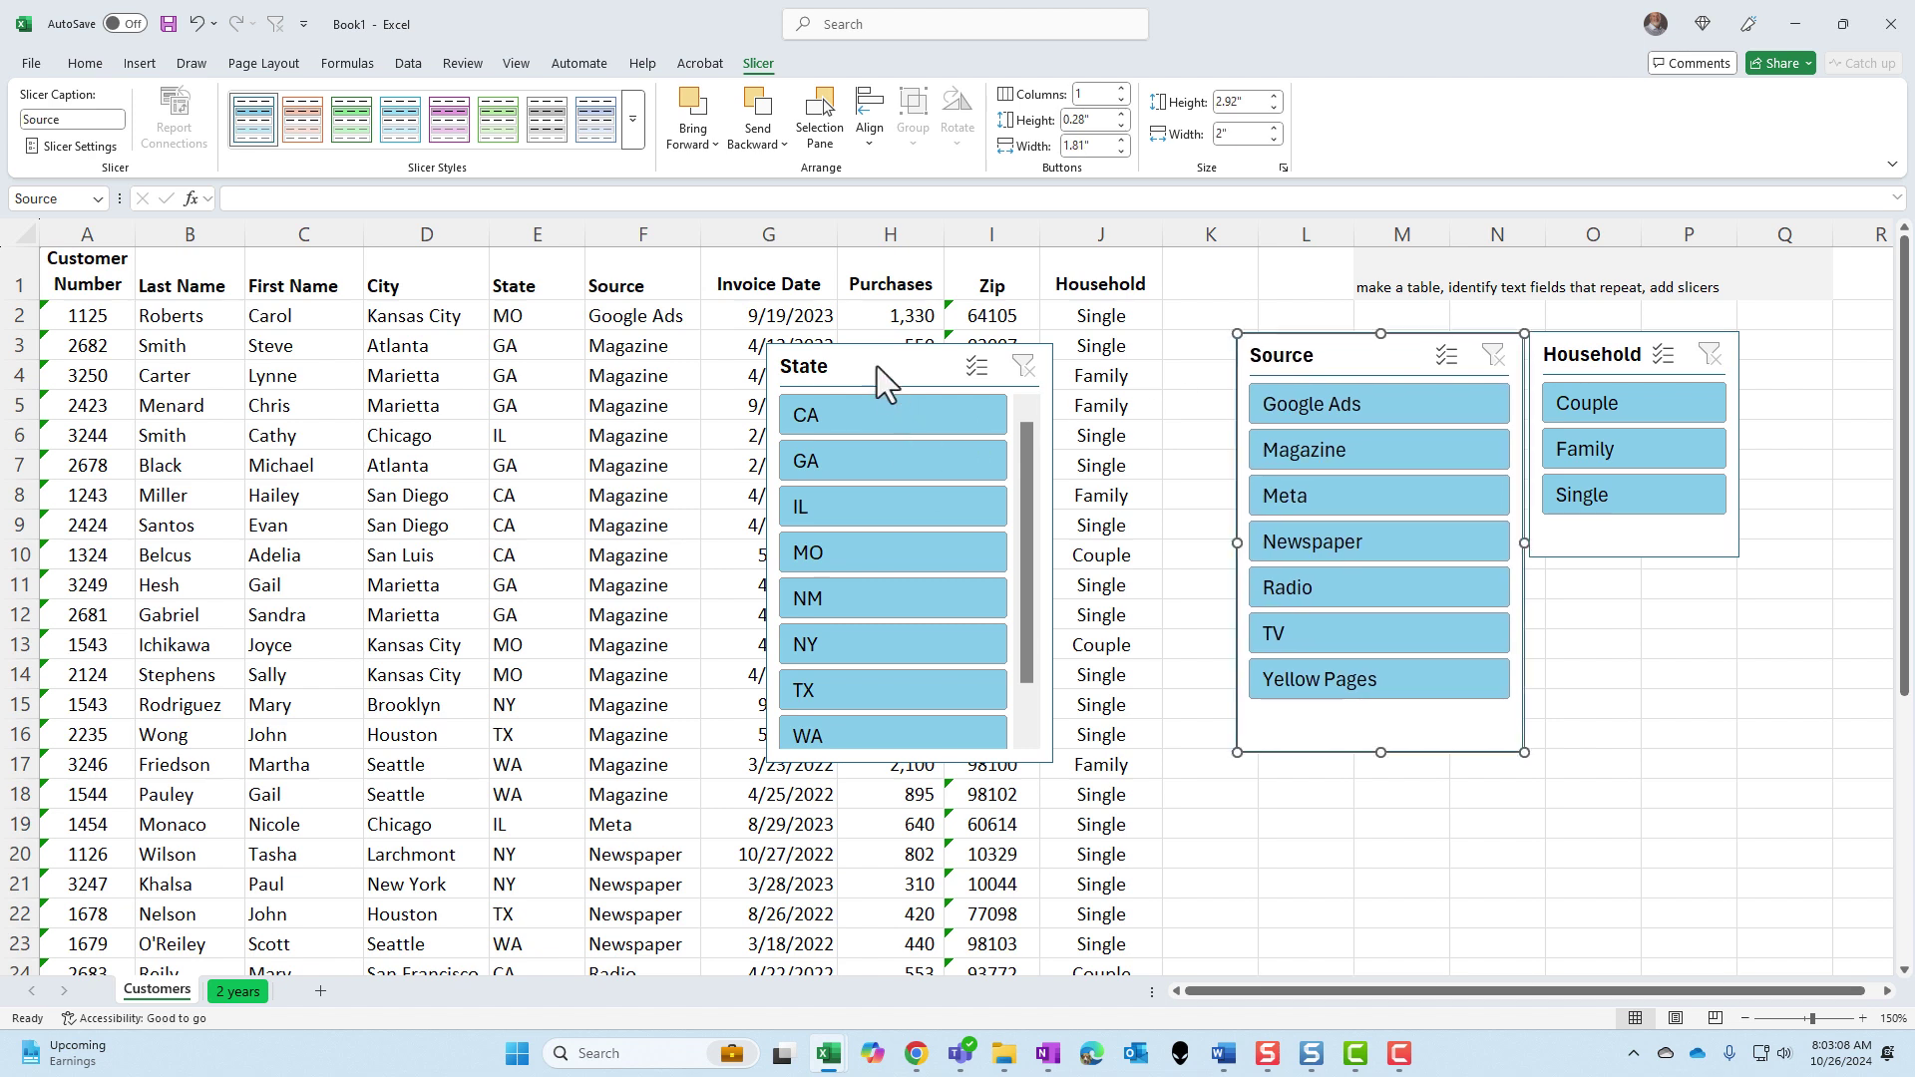
mouse_move(876, 367)
mouse_down()
mouse_move(1558, 531)
mouse_move(1617, 600)
mouse_move(1565, 582)
mouse_up()
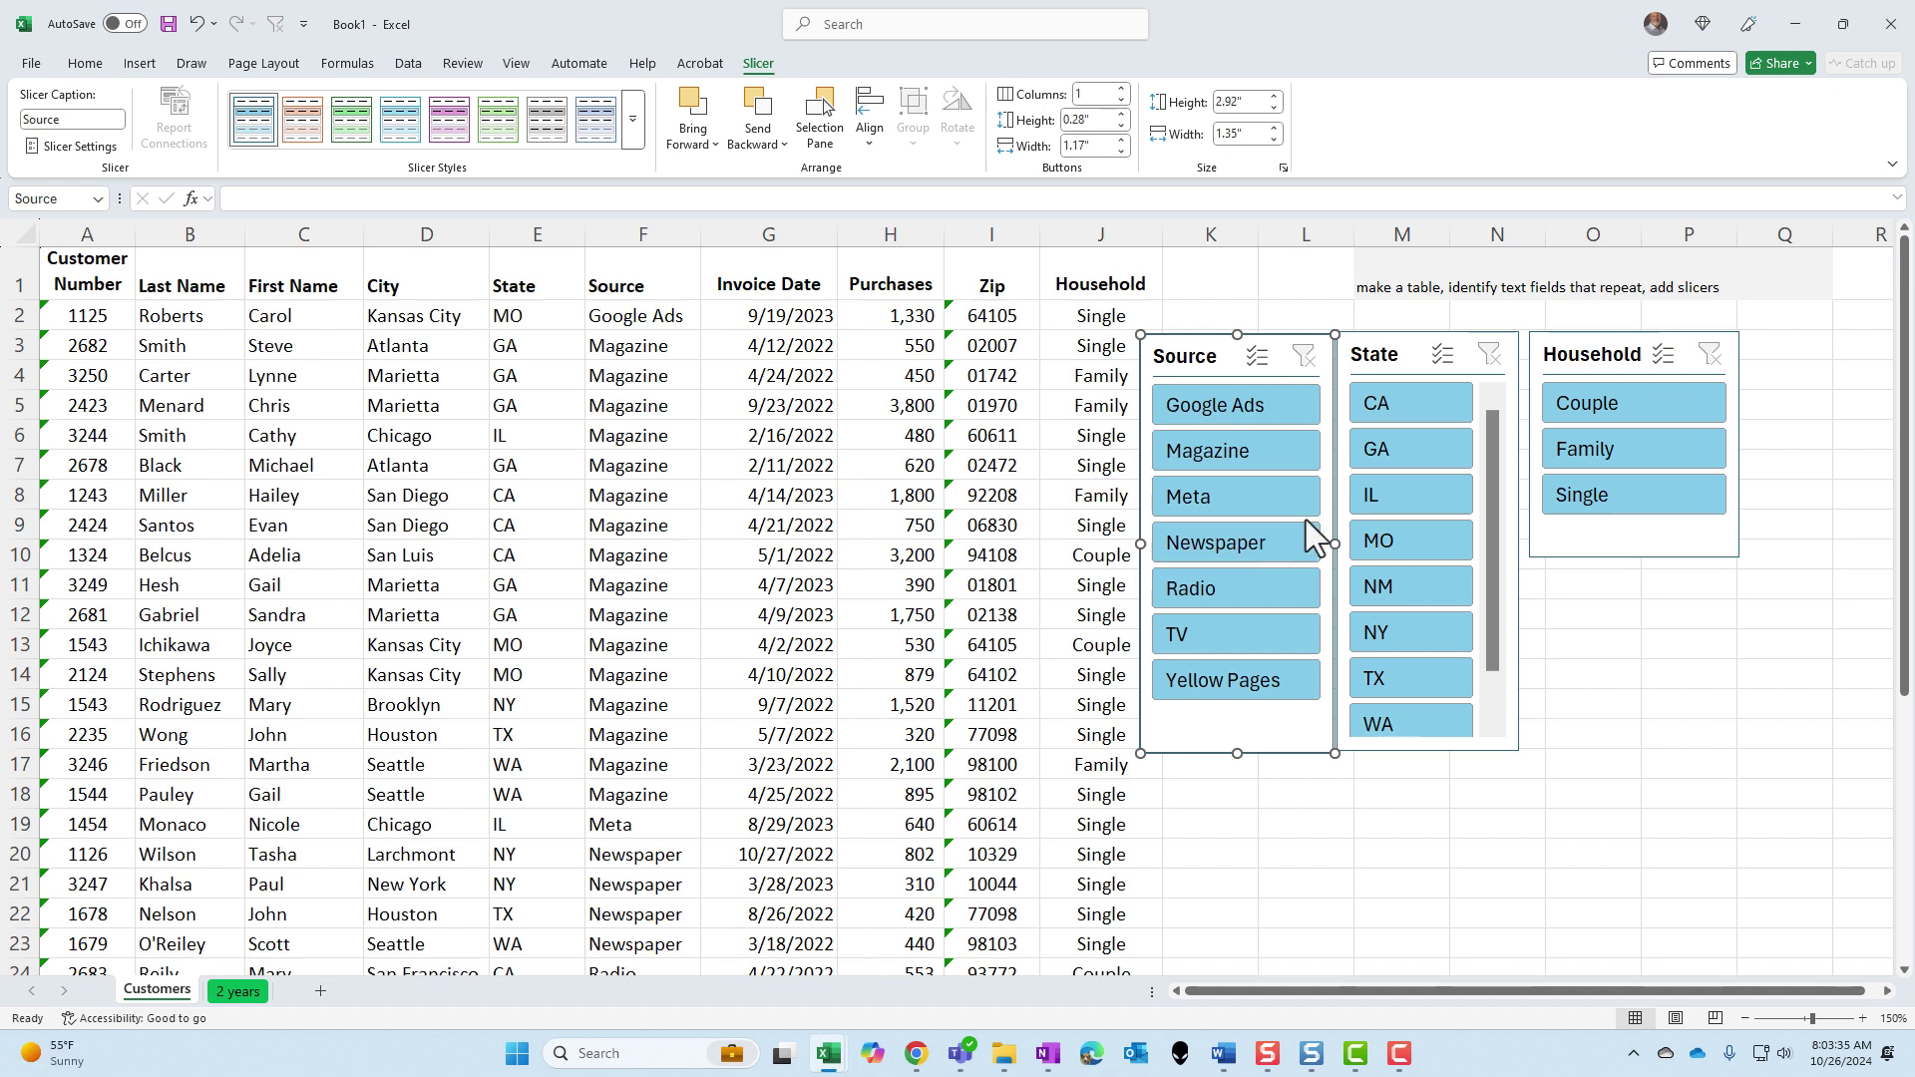
click(1406, 408)
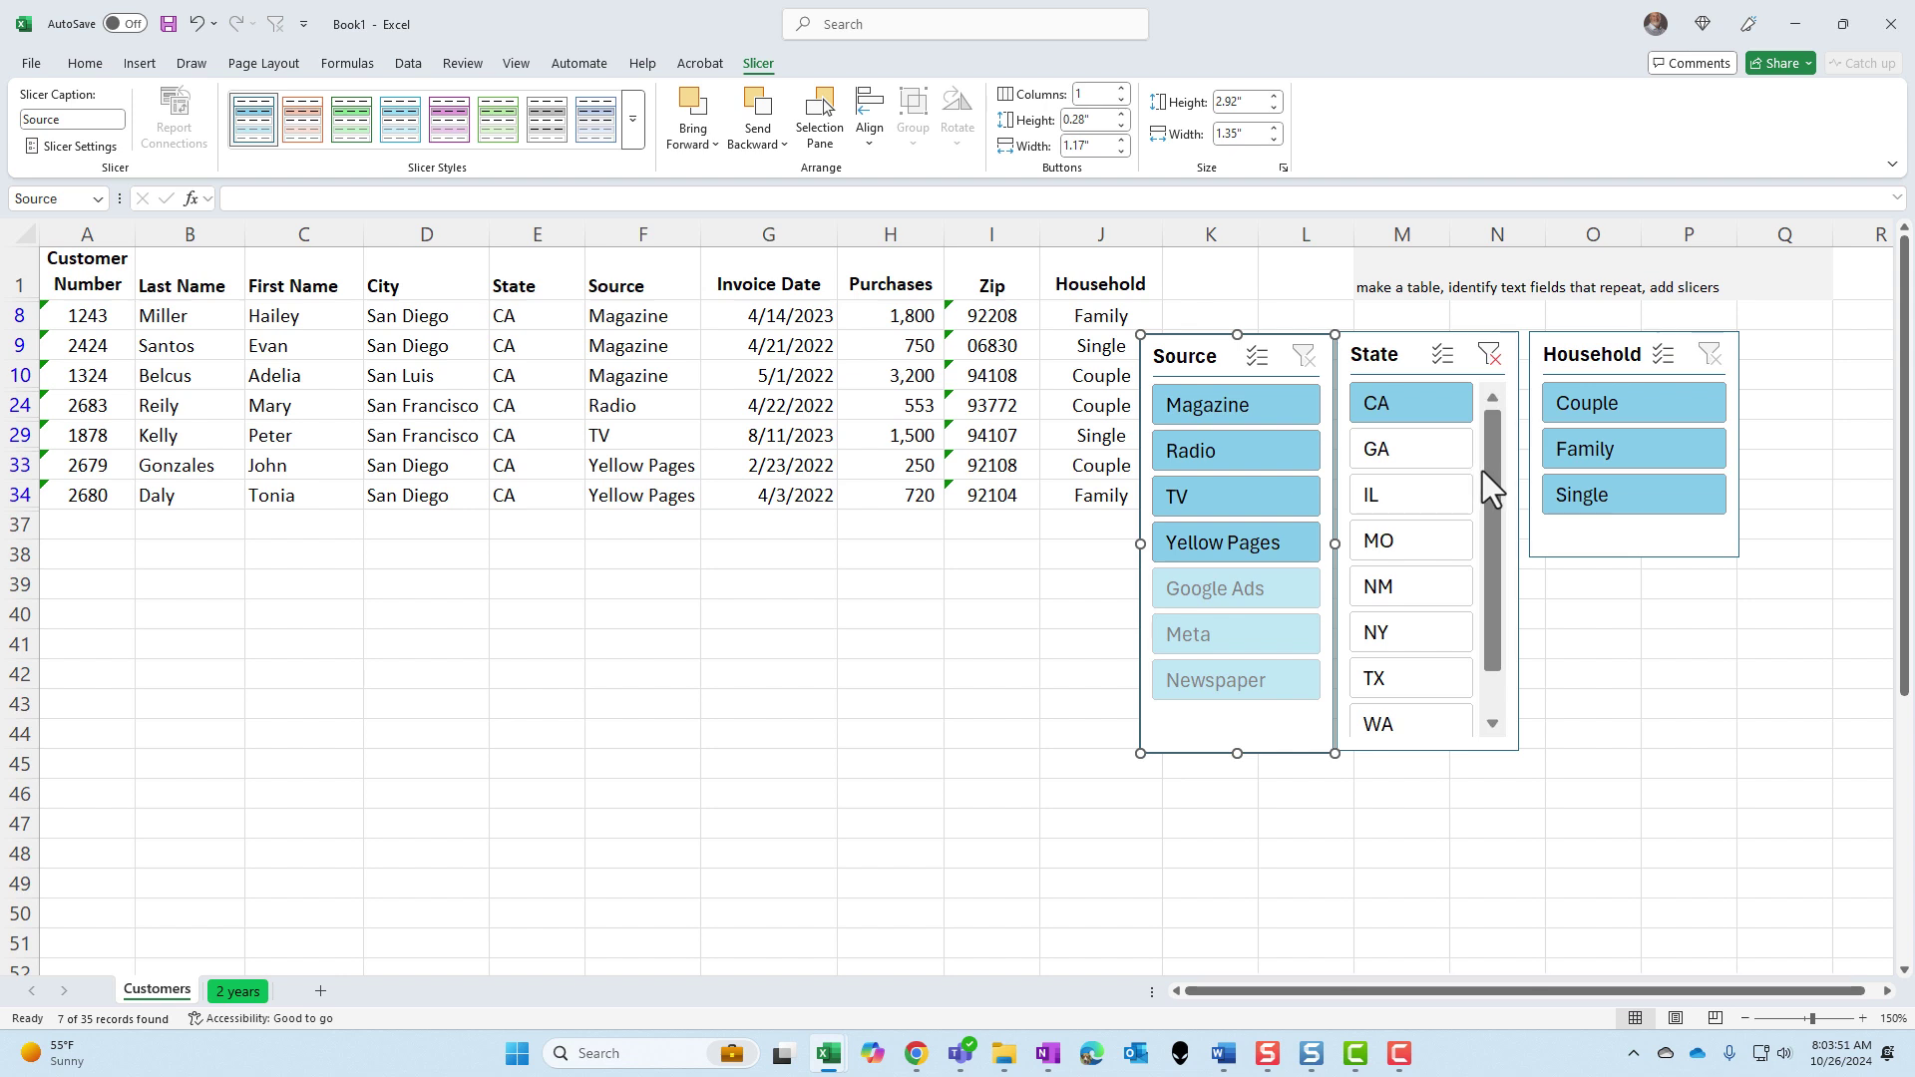
ctrl+click(1421, 459)
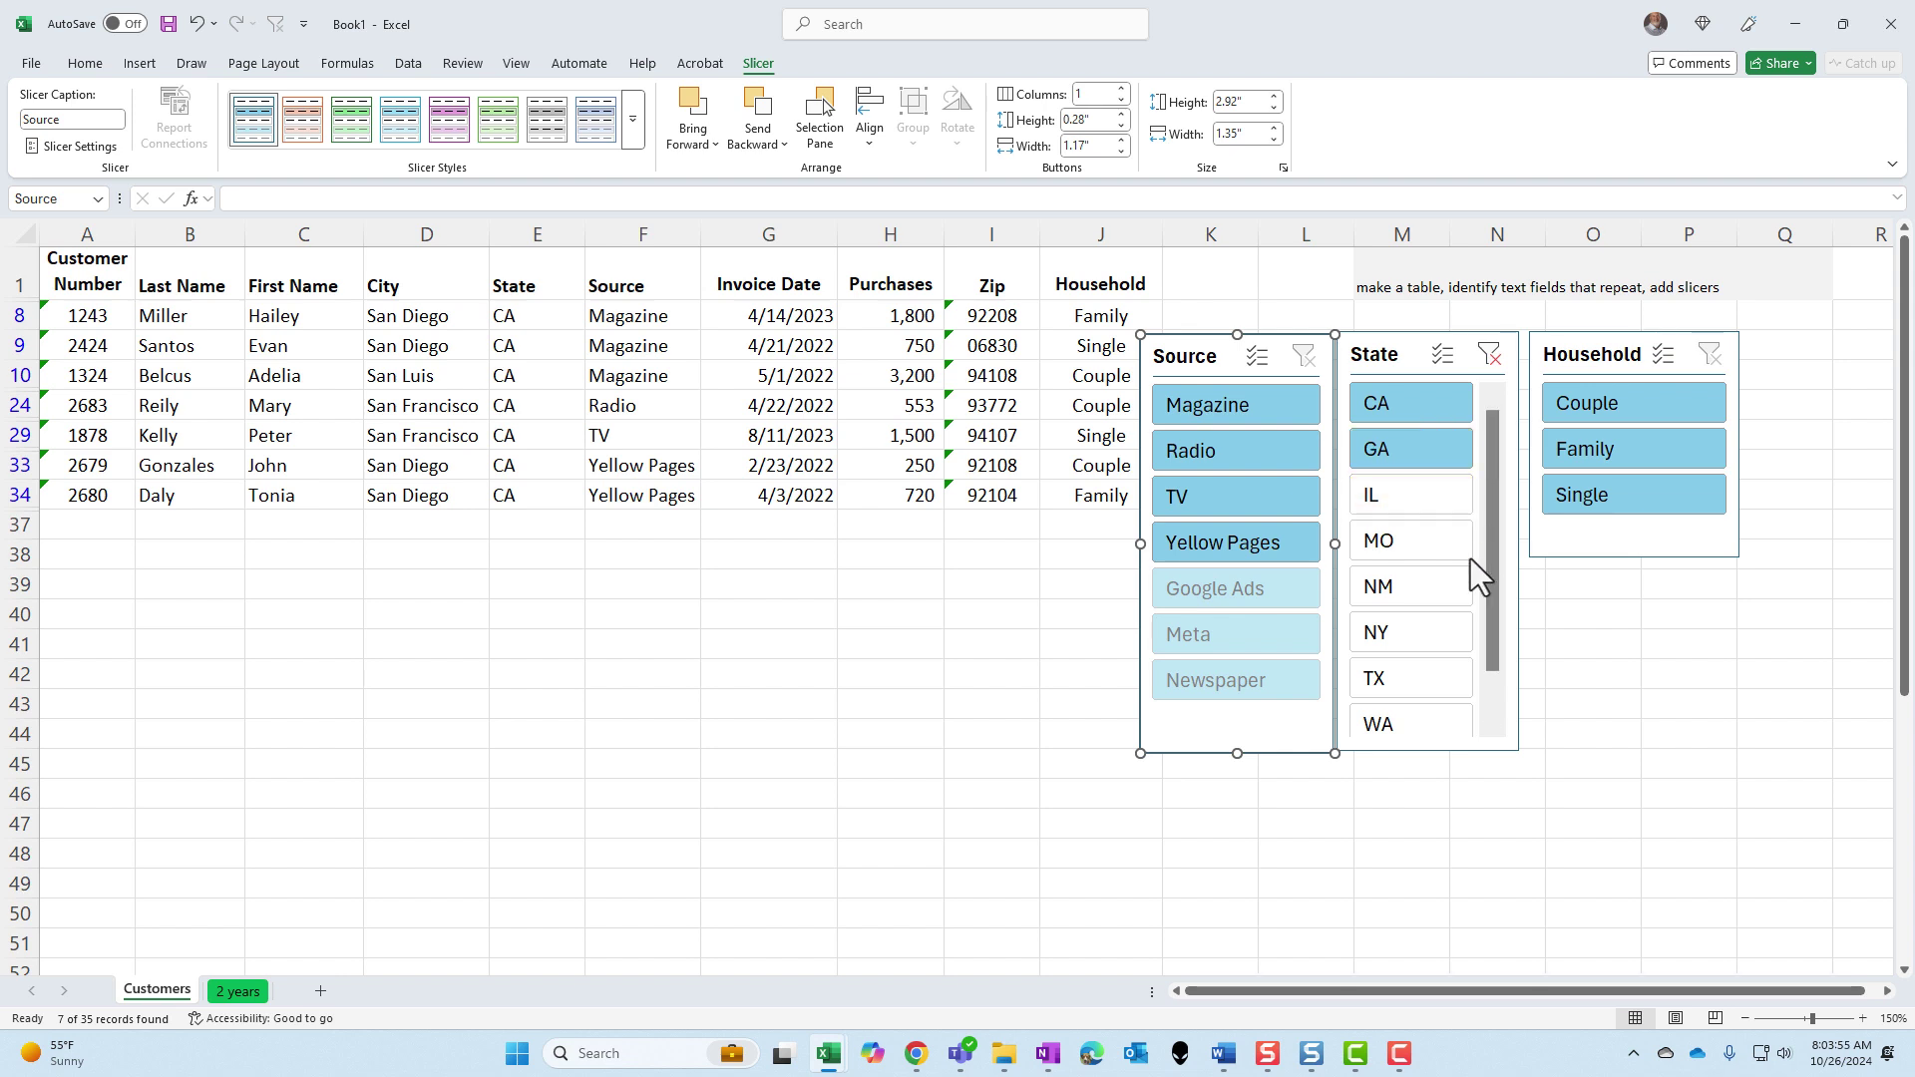
ctrl+click(1406, 643)
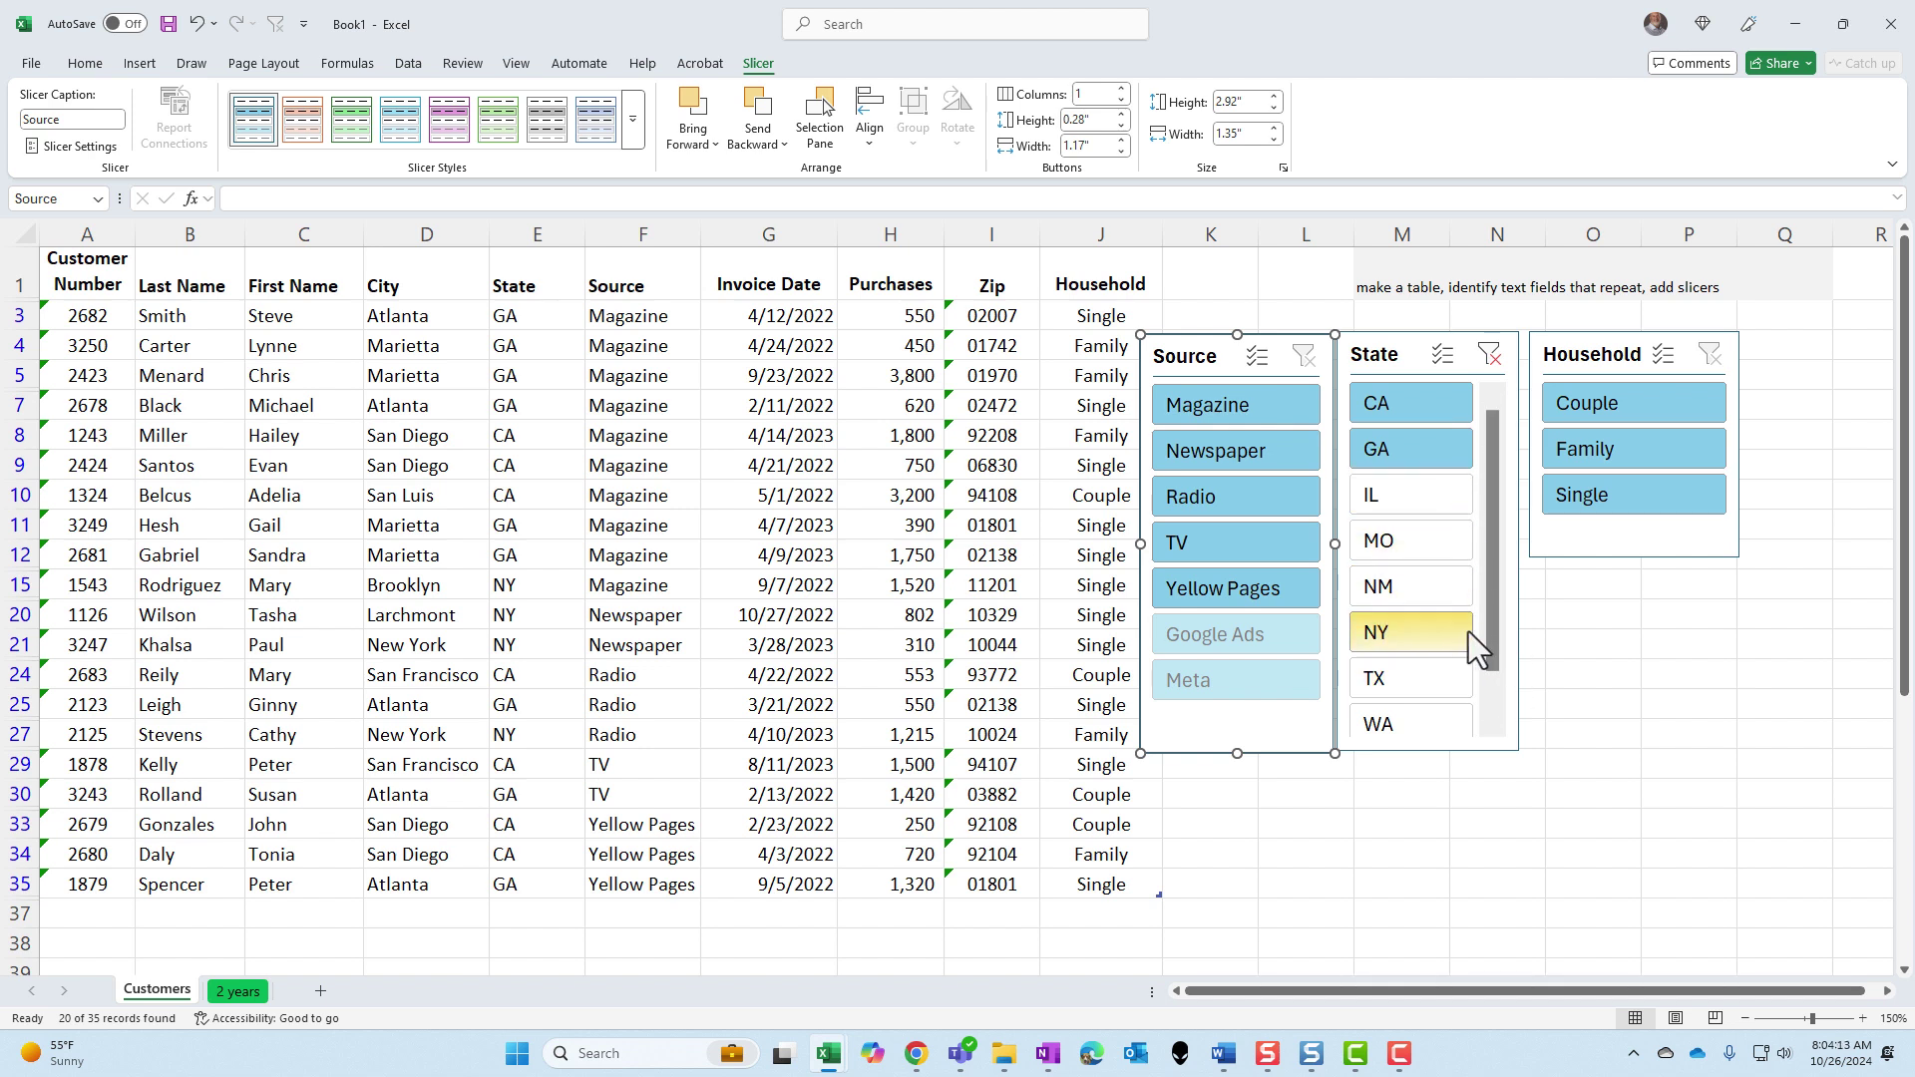
click(1419, 644)
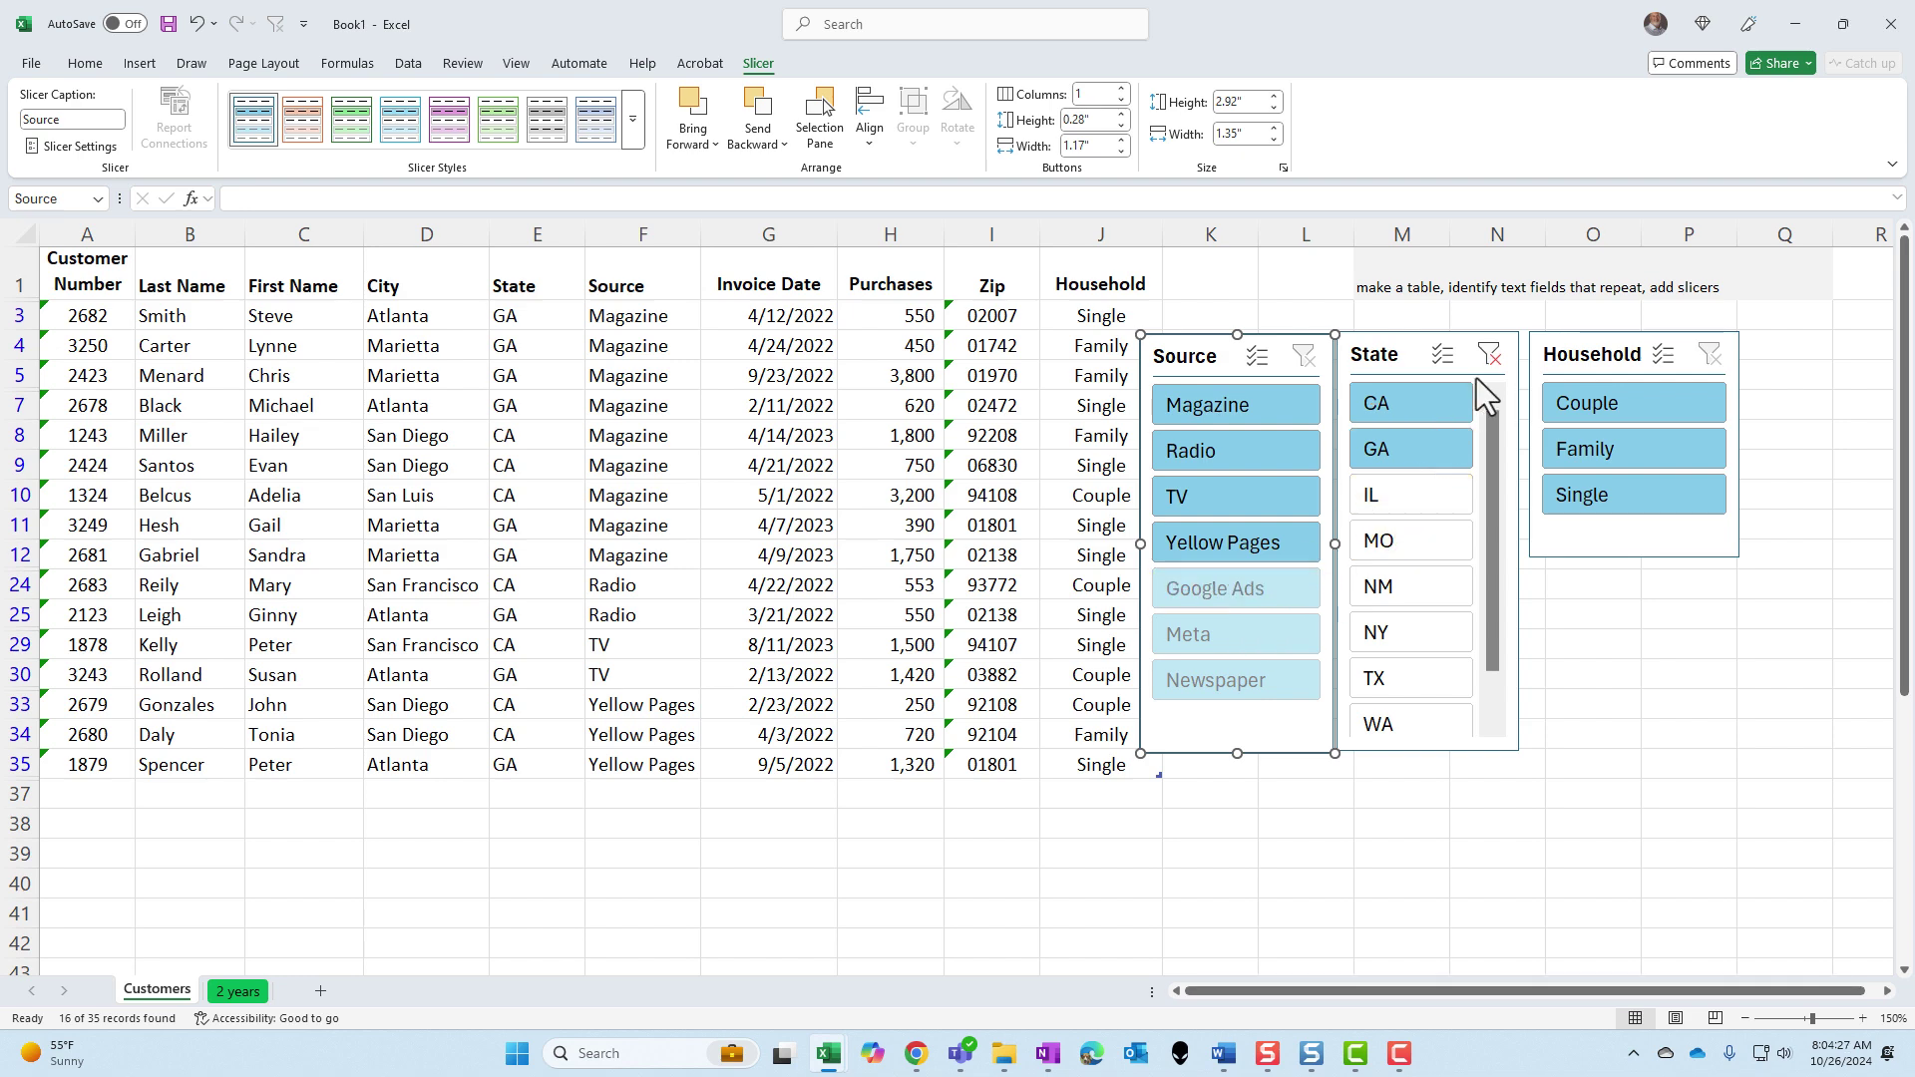
click(1487, 354)
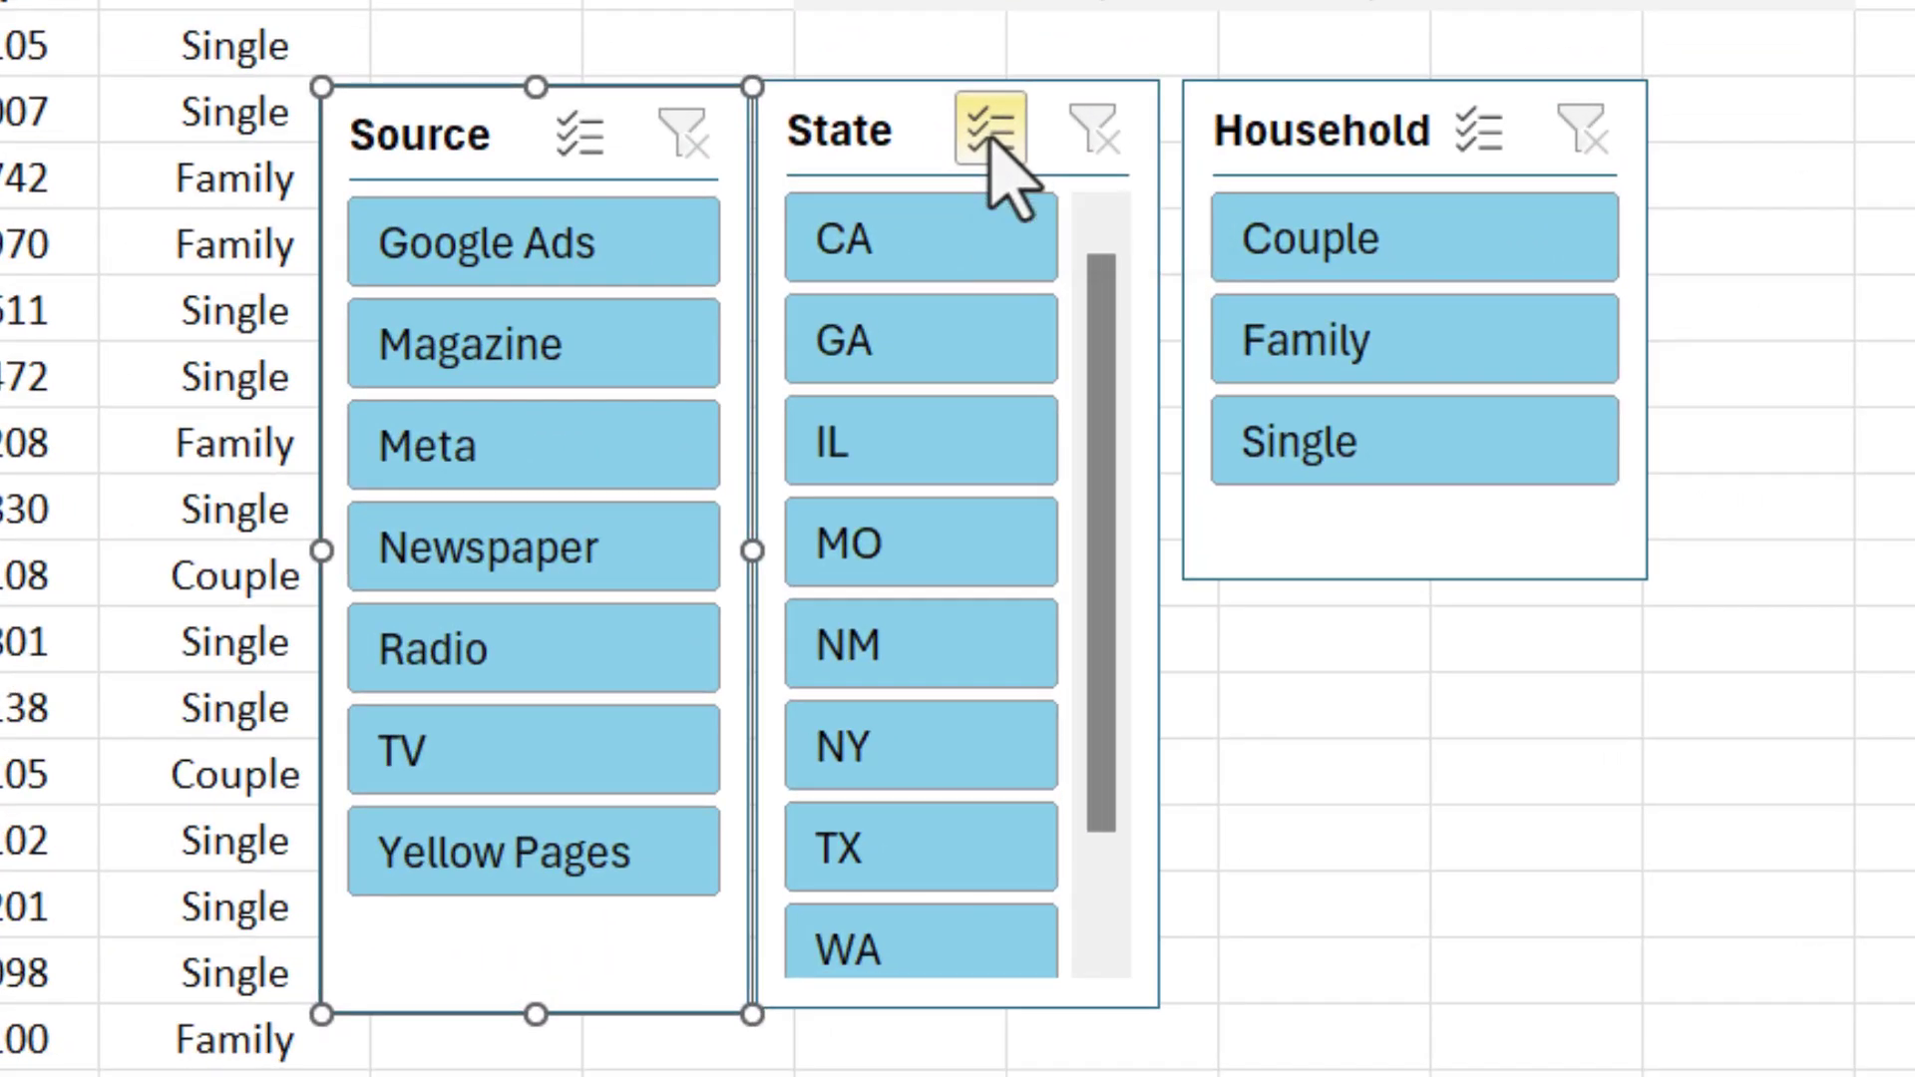
click(988, 133)
click(899, 367)
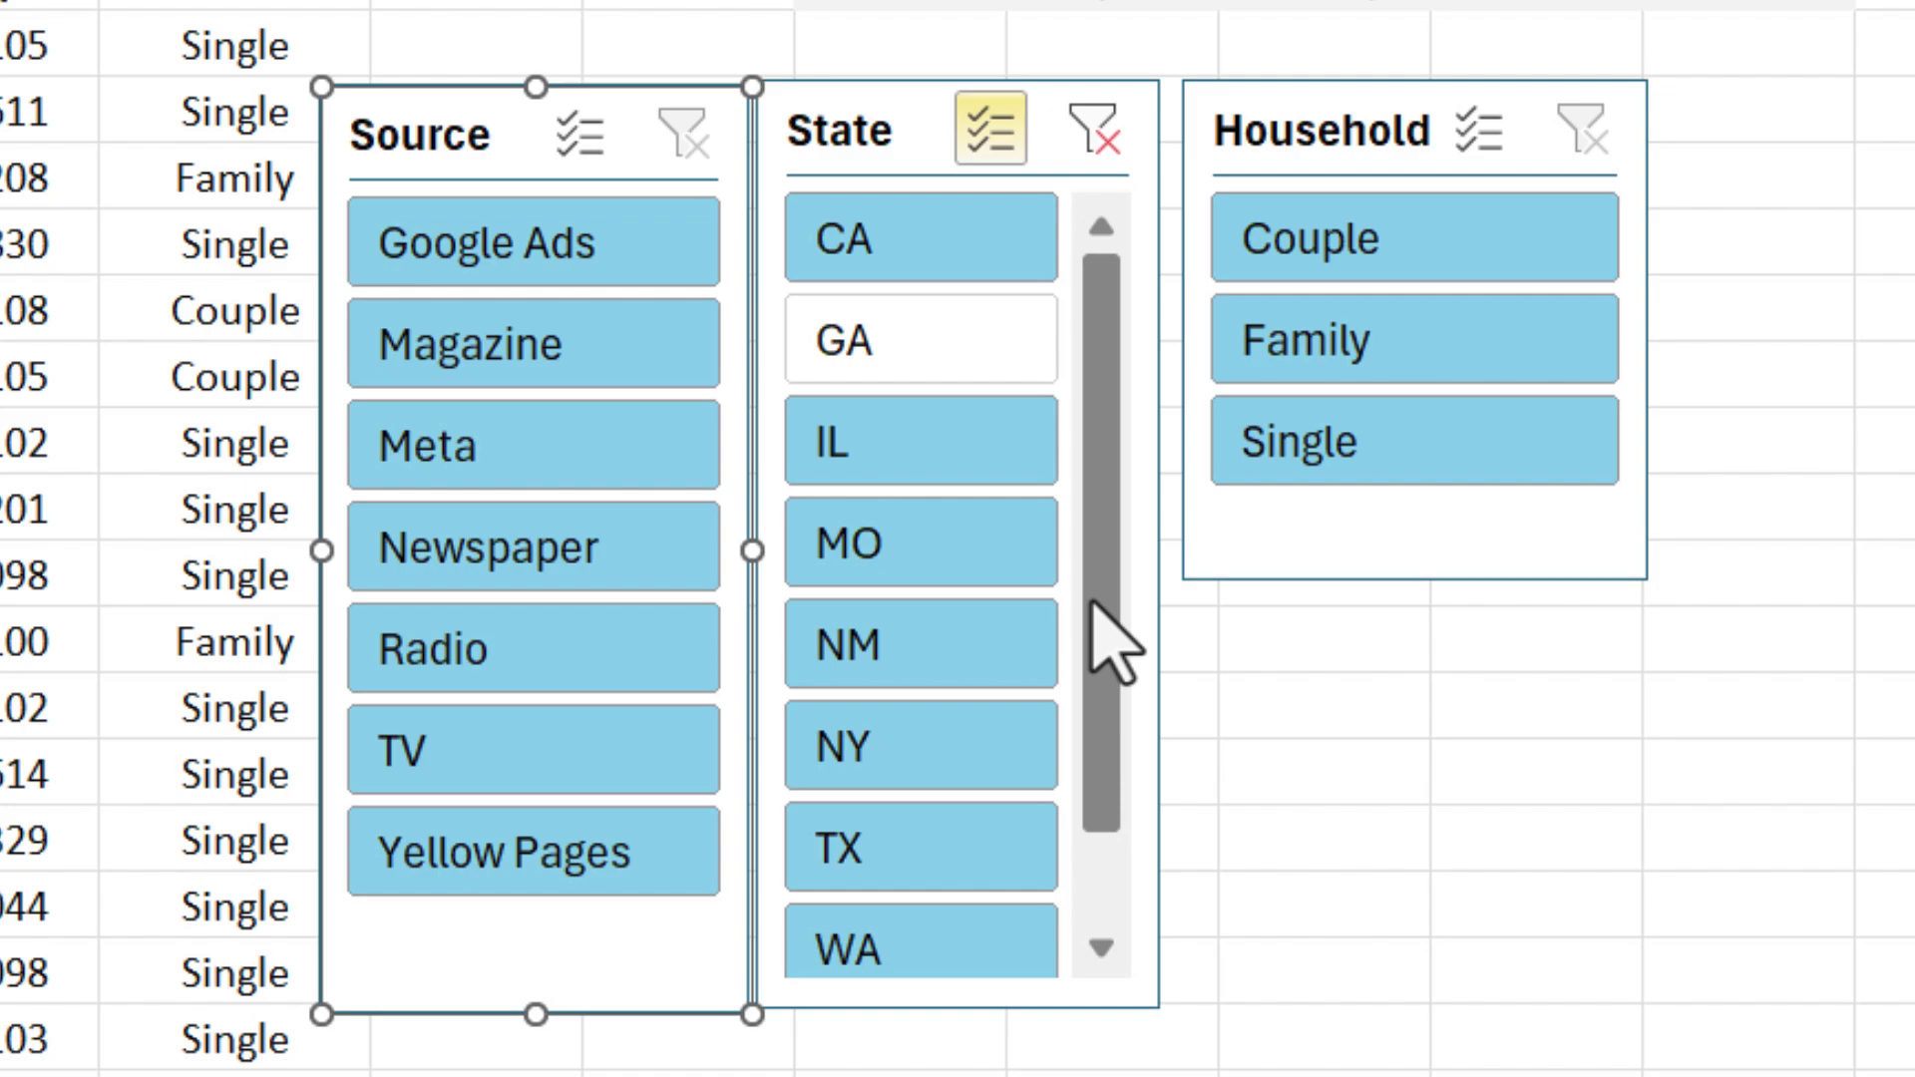
scroll(1108, 637, down, 1)
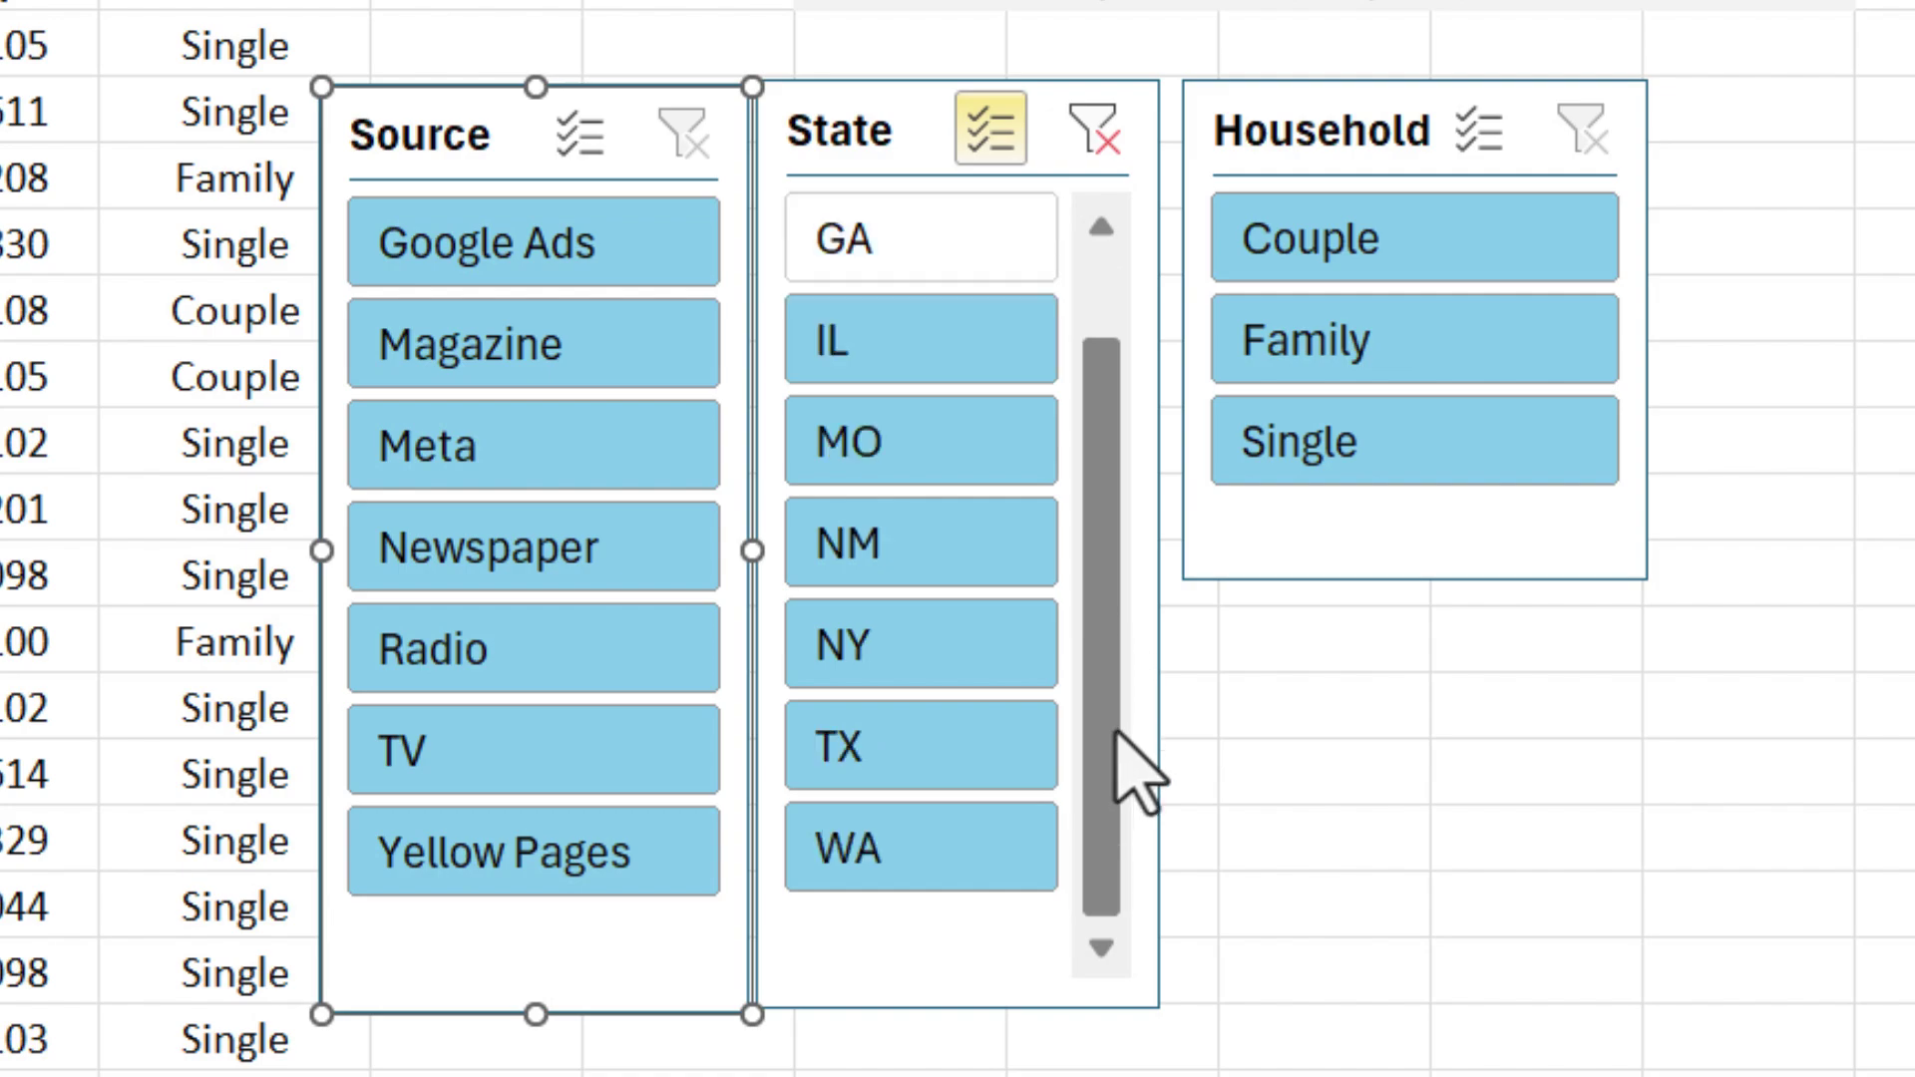
click(919, 838)
click(921, 704)
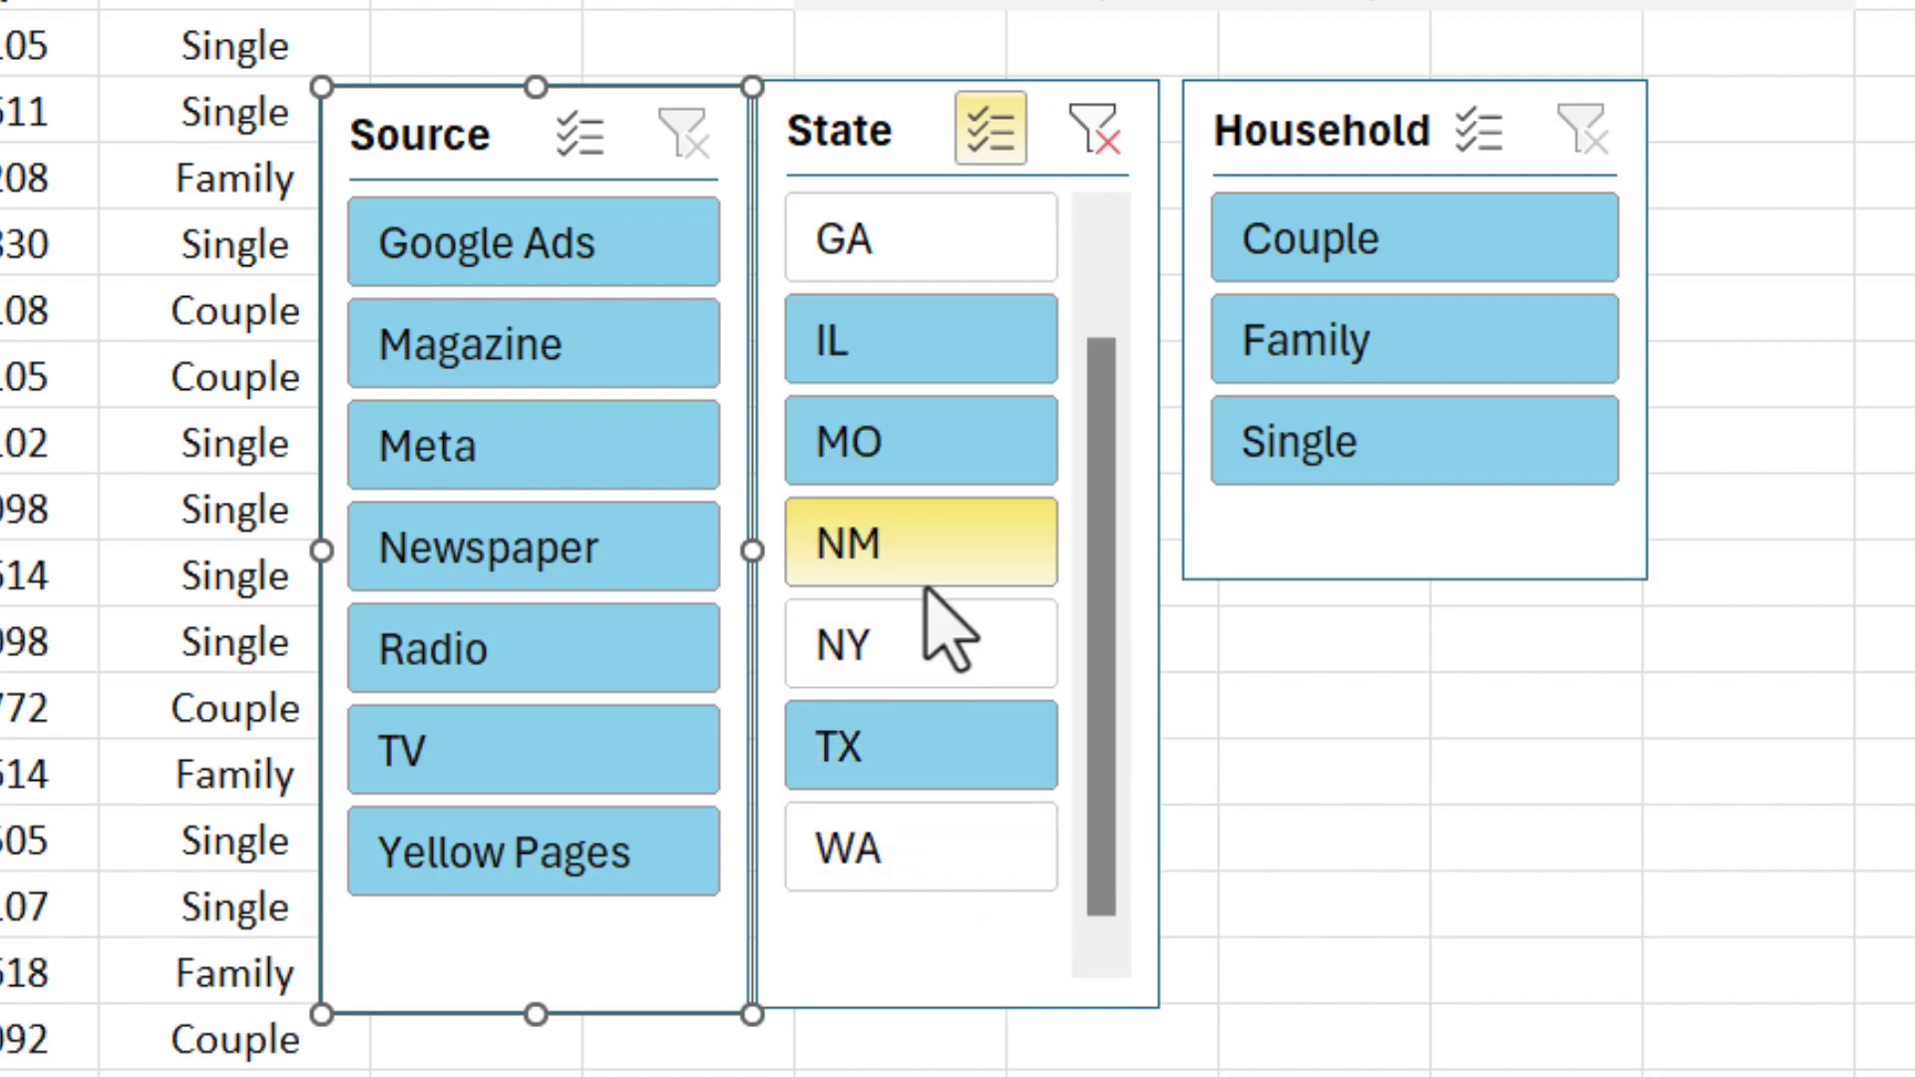
click(1412, 493)
click(1411, 633)
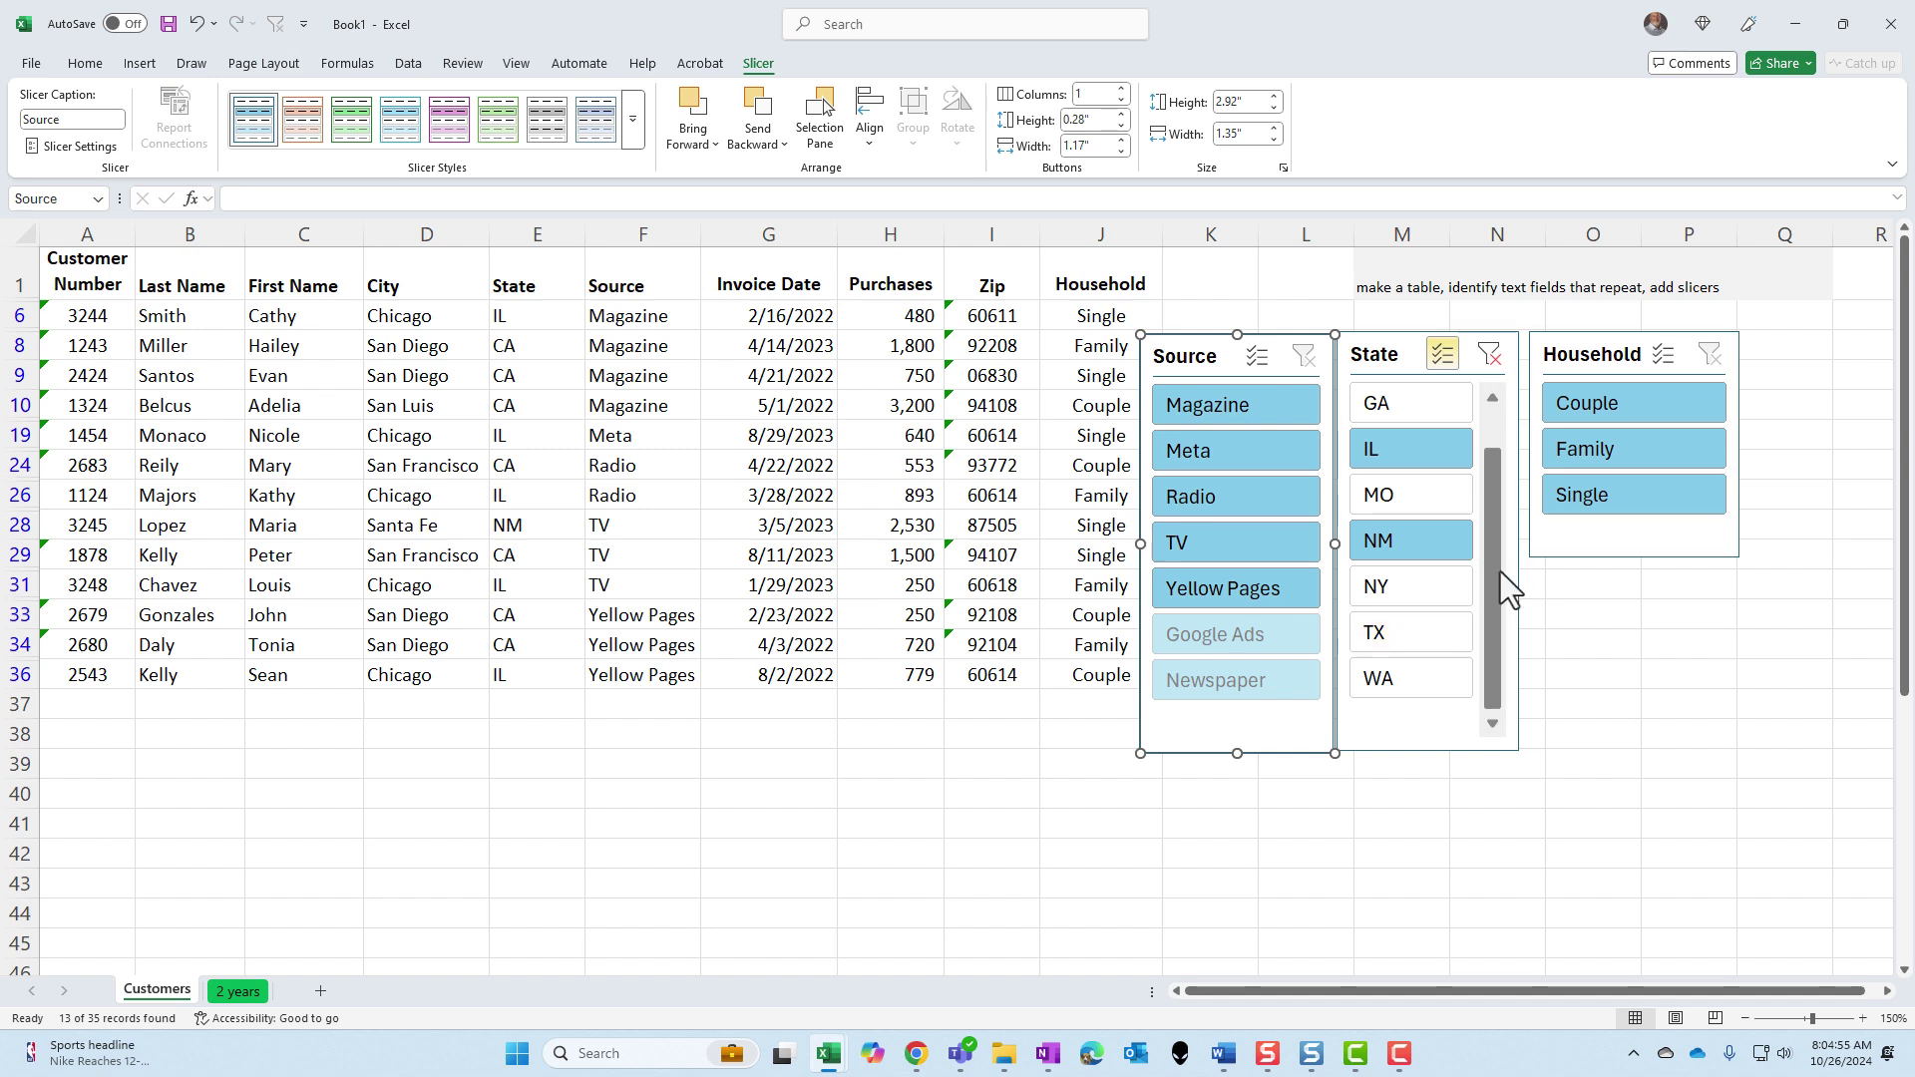
drag(1501, 572, 1493, 525)
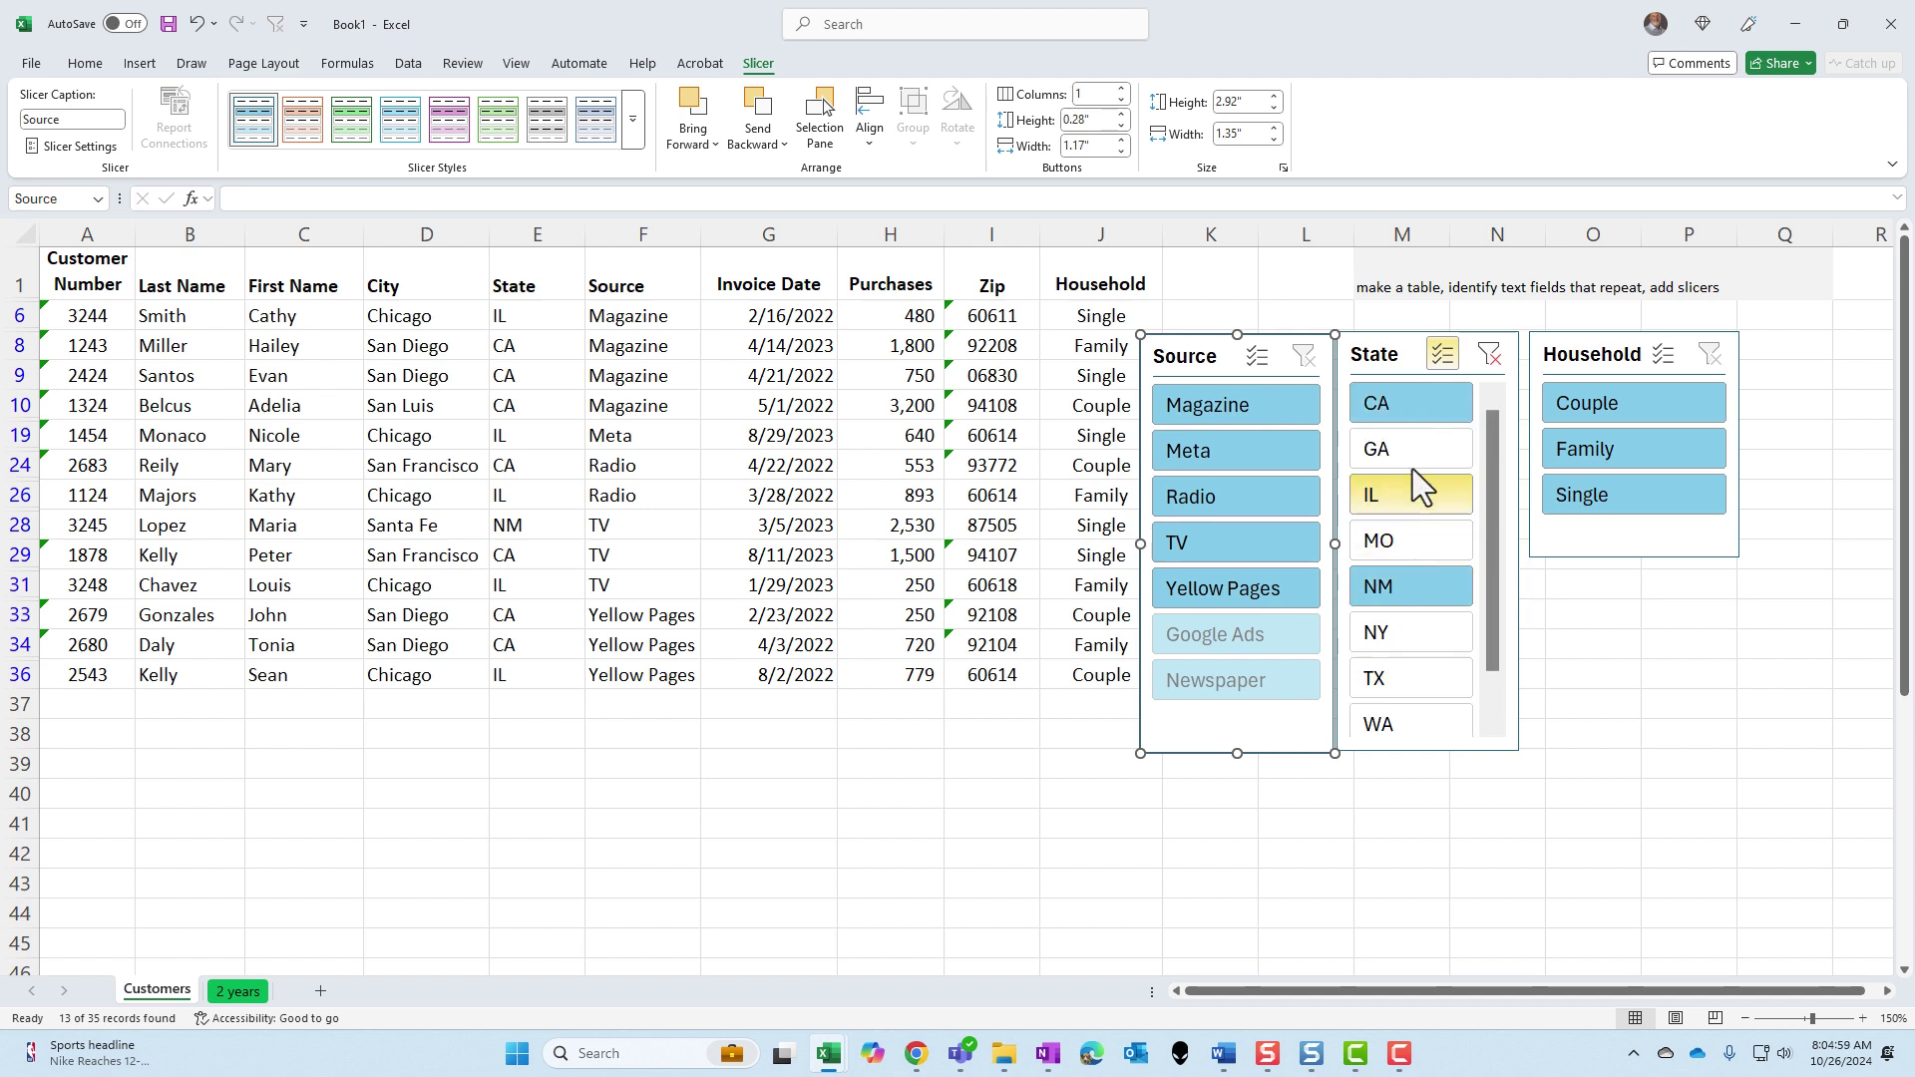
click(1409, 415)
click(1444, 353)
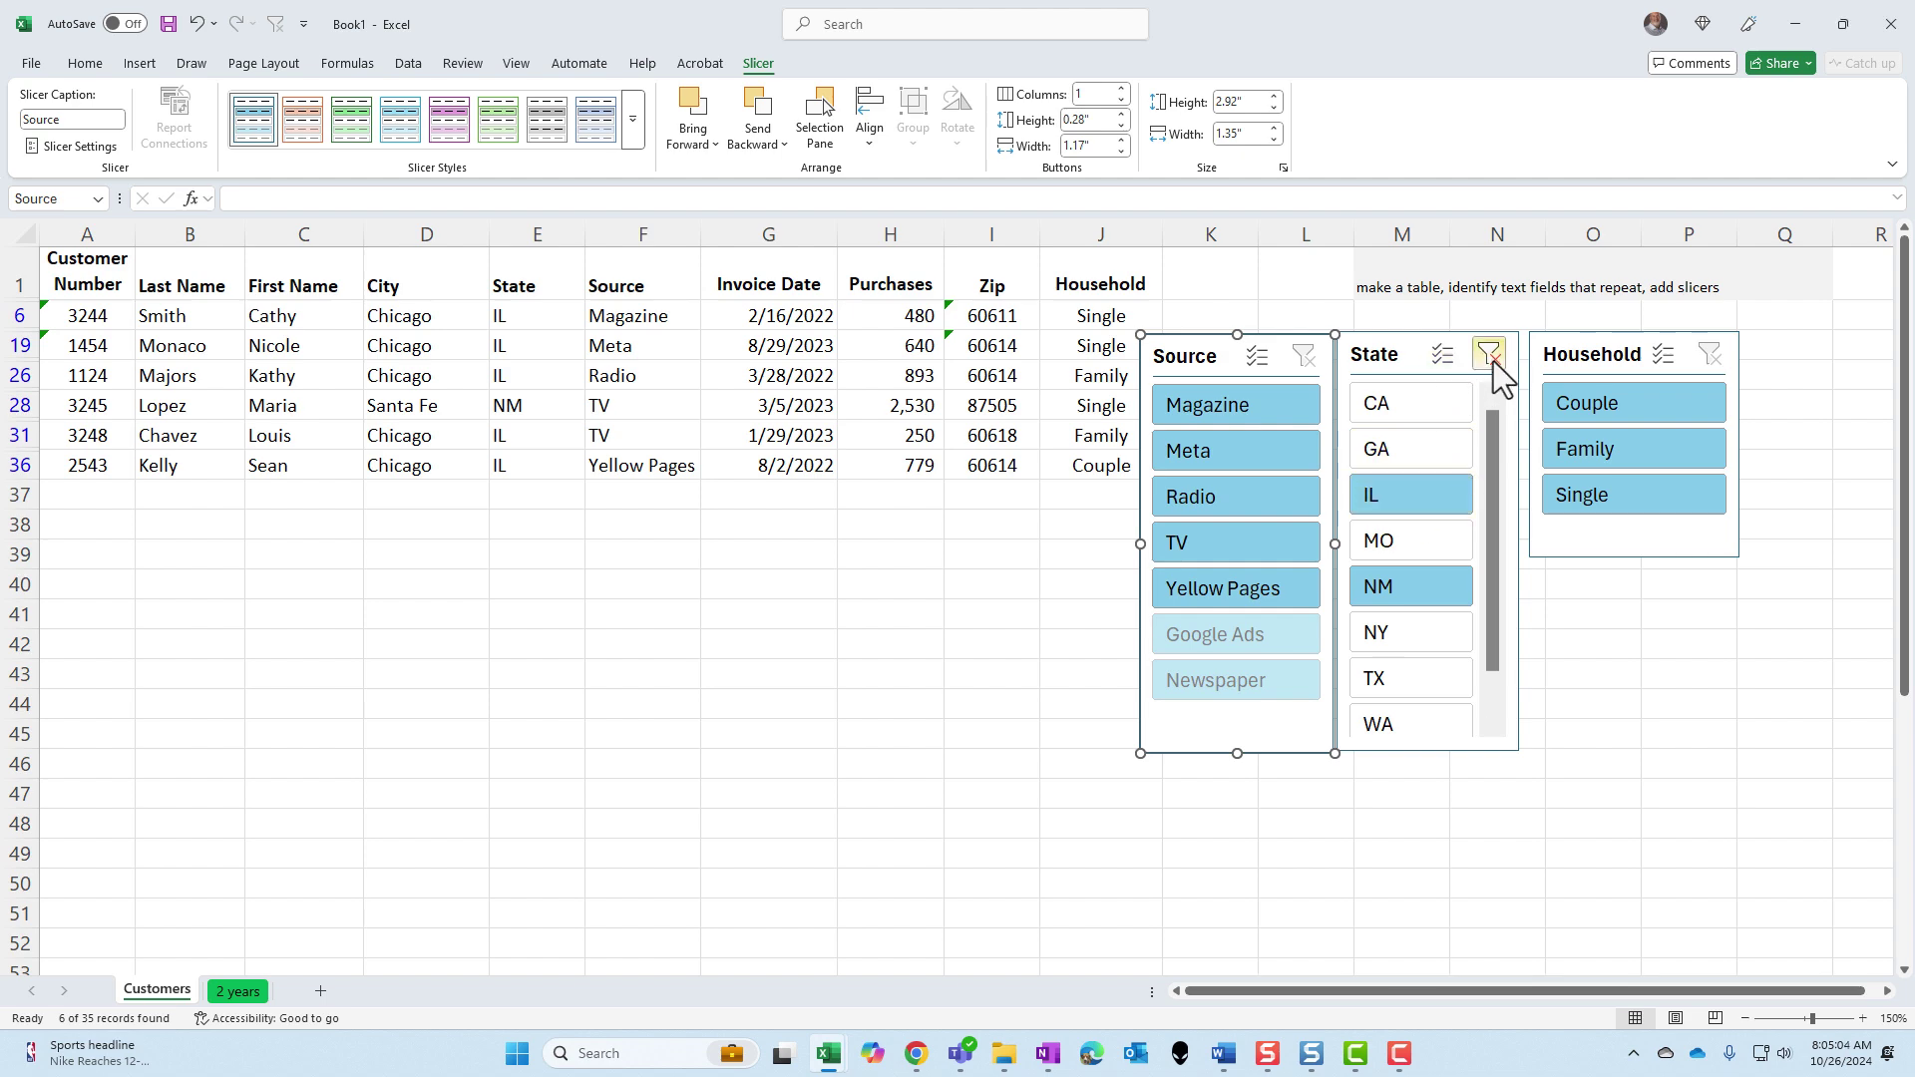
click(1492, 358)
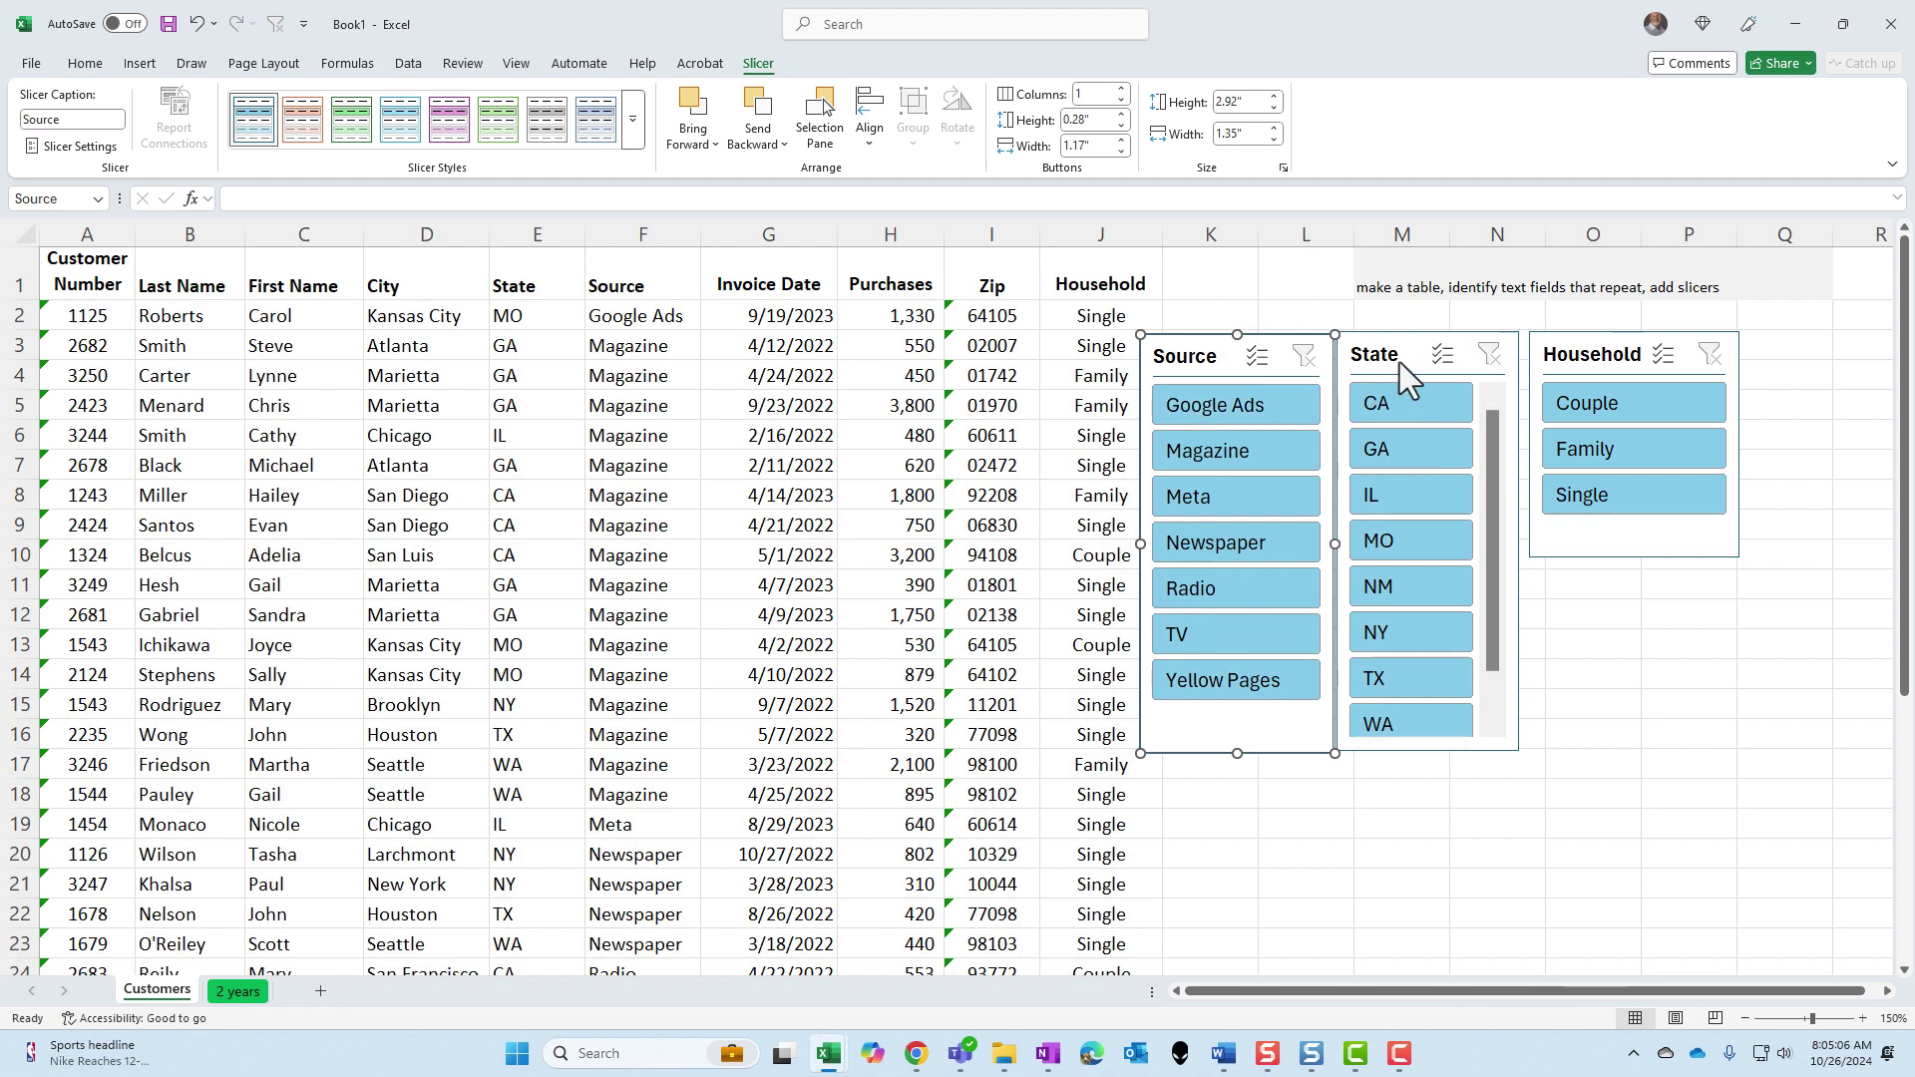
click(1234, 447)
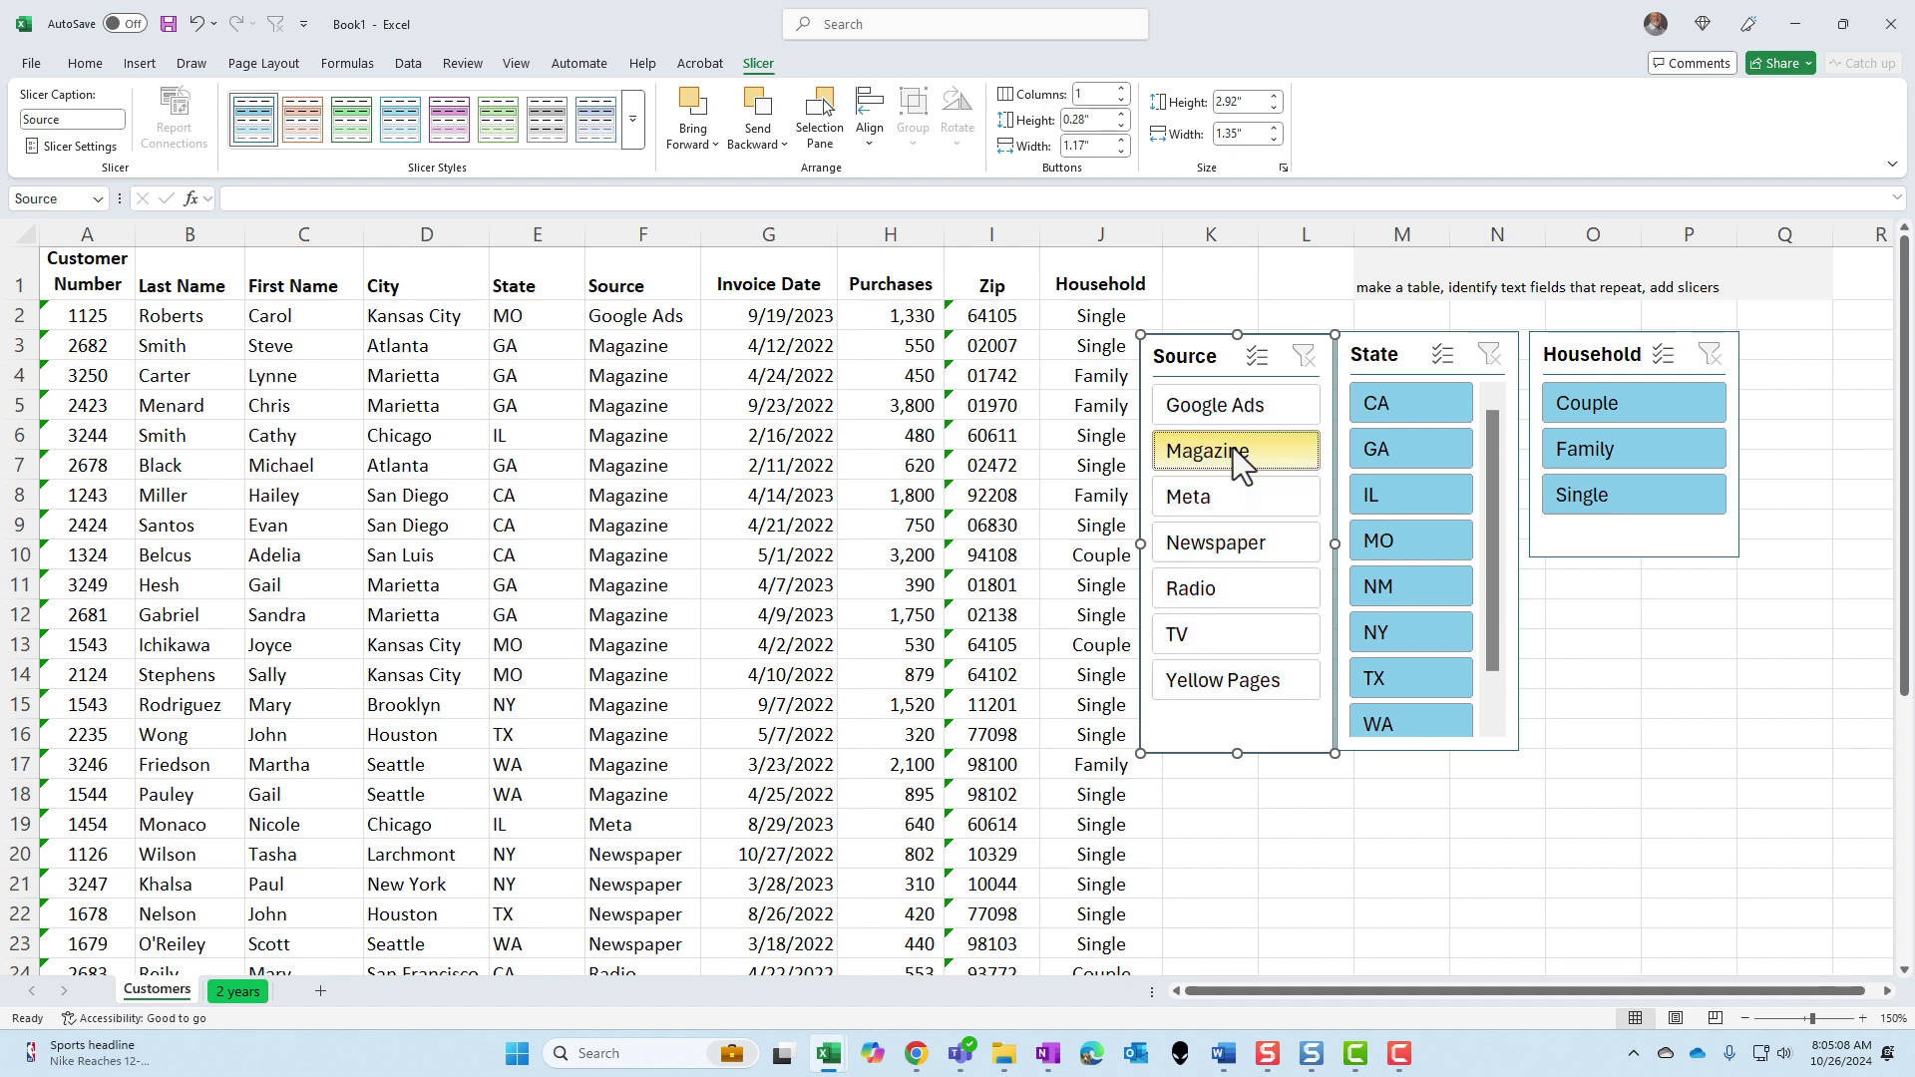
click(1248, 546)
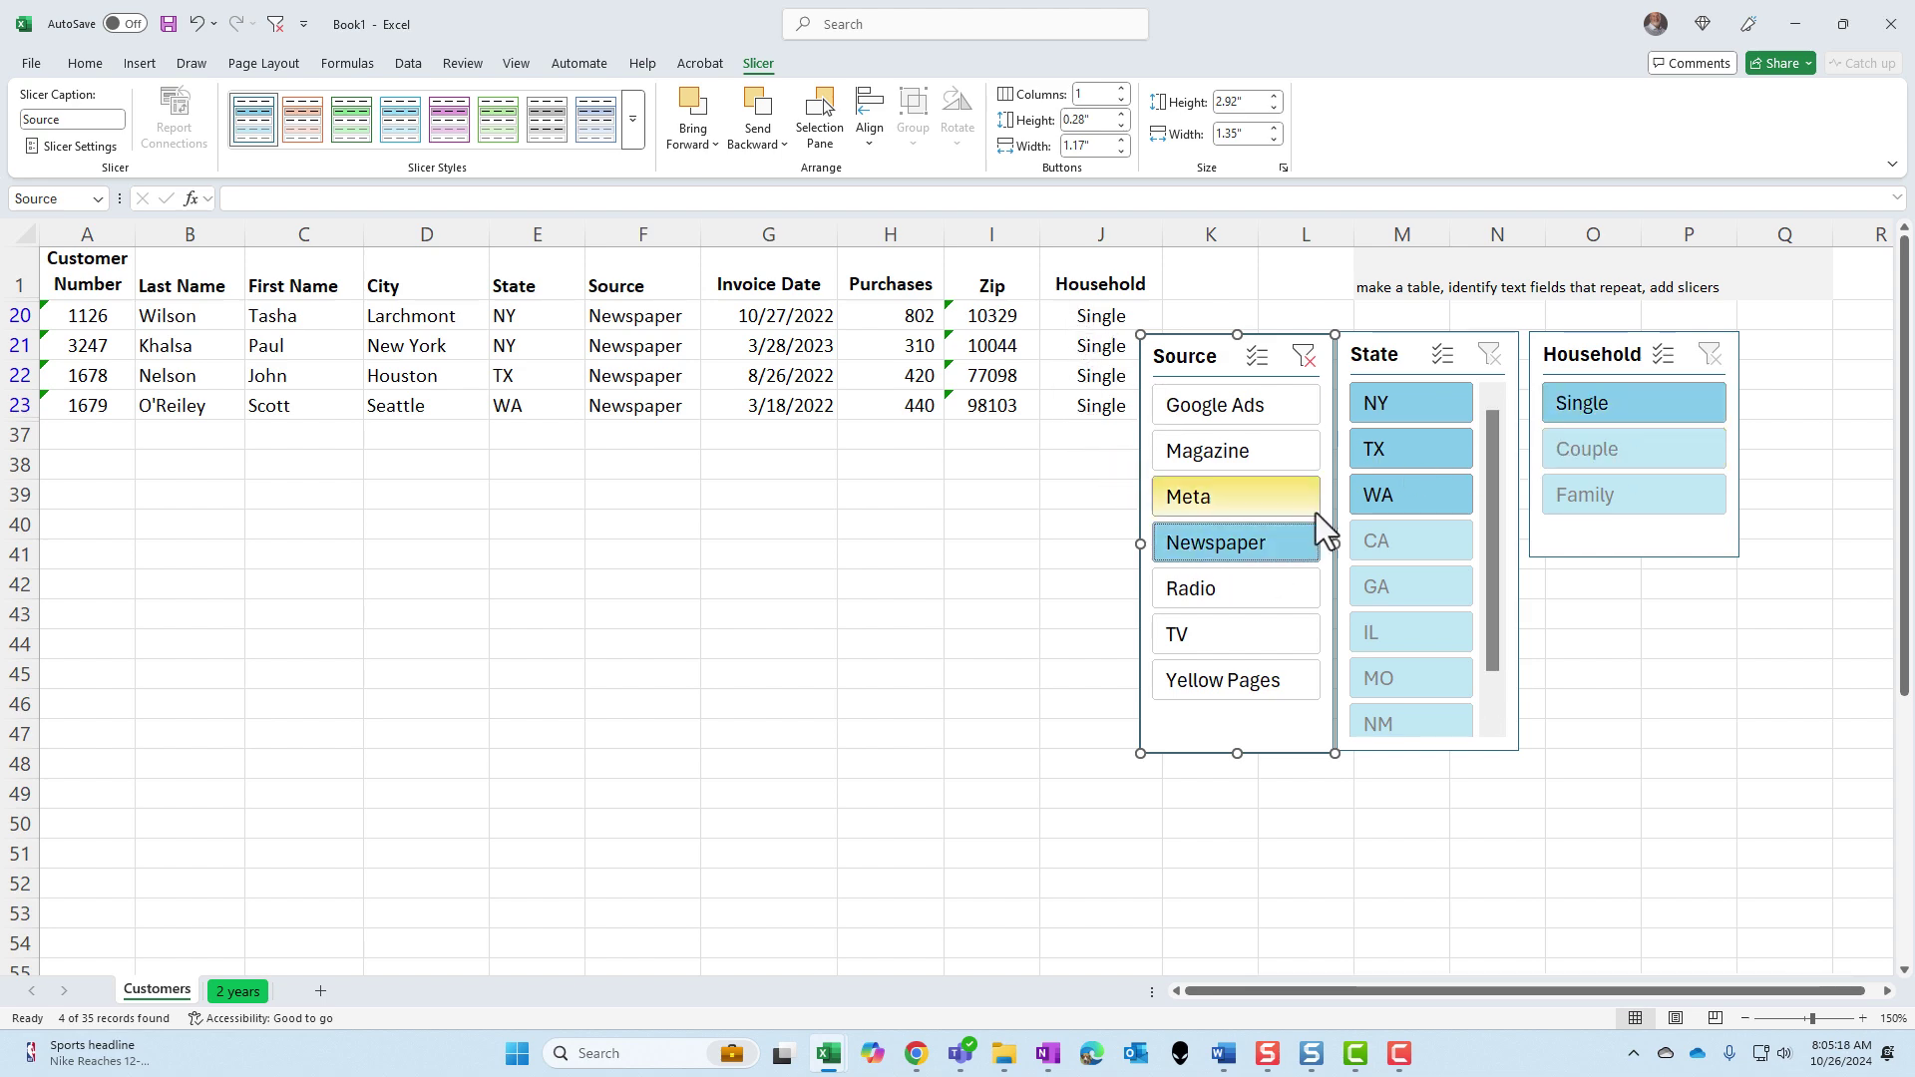
click(1306, 364)
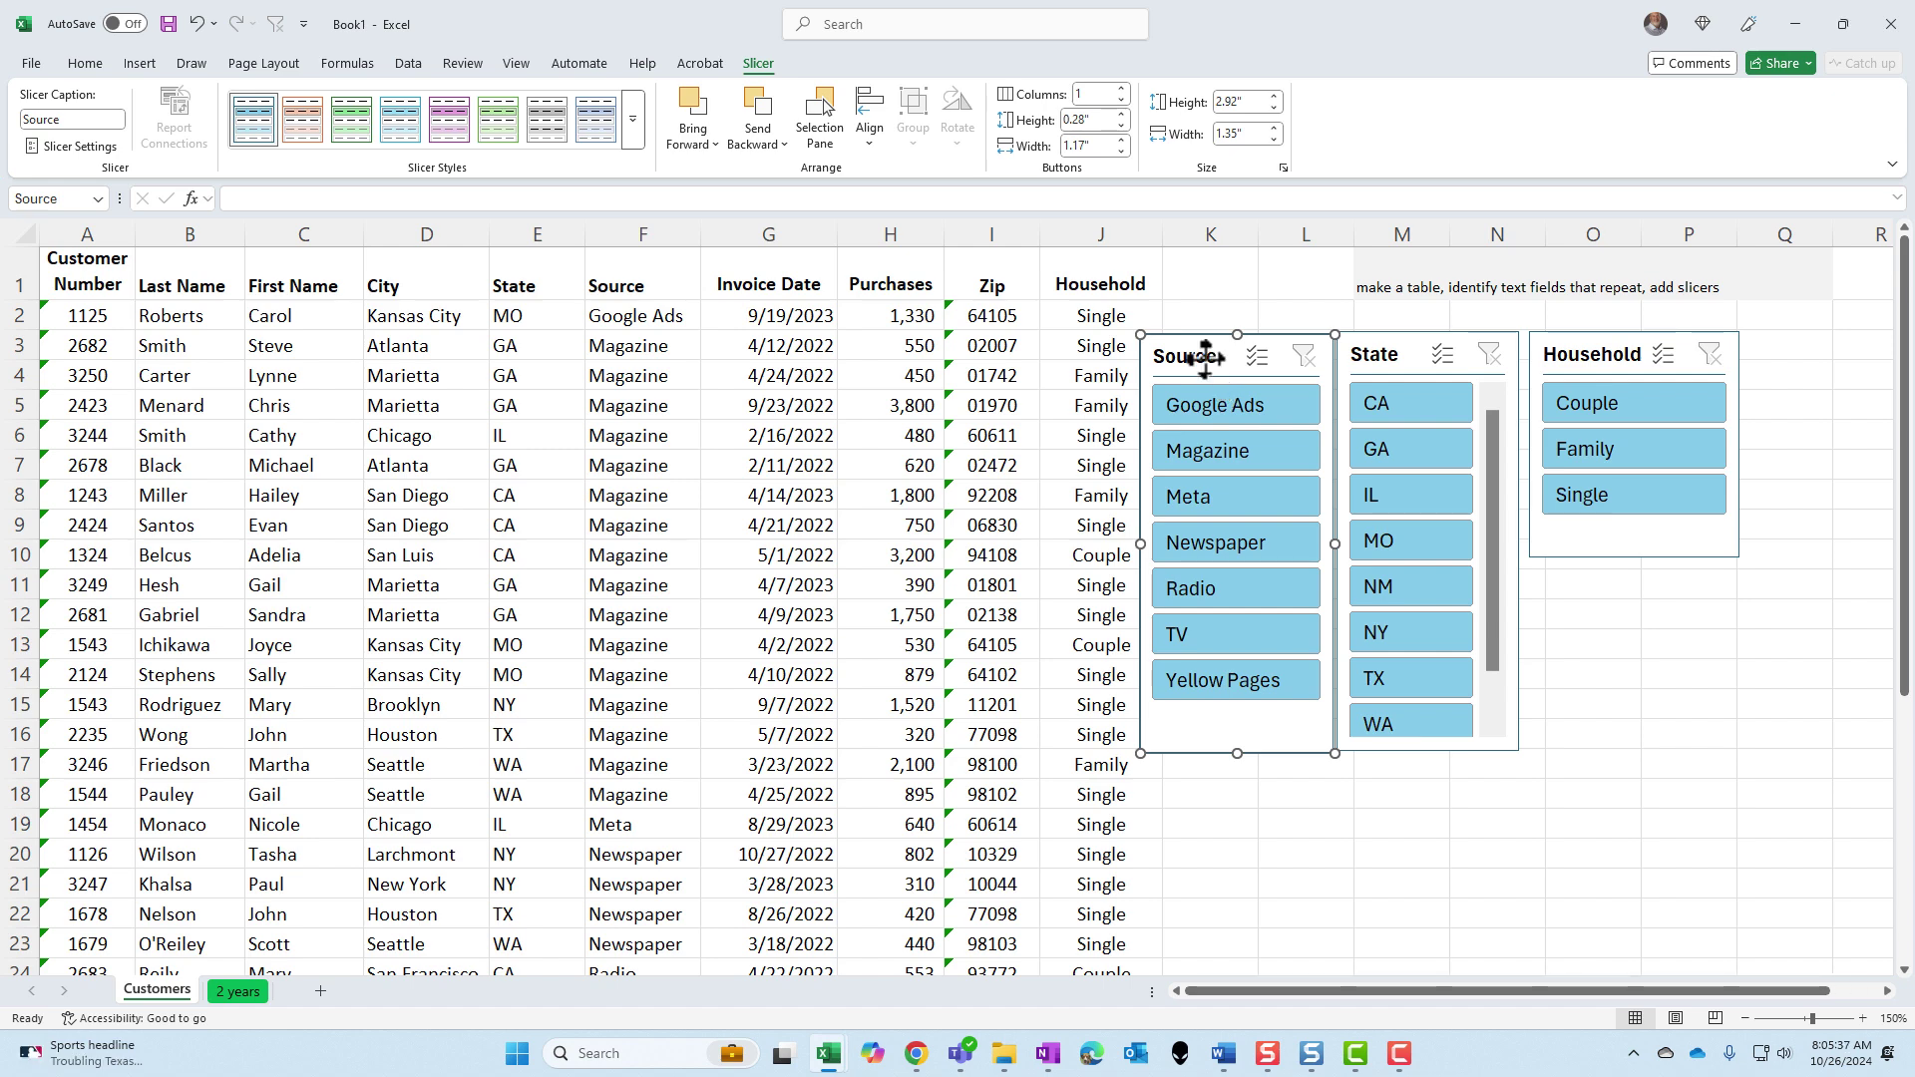
Delete the Source, State and Household slicers from the sheet
key(Delete)
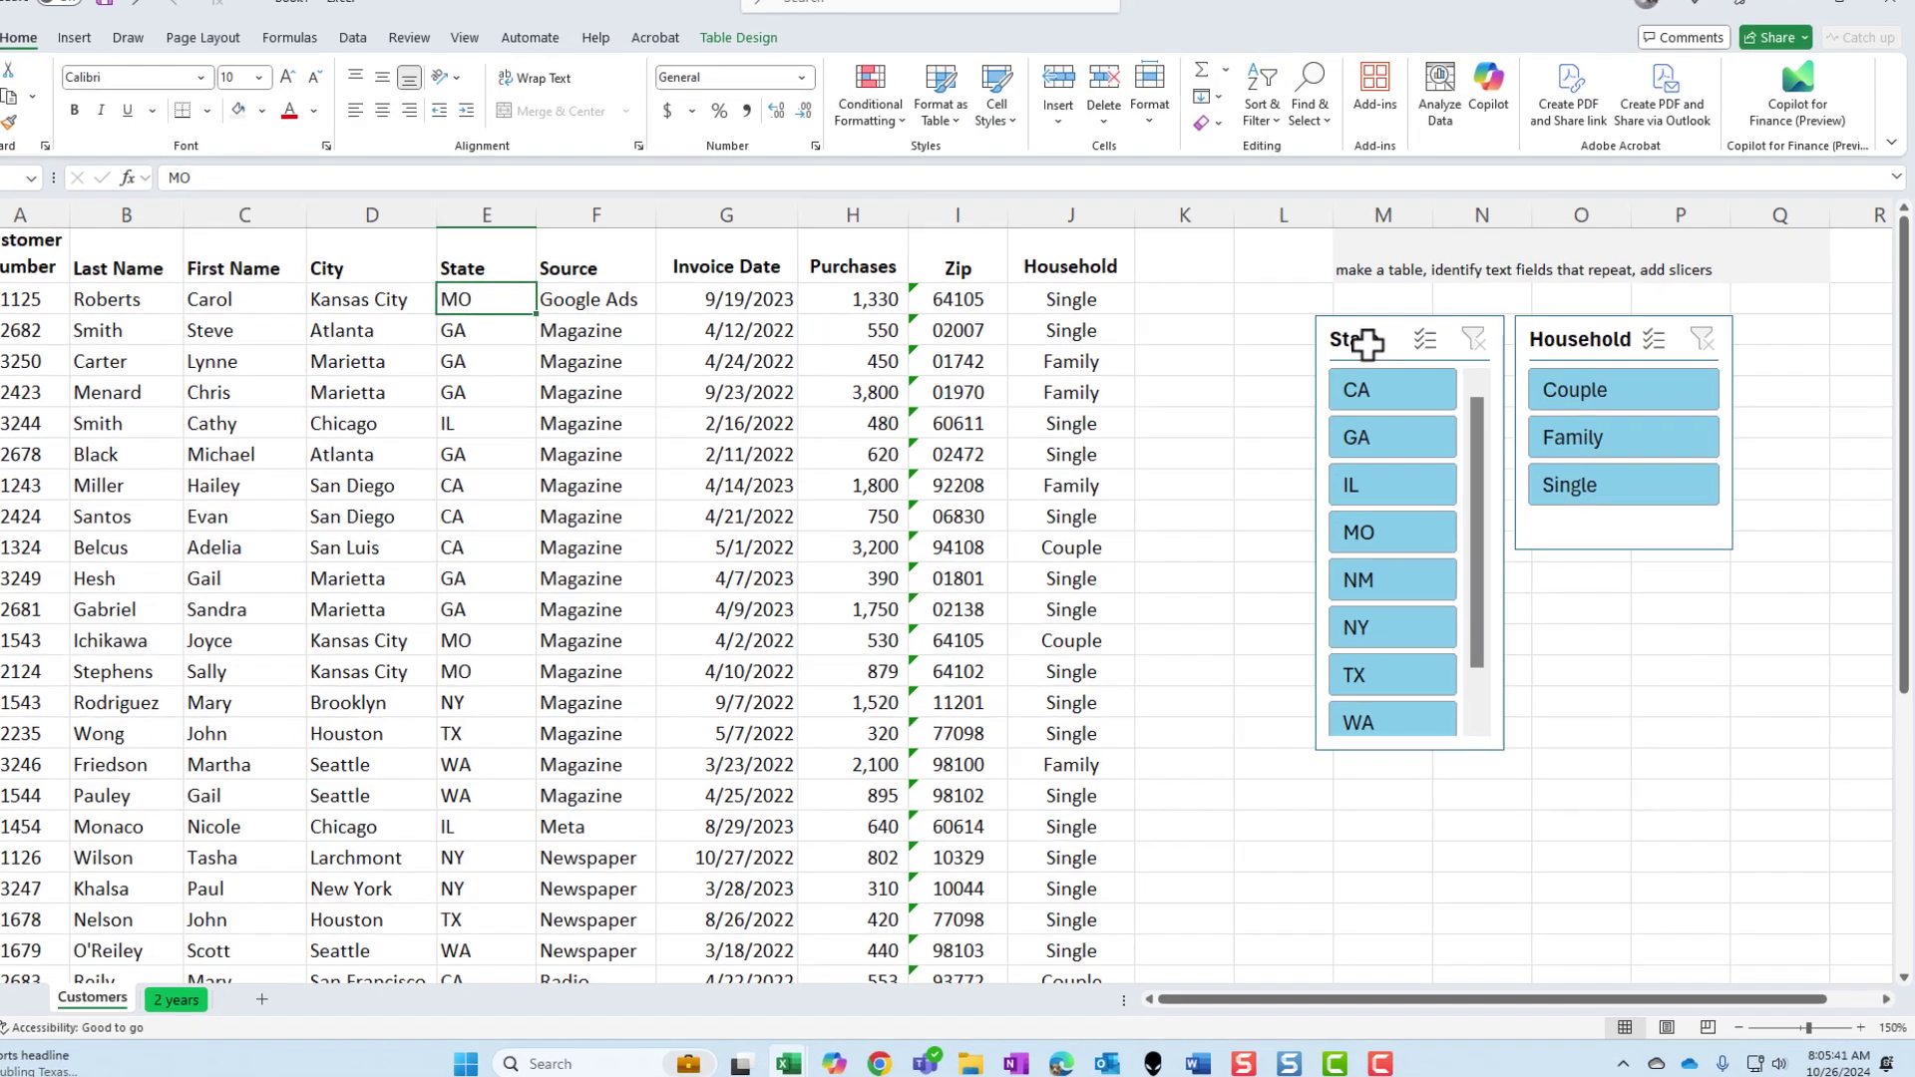
right_click(1387, 359)
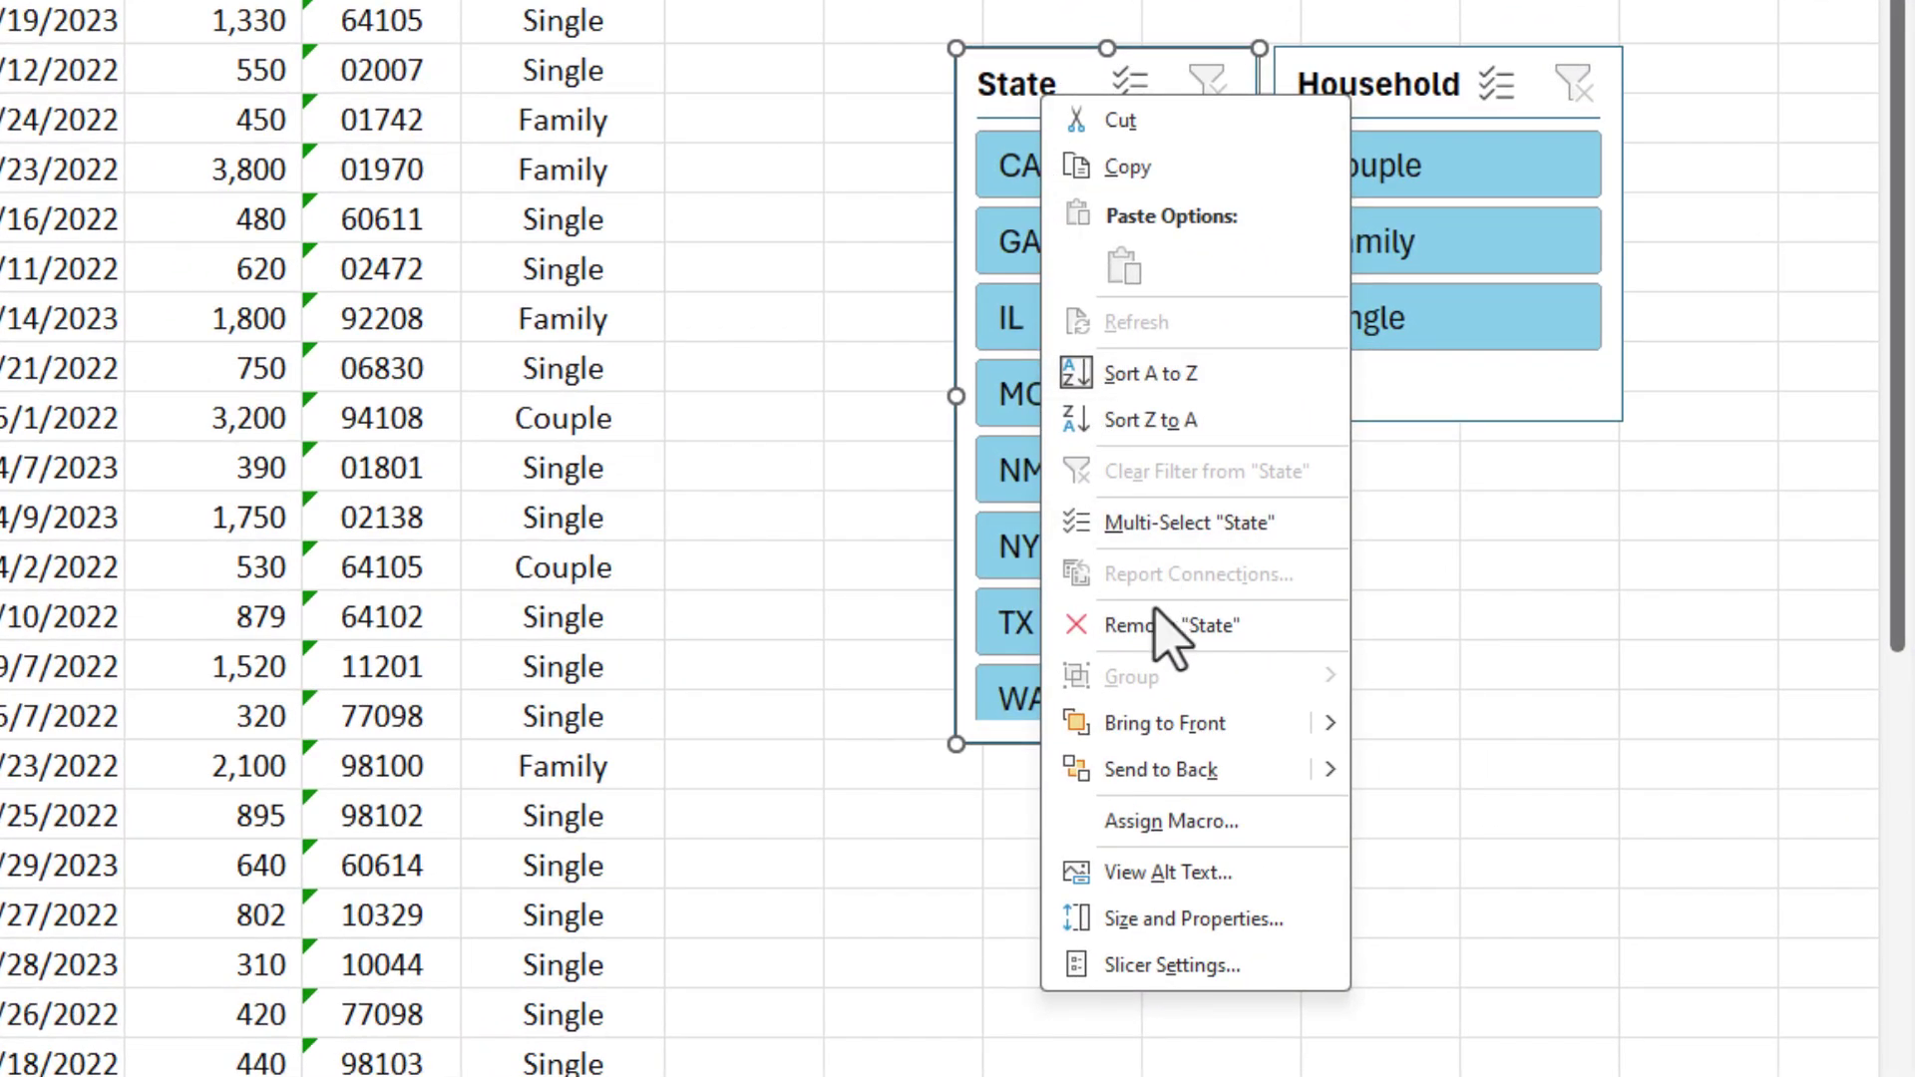
click(1161, 628)
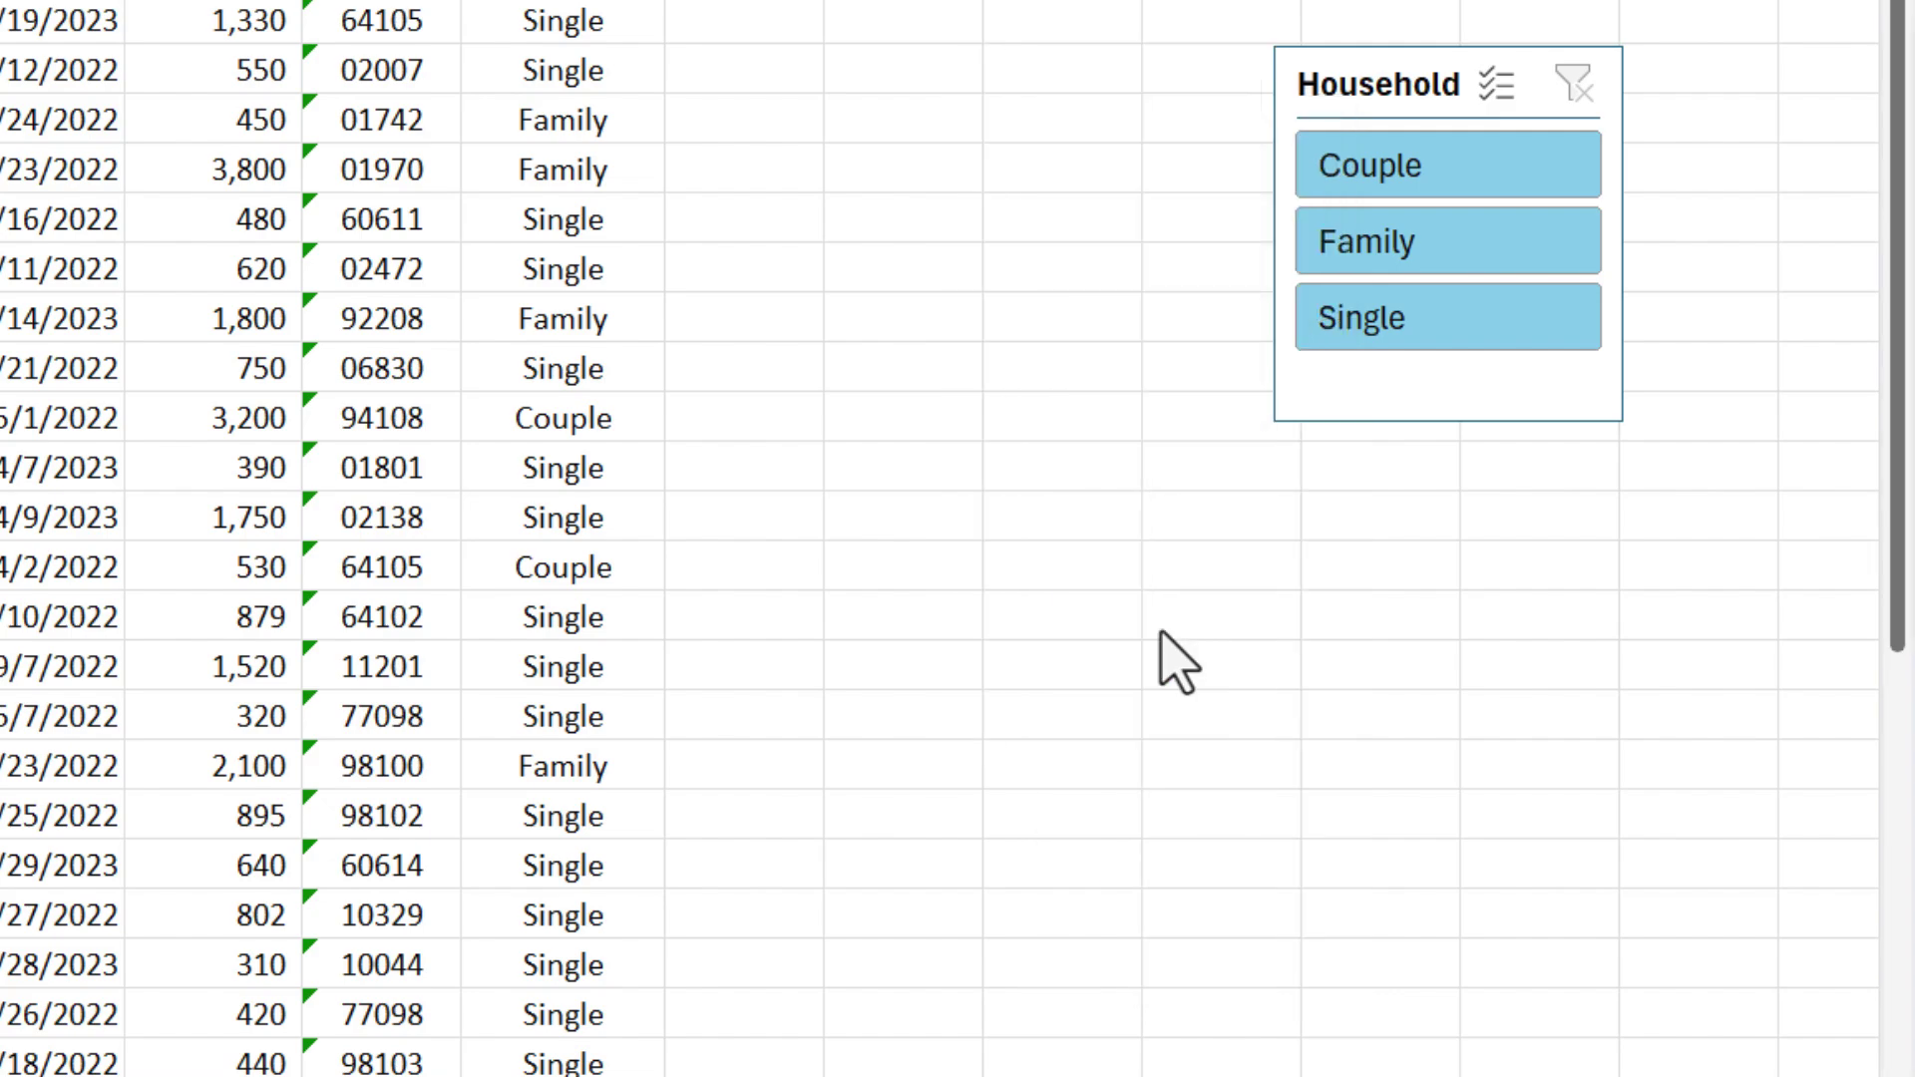
click(1352, 83)
key(Delete)
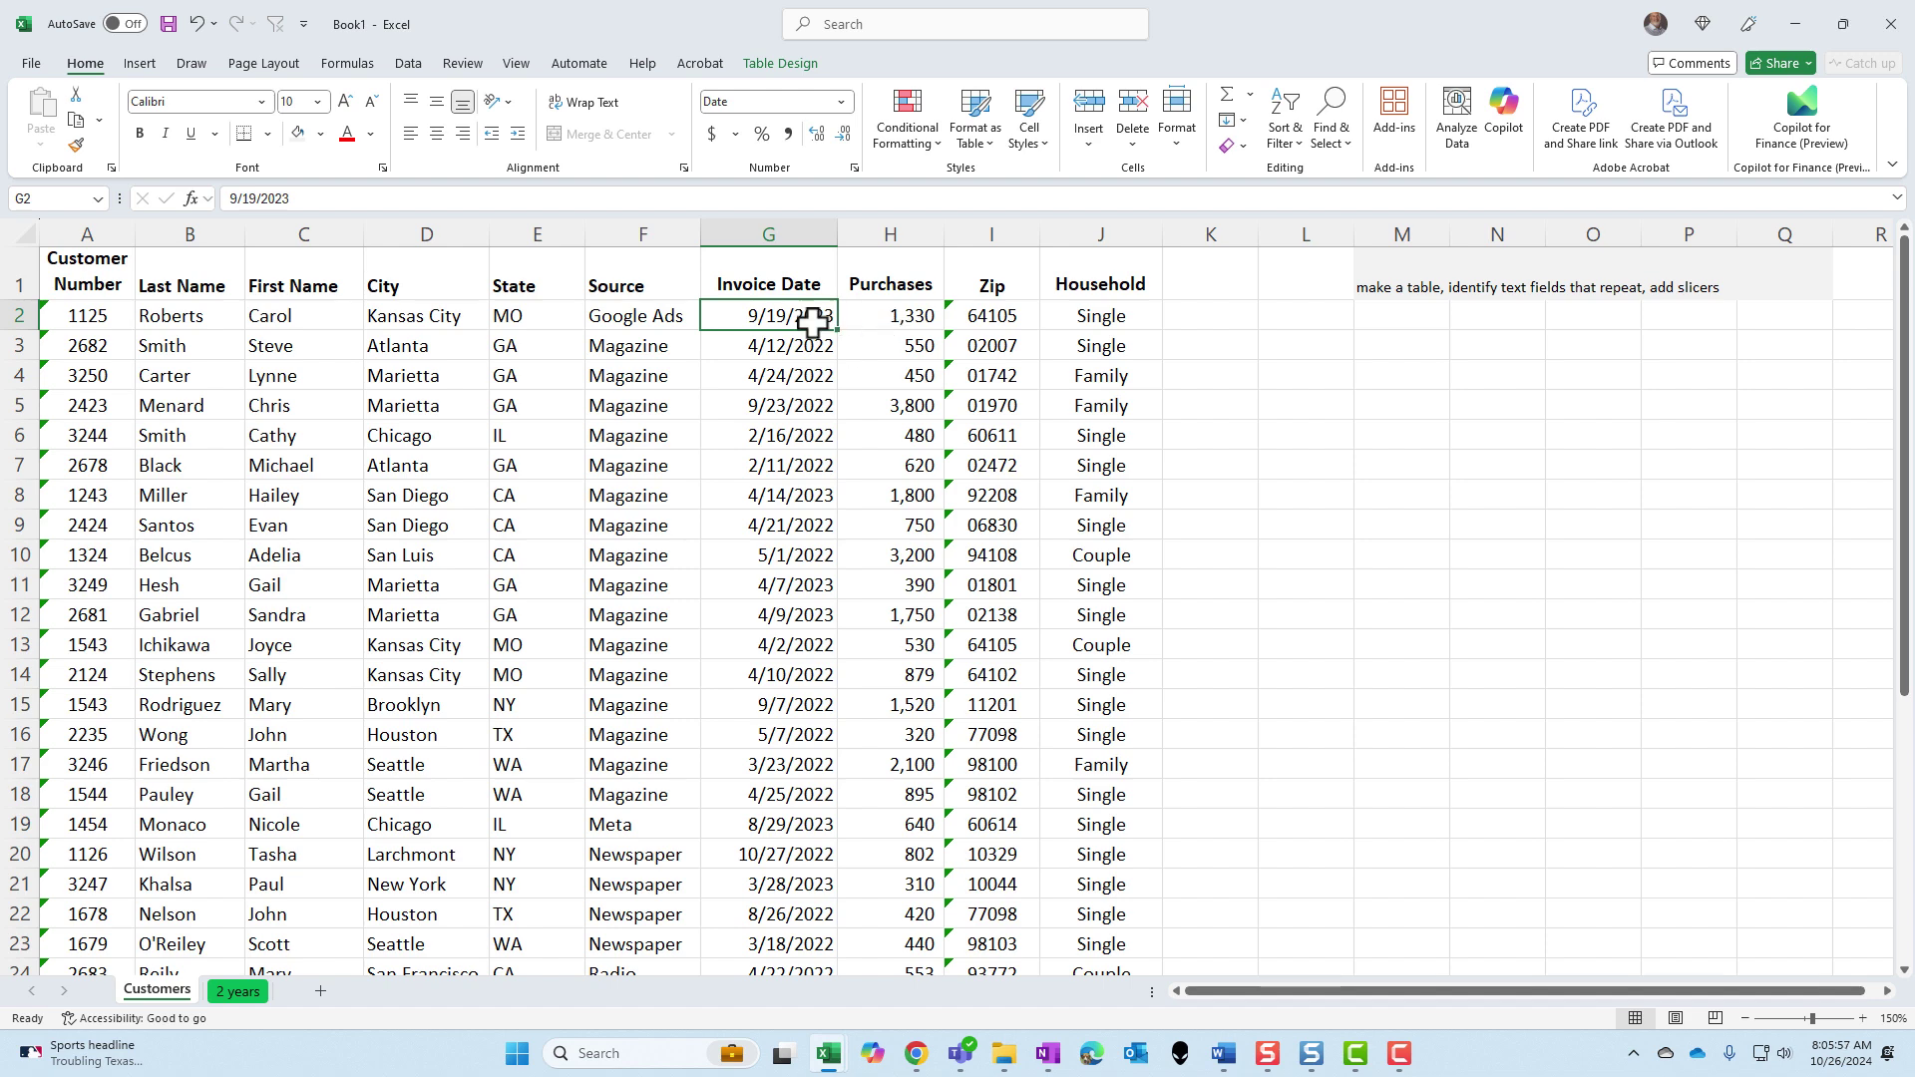
click(772, 64)
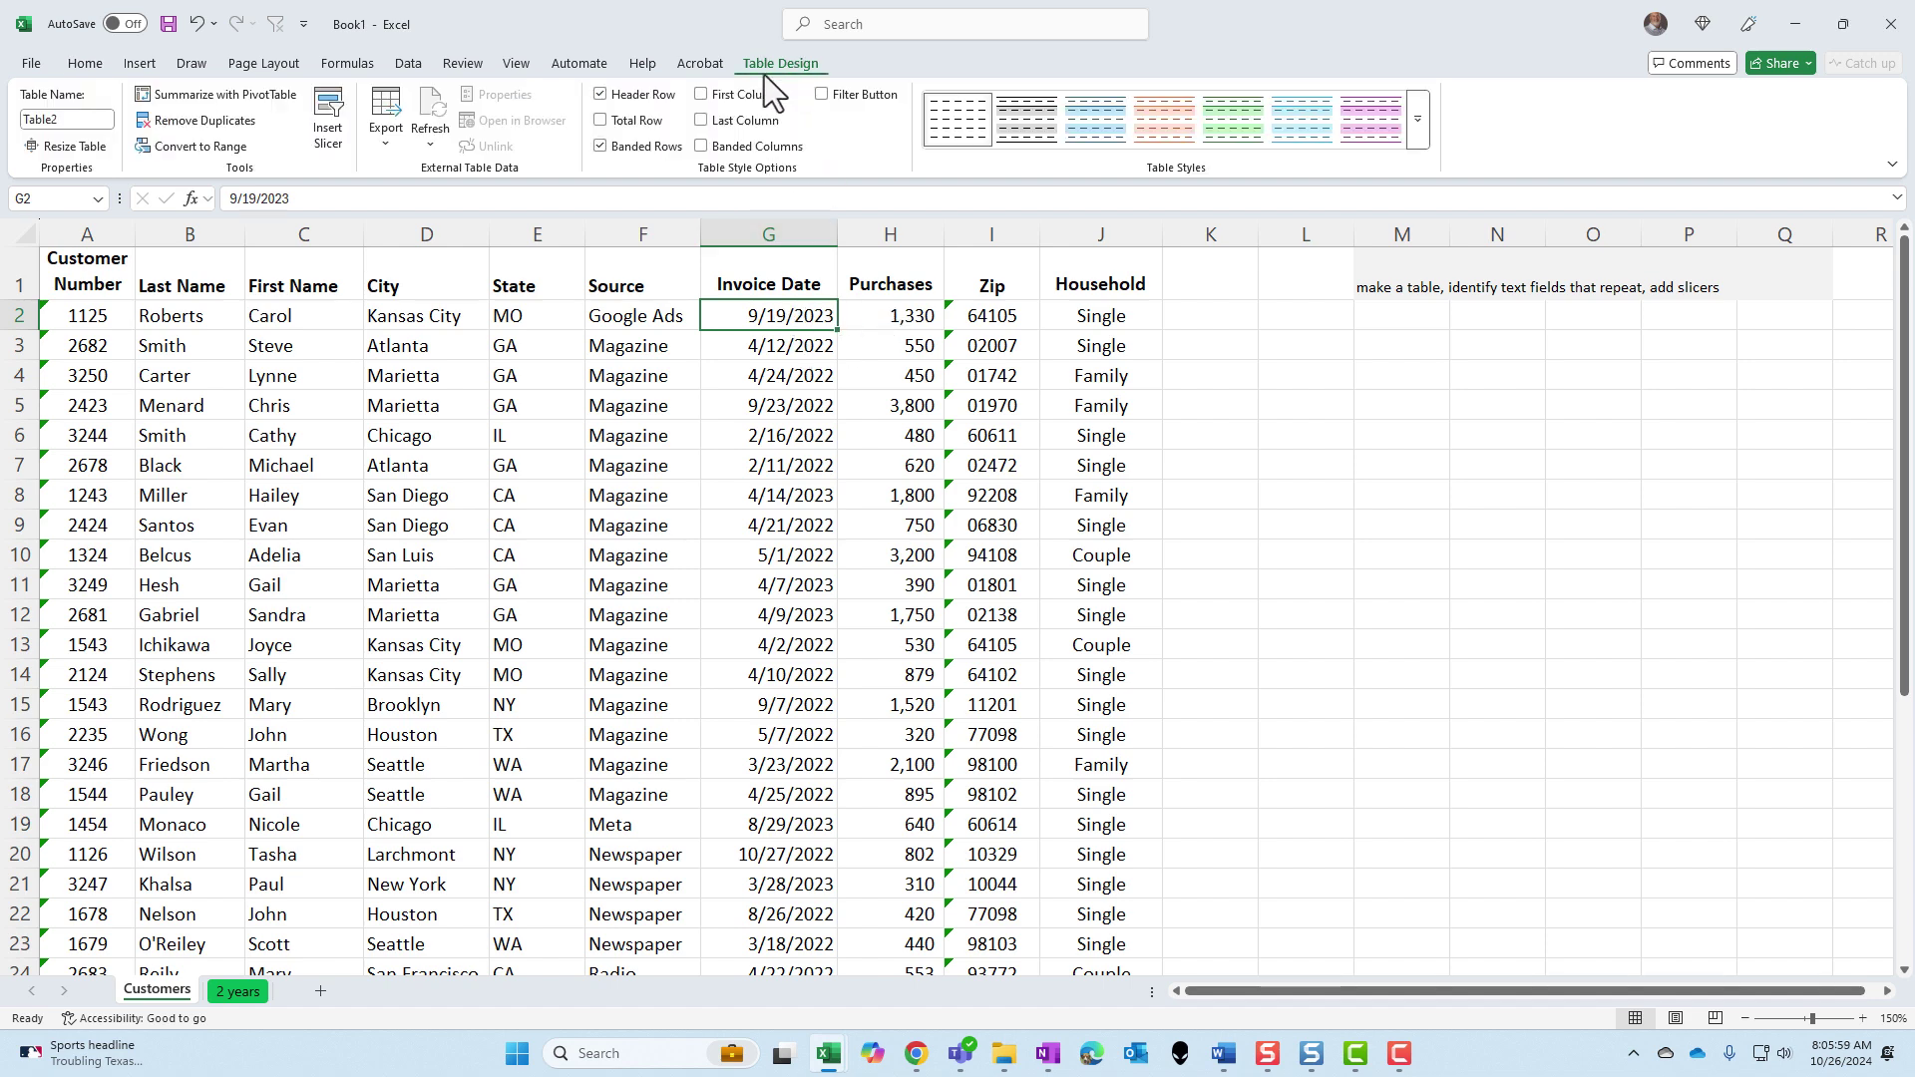
click(327, 151)
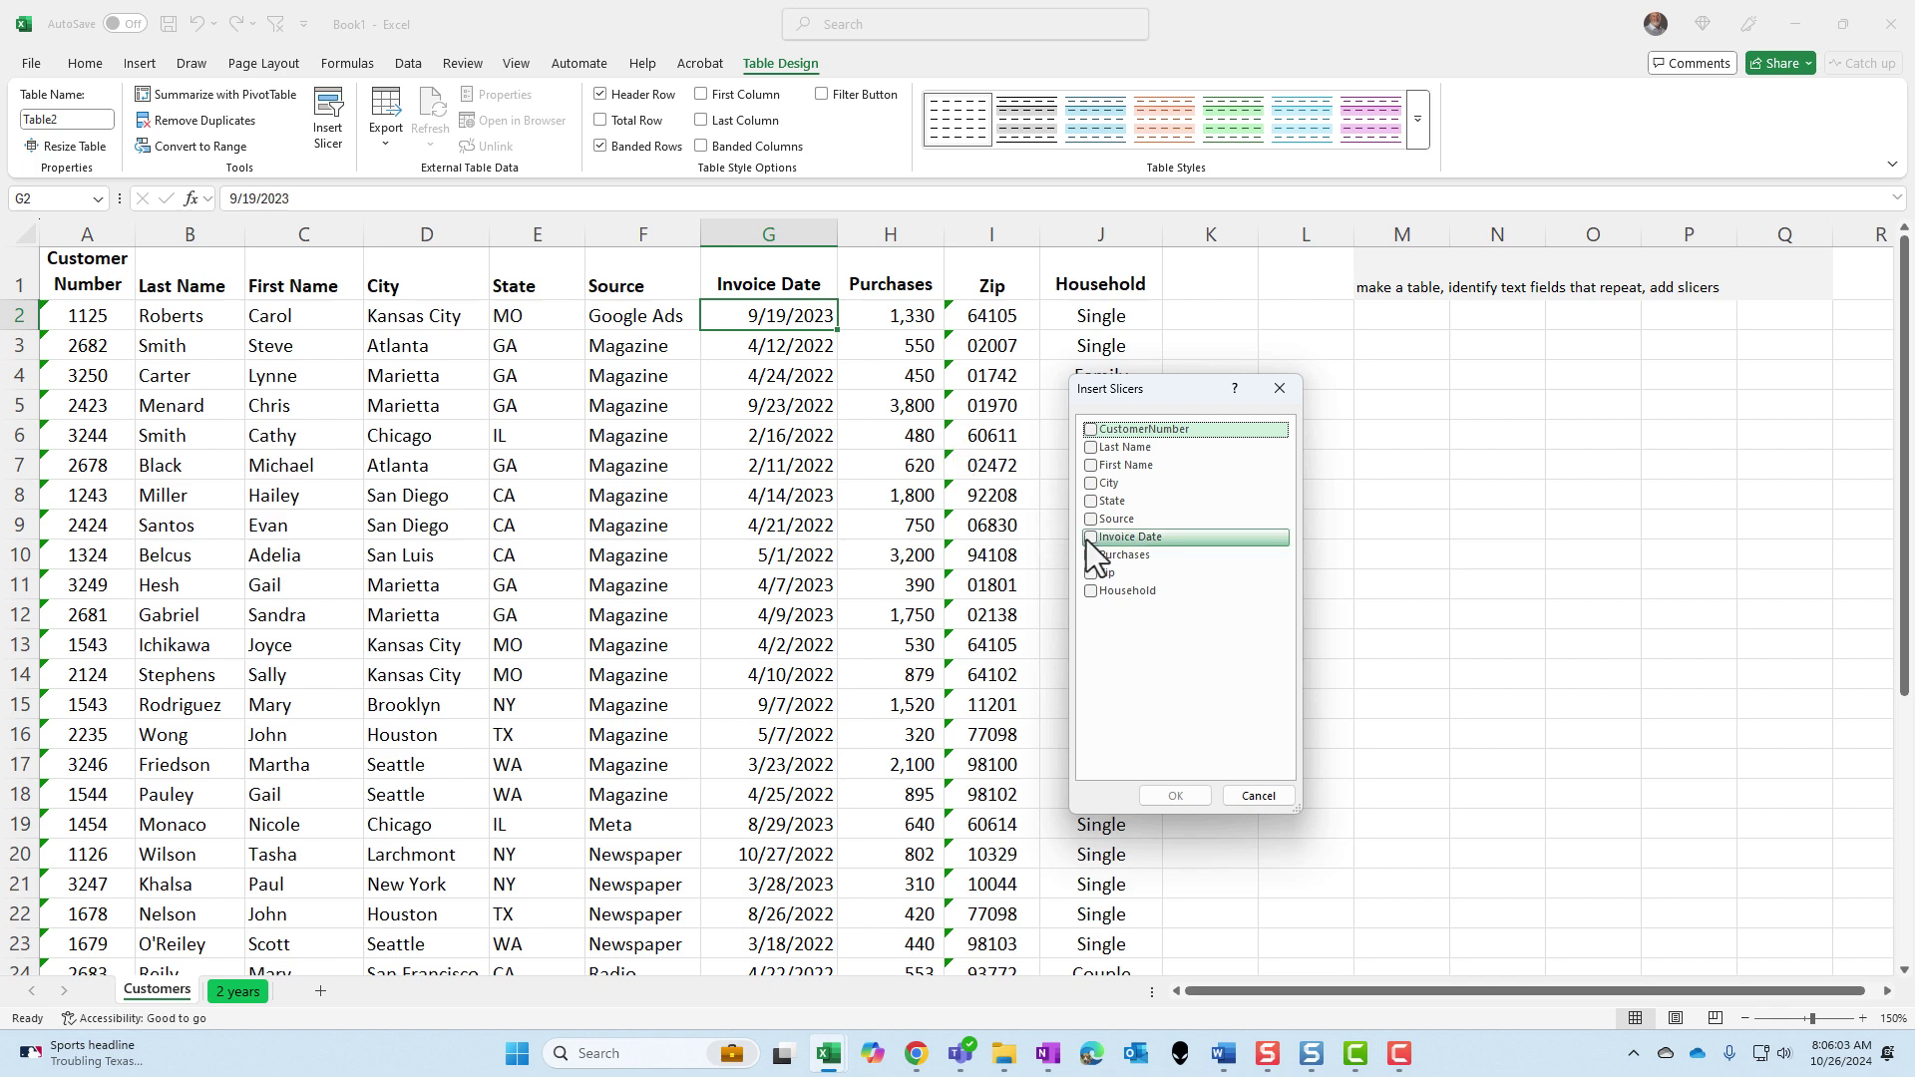
click(1087, 538)
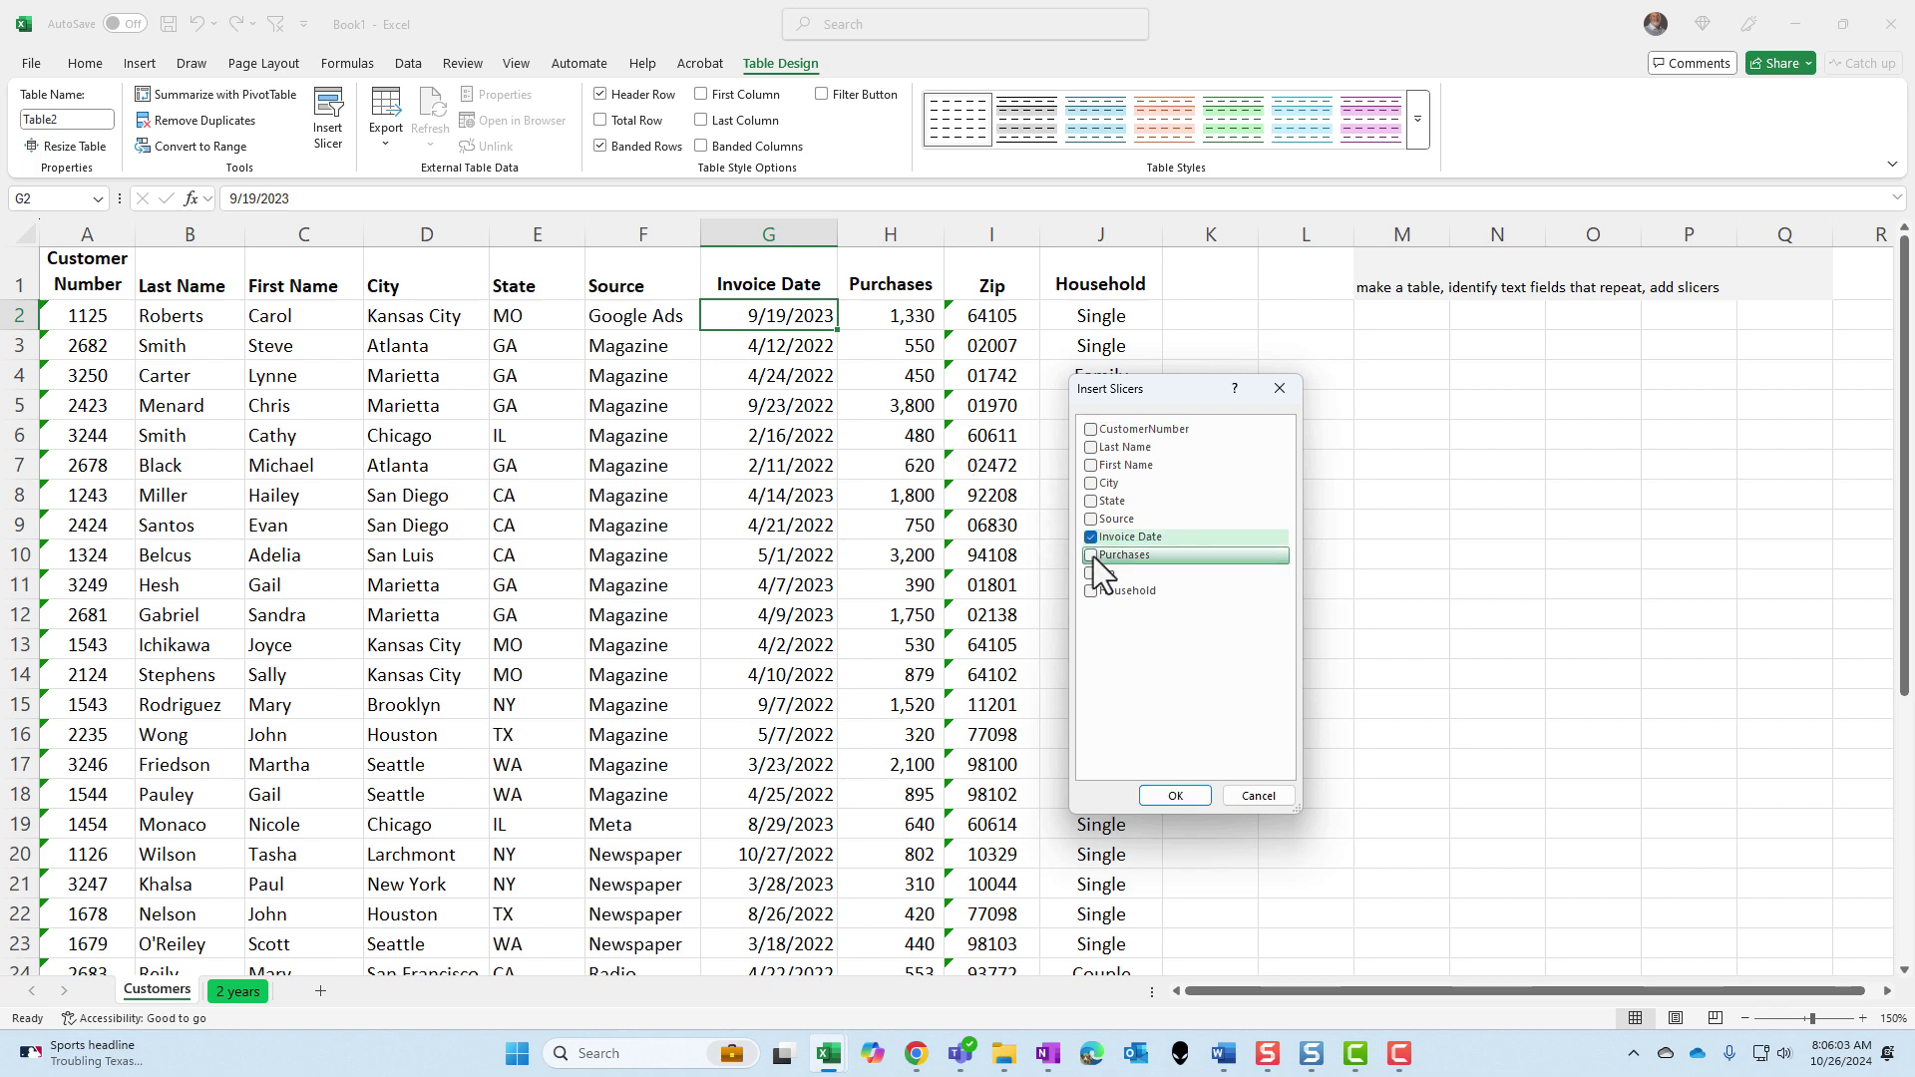
click(1192, 802)
drag(996, 505, 1457, 368)
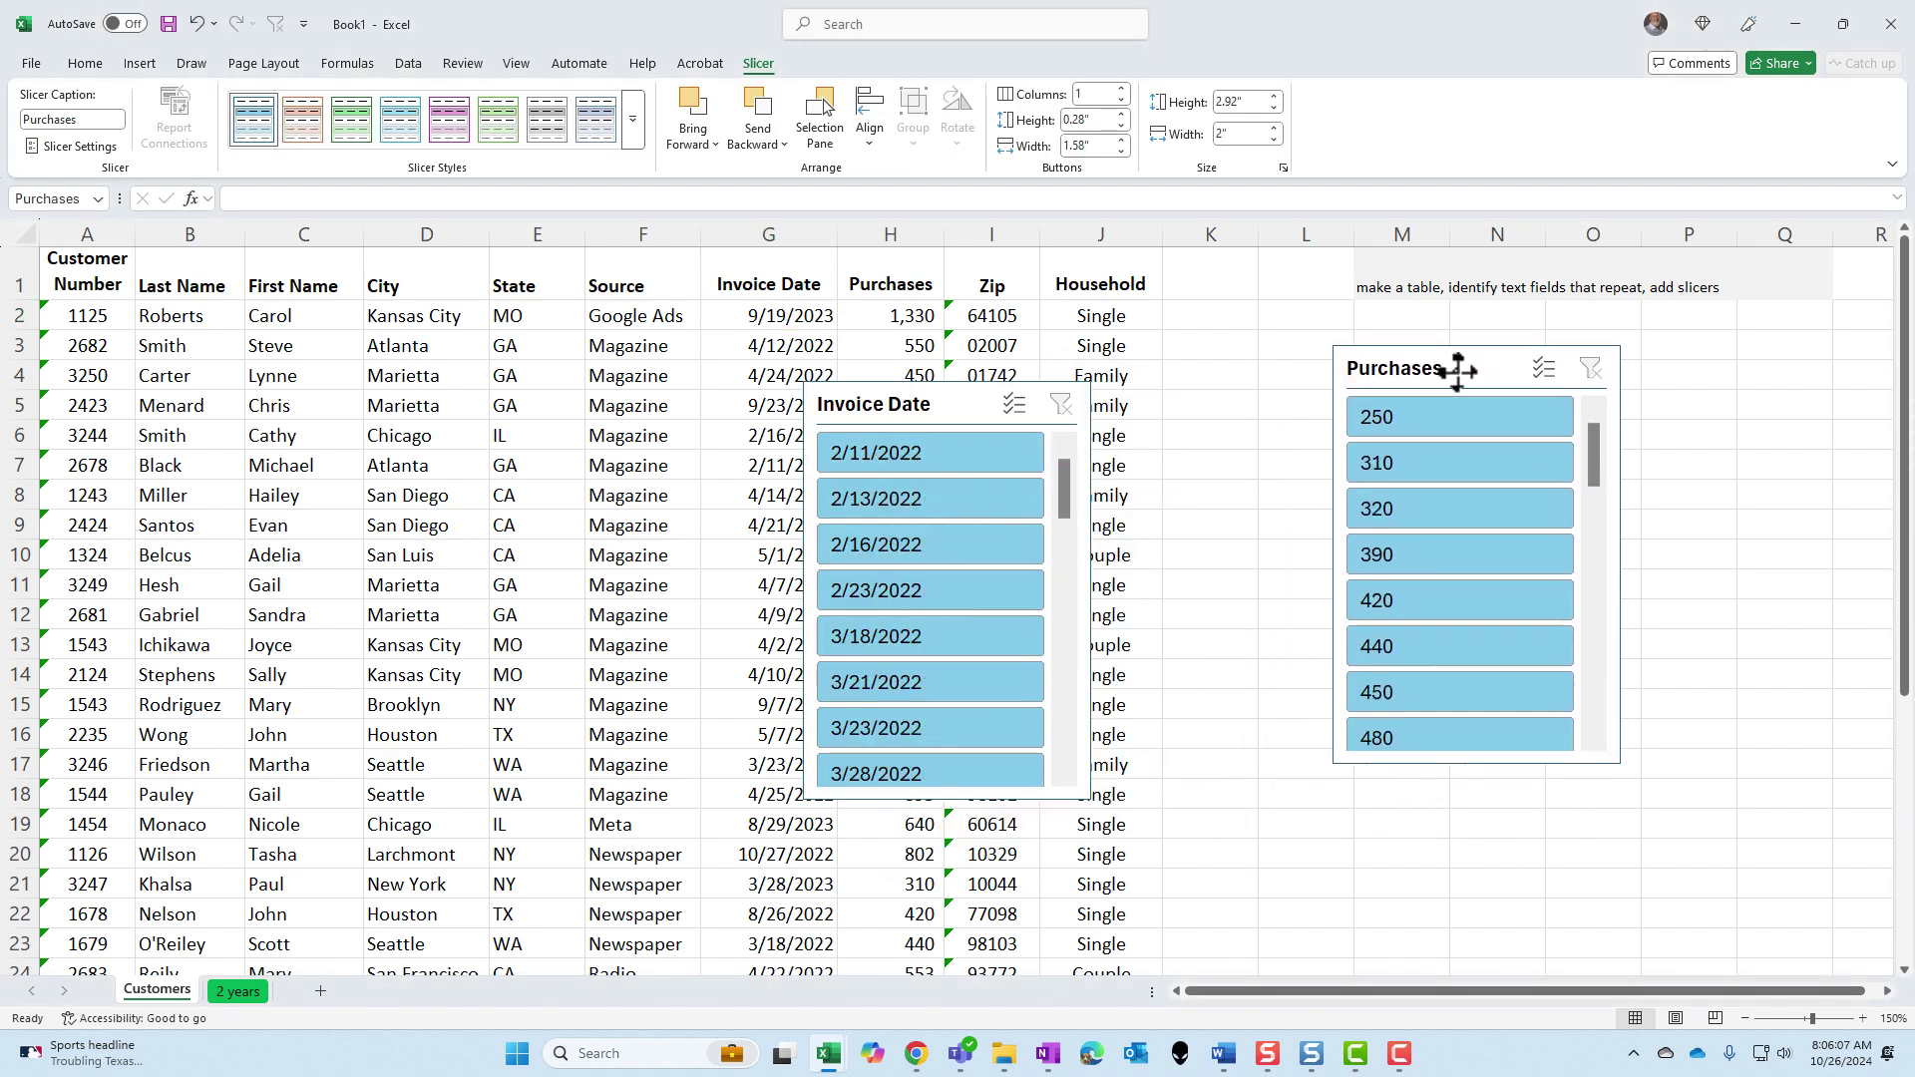
drag(991, 424, 1169, 418)
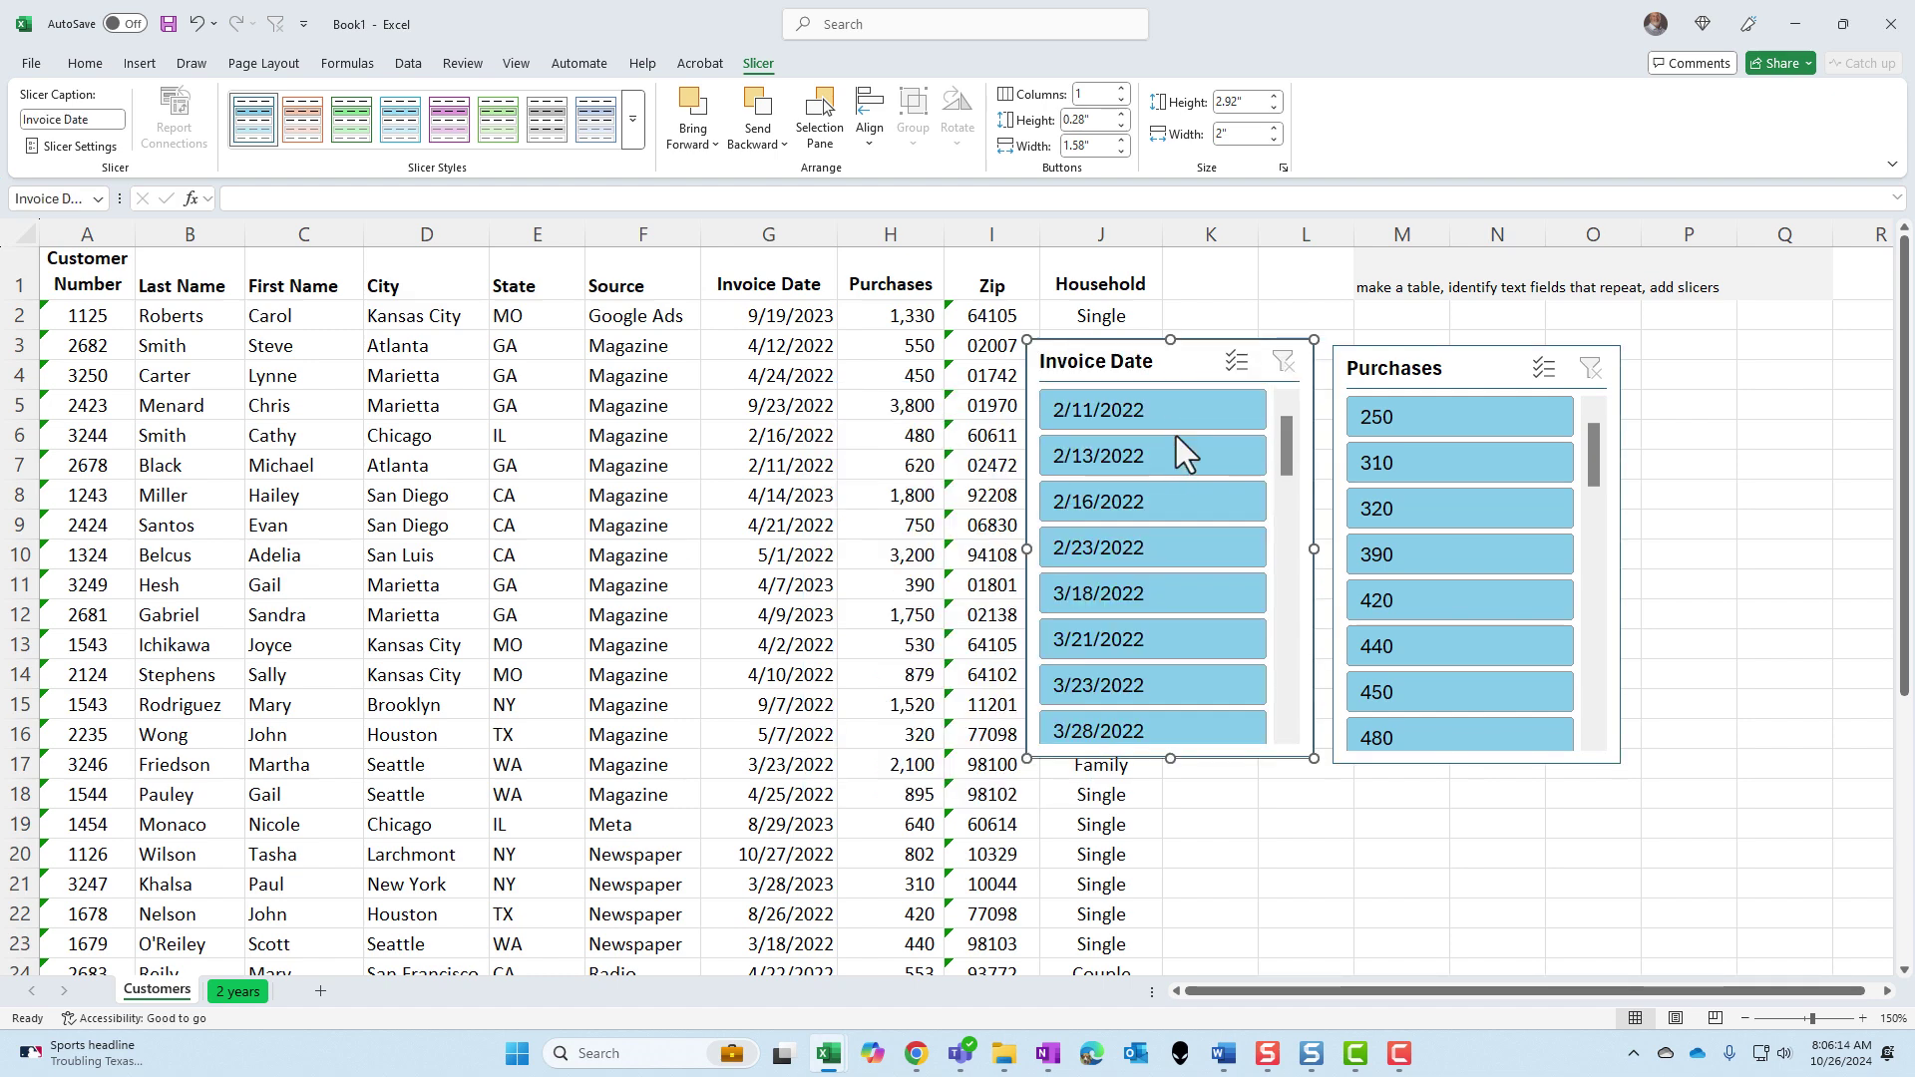
right_click(1167, 369)
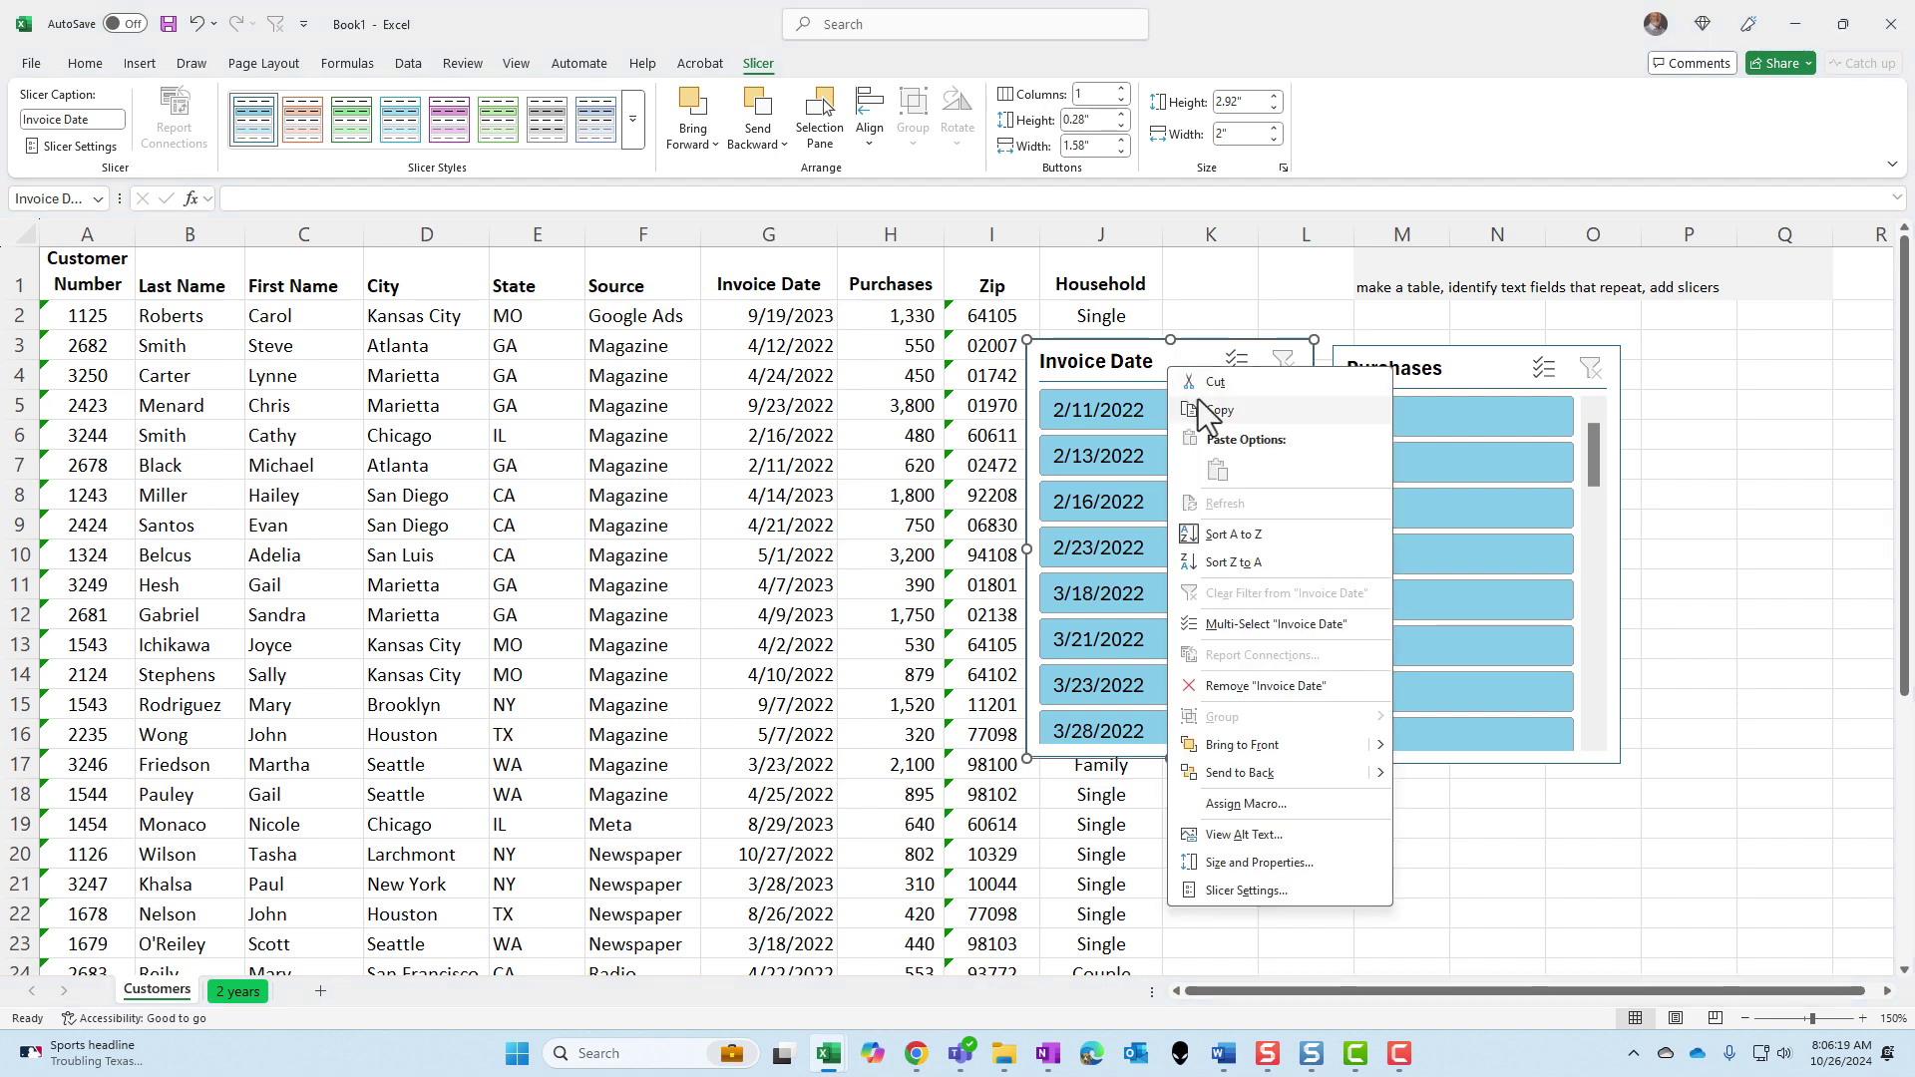
click(1246, 688)
right_click(1404, 375)
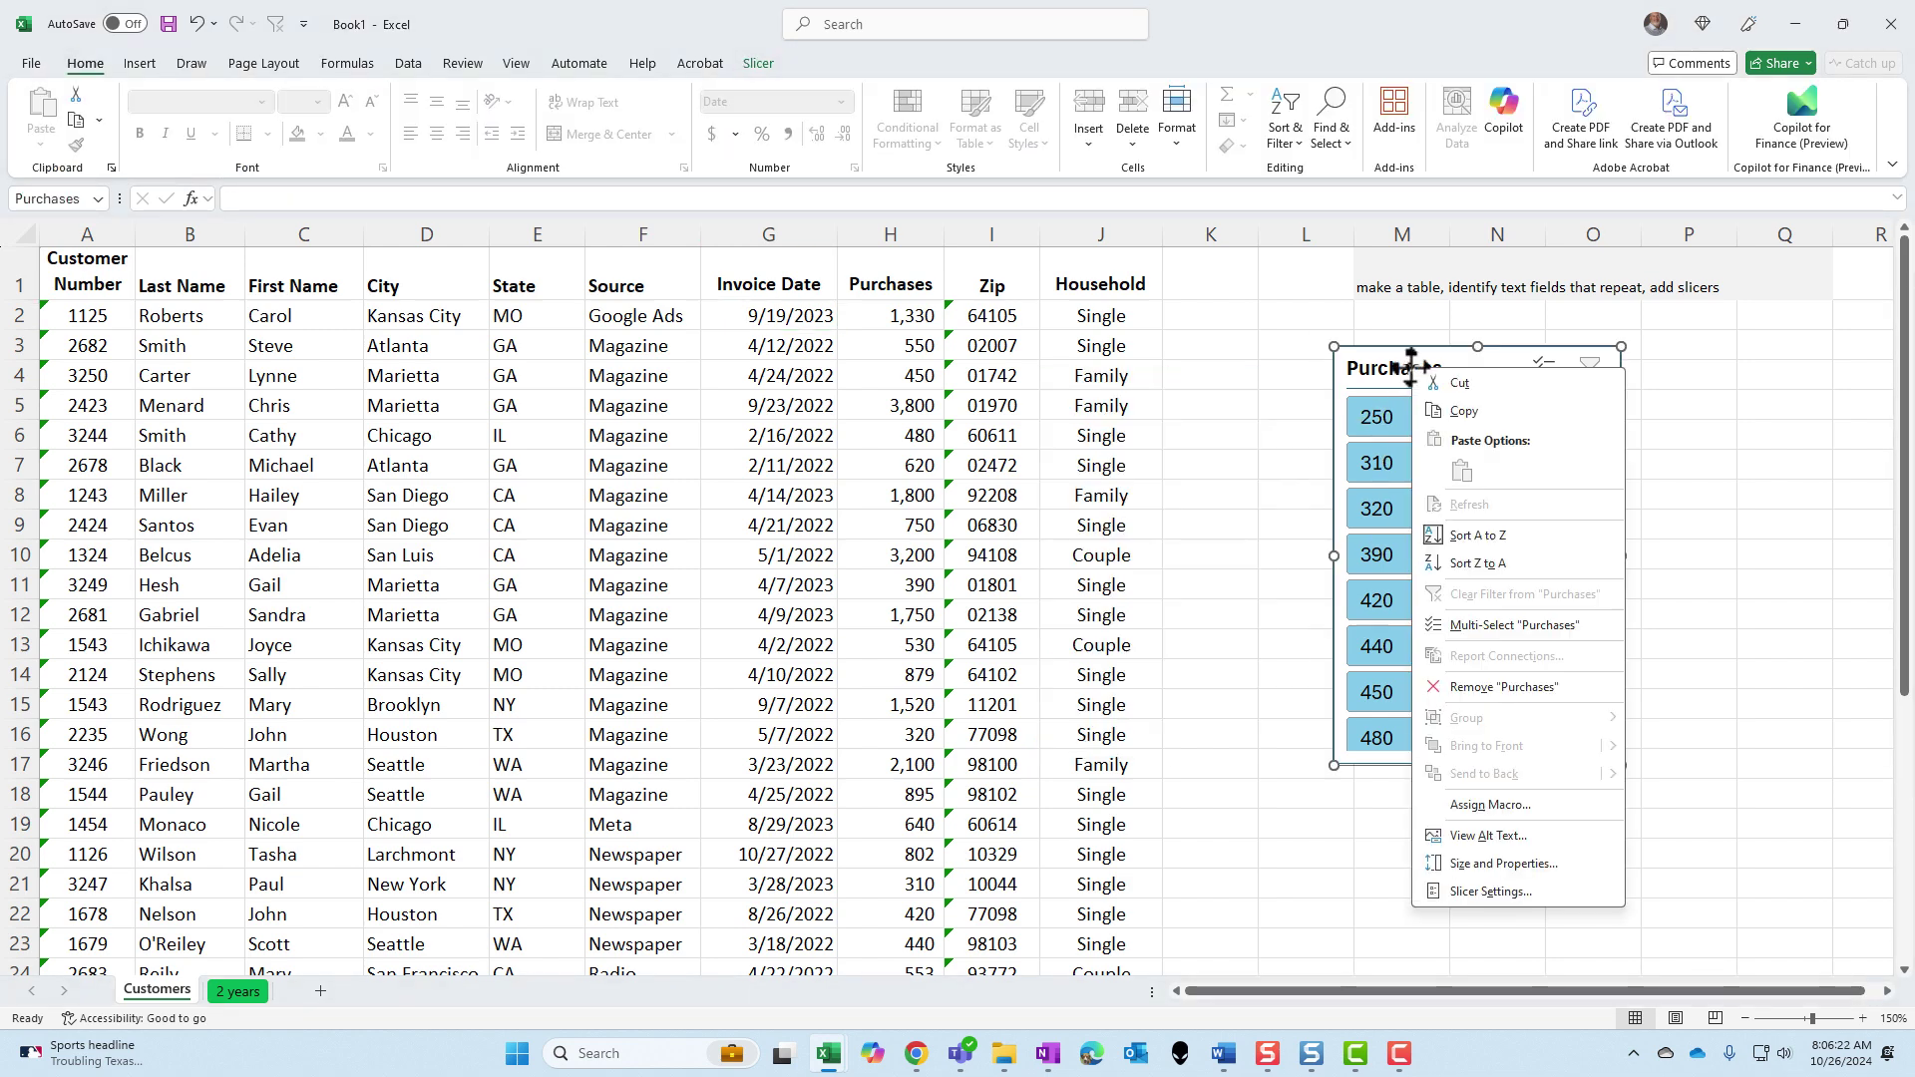
click(1481, 689)
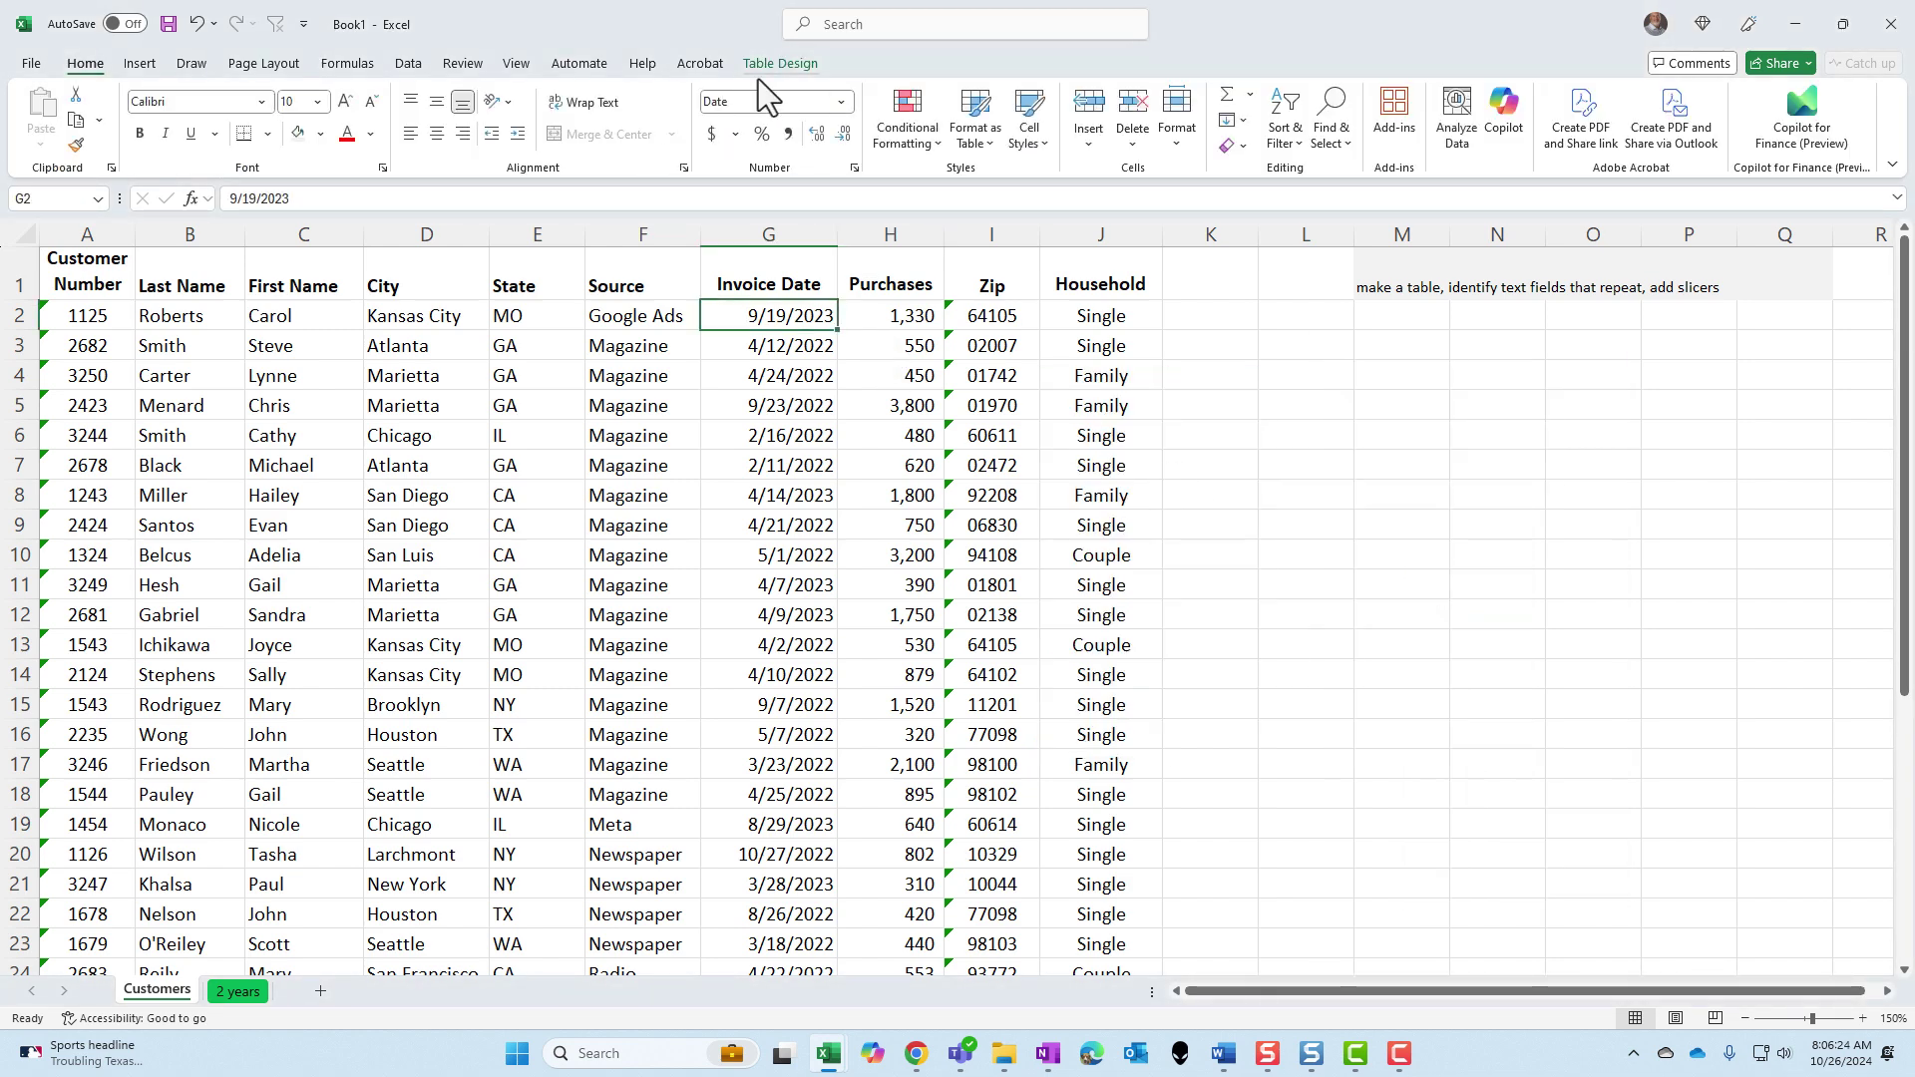
Turn the table's filter buttons back on and peek at the Purchases and Invoice Date filters
click(764, 64)
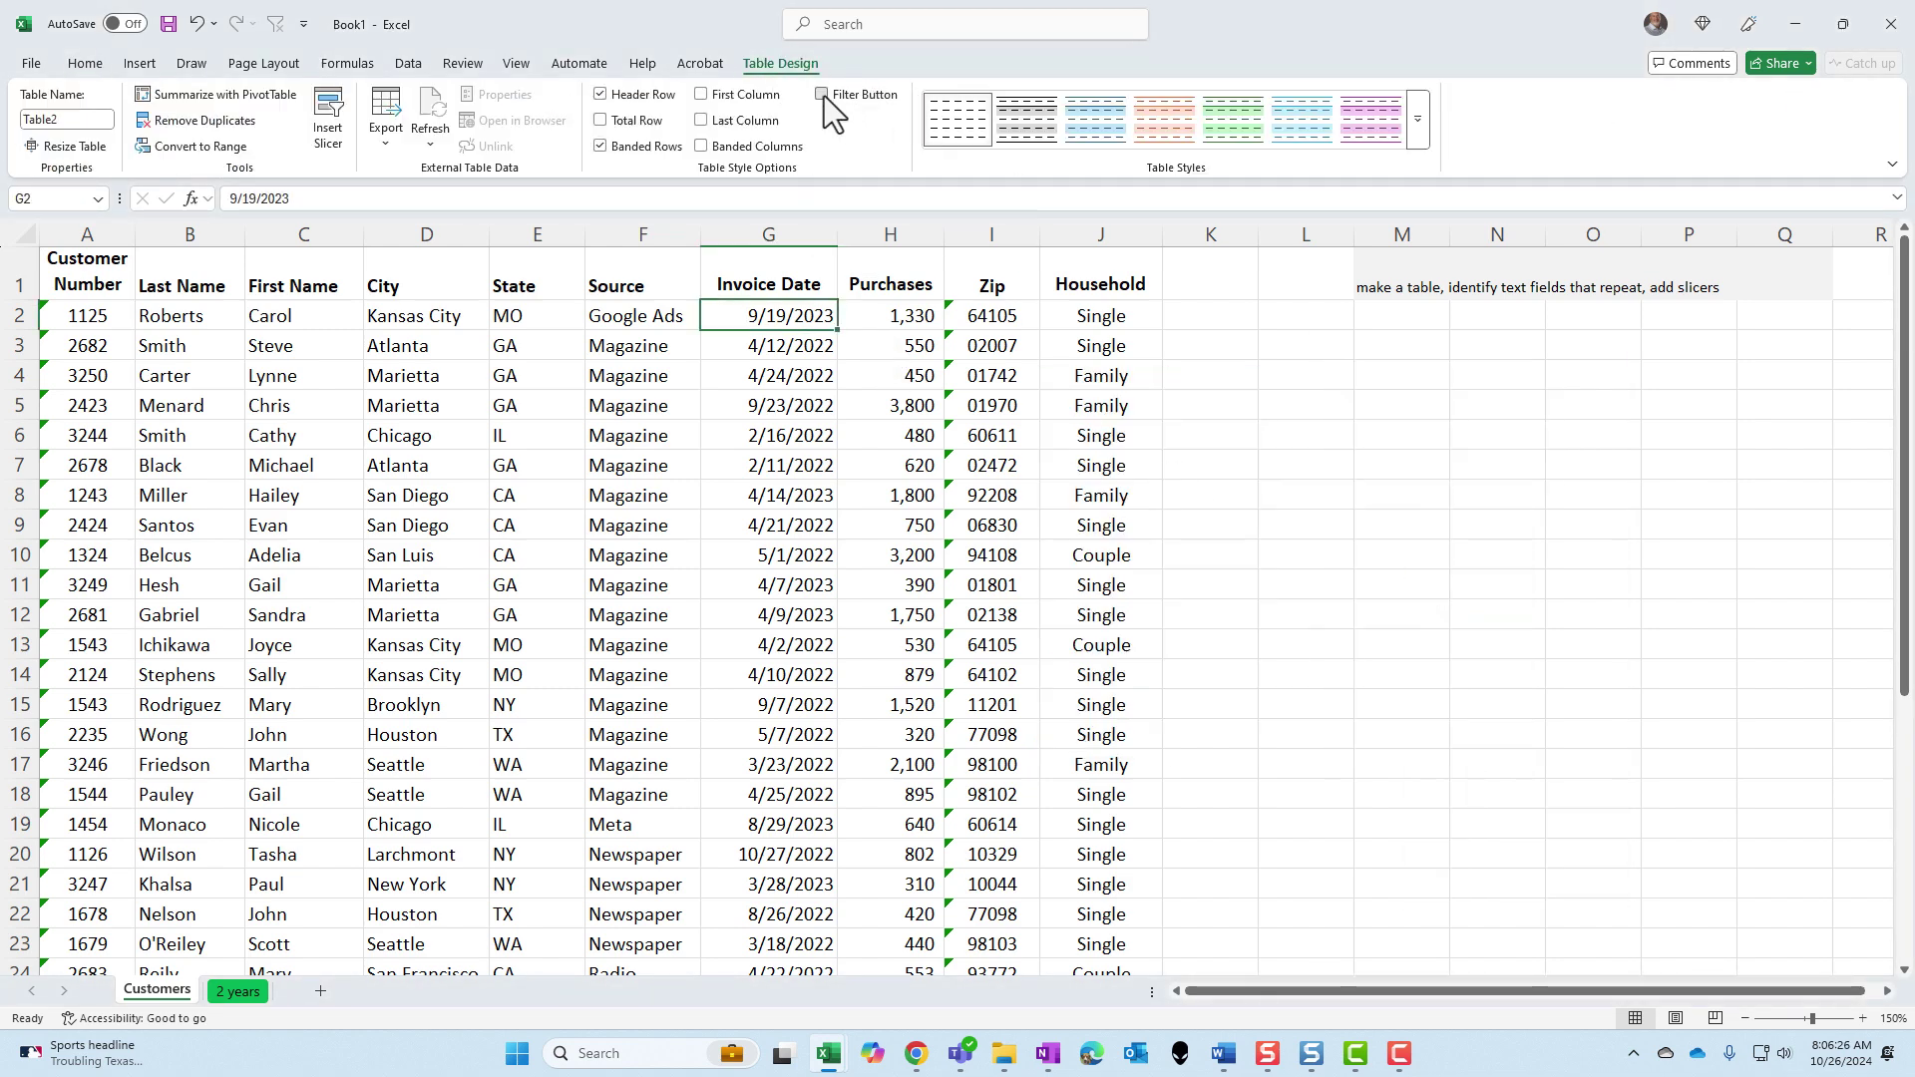
click(825, 96)
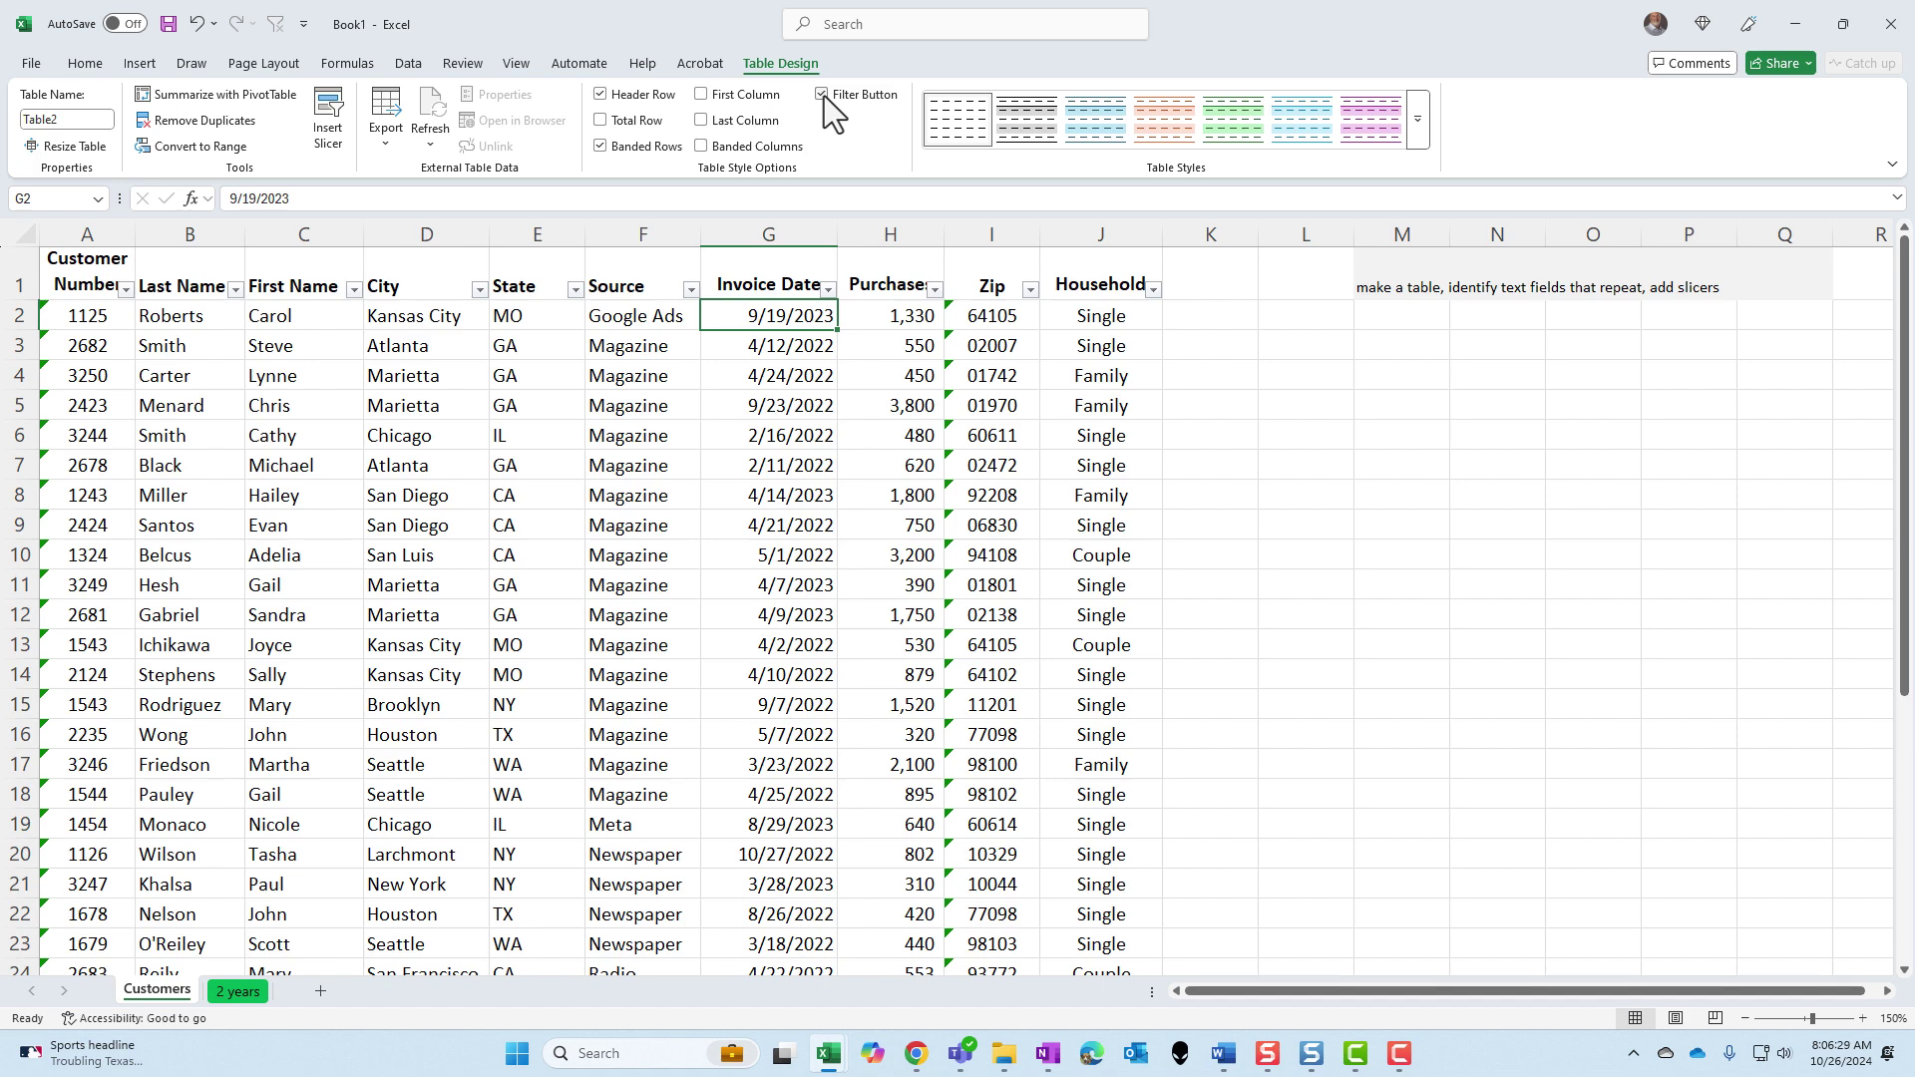
click(936, 290)
mouse_move(808, 495)
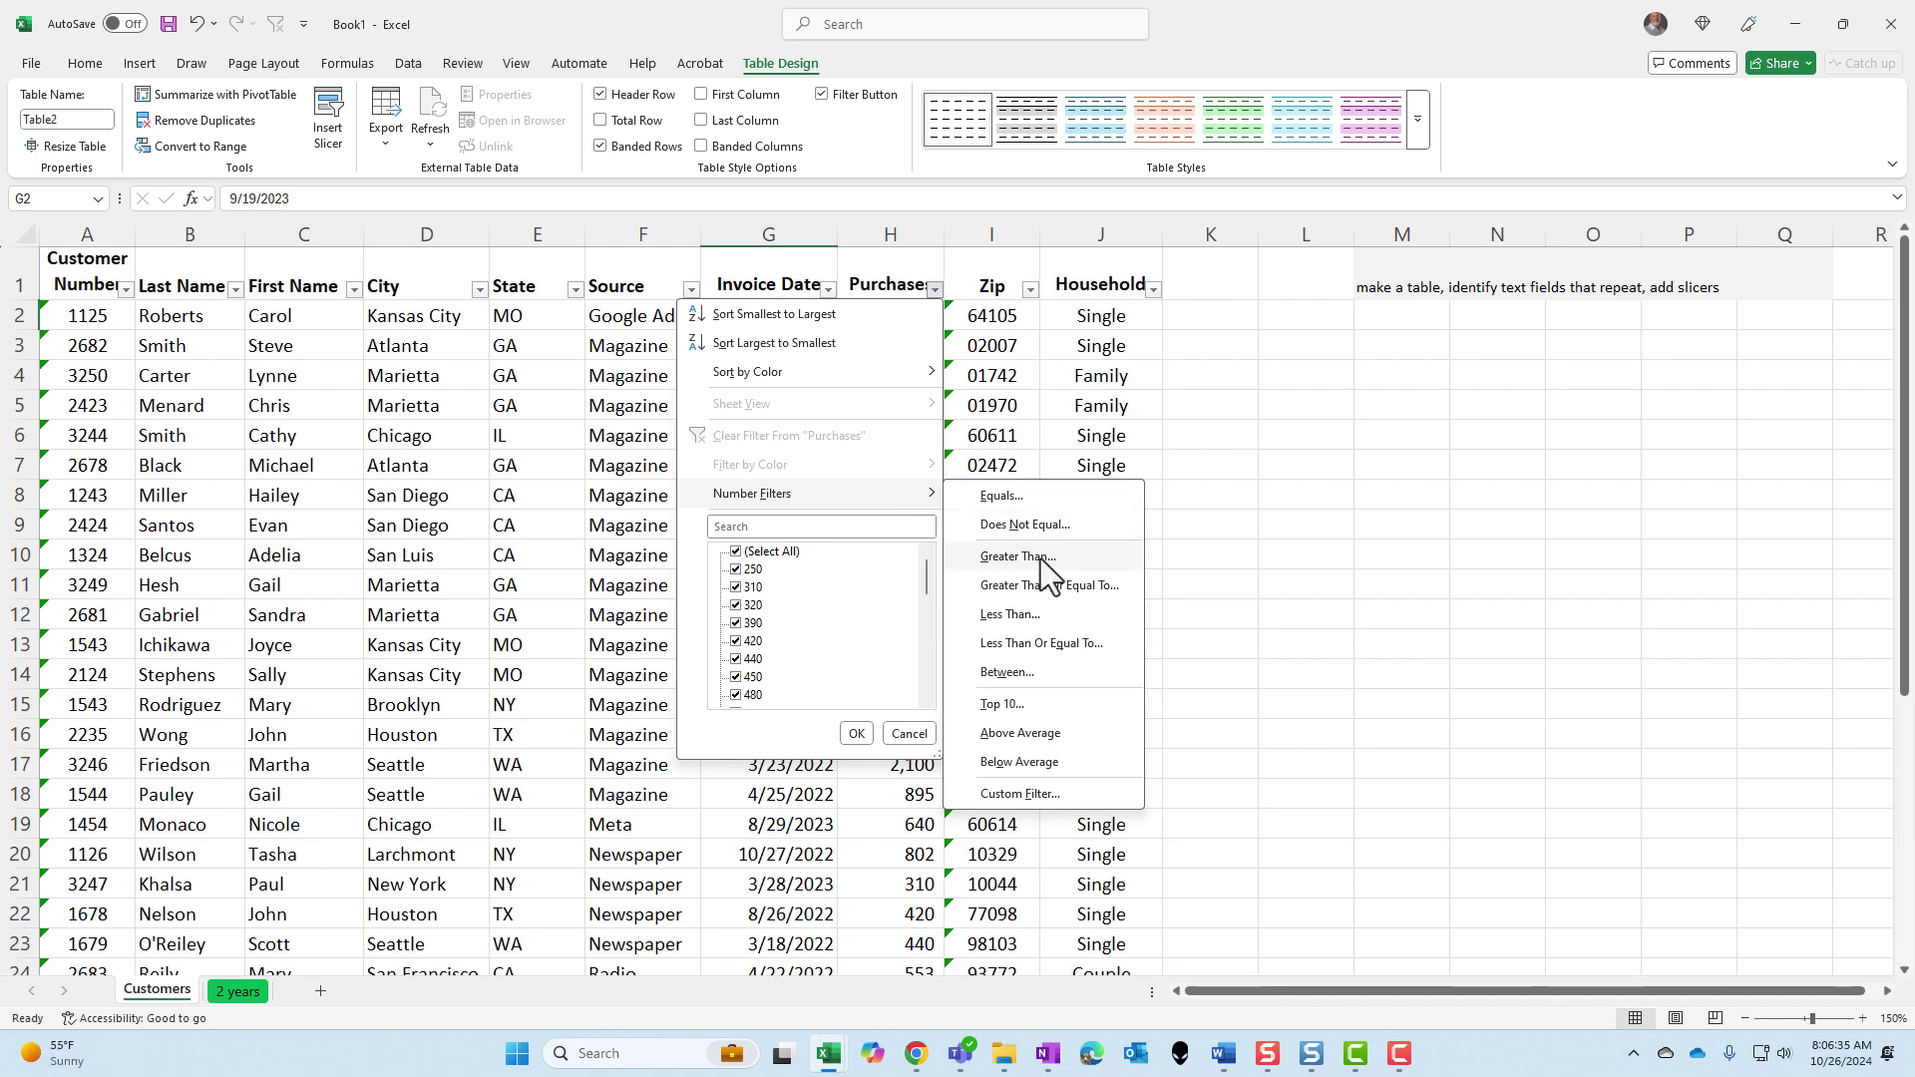
click(1014, 371)
click(829, 290)
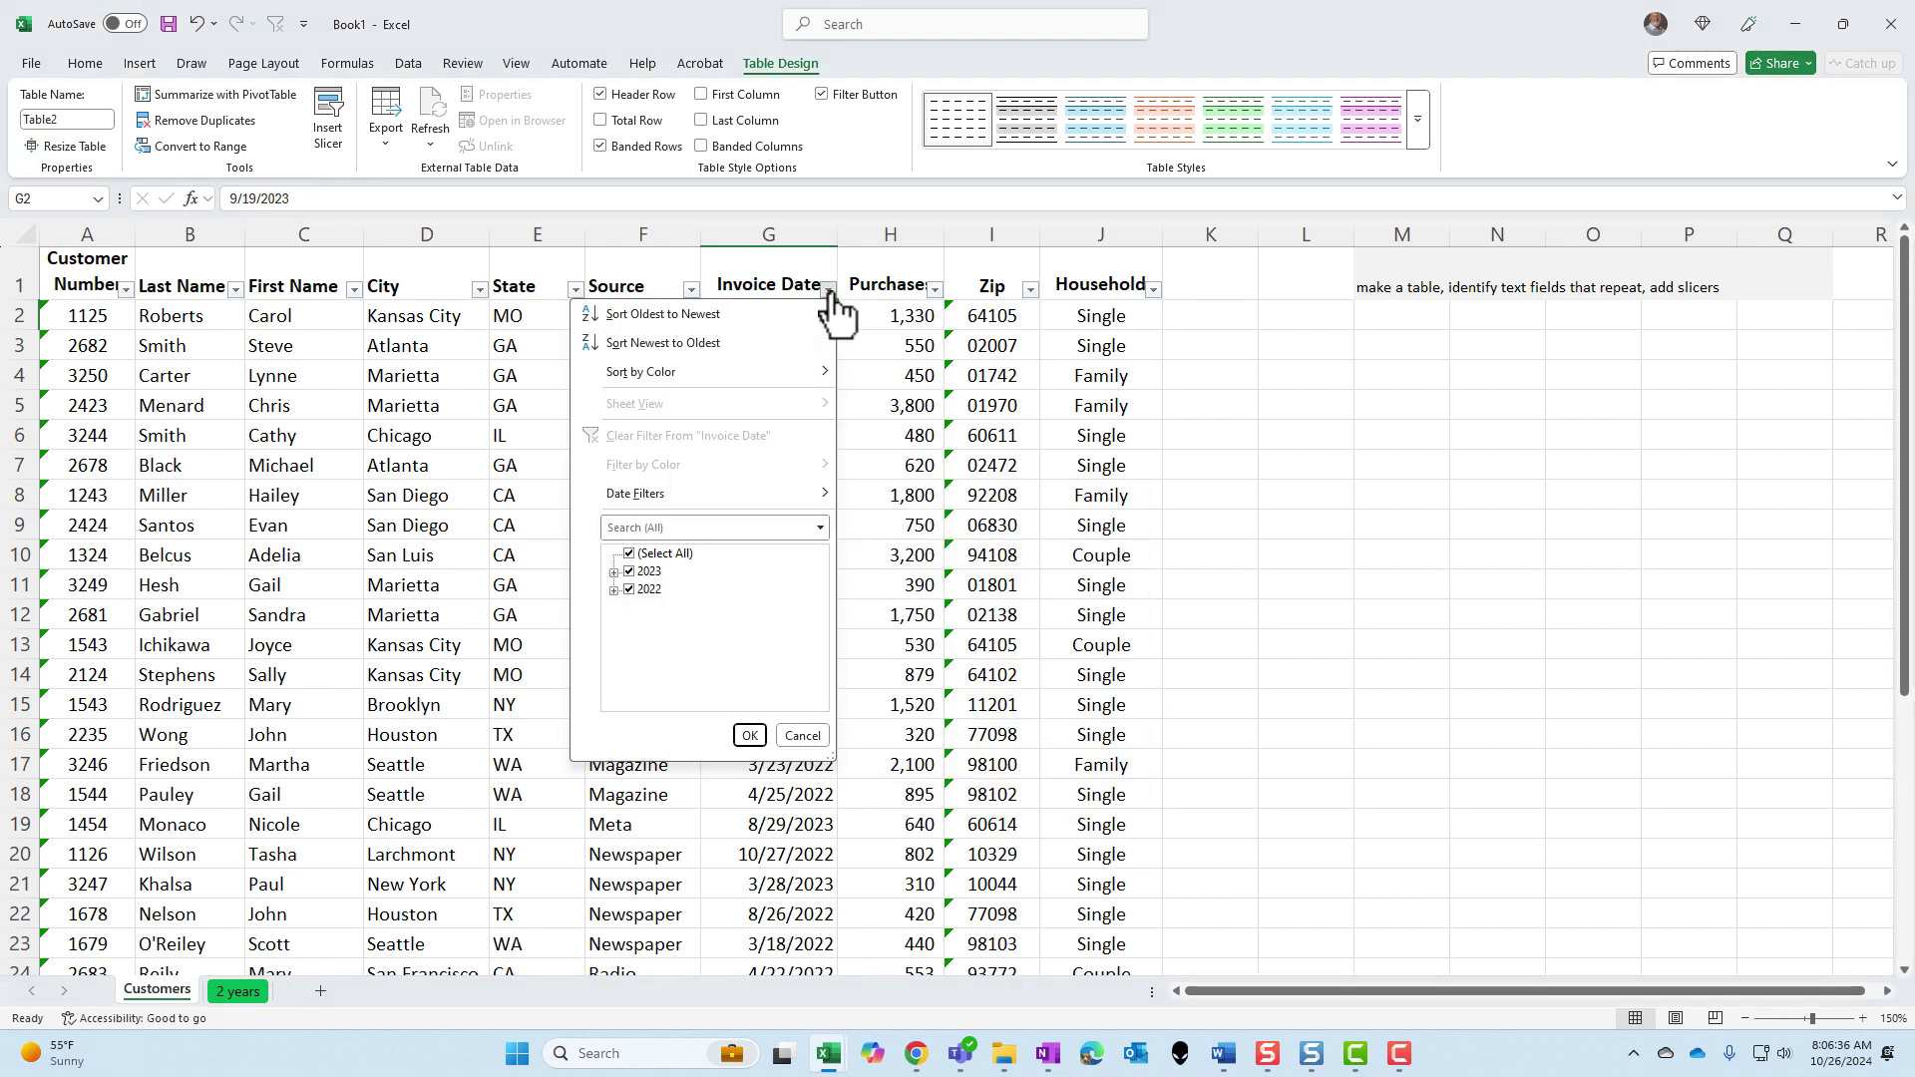
mouse_move(703, 495)
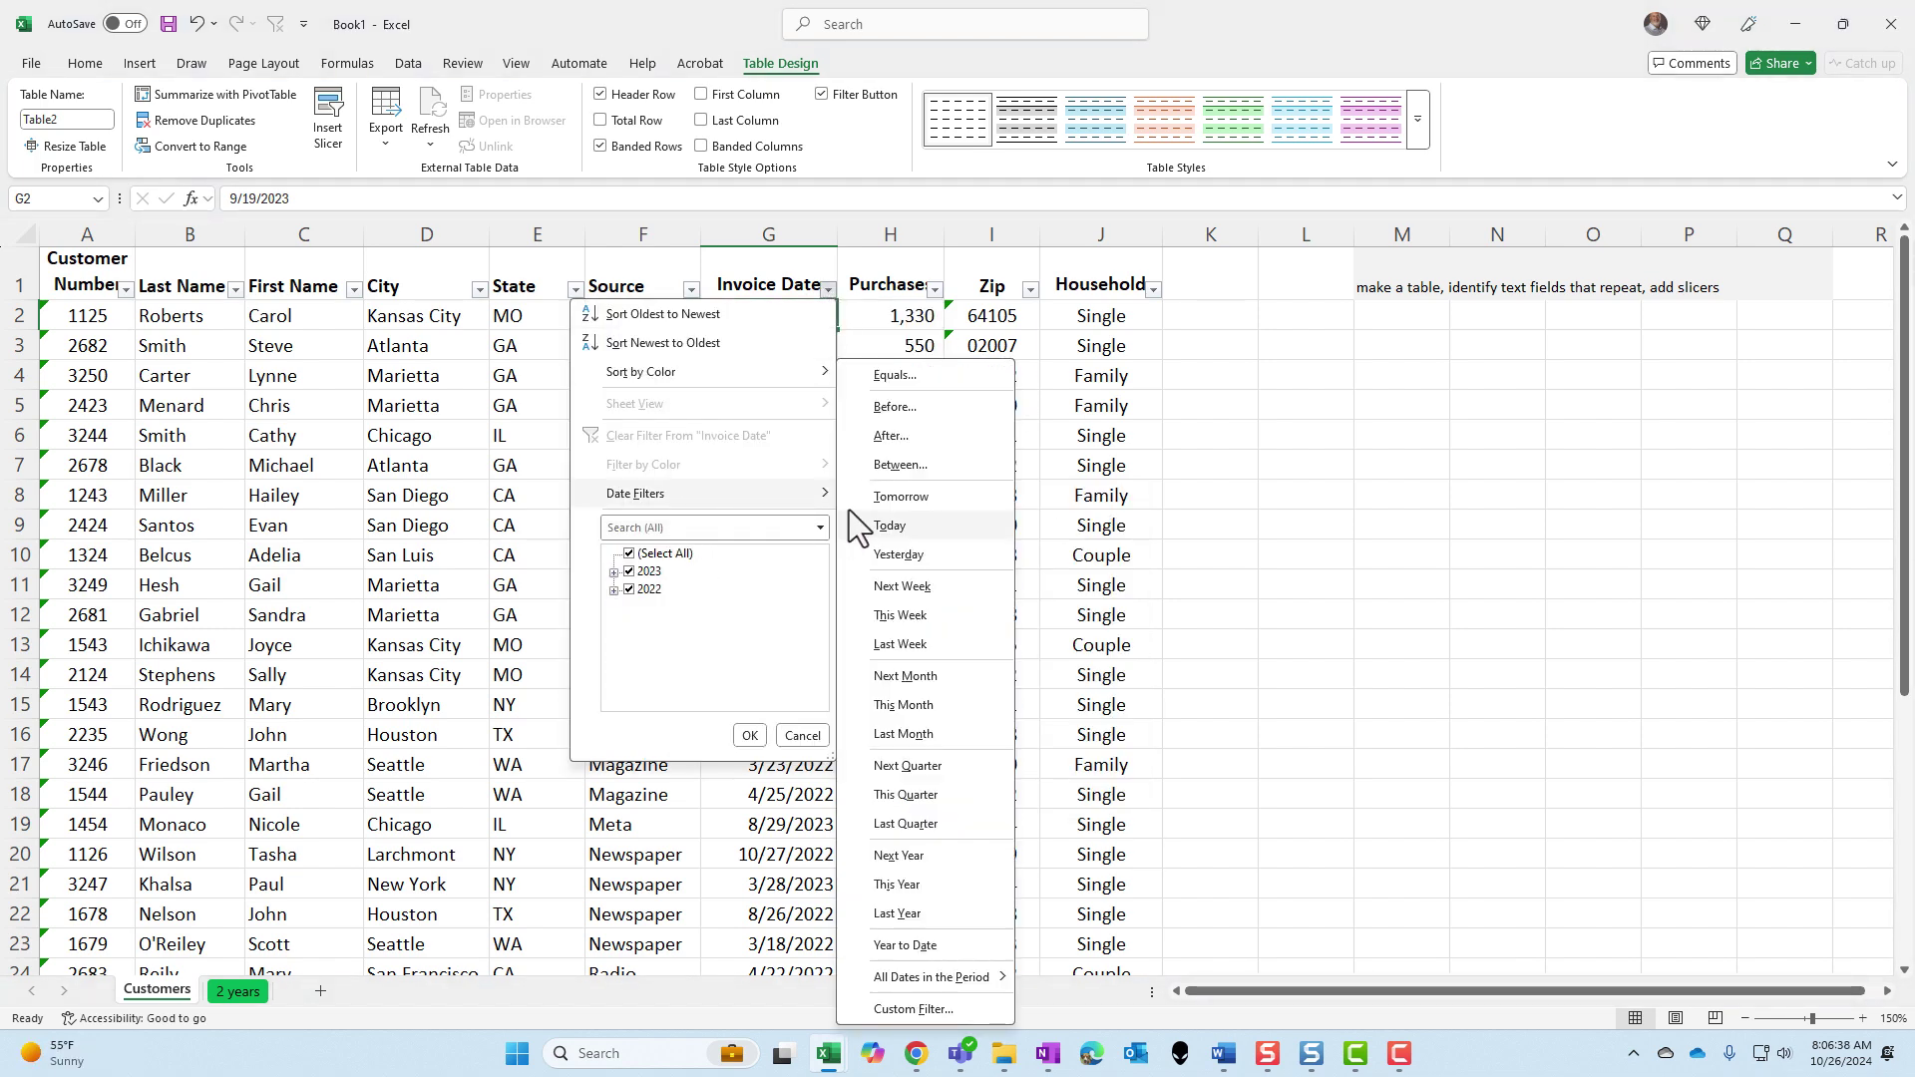
click(872, 334)
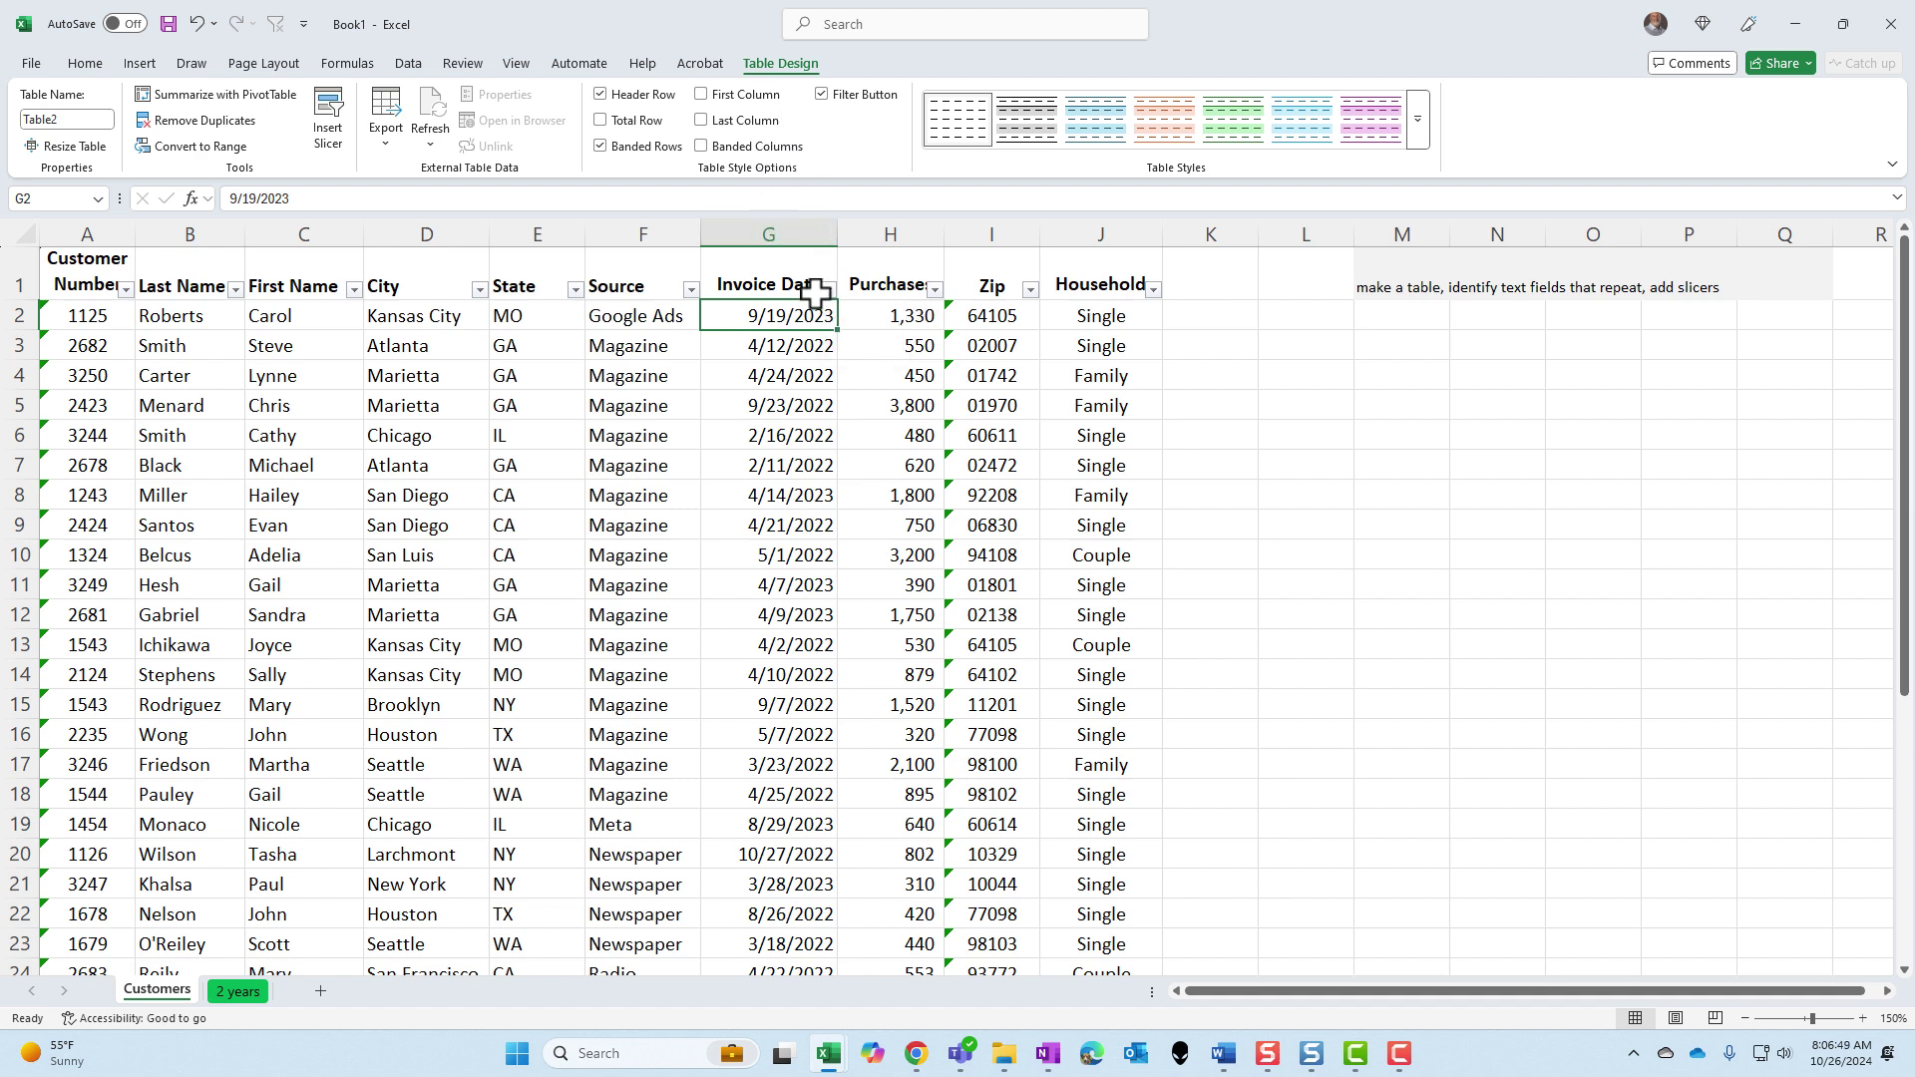
Switch to the 2 years sheet and jump to the dealership table's last cell and back
click(240, 992)
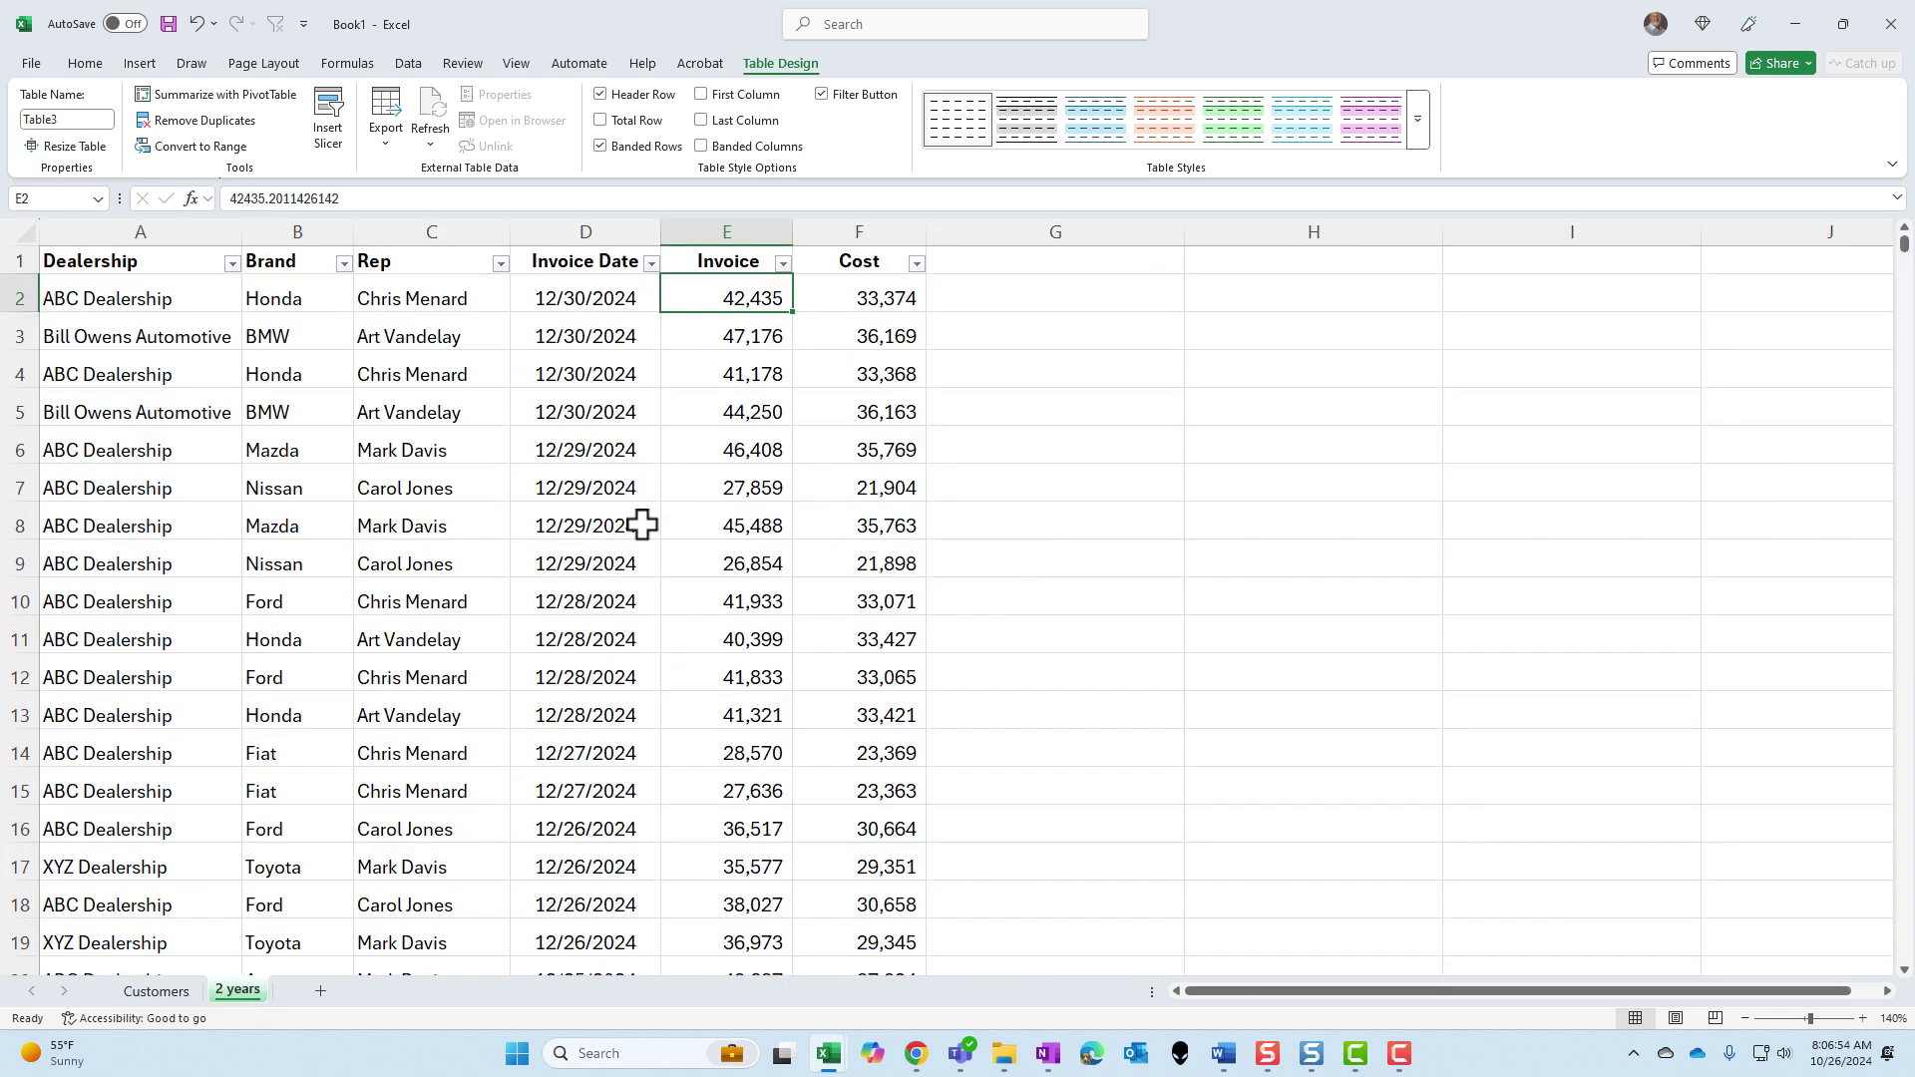
click(483, 303)
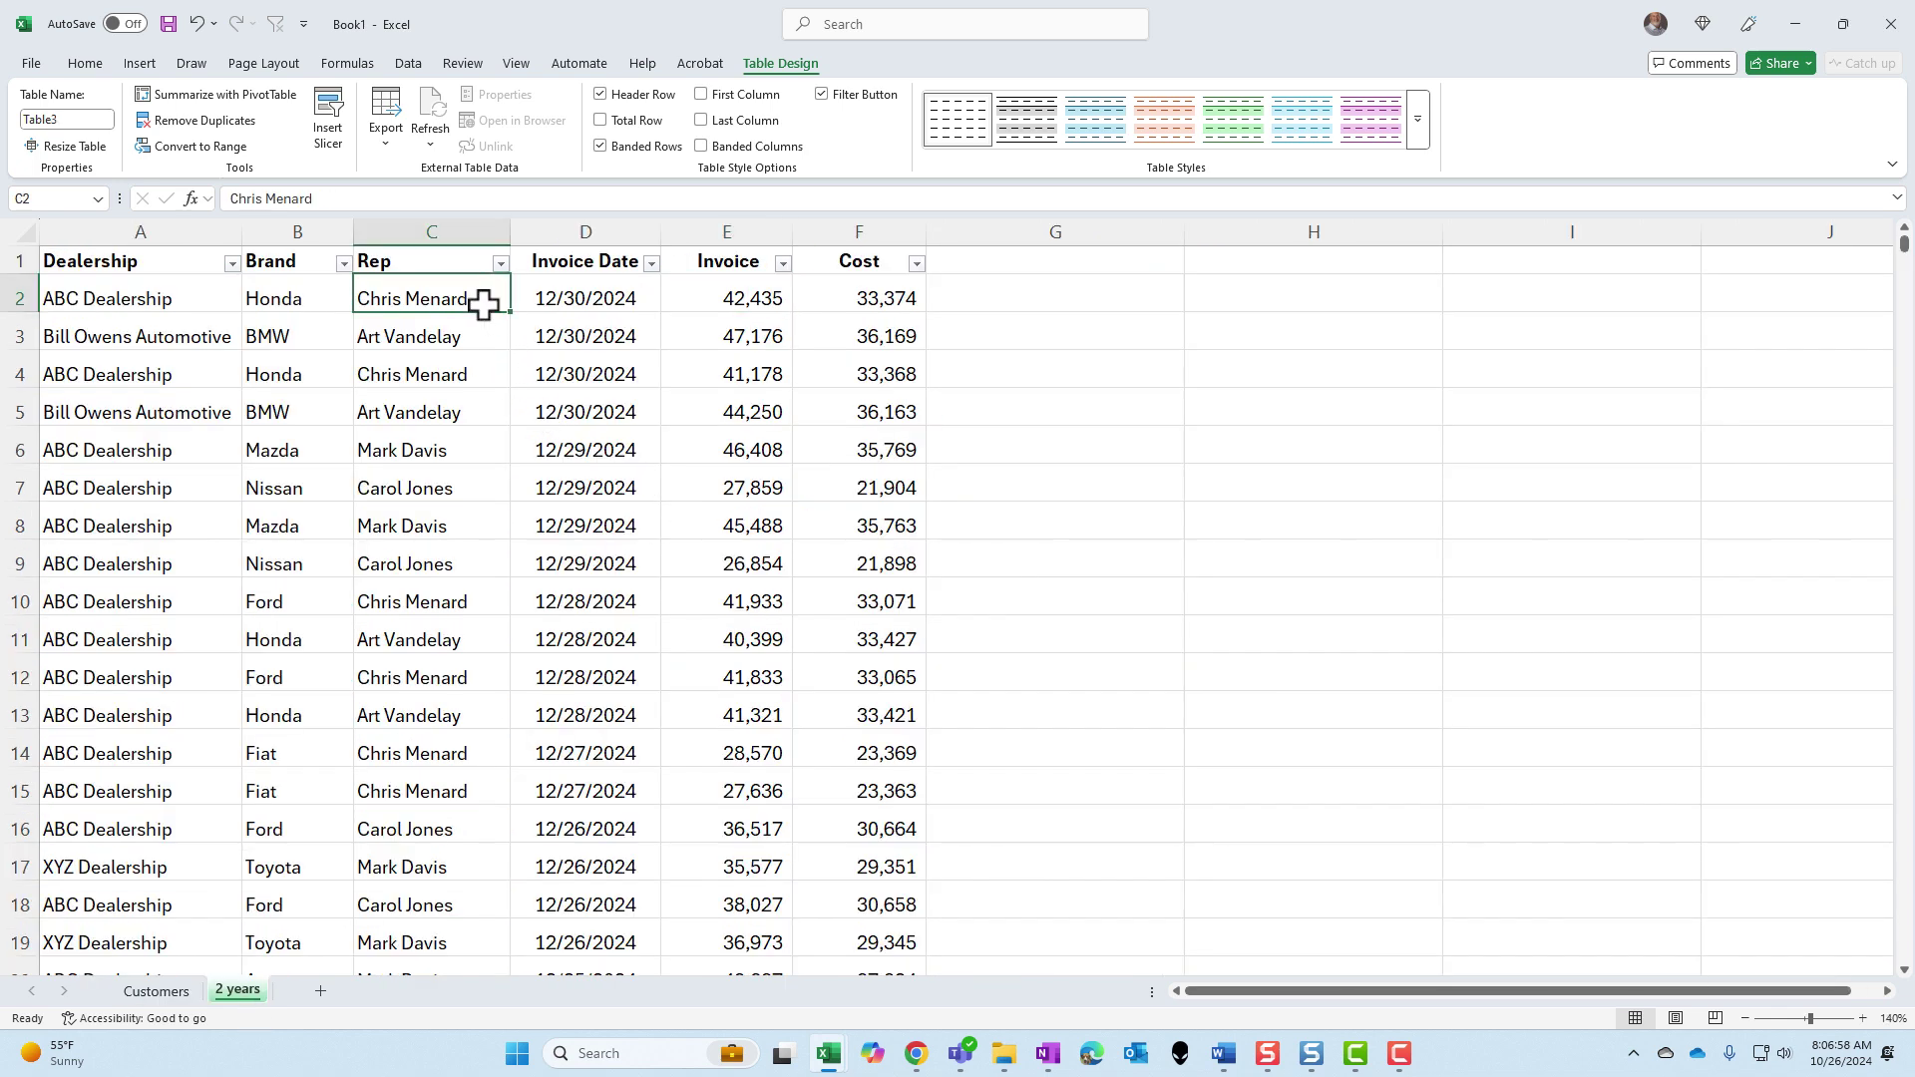
key(ctrl+End)
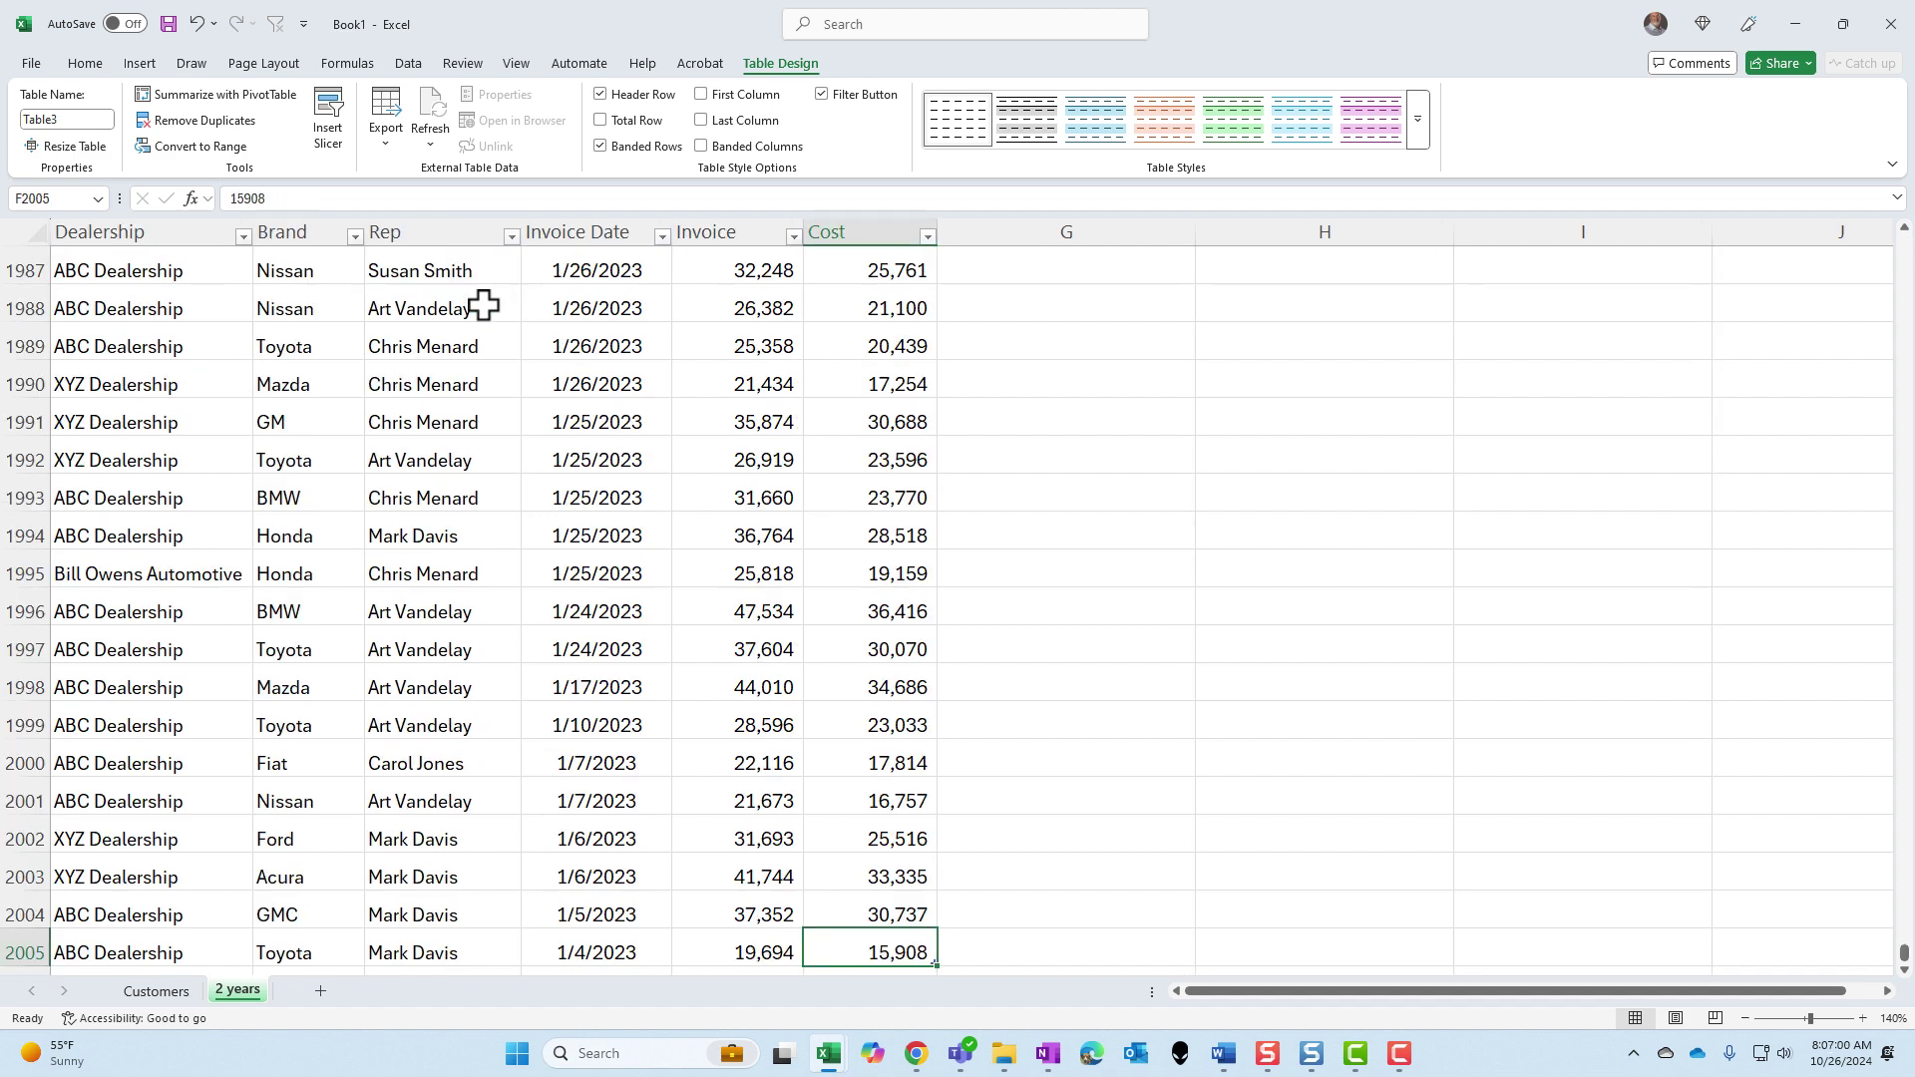
key(ctrl+Home)
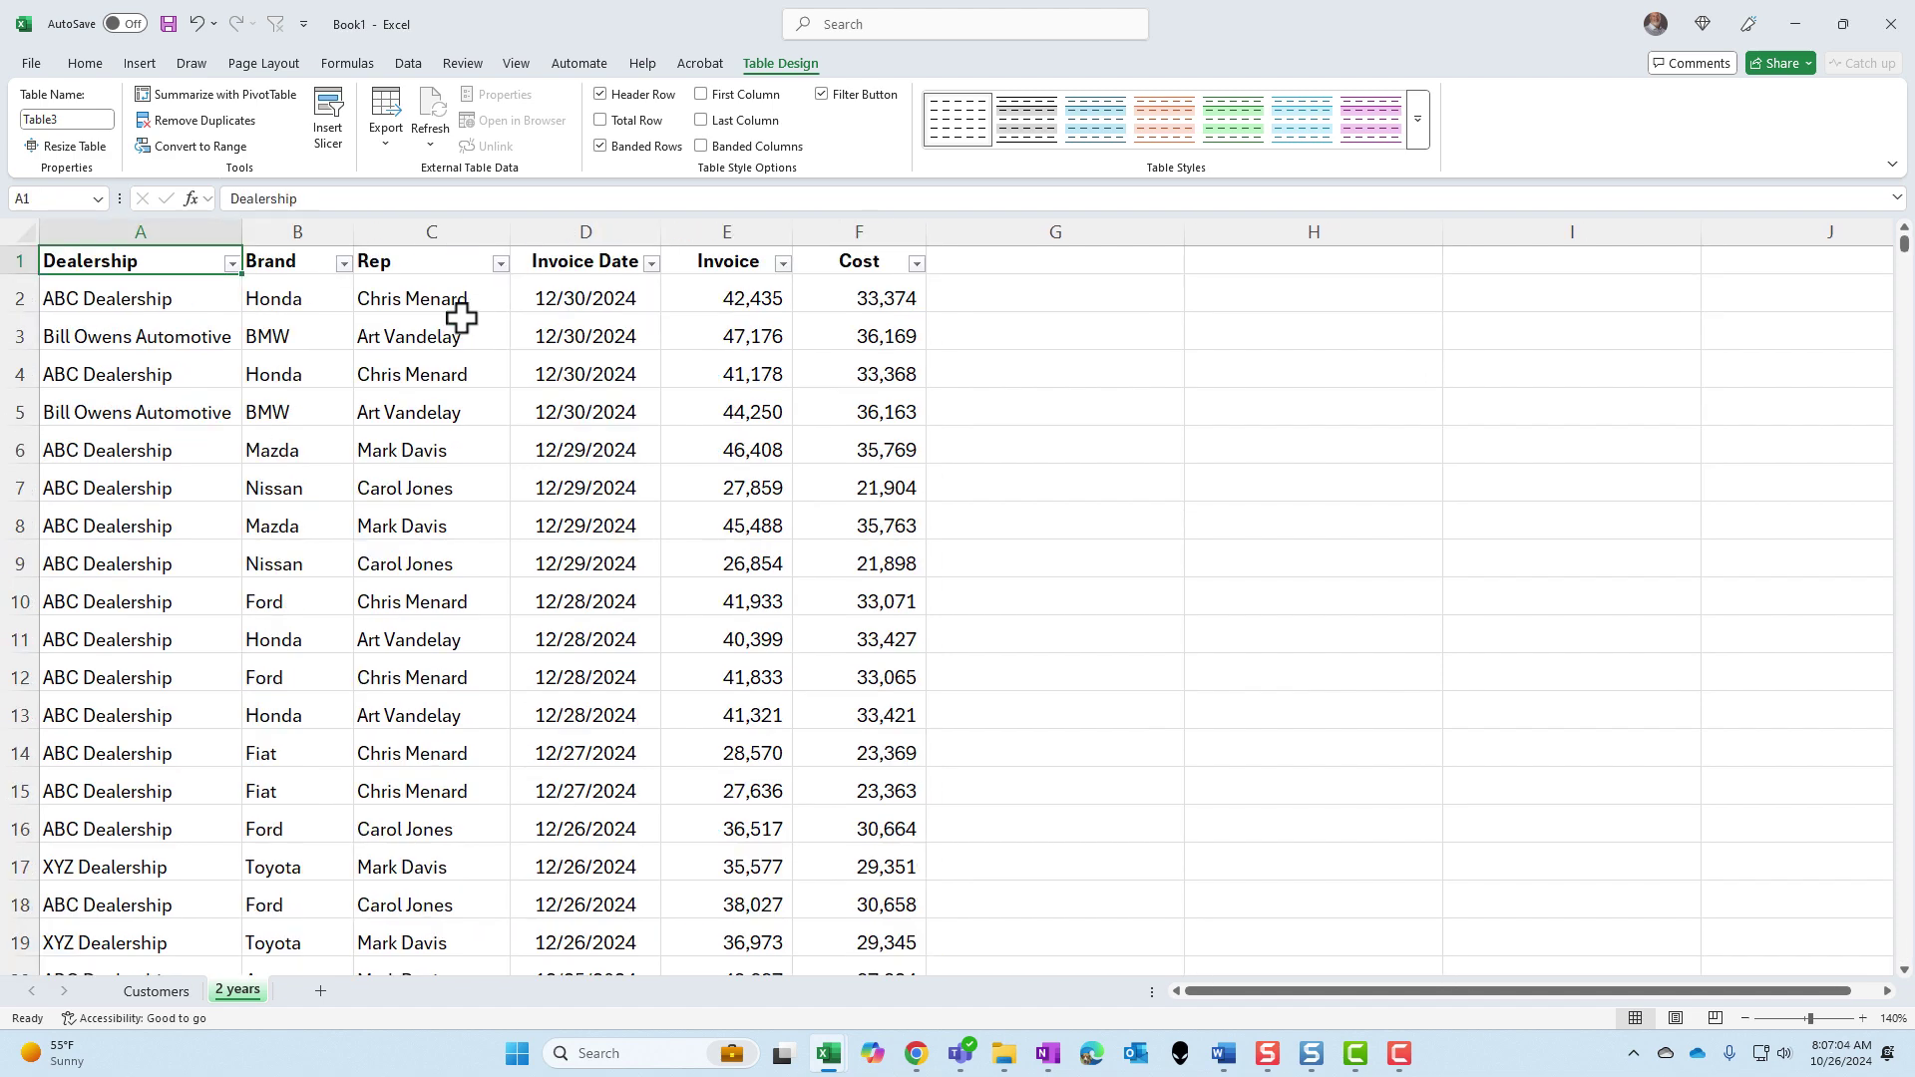
click(549, 296)
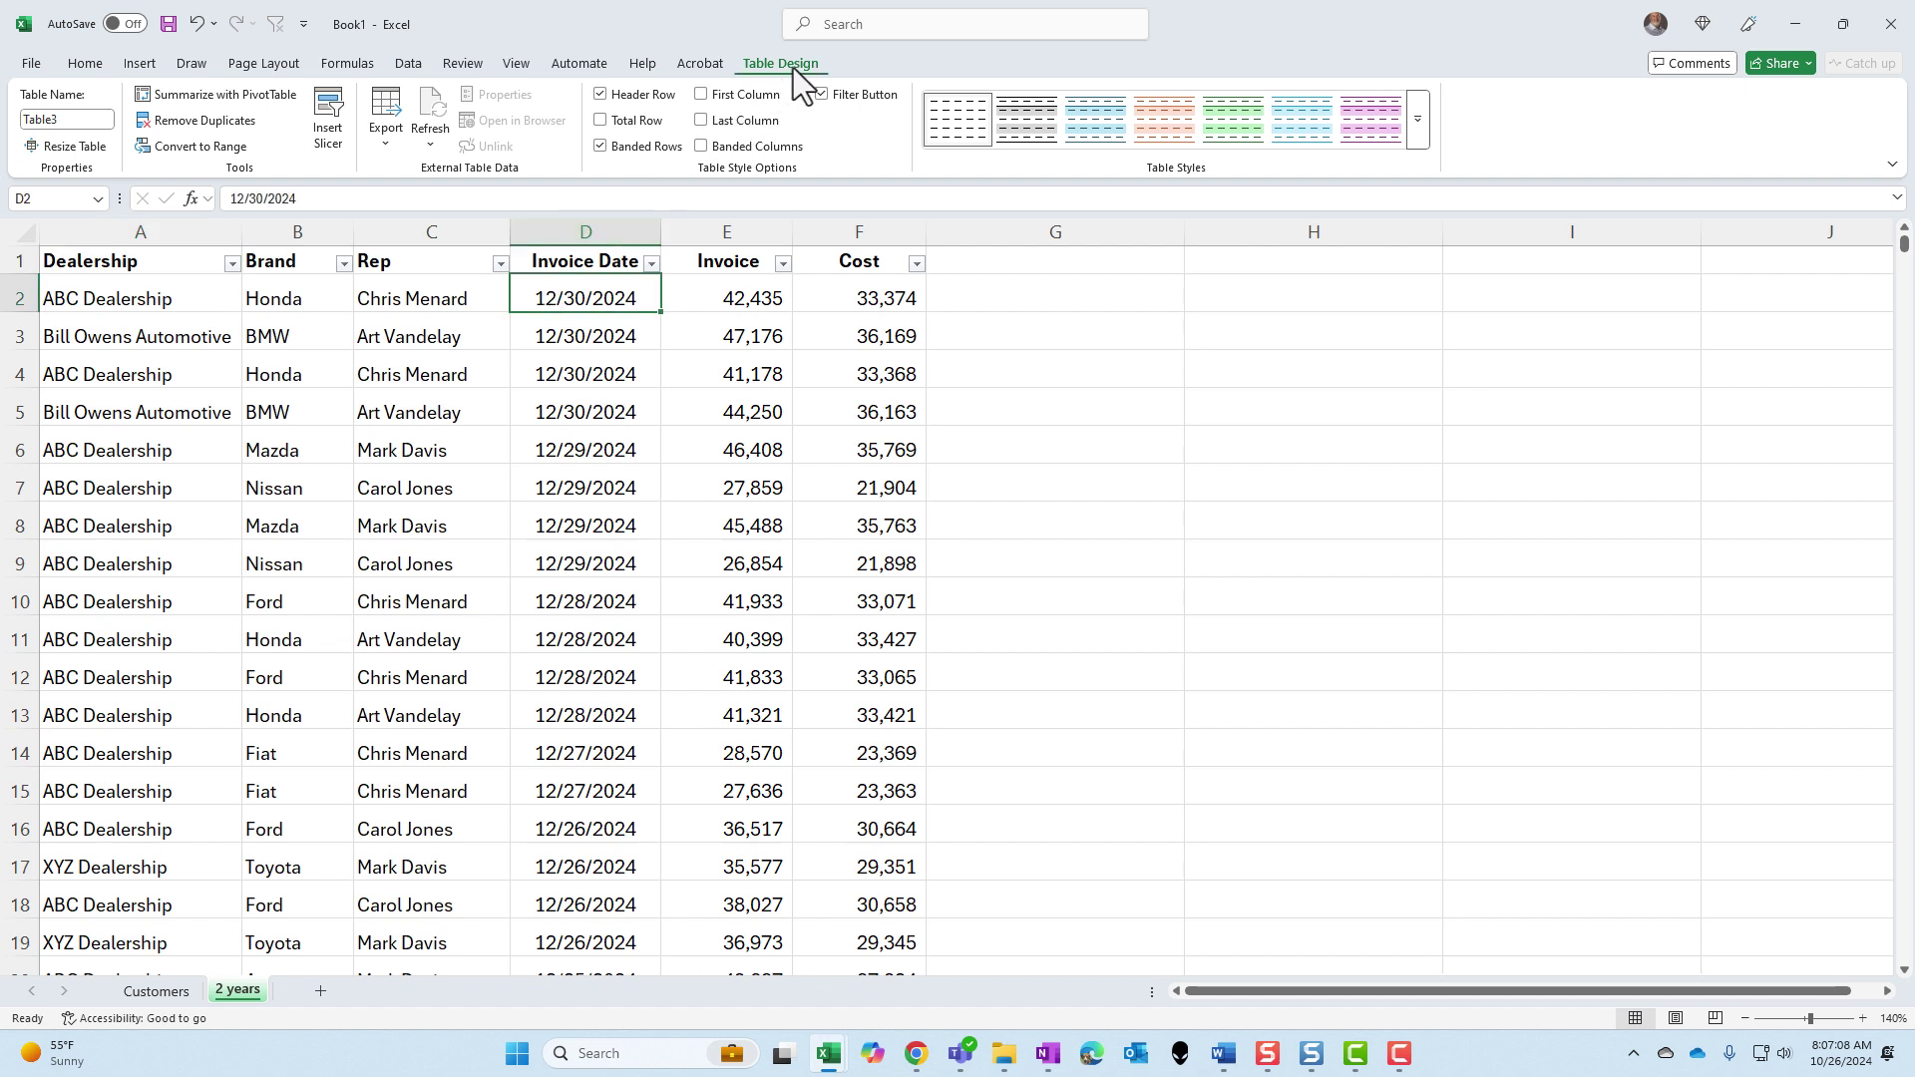
Look at the slicer field list and the Brand filter without changing anything
click(332, 139)
drag(1161, 392, 1101, 278)
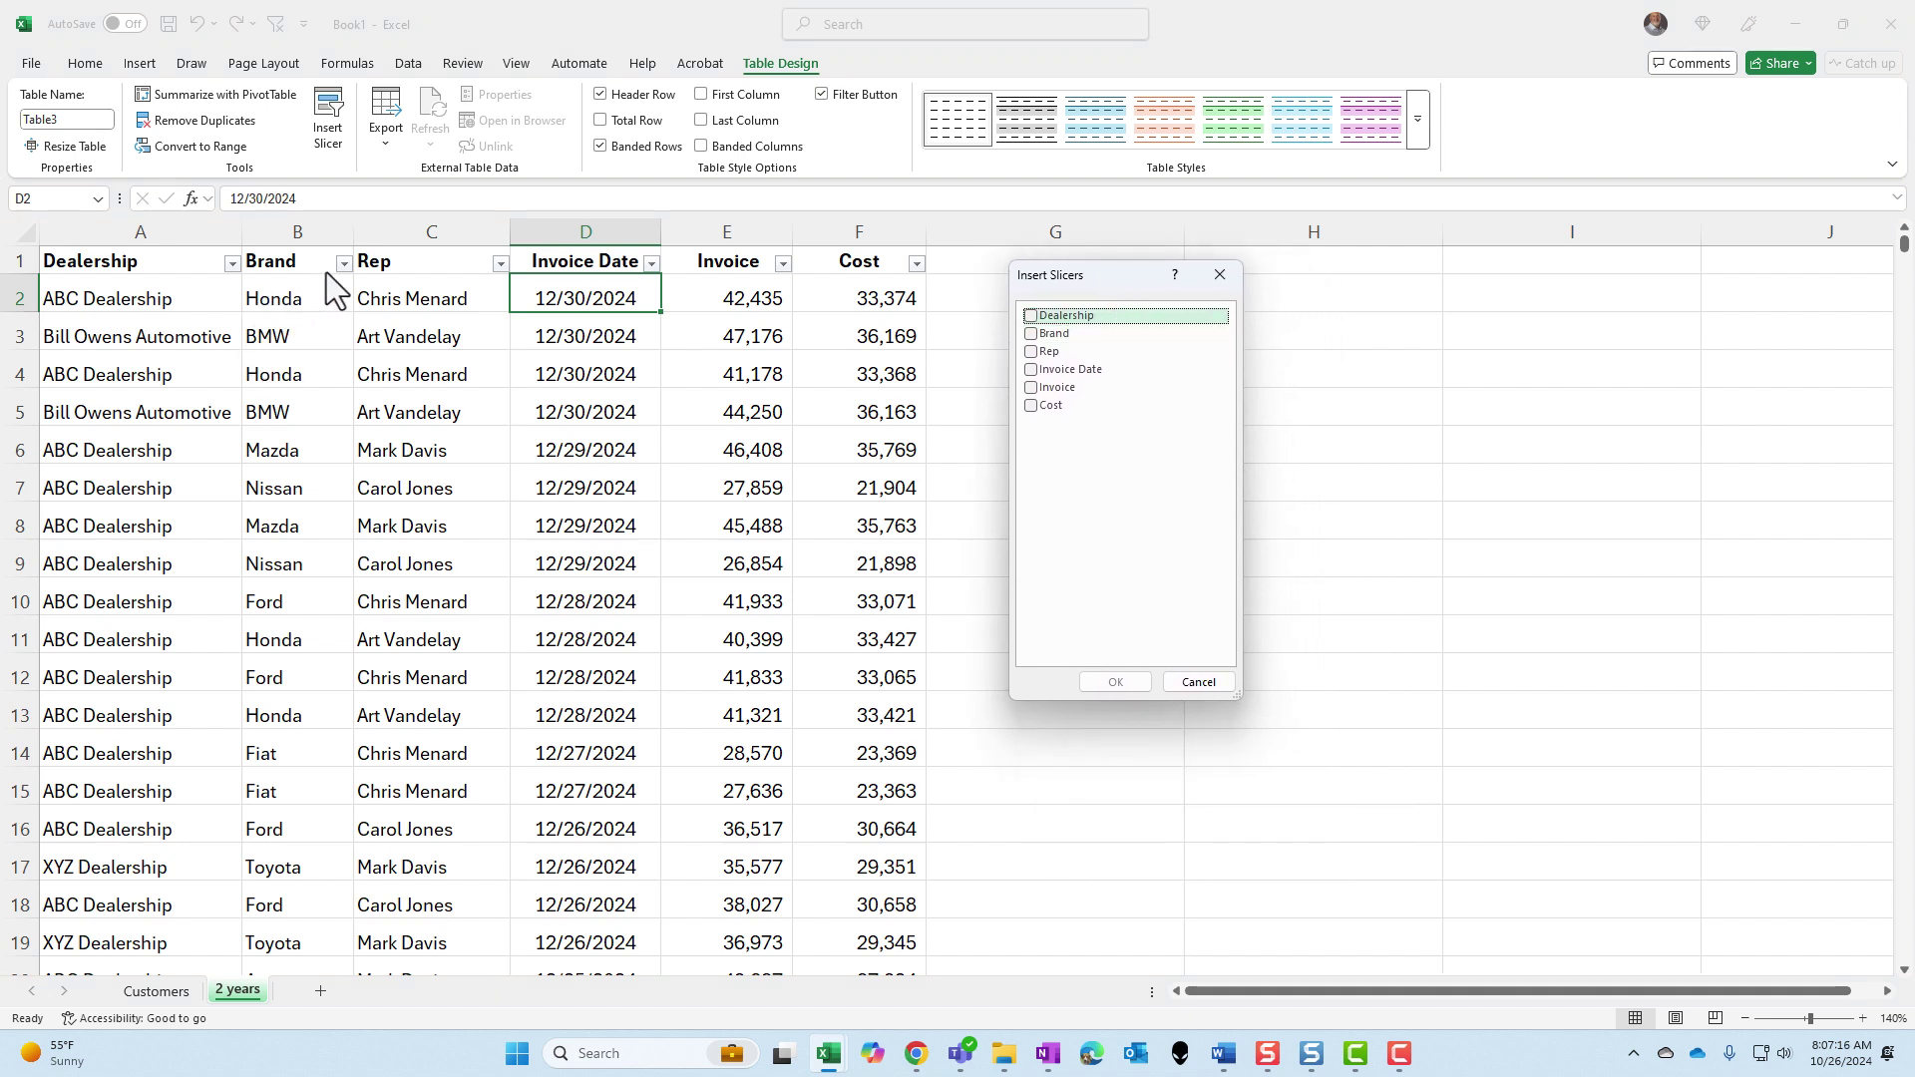
click(1199, 682)
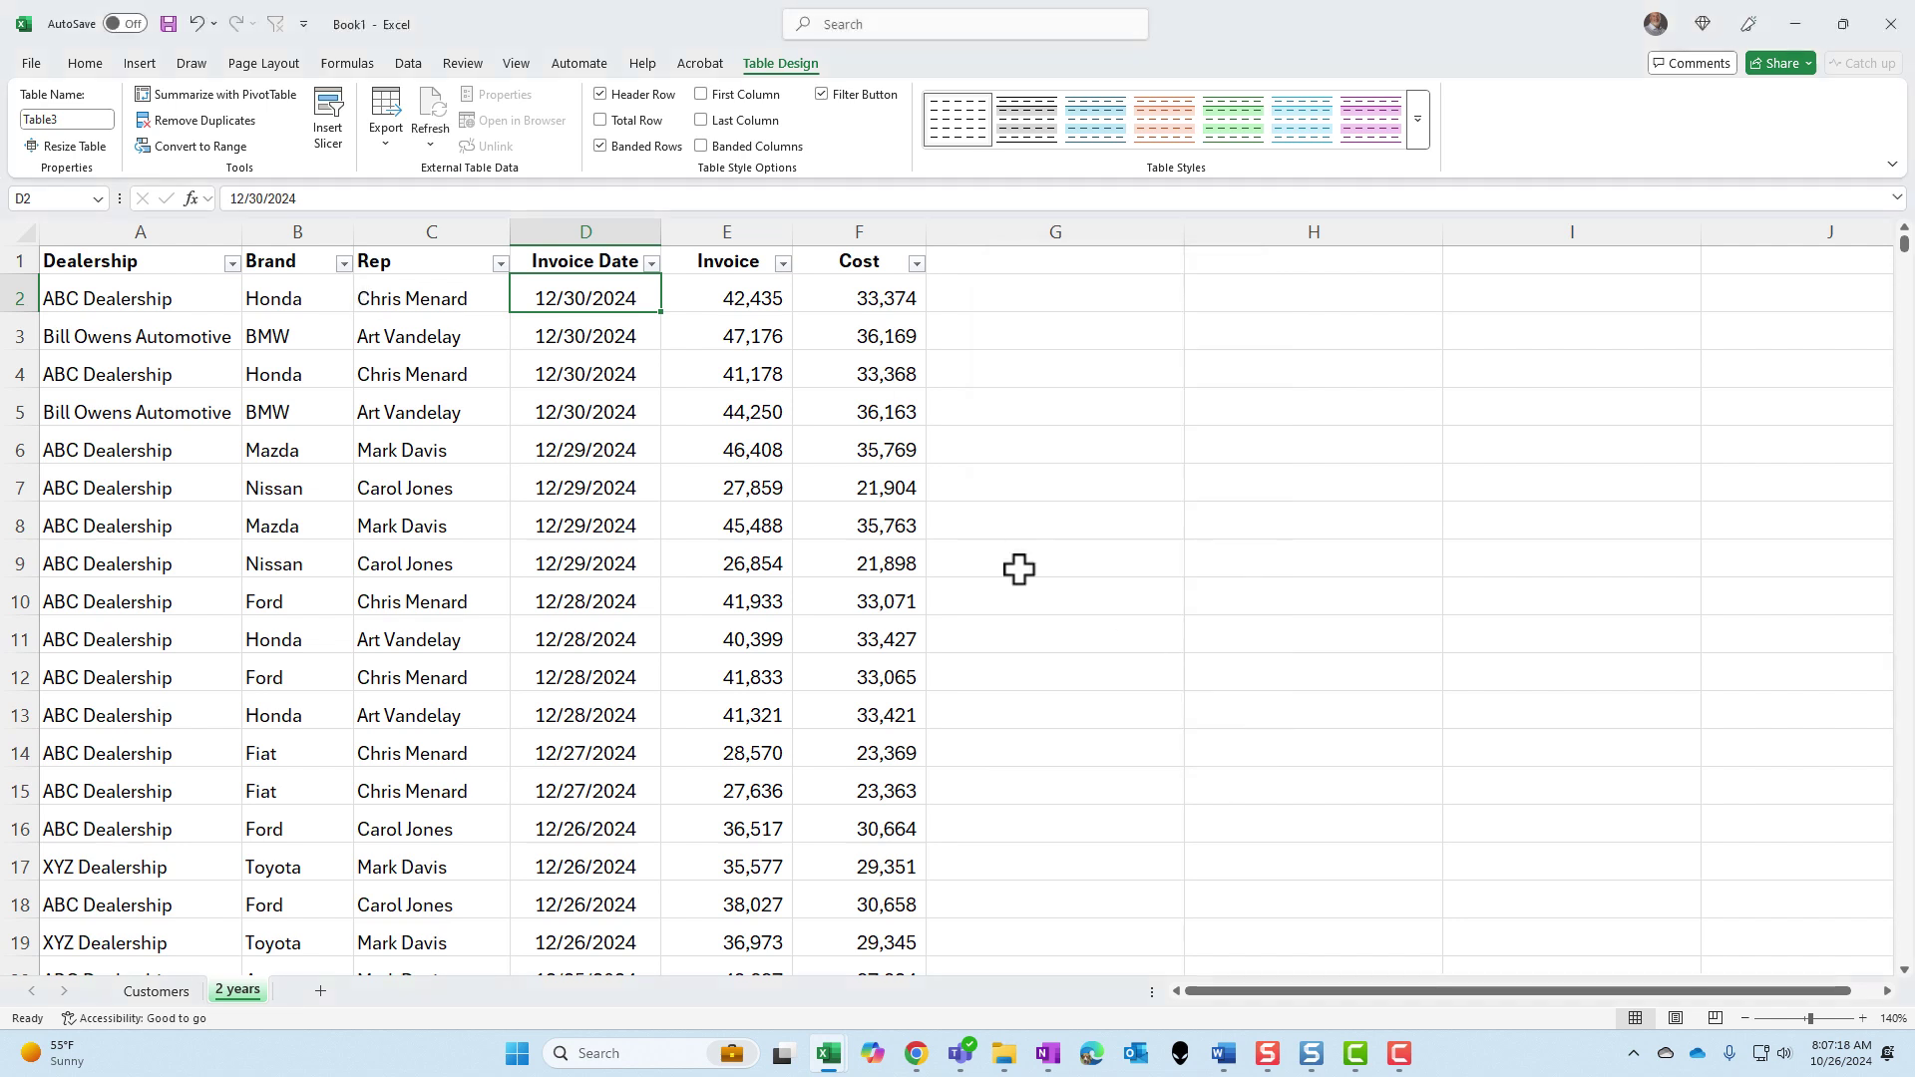
click(344, 264)
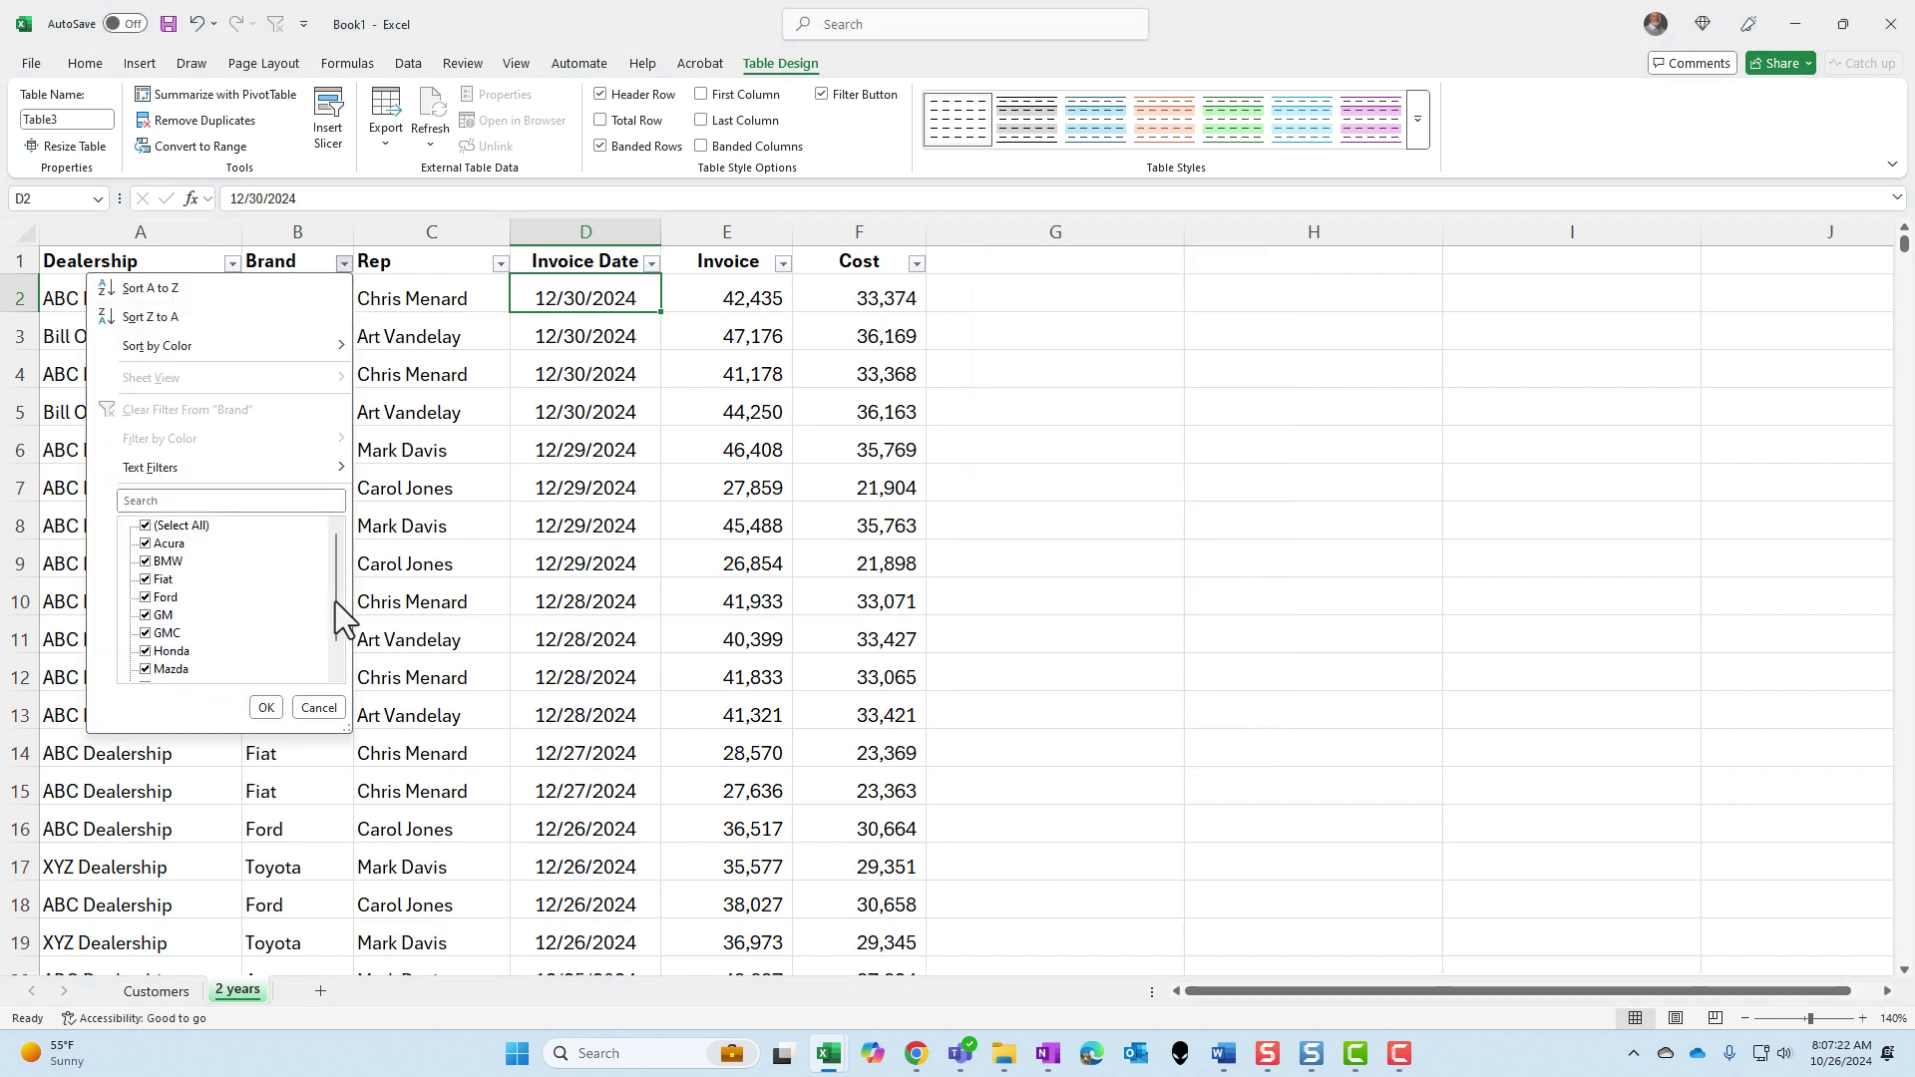
mouse_move(335, 602)
mouse_down()
mouse_move(337, 652)
mouse_move(338, 566)
mouse_up()
click(319, 706)
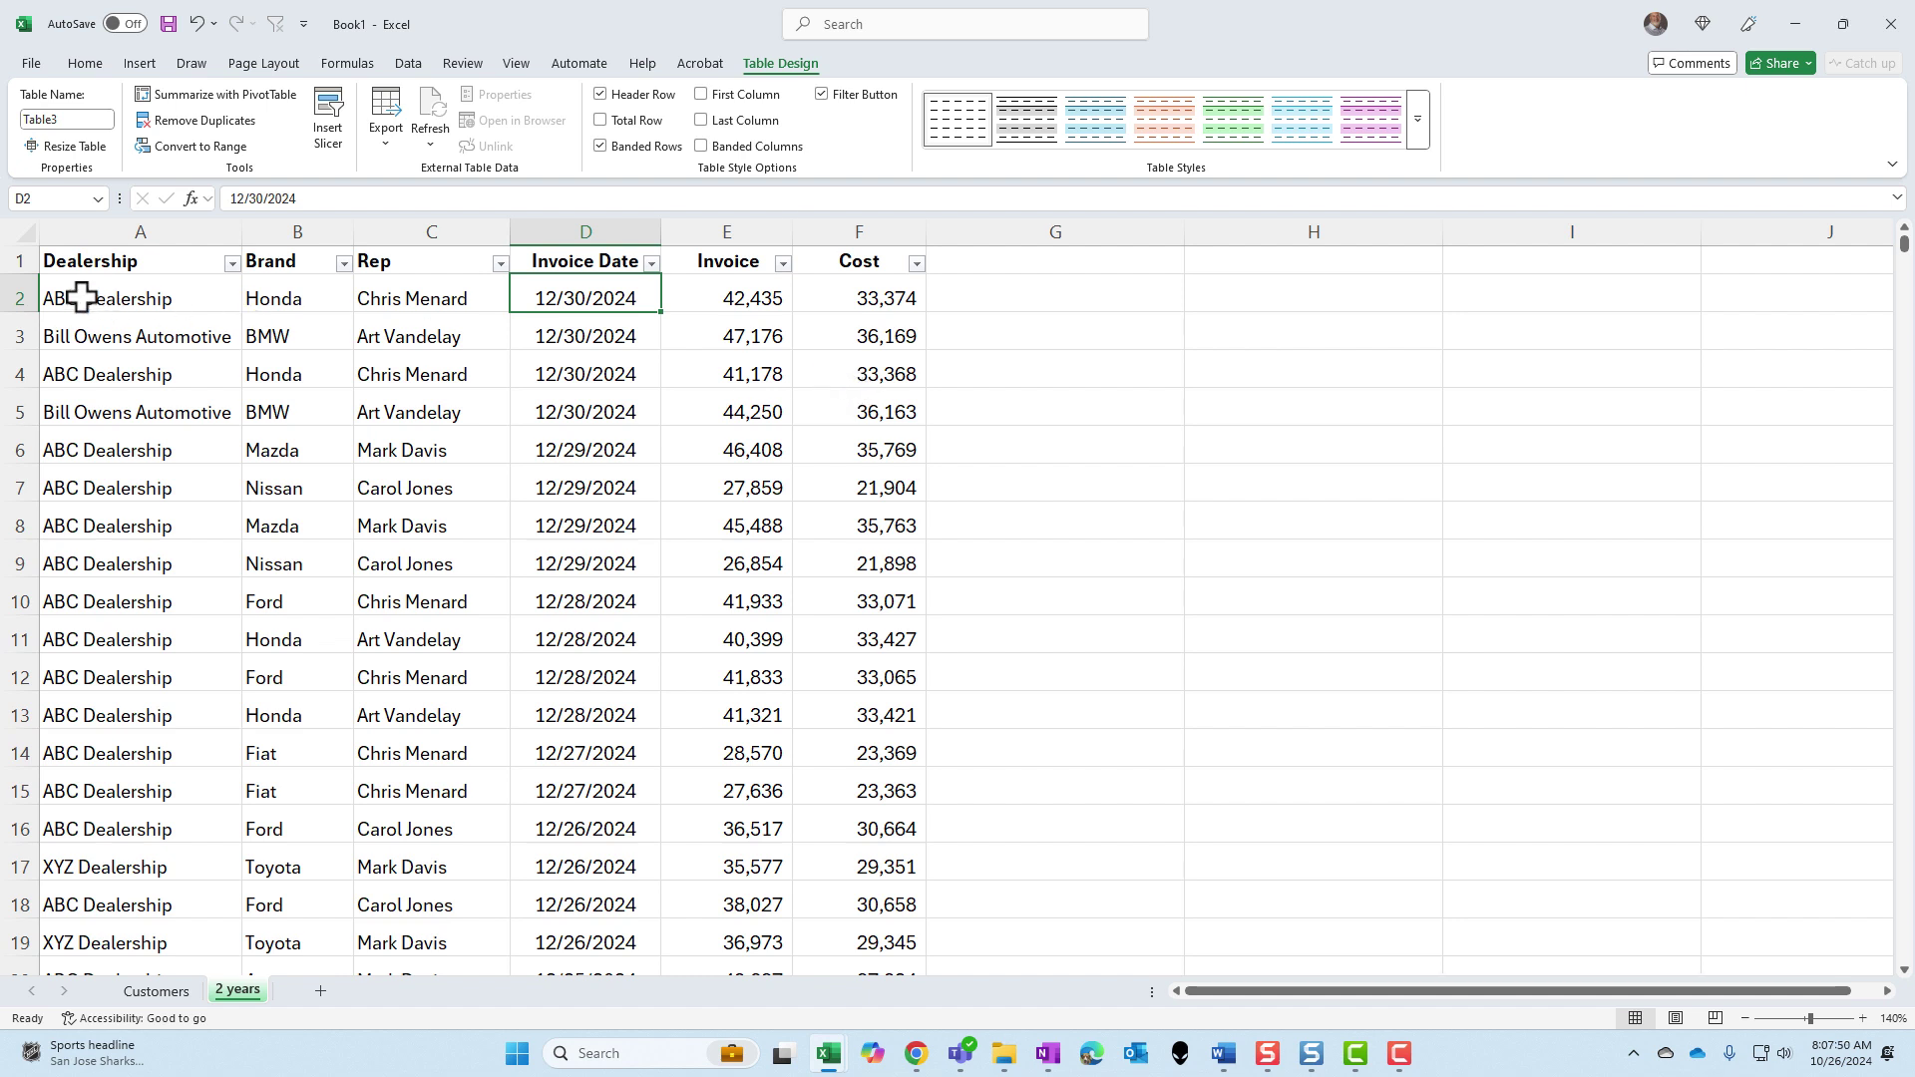
Select rows 1 through 6 and insert blank rows above the dealership table
click(23, 265)
drag(22, 265, 18, 449)
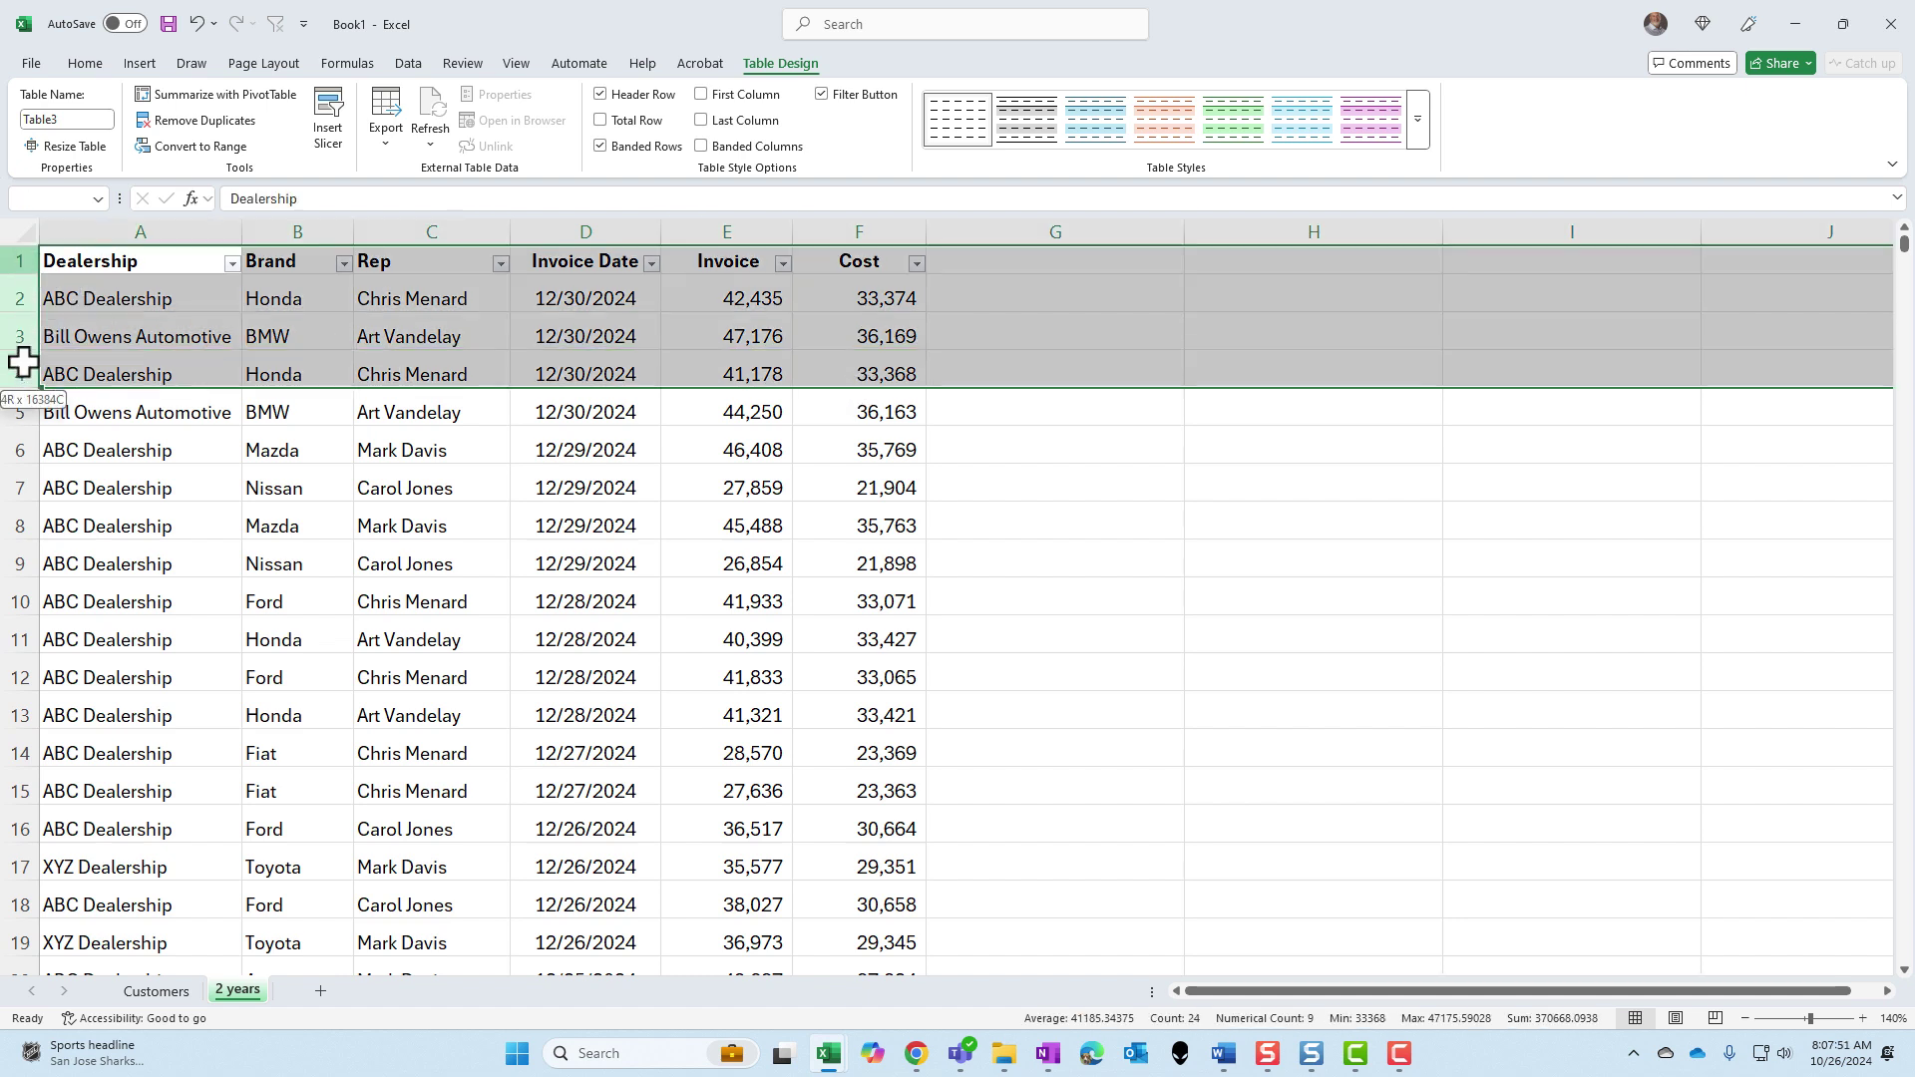
right_click(18, 450)
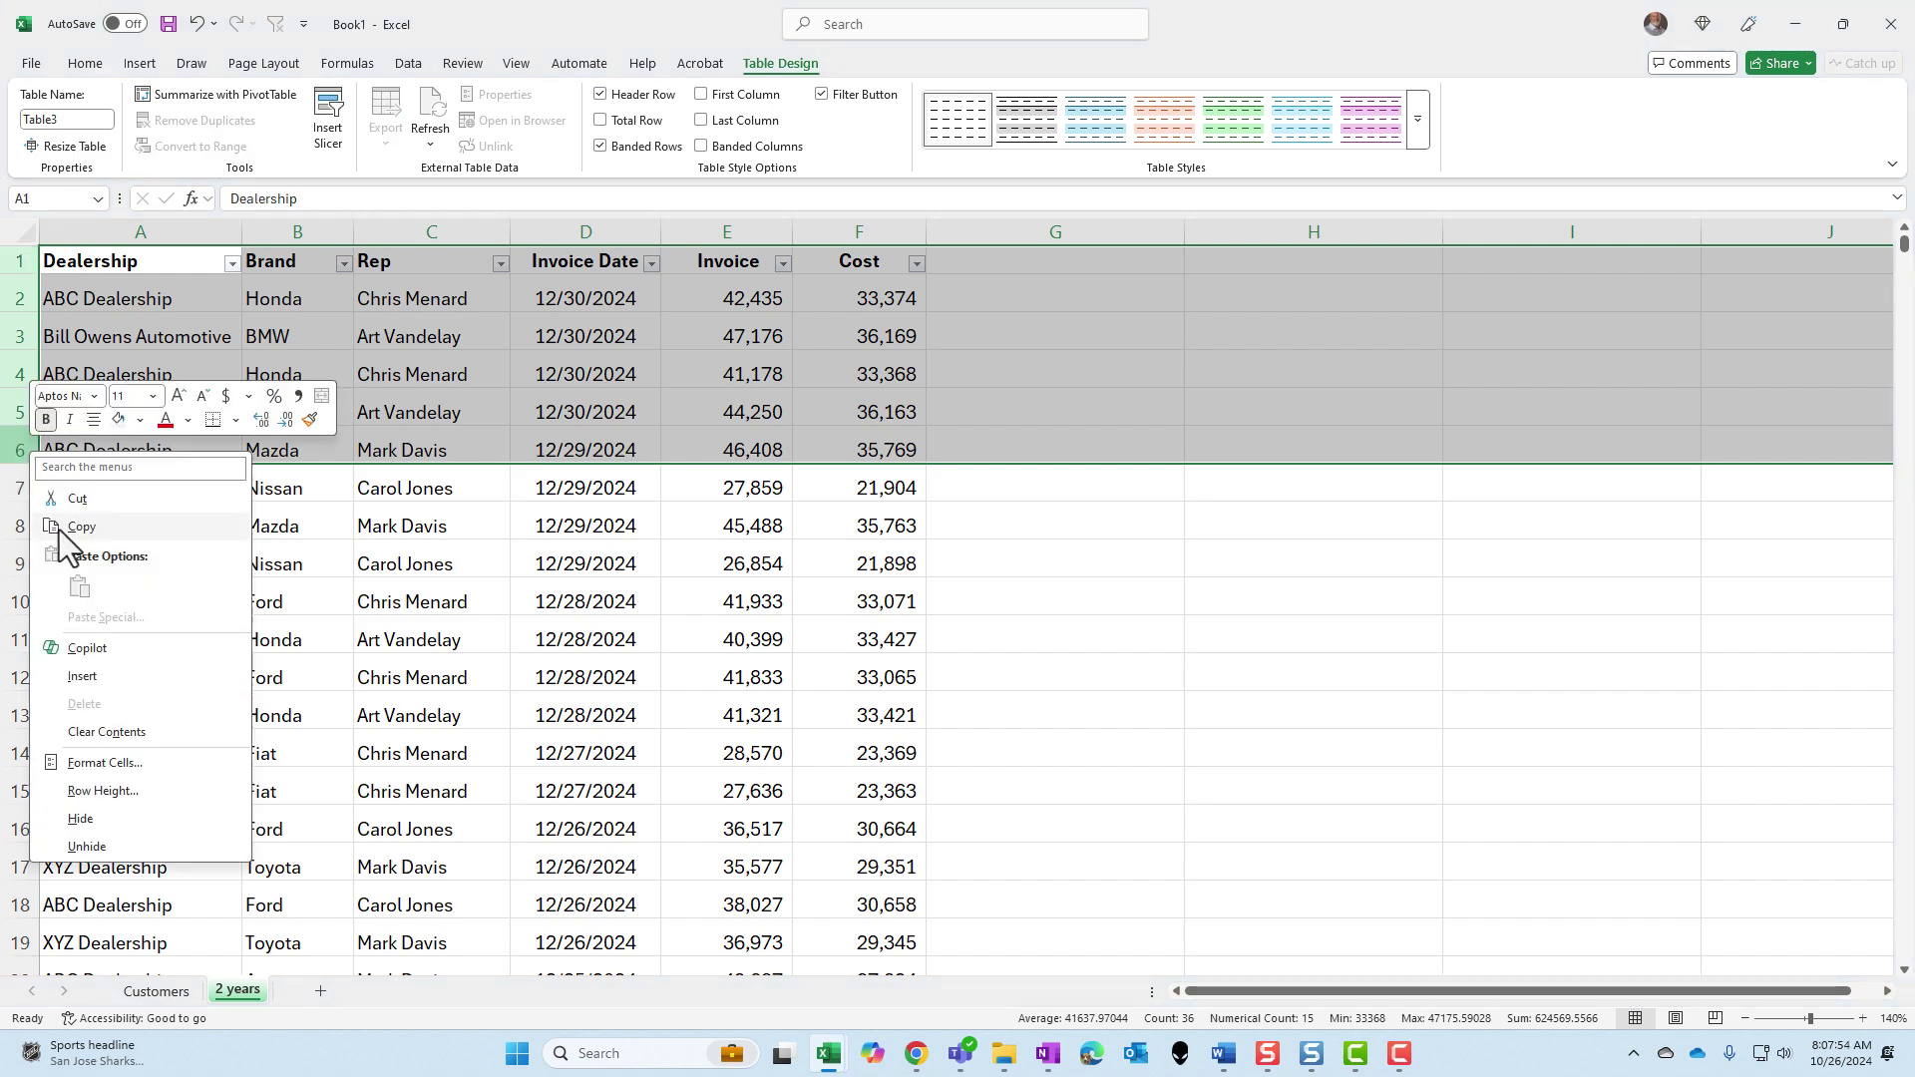
key(Escape)
click(405, 526)
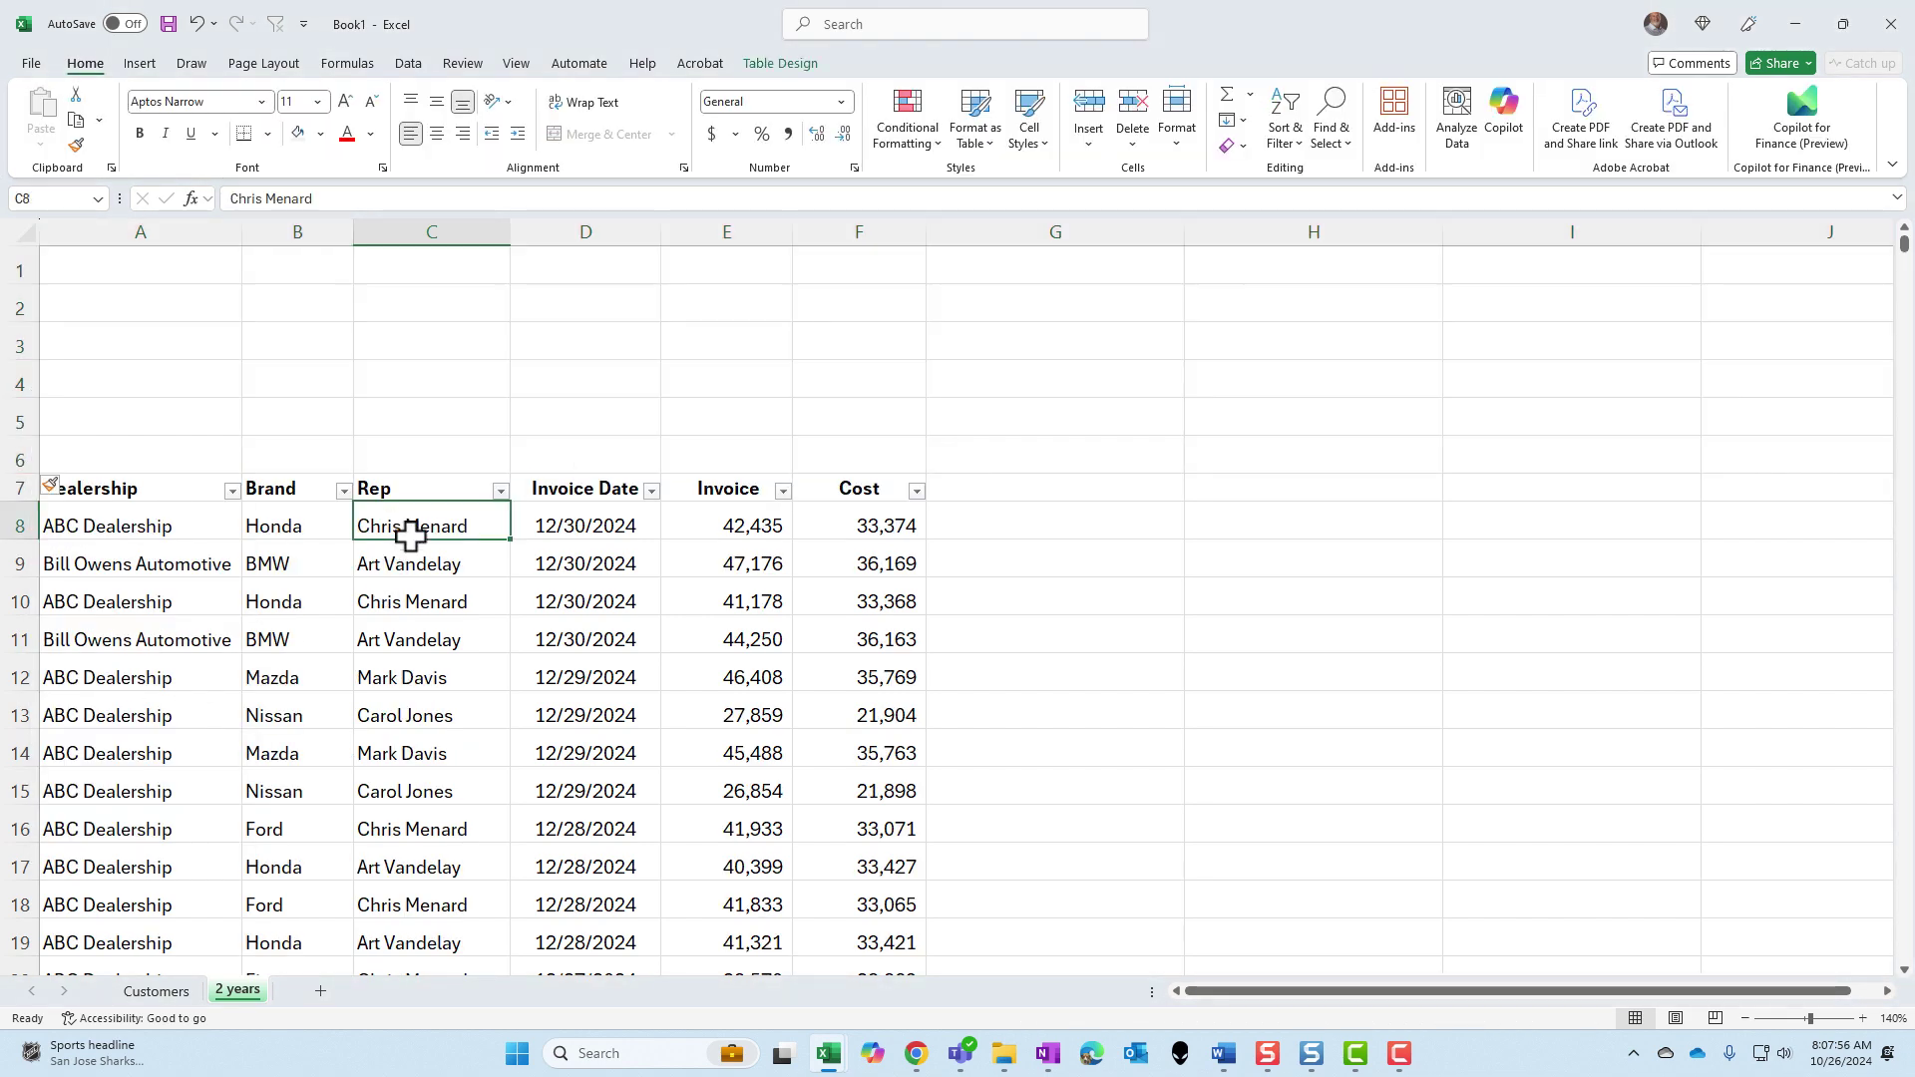
Tick Brand, Rep and Dealership as slicer fields for the dealership table
click(770, 64)
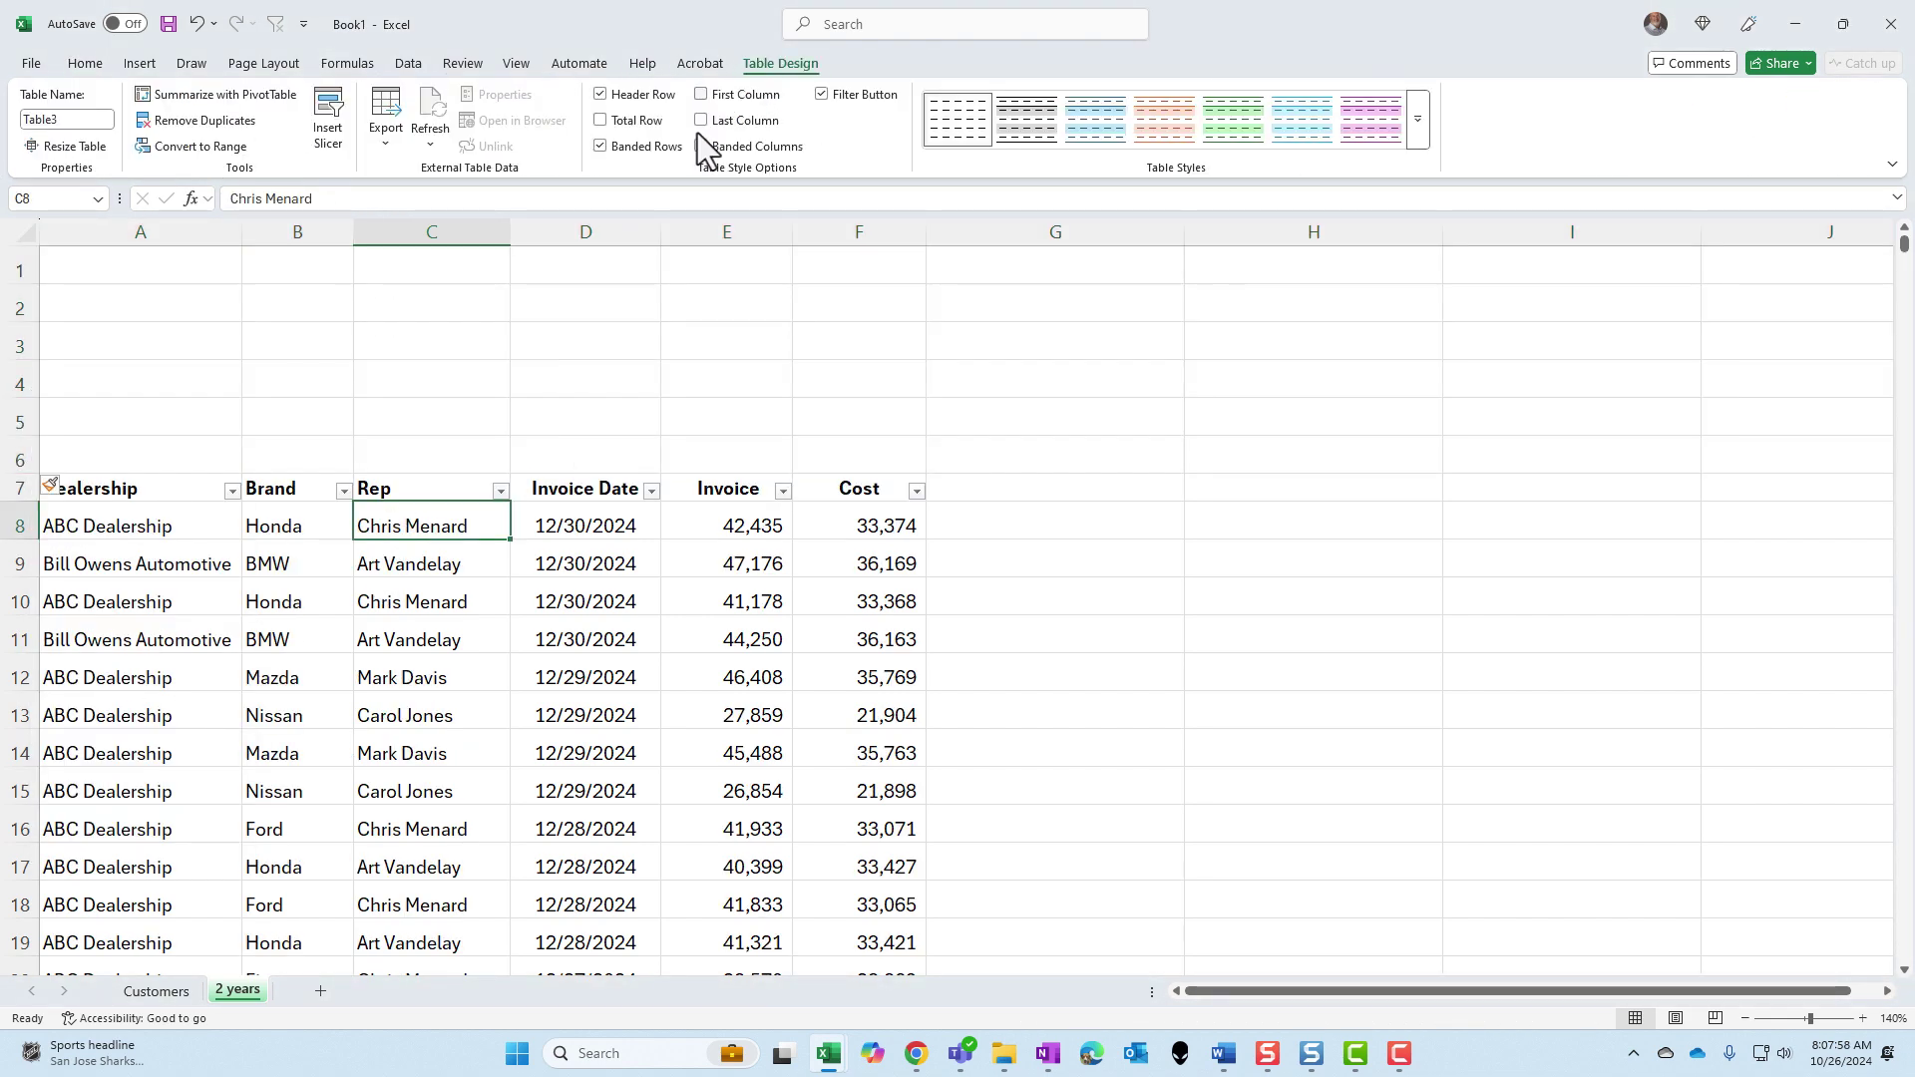
click(335, 139)
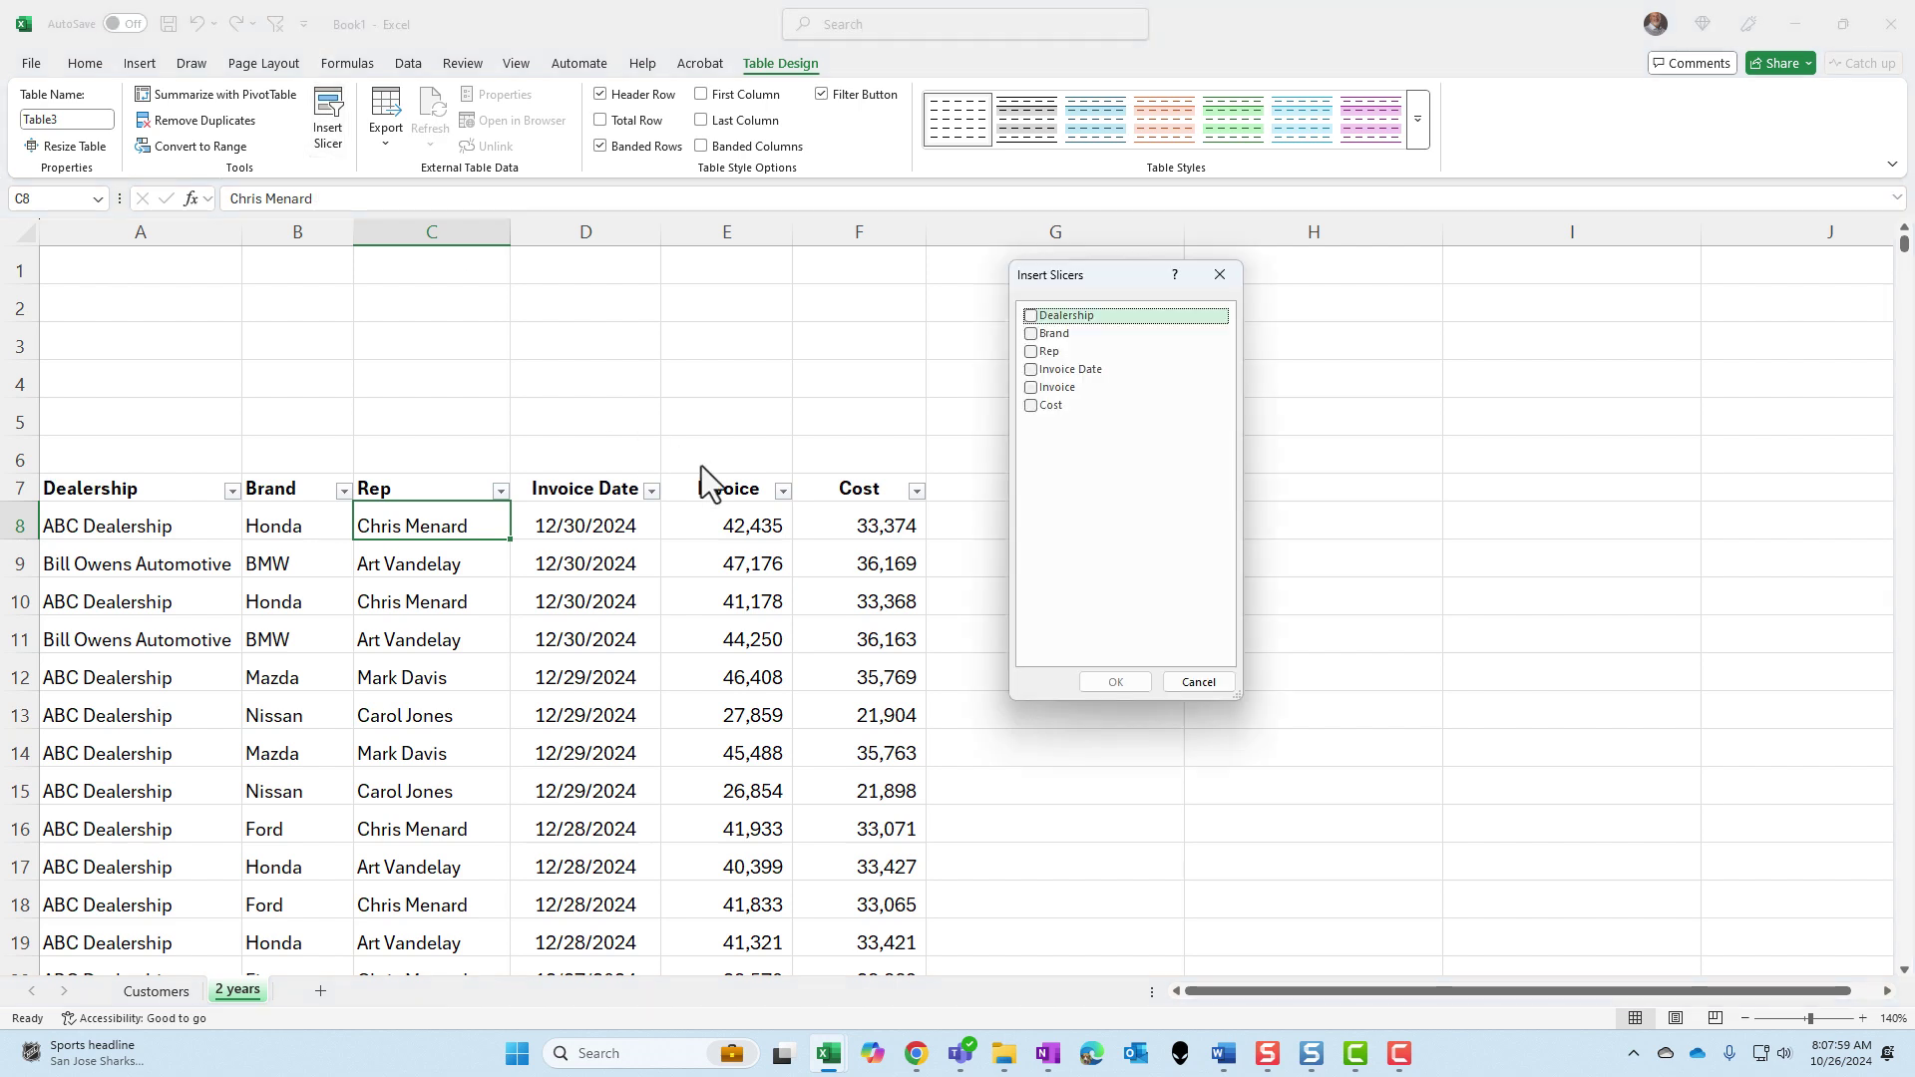
click(1031, 333)
click(1032, 353)
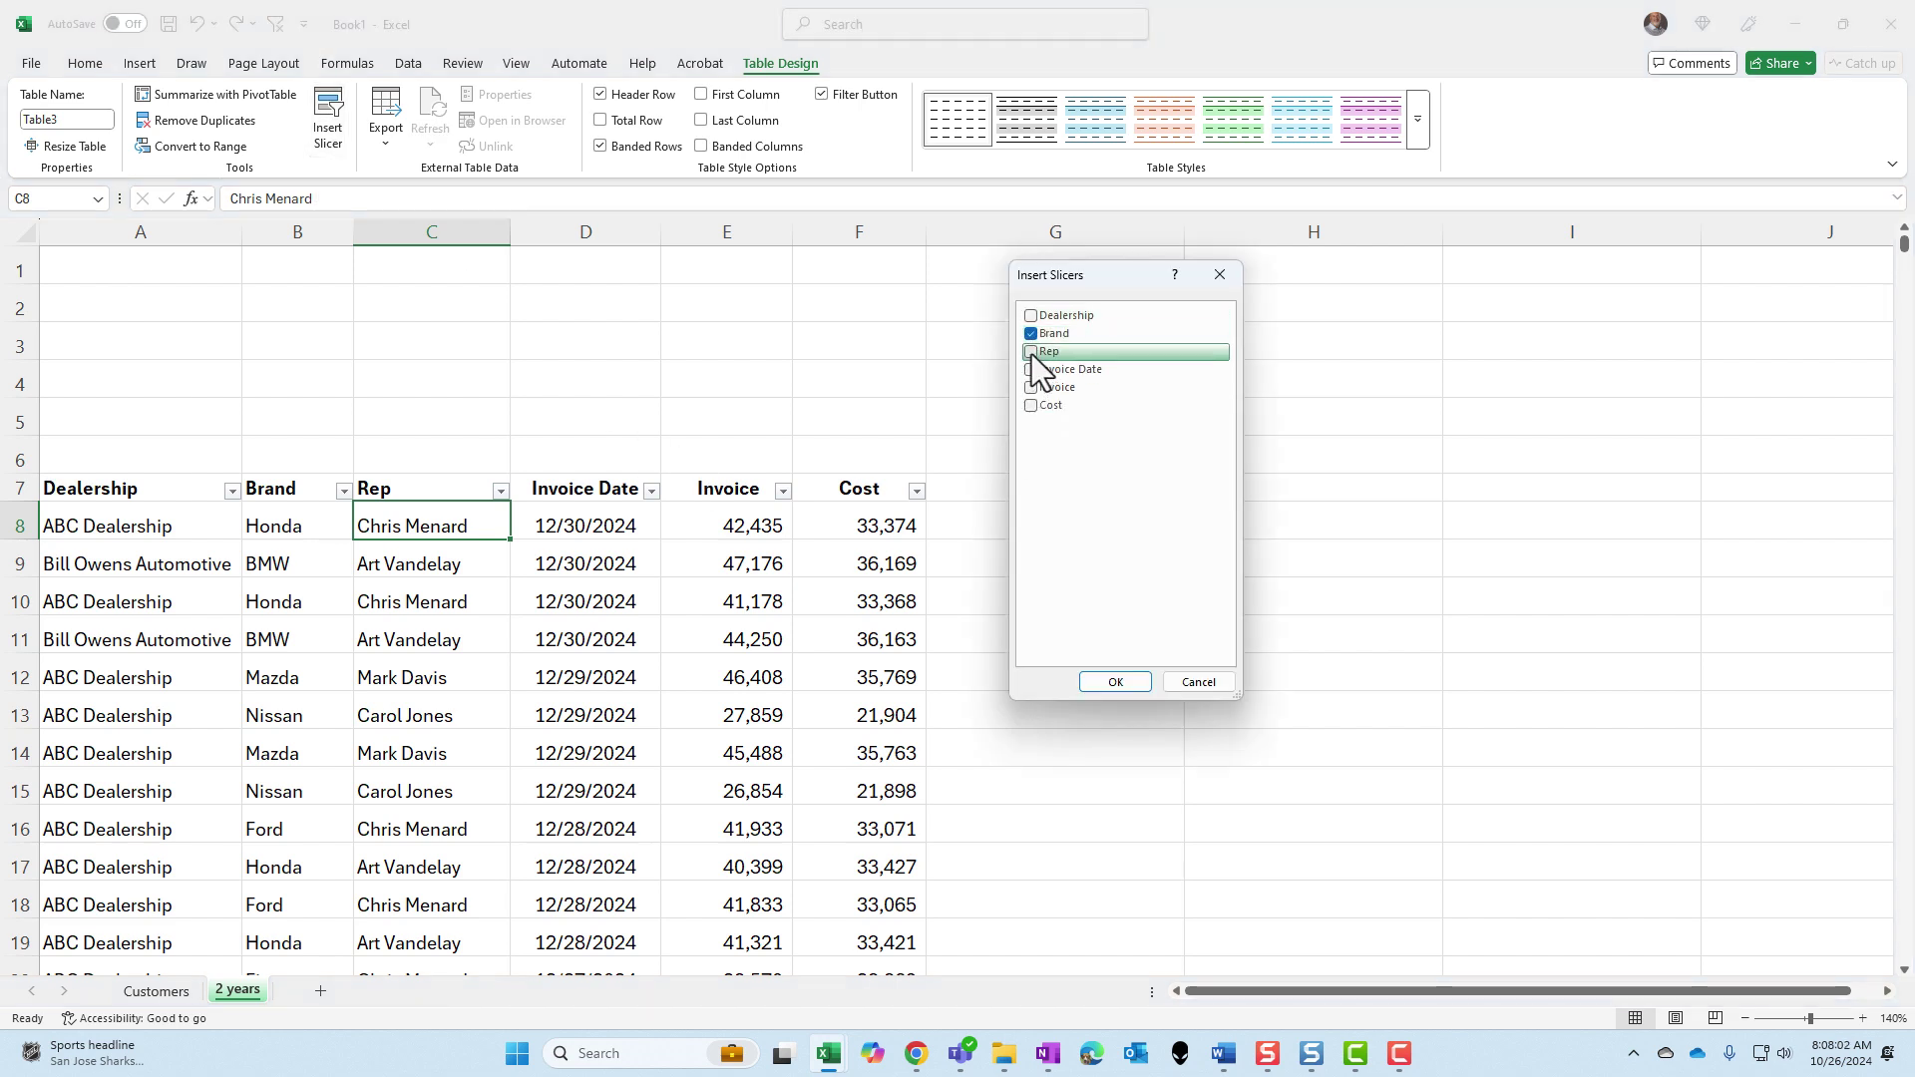
click(1028, 315)
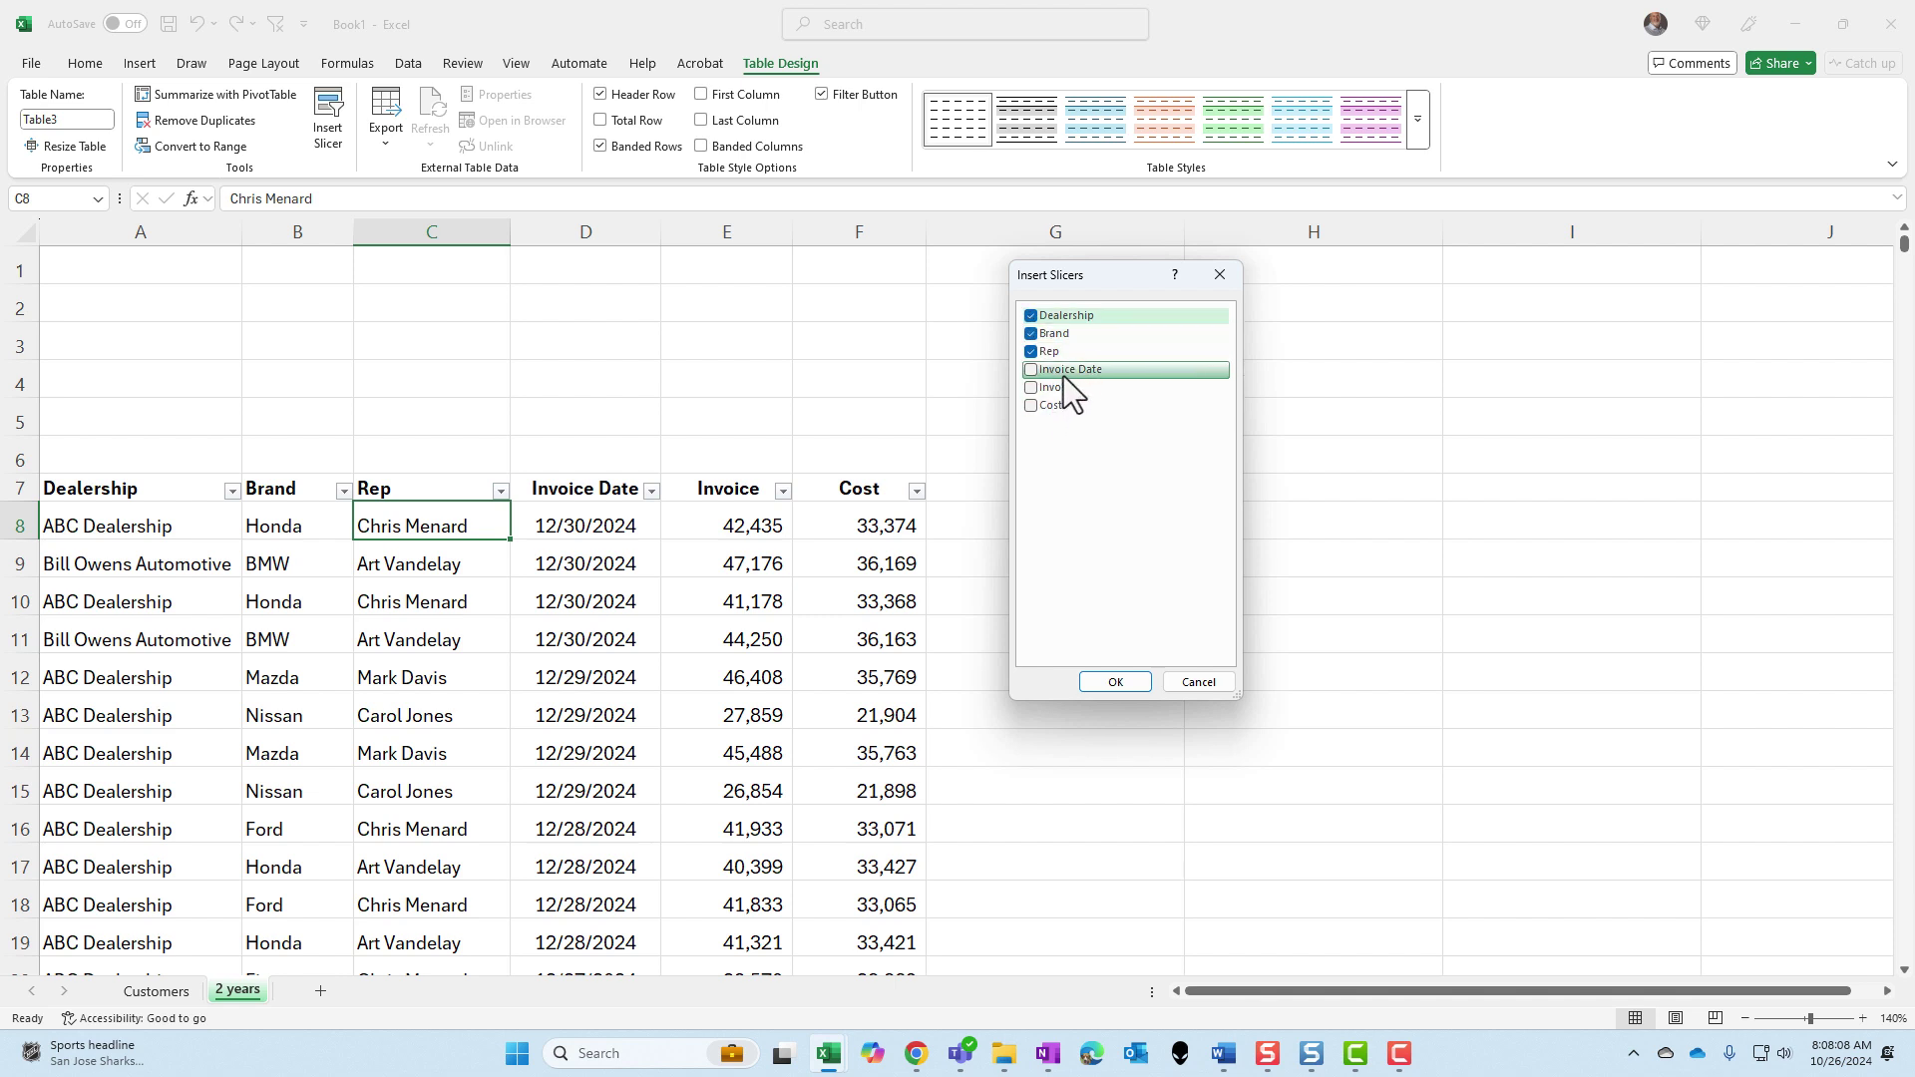
Create the three slicers and move the Rep slicer off the Brand slicer
click(1145, 684)
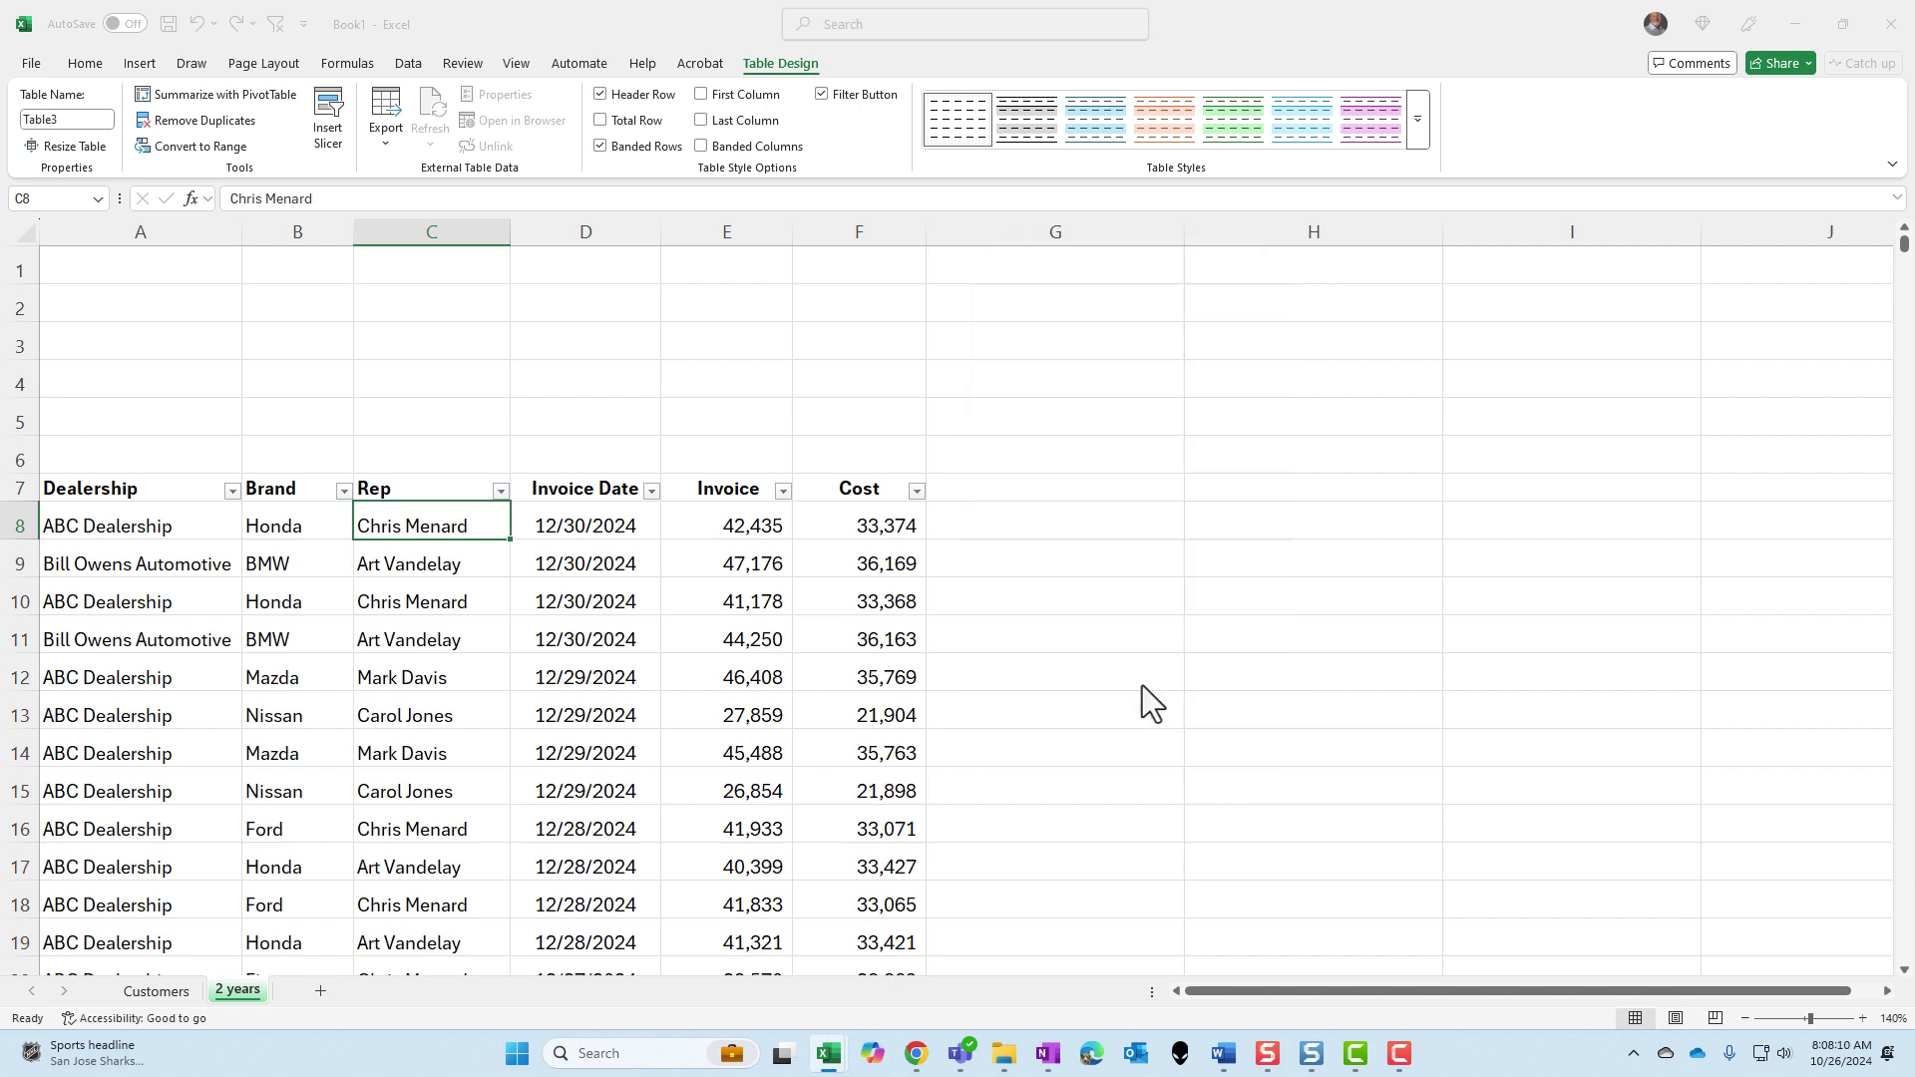
mouse_move(1040, 535)
mouse_down()
mouse_move(803, 483)
mouse_move(621, 309)
mouse_move(658, 307)
mouse_up()
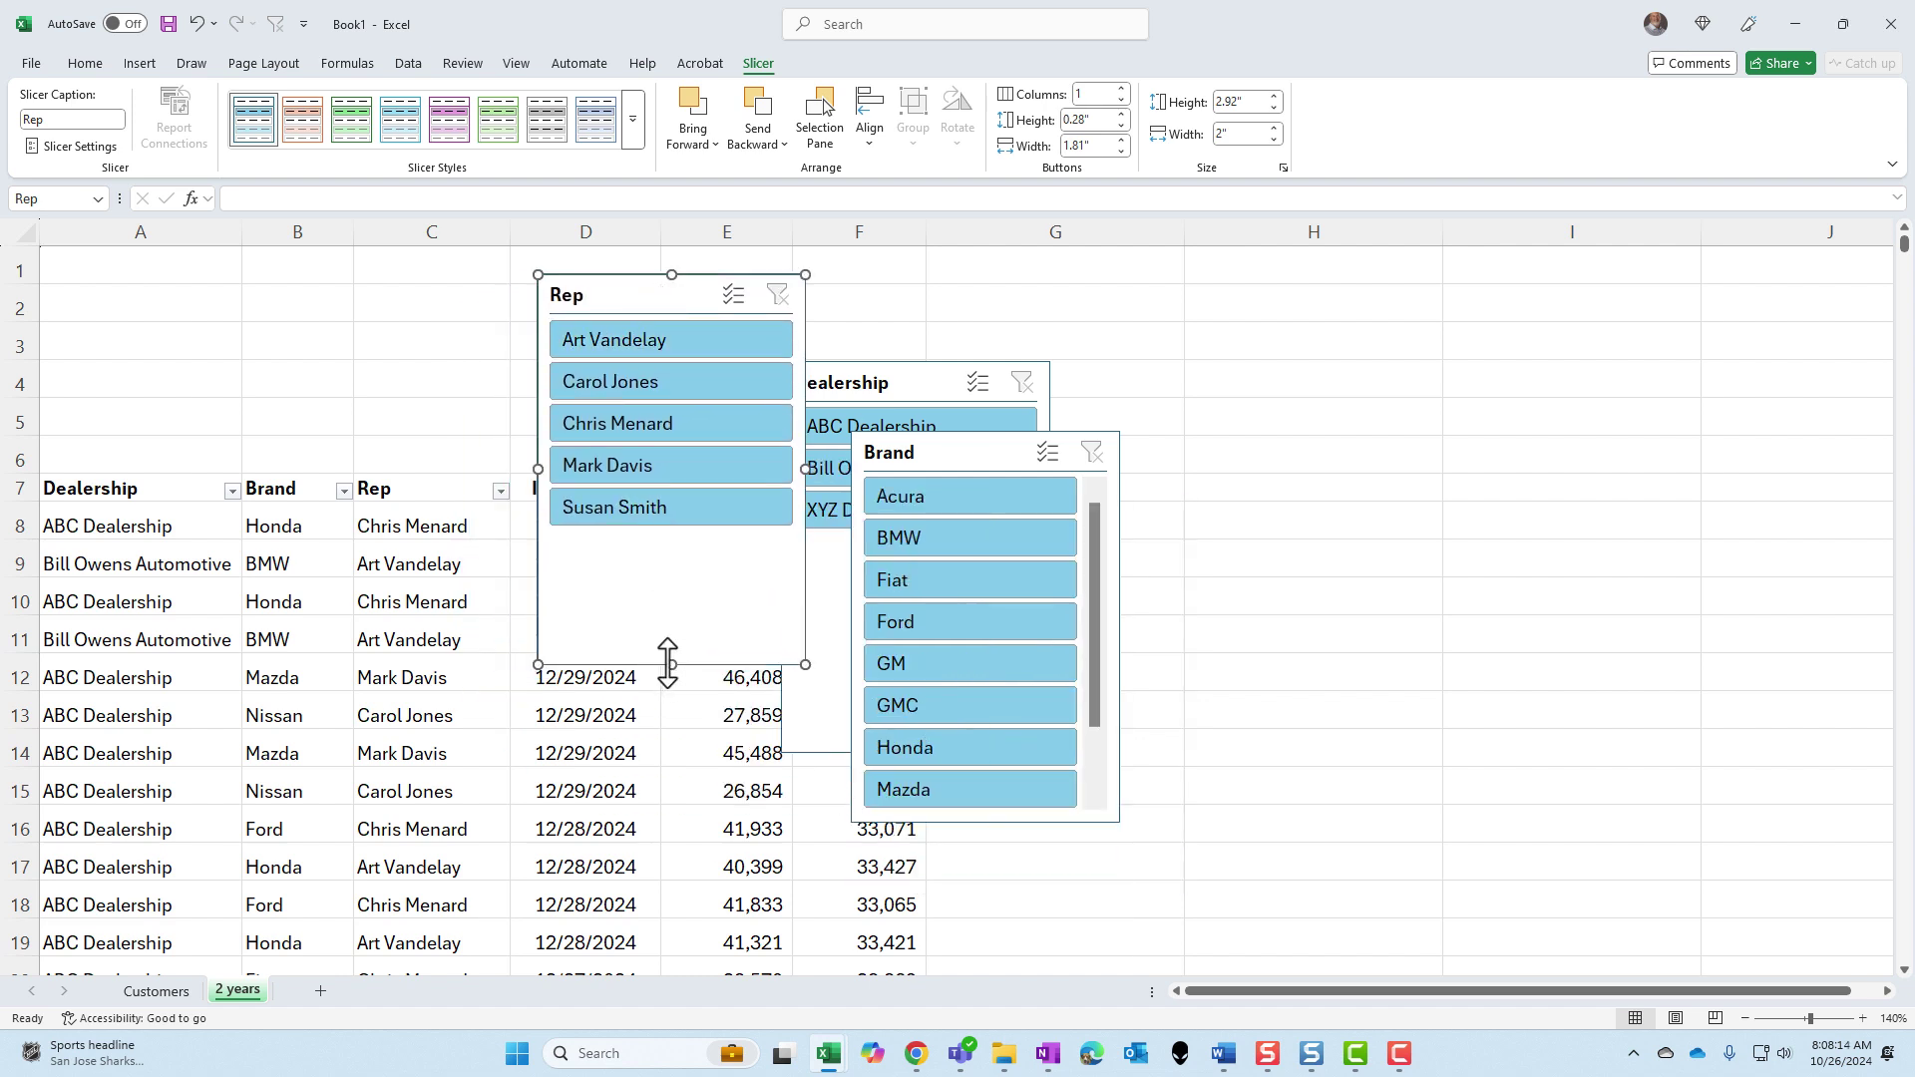
drag(672, 664, 658, 532)
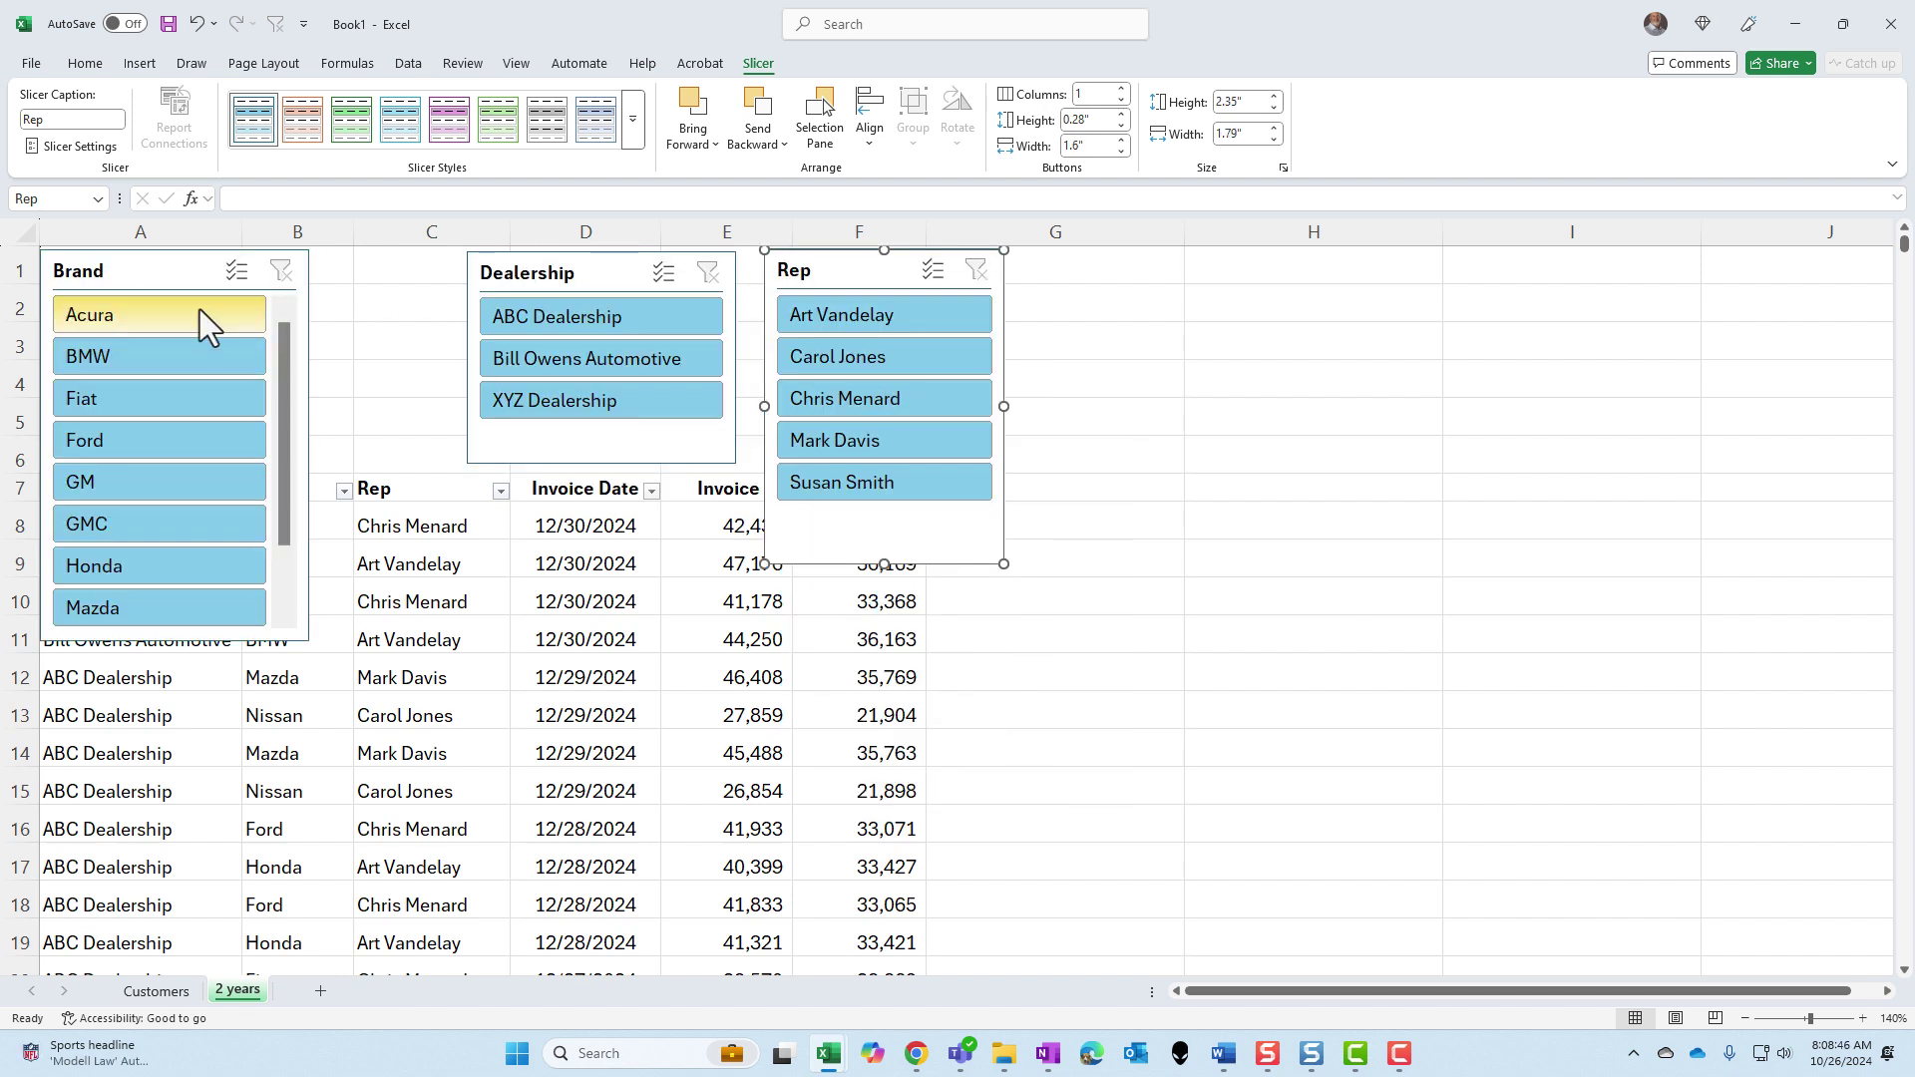
mouse_move(288, 358)
mouse_down()
mouse_move(288, 466)
mouse_move(291, 340)
mouse_up()
click(161, 271)
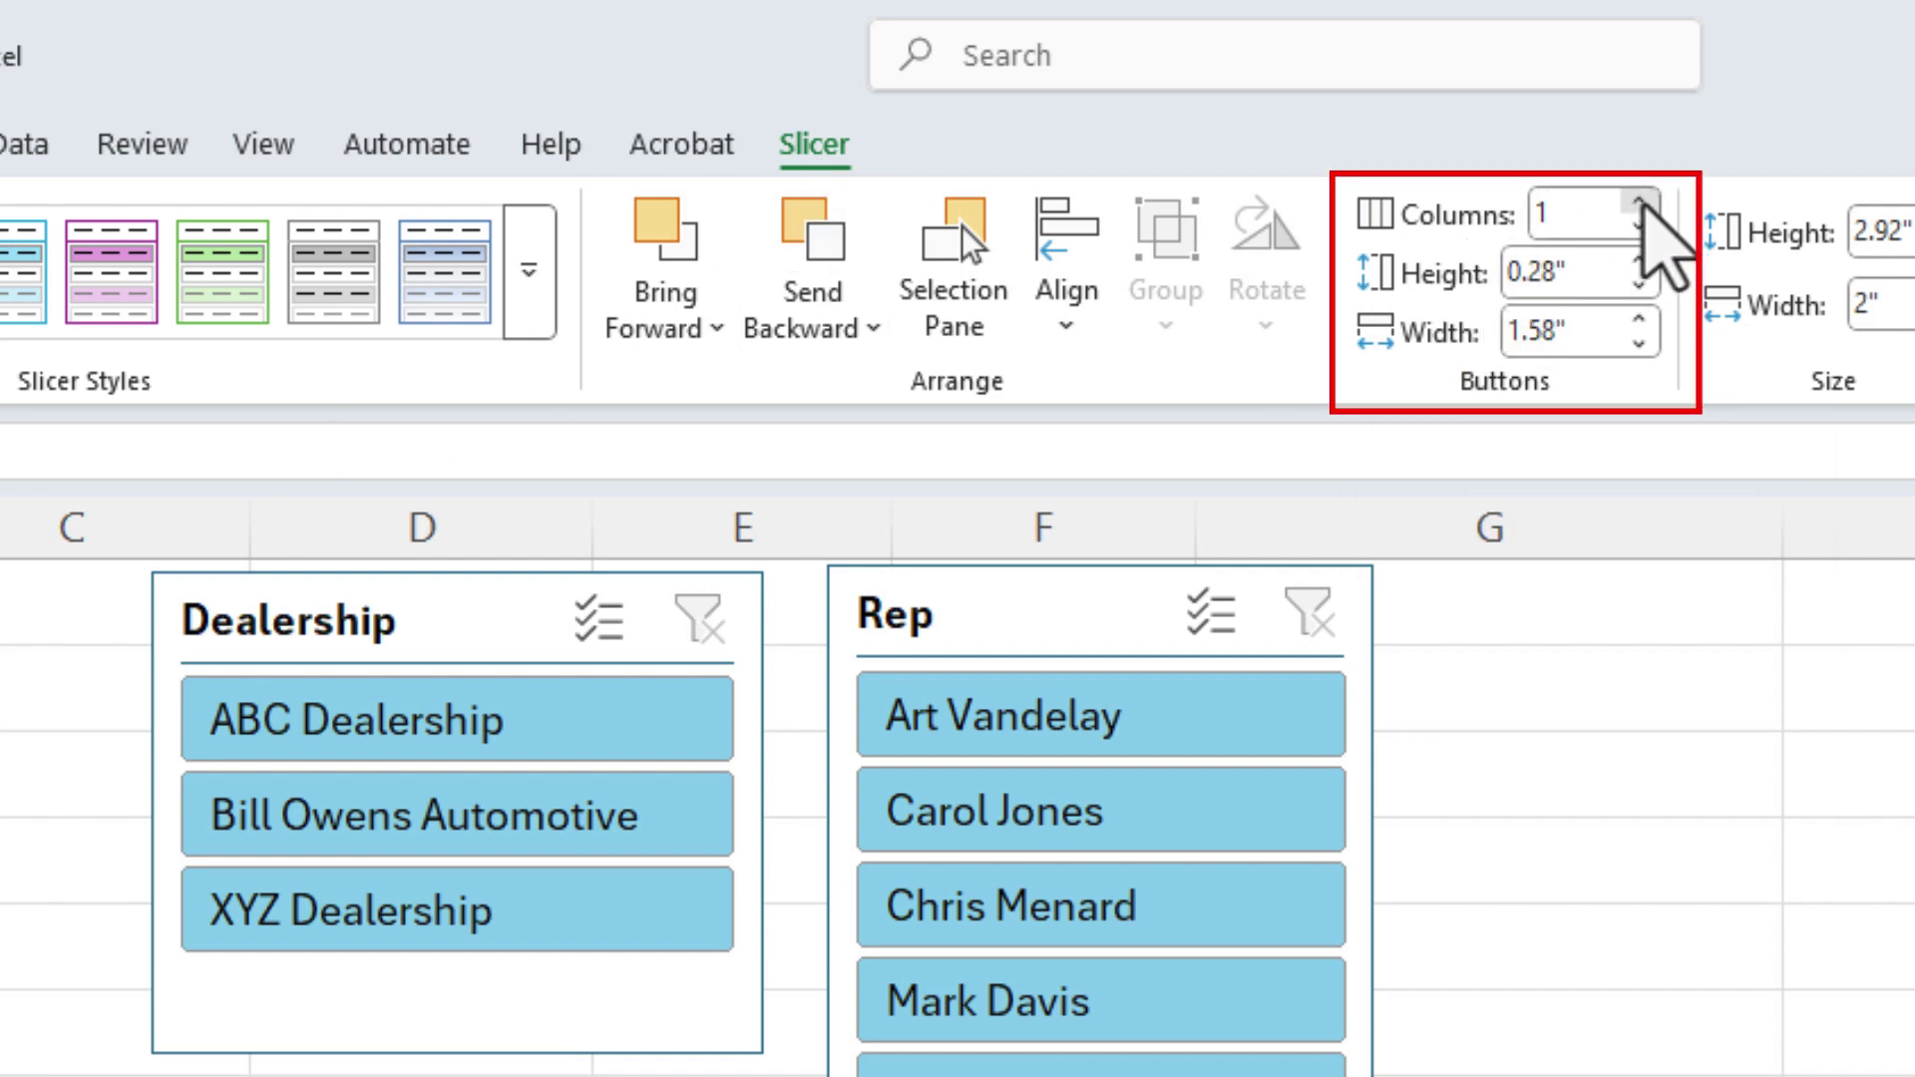
Arrange the Brand slicer buttons in three columns and resize it to fit
click(1641, 202)
click(1640, 203)
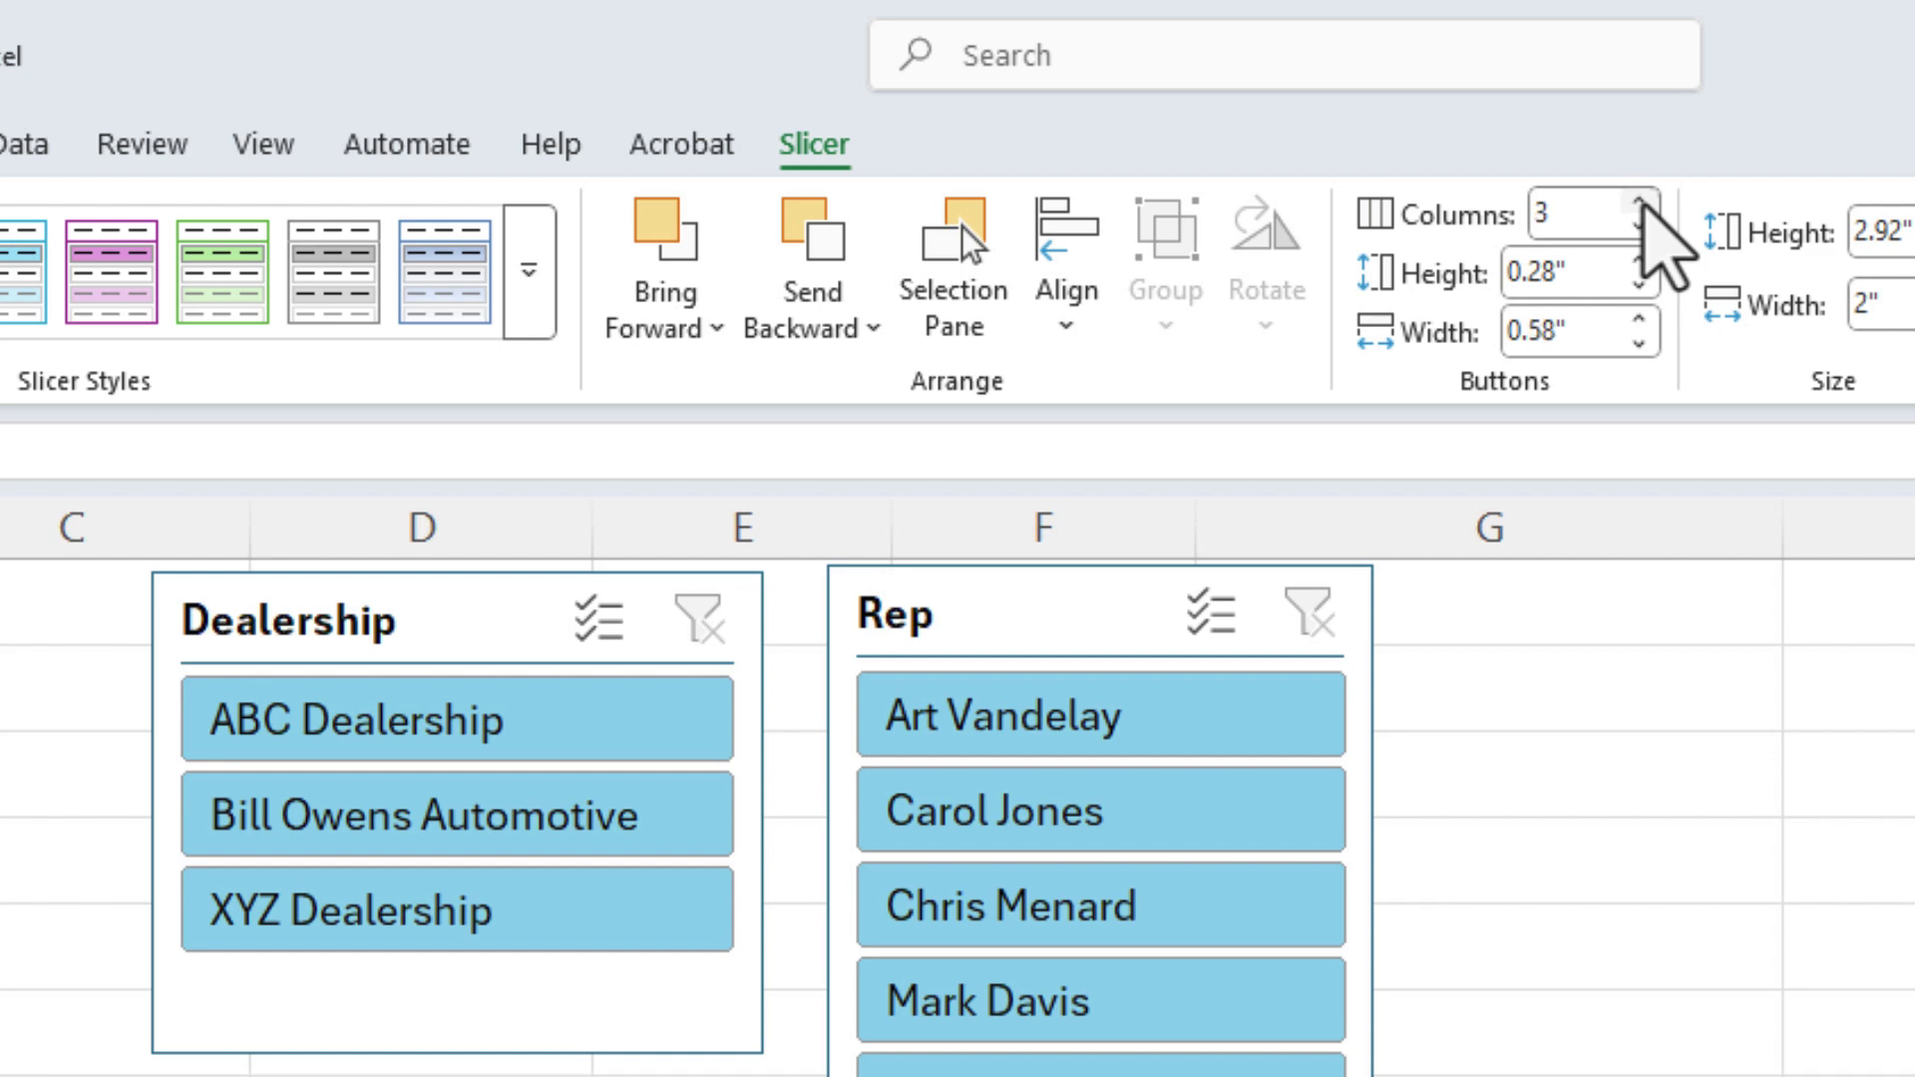
click(1641, 225)
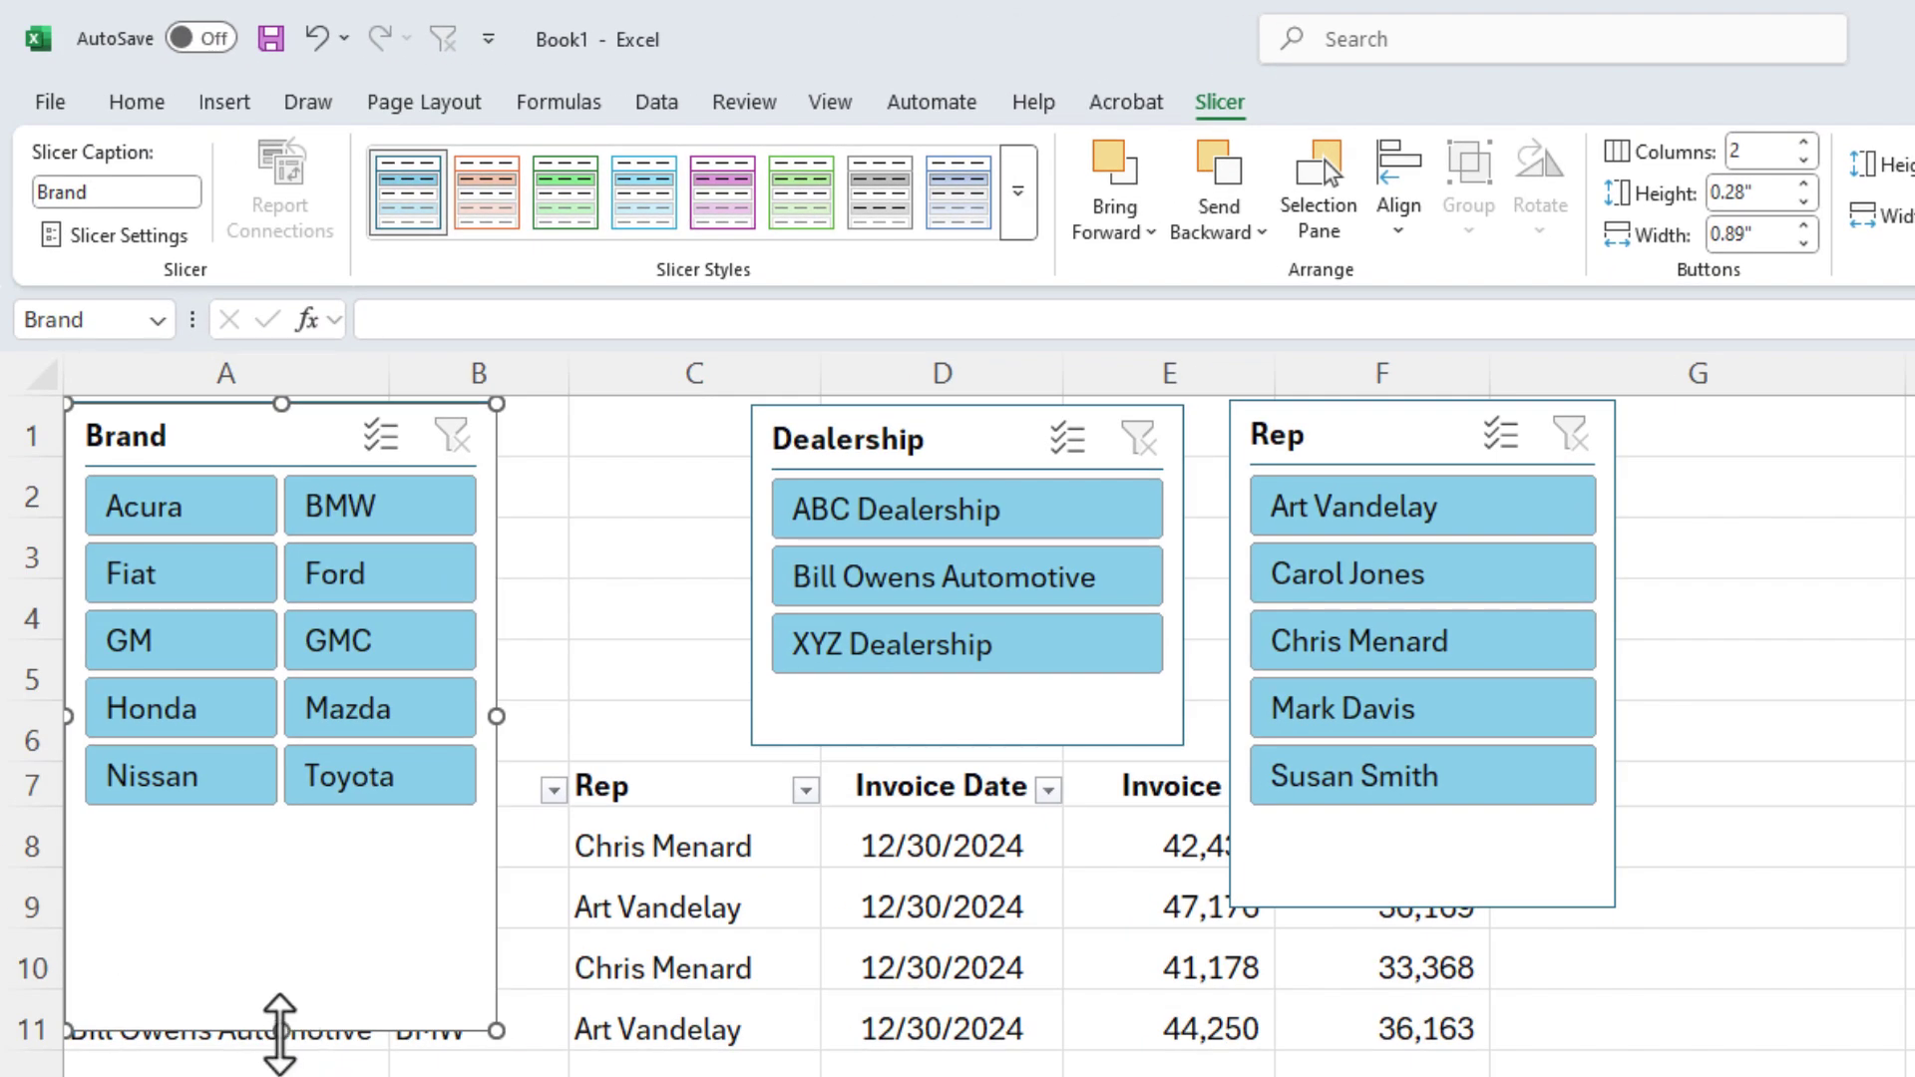
drag(282, 1030, 285, 820)
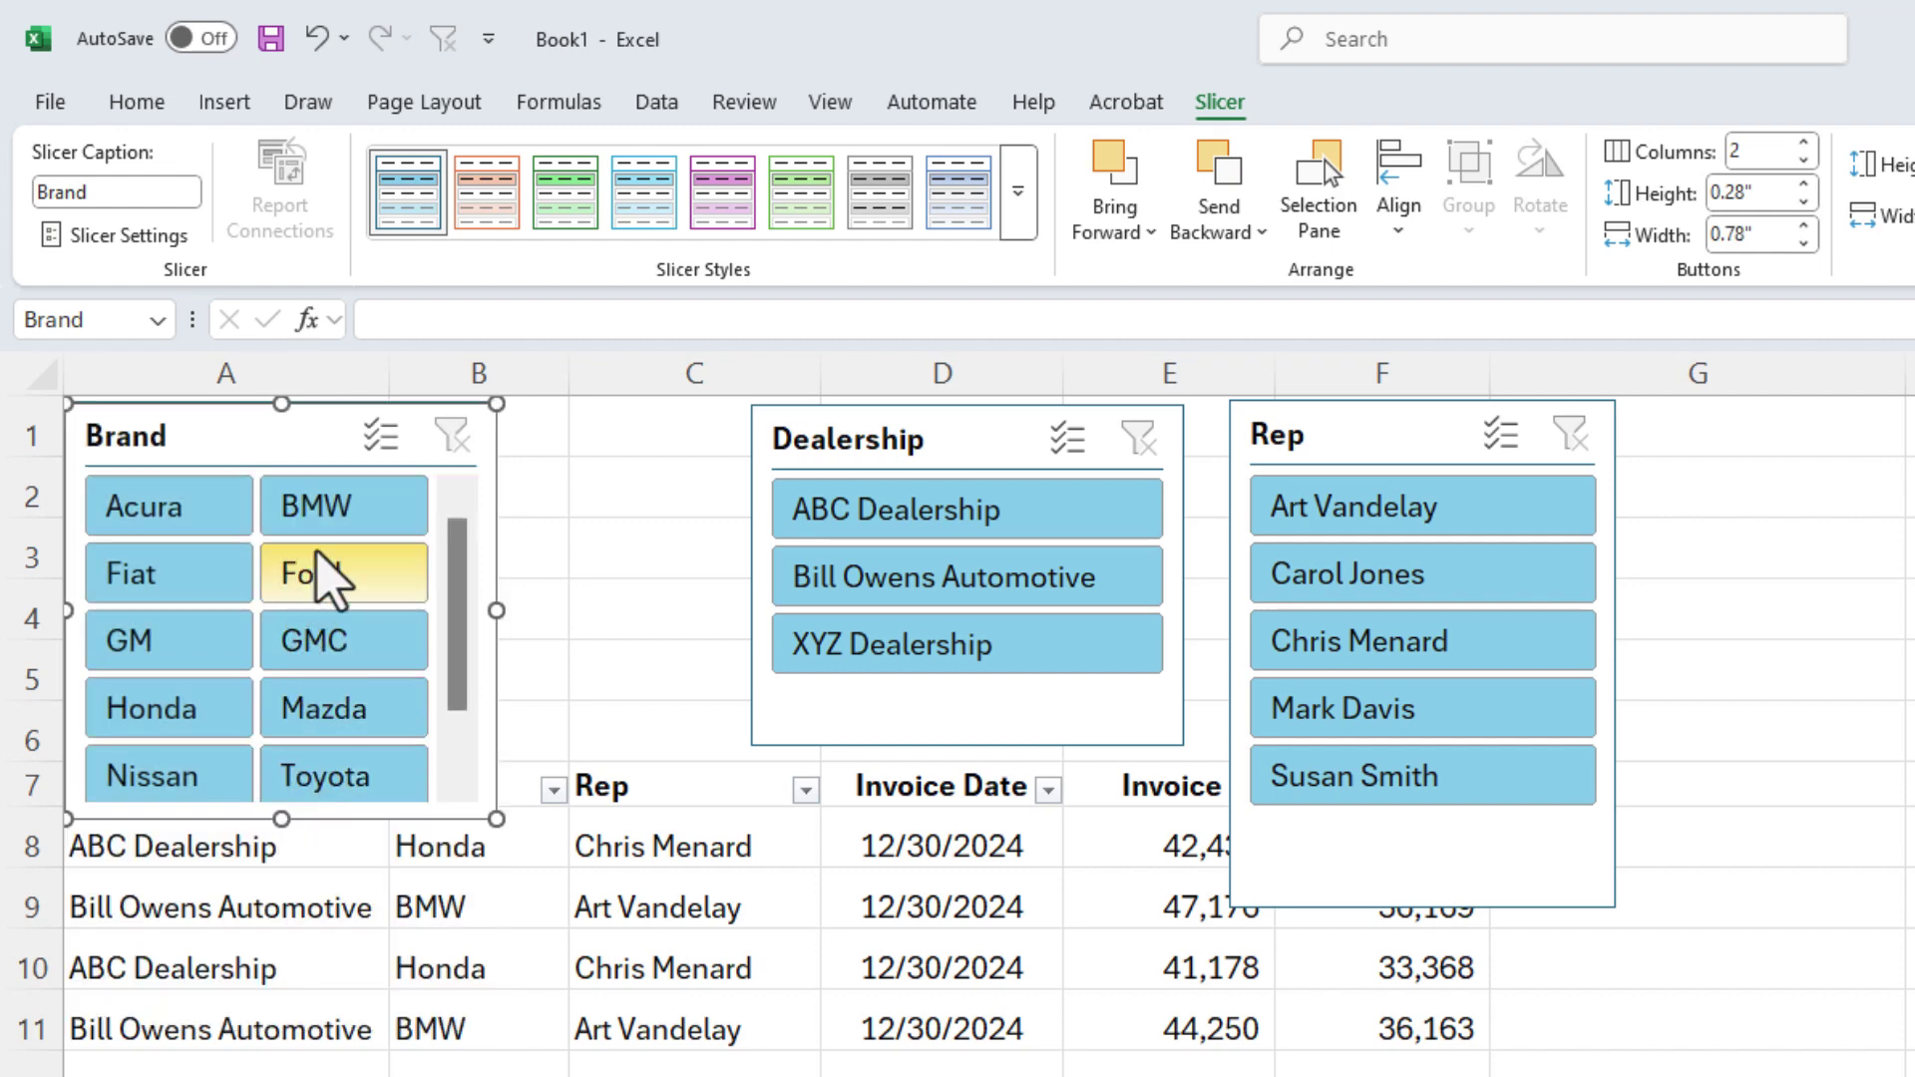
drag(497, 610, 593, 610)
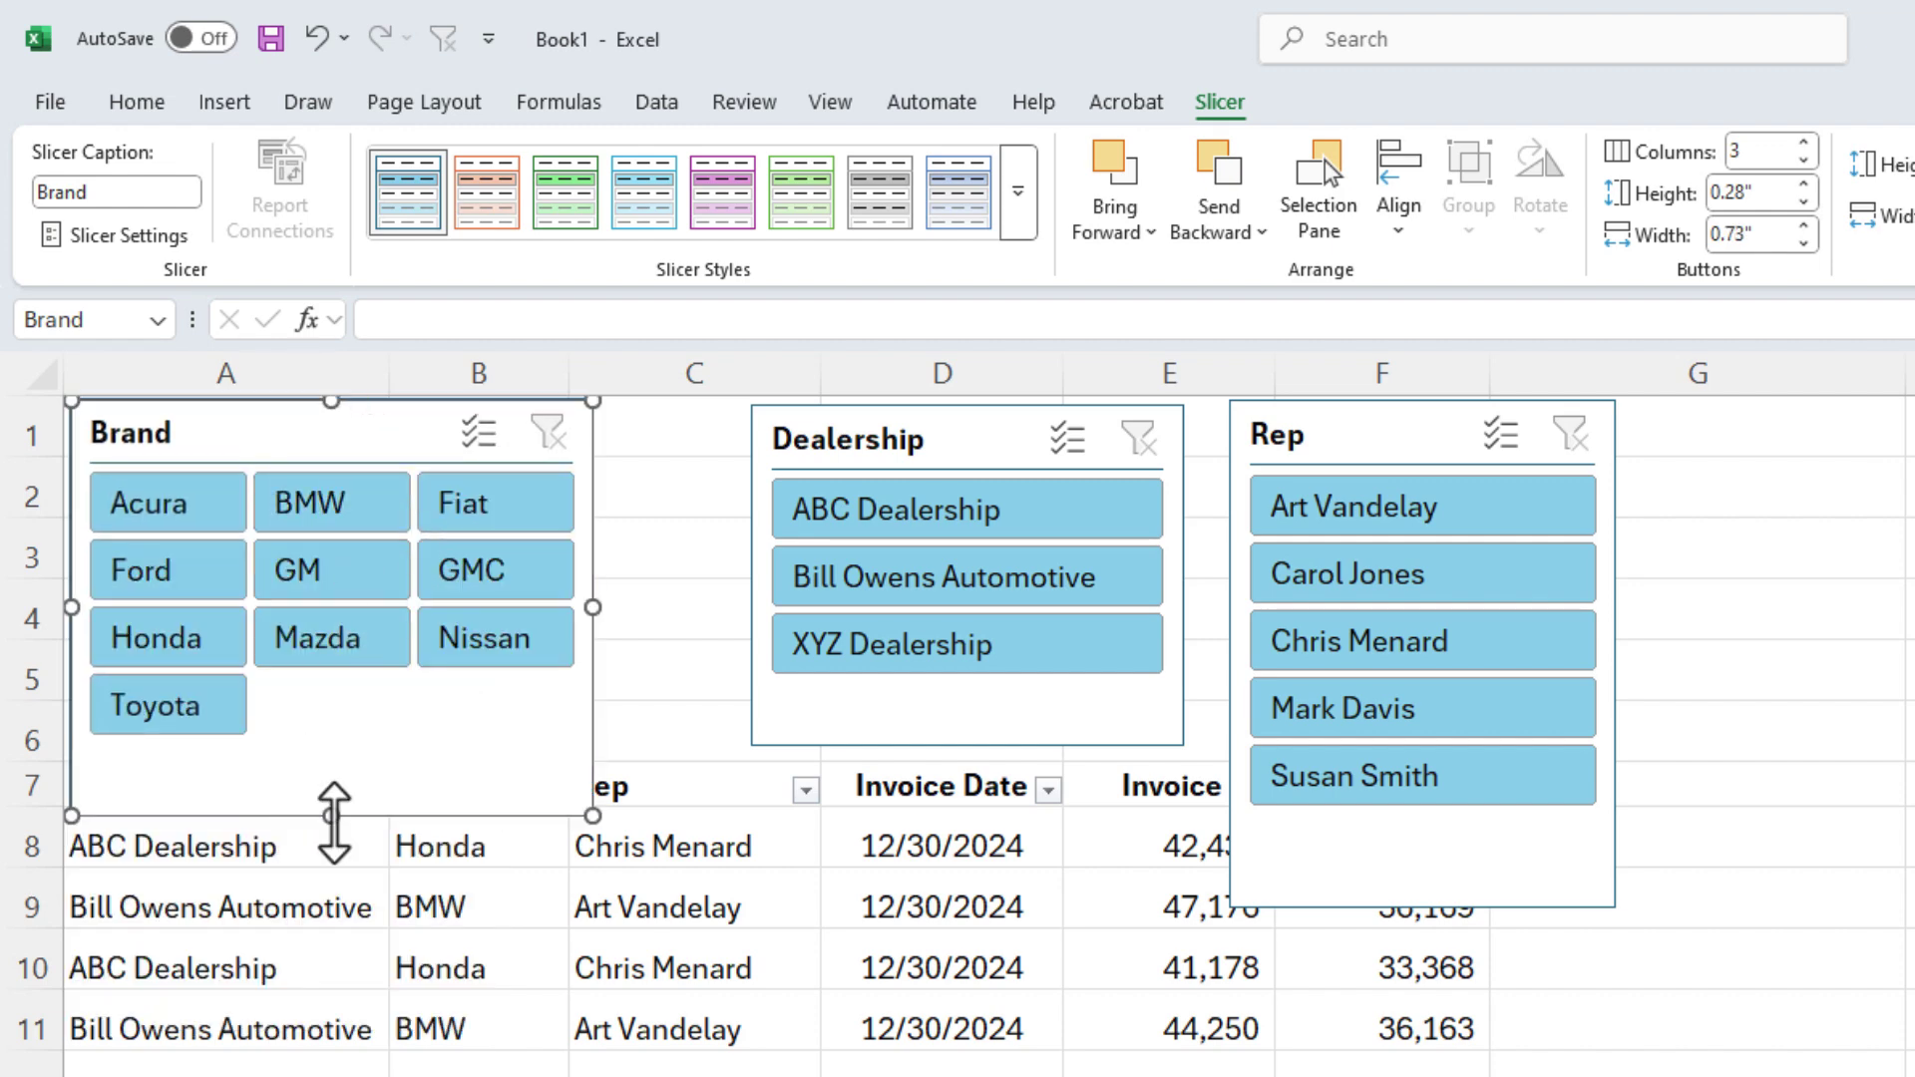
drag(334, 815, 343, 754)
Line Dealership and Rep up beside Brand with Rep names in two columns, then check print preview
drag(973, 438, 829, 434)
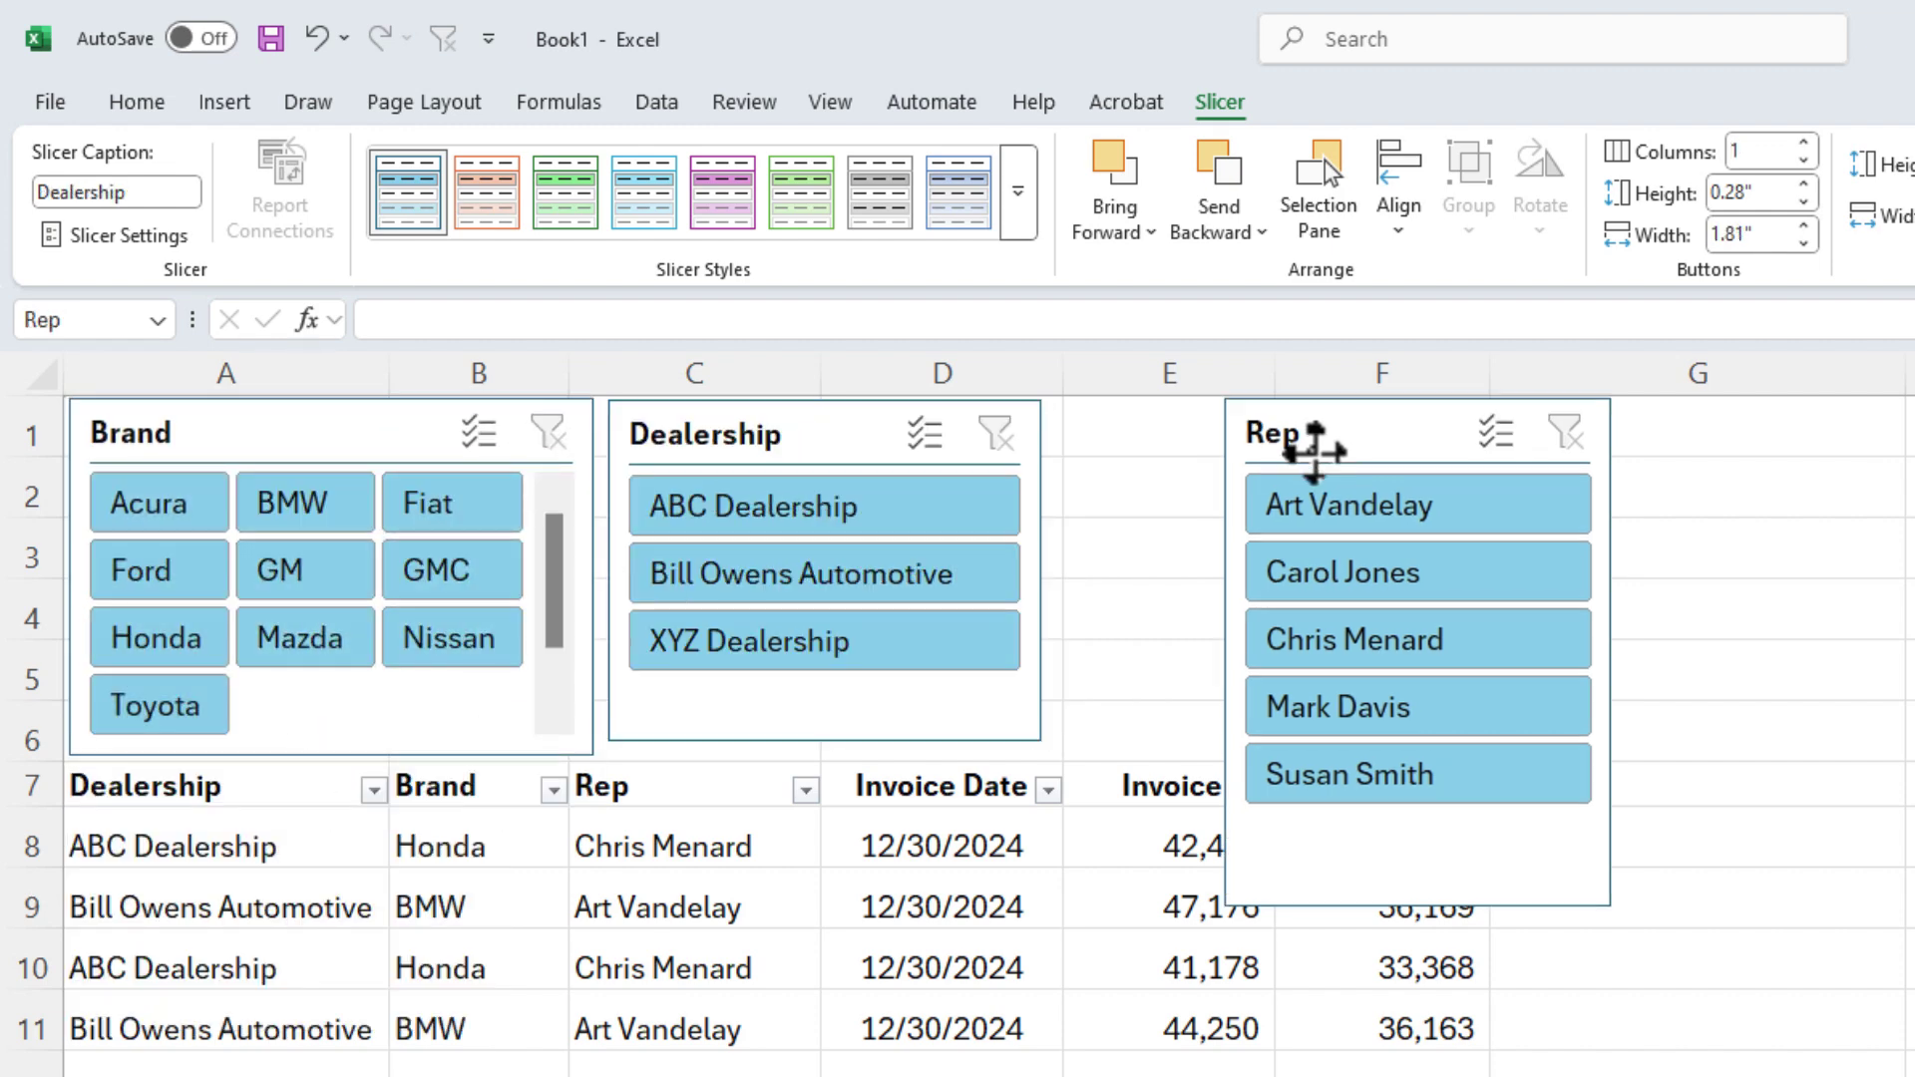
drag(1313, 444, 1182, 434)
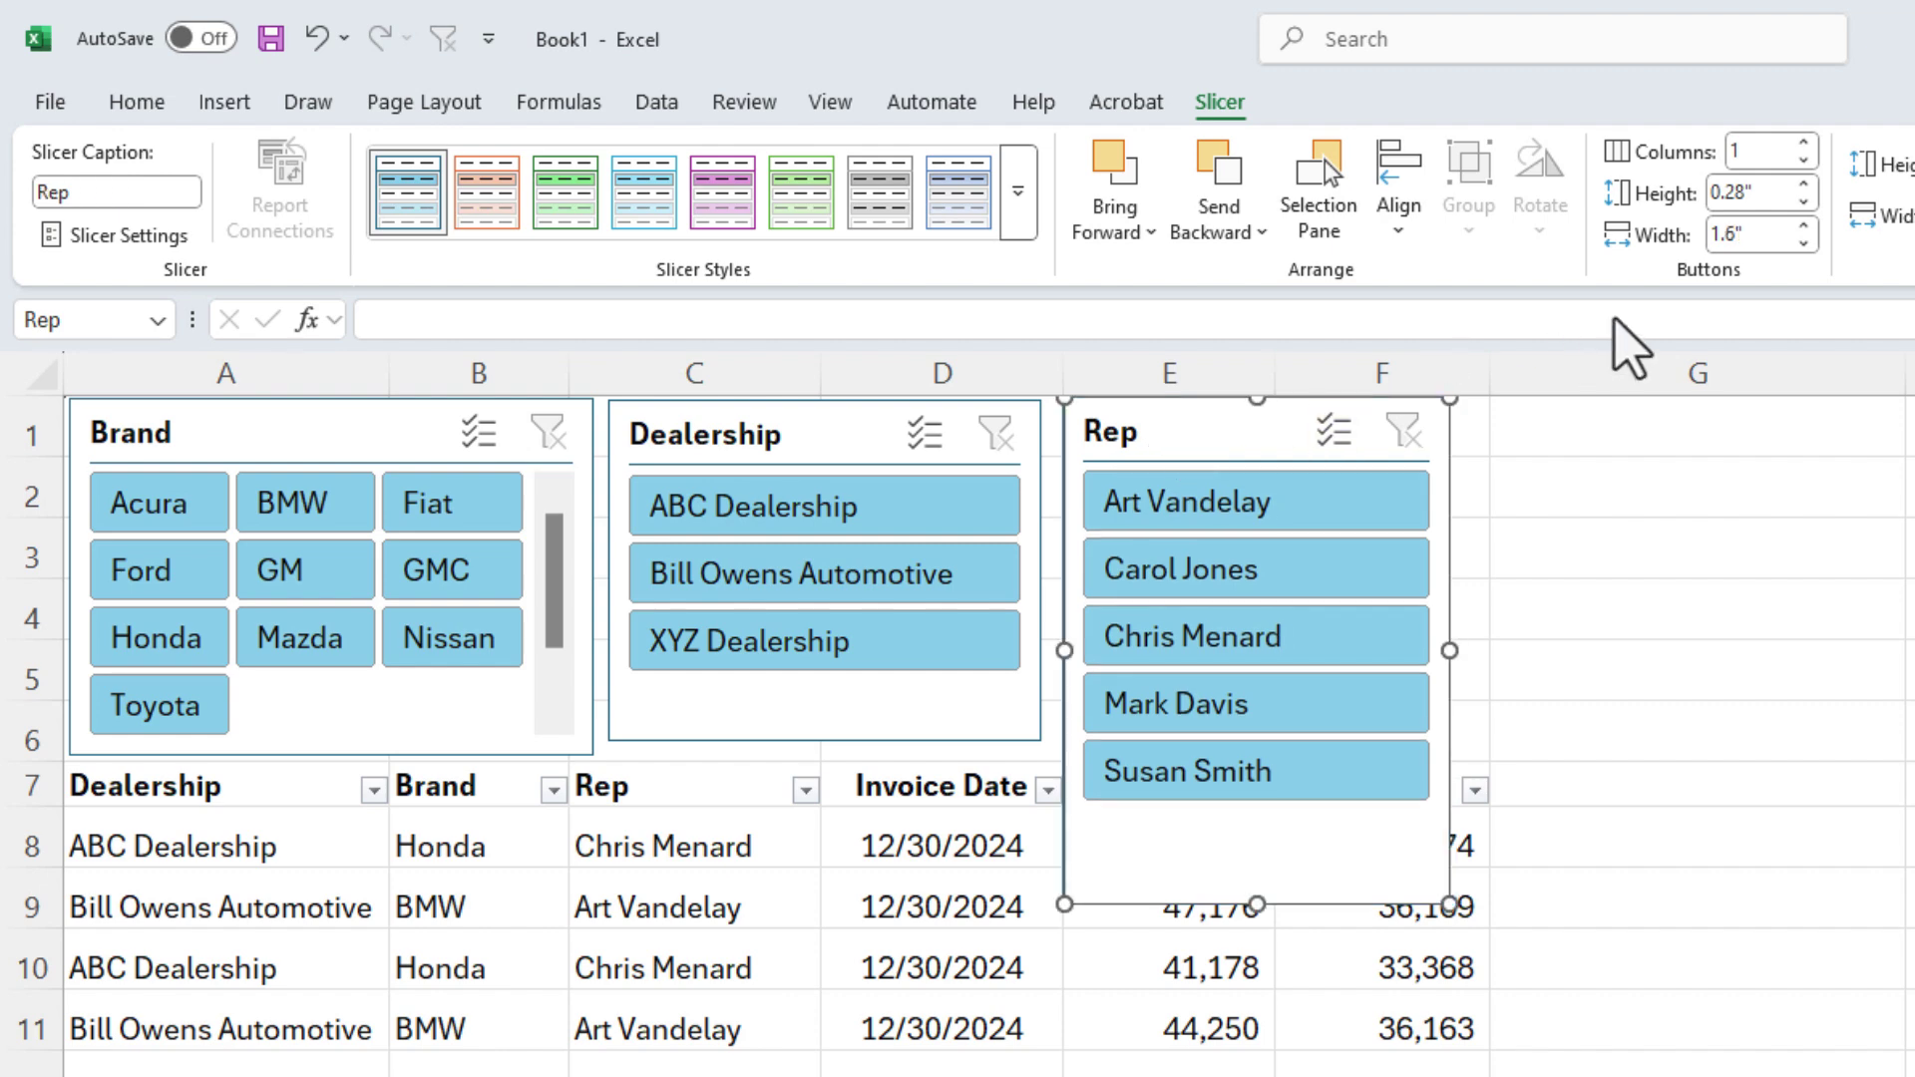
click(1805, 145)
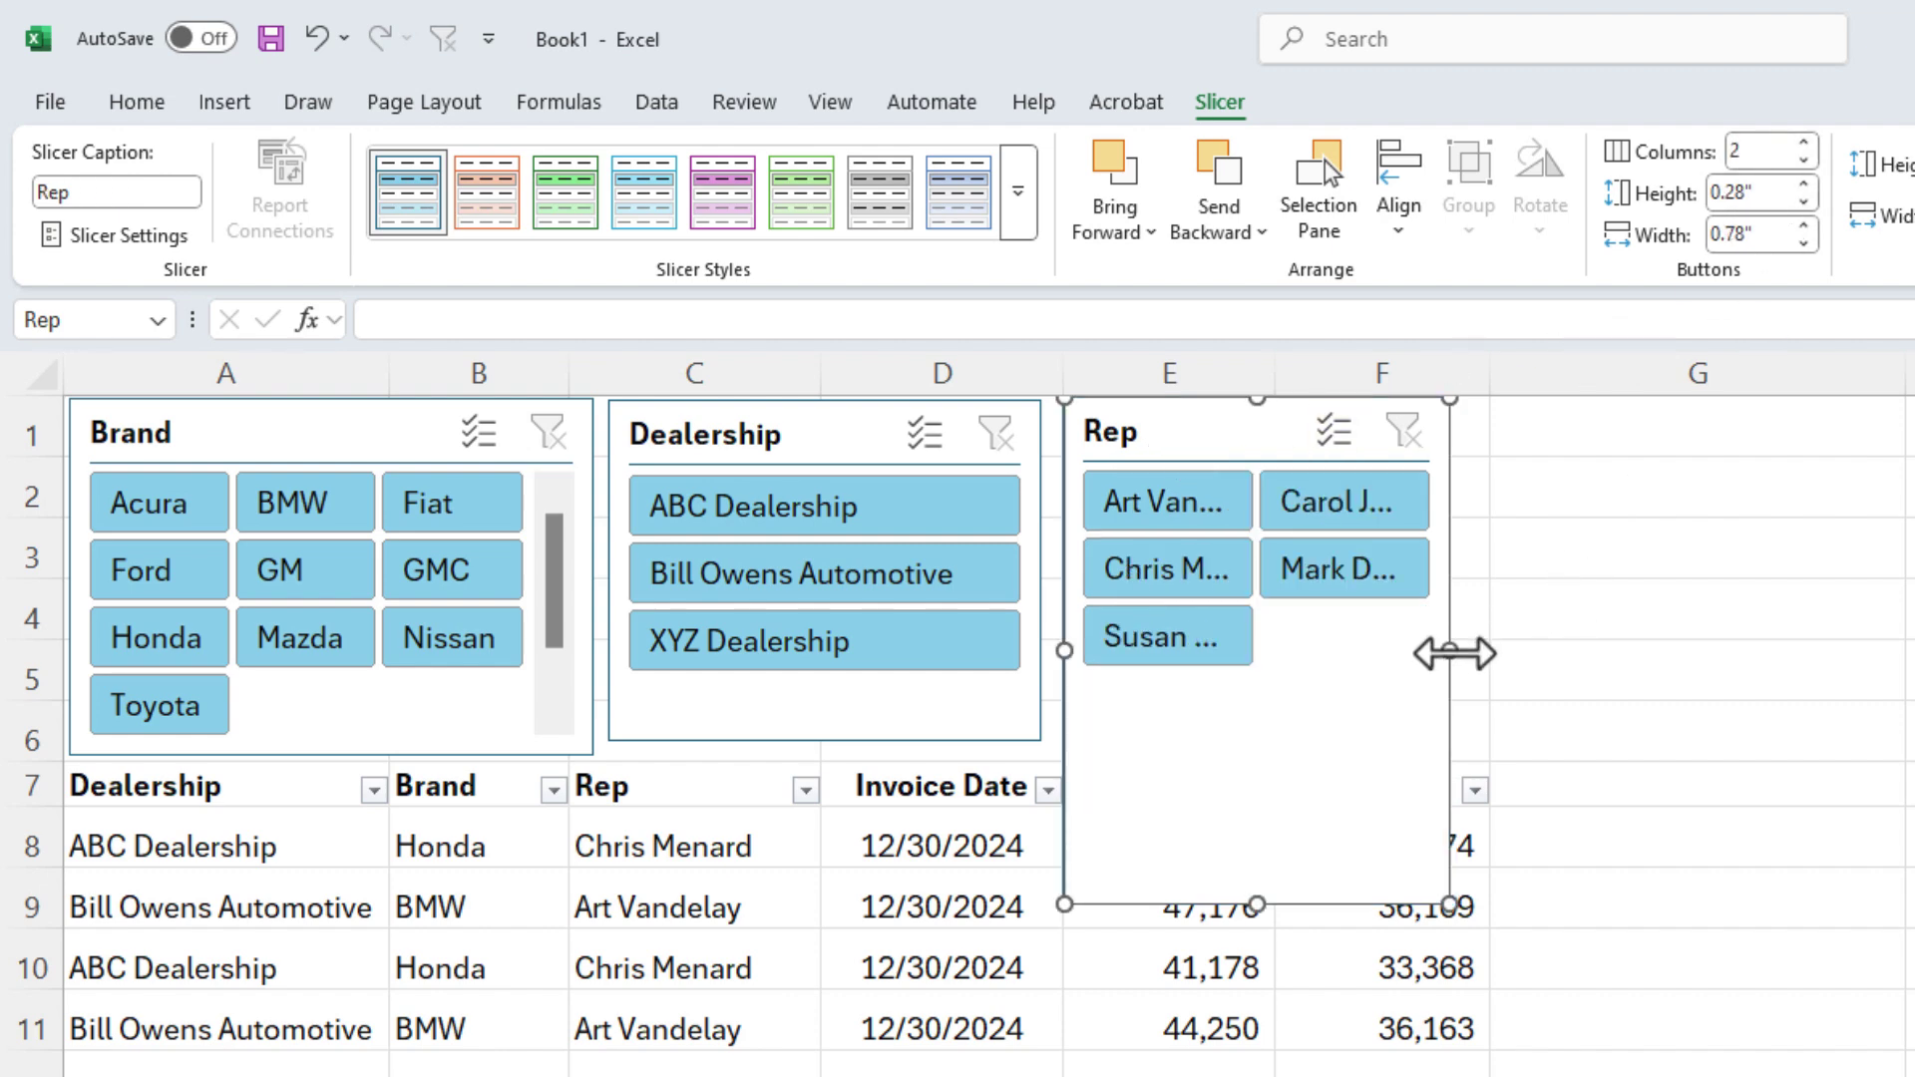
drag(1450, 650, 1547, 650)
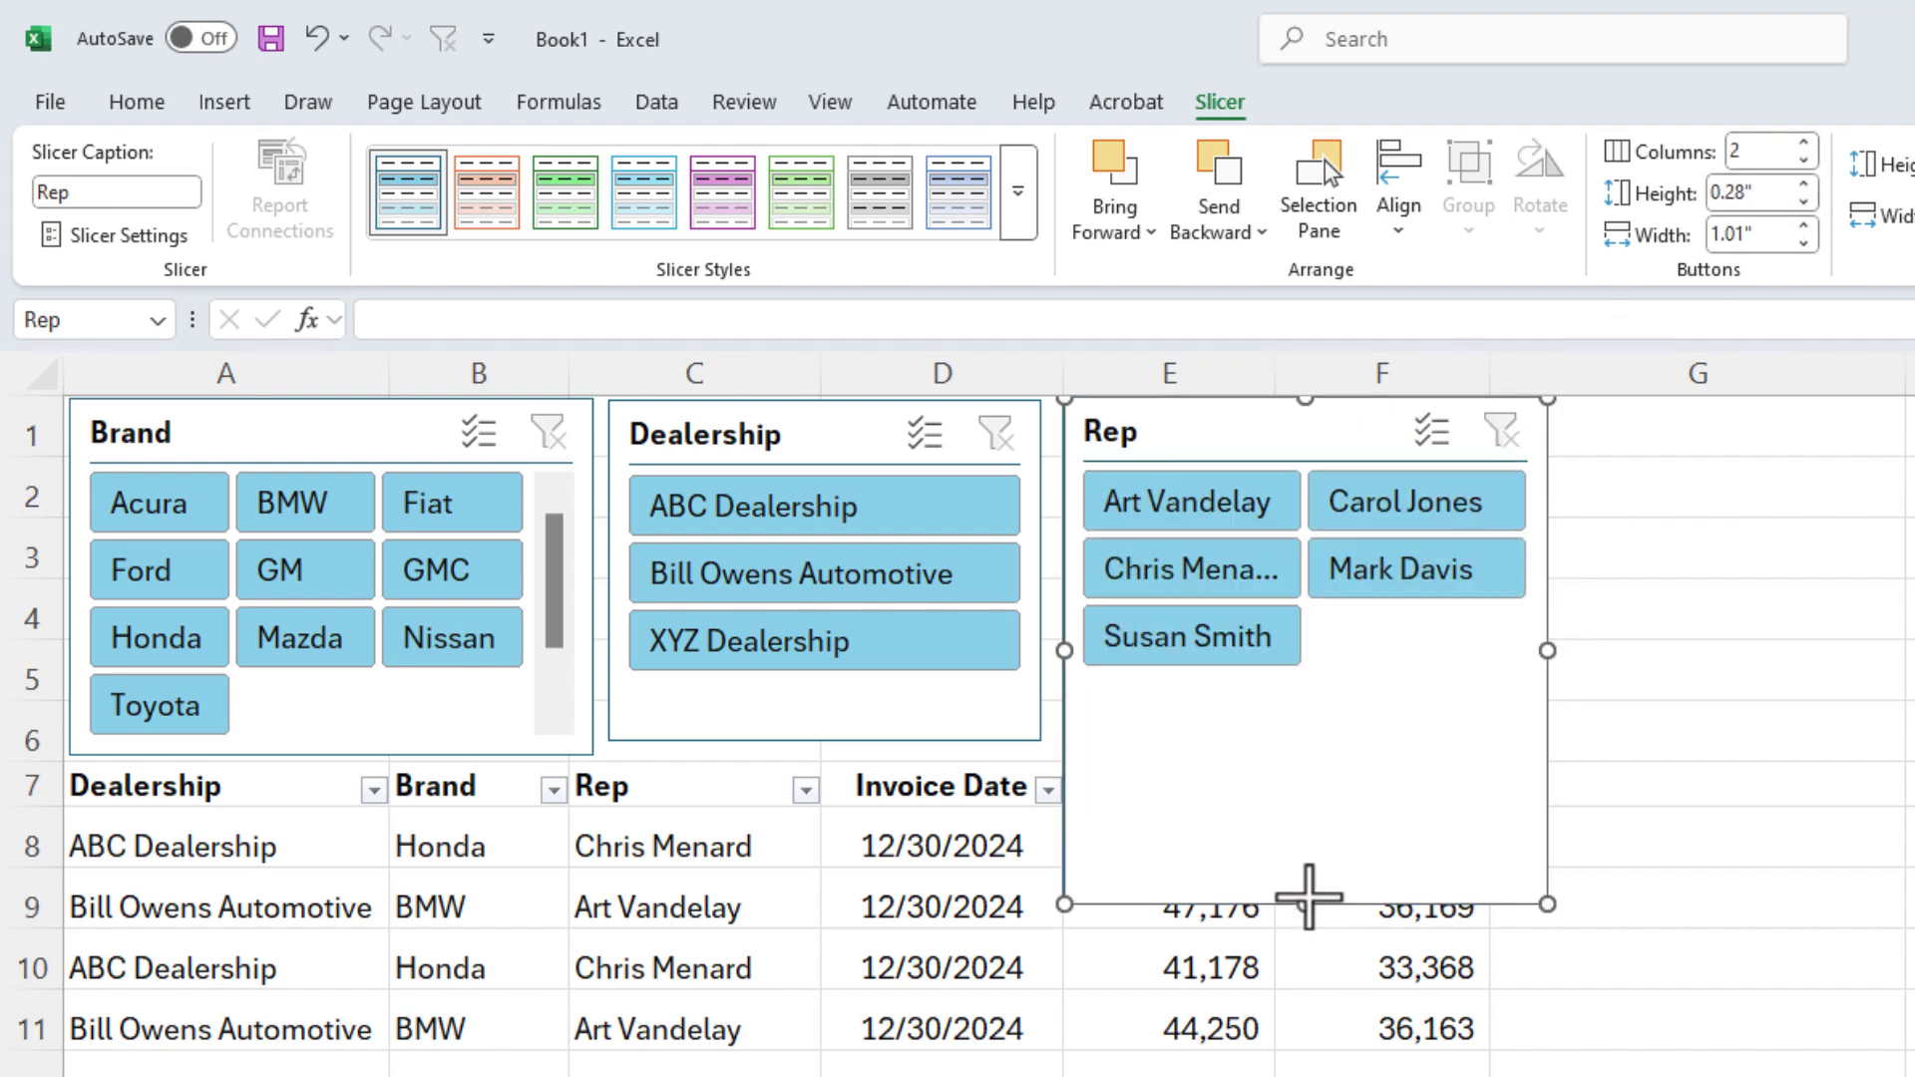
click(50, 103)
click(59, 743)
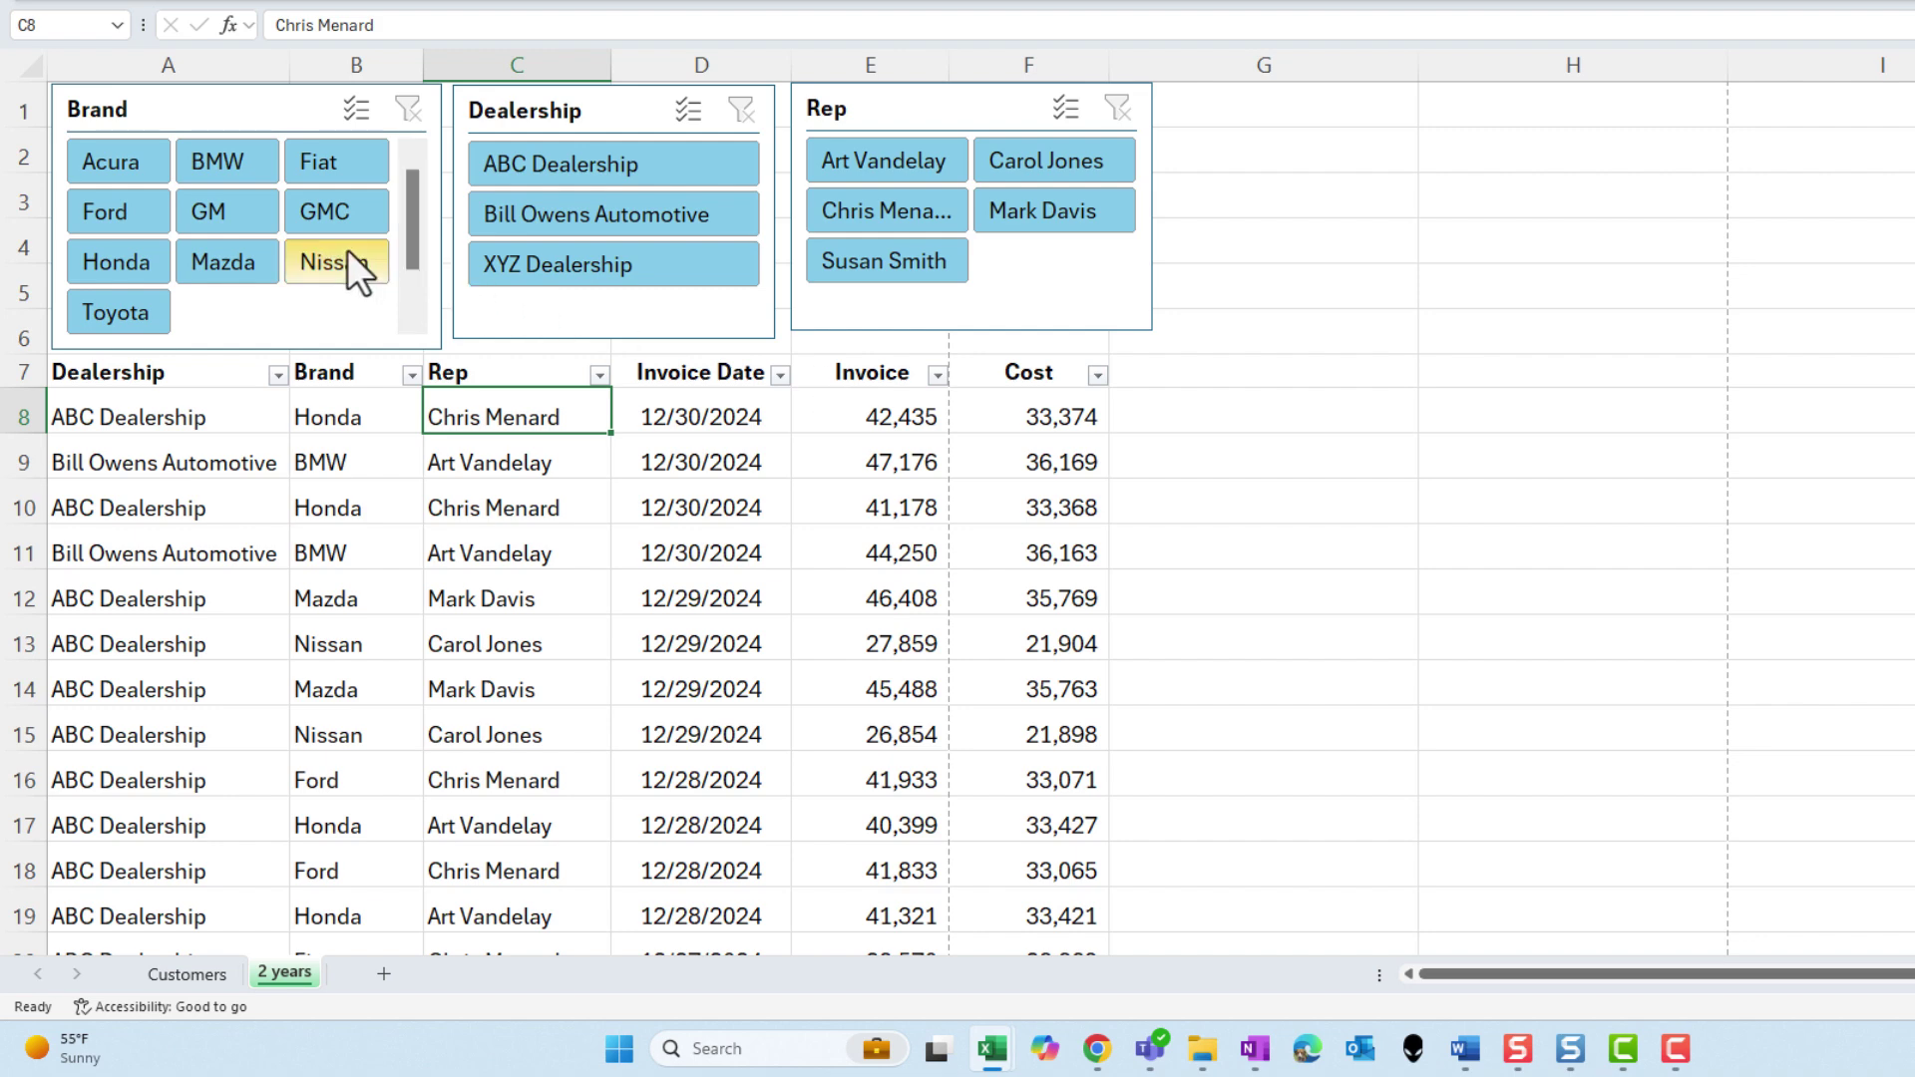
Select Acura in the Brand slicer to narrow the table to Acura sales
click(117, 174)
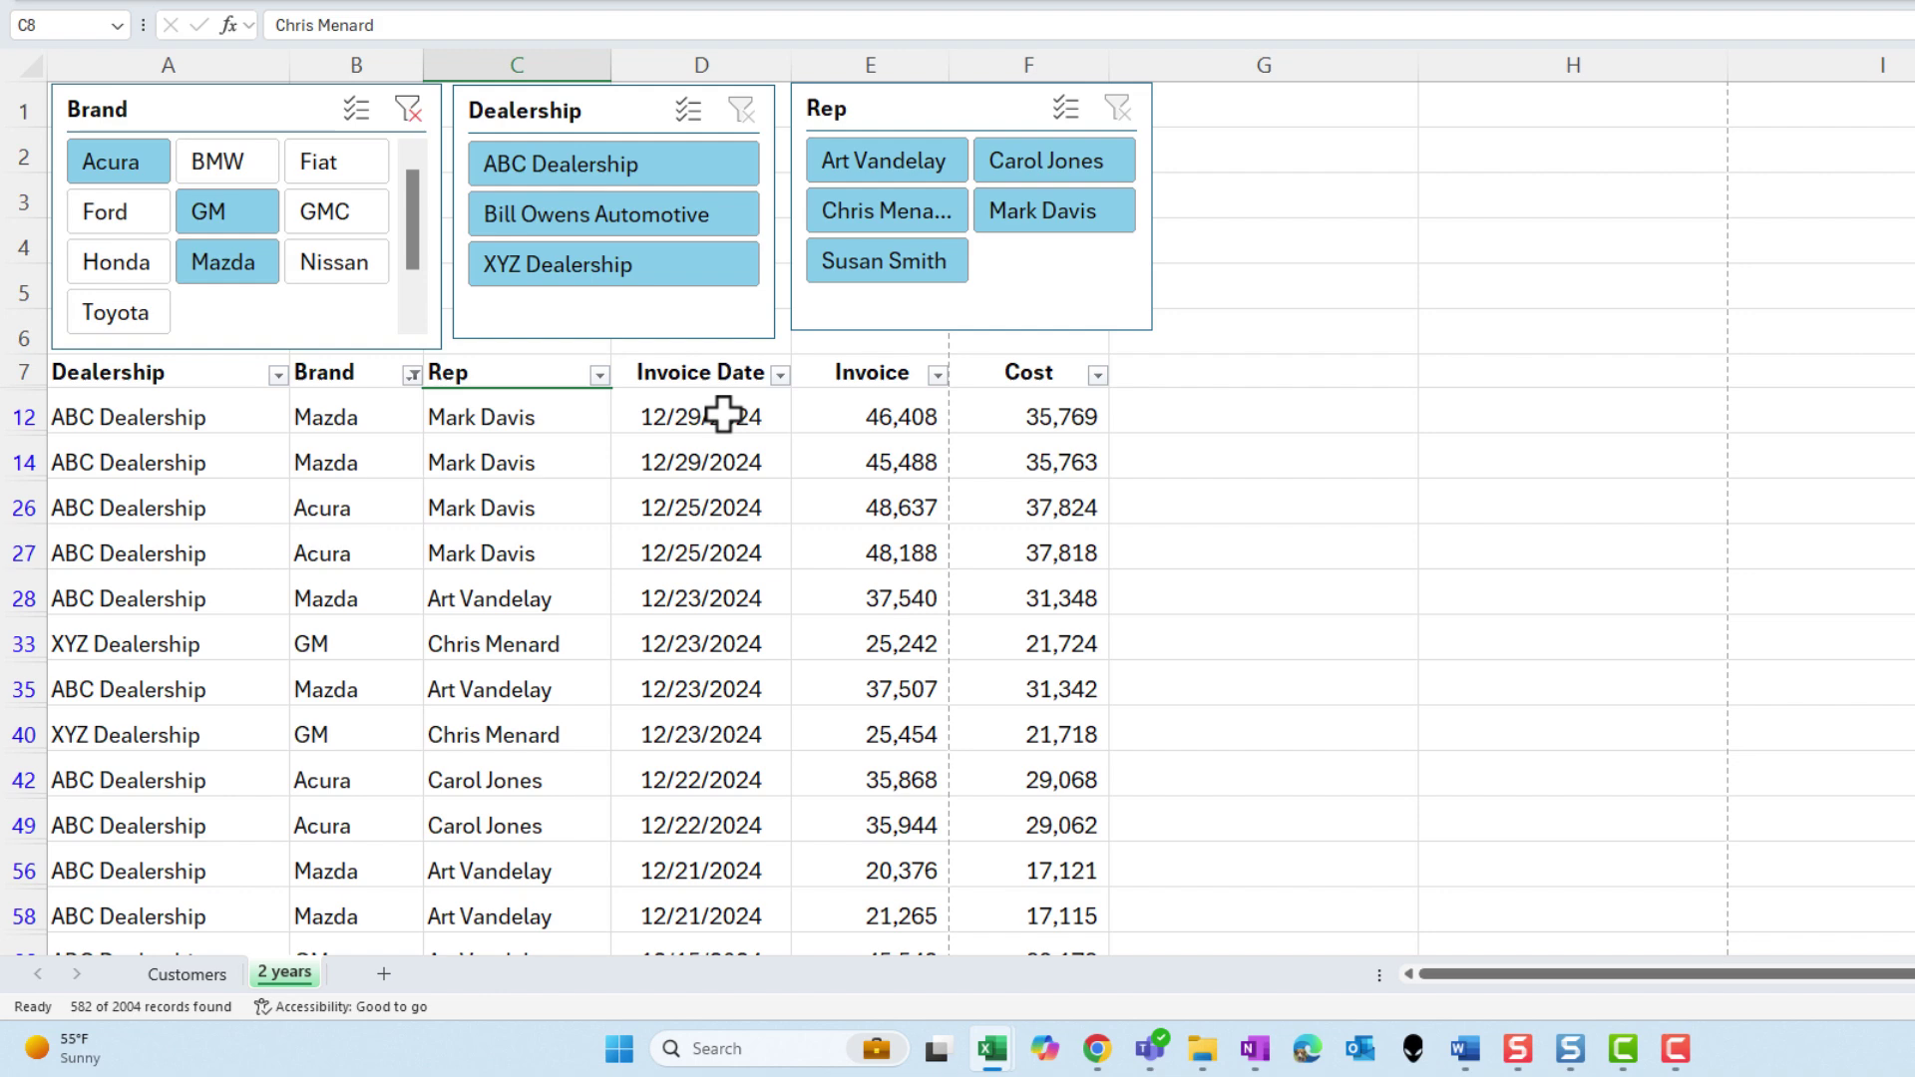
Delete the Brand, Dealership and Rep slicers together
click(241, 109)
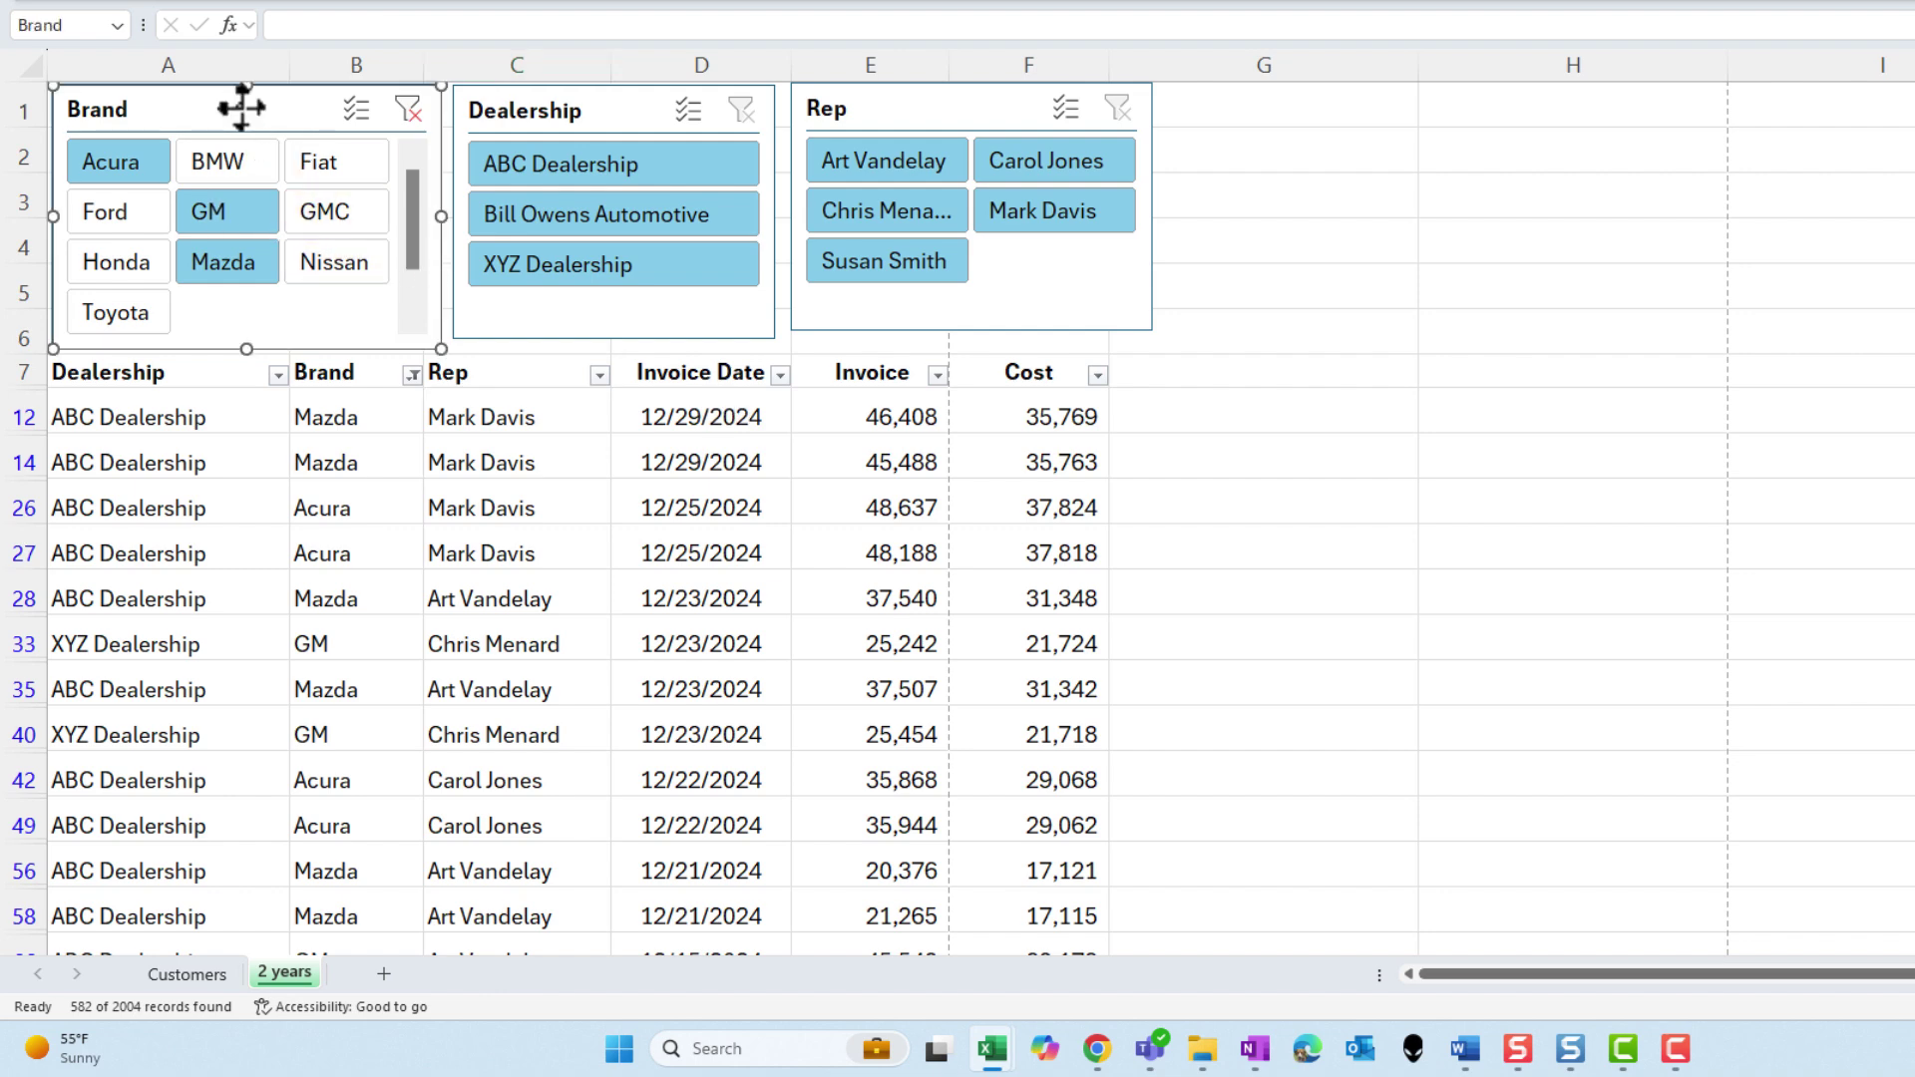
ctrl+click(549, 120)
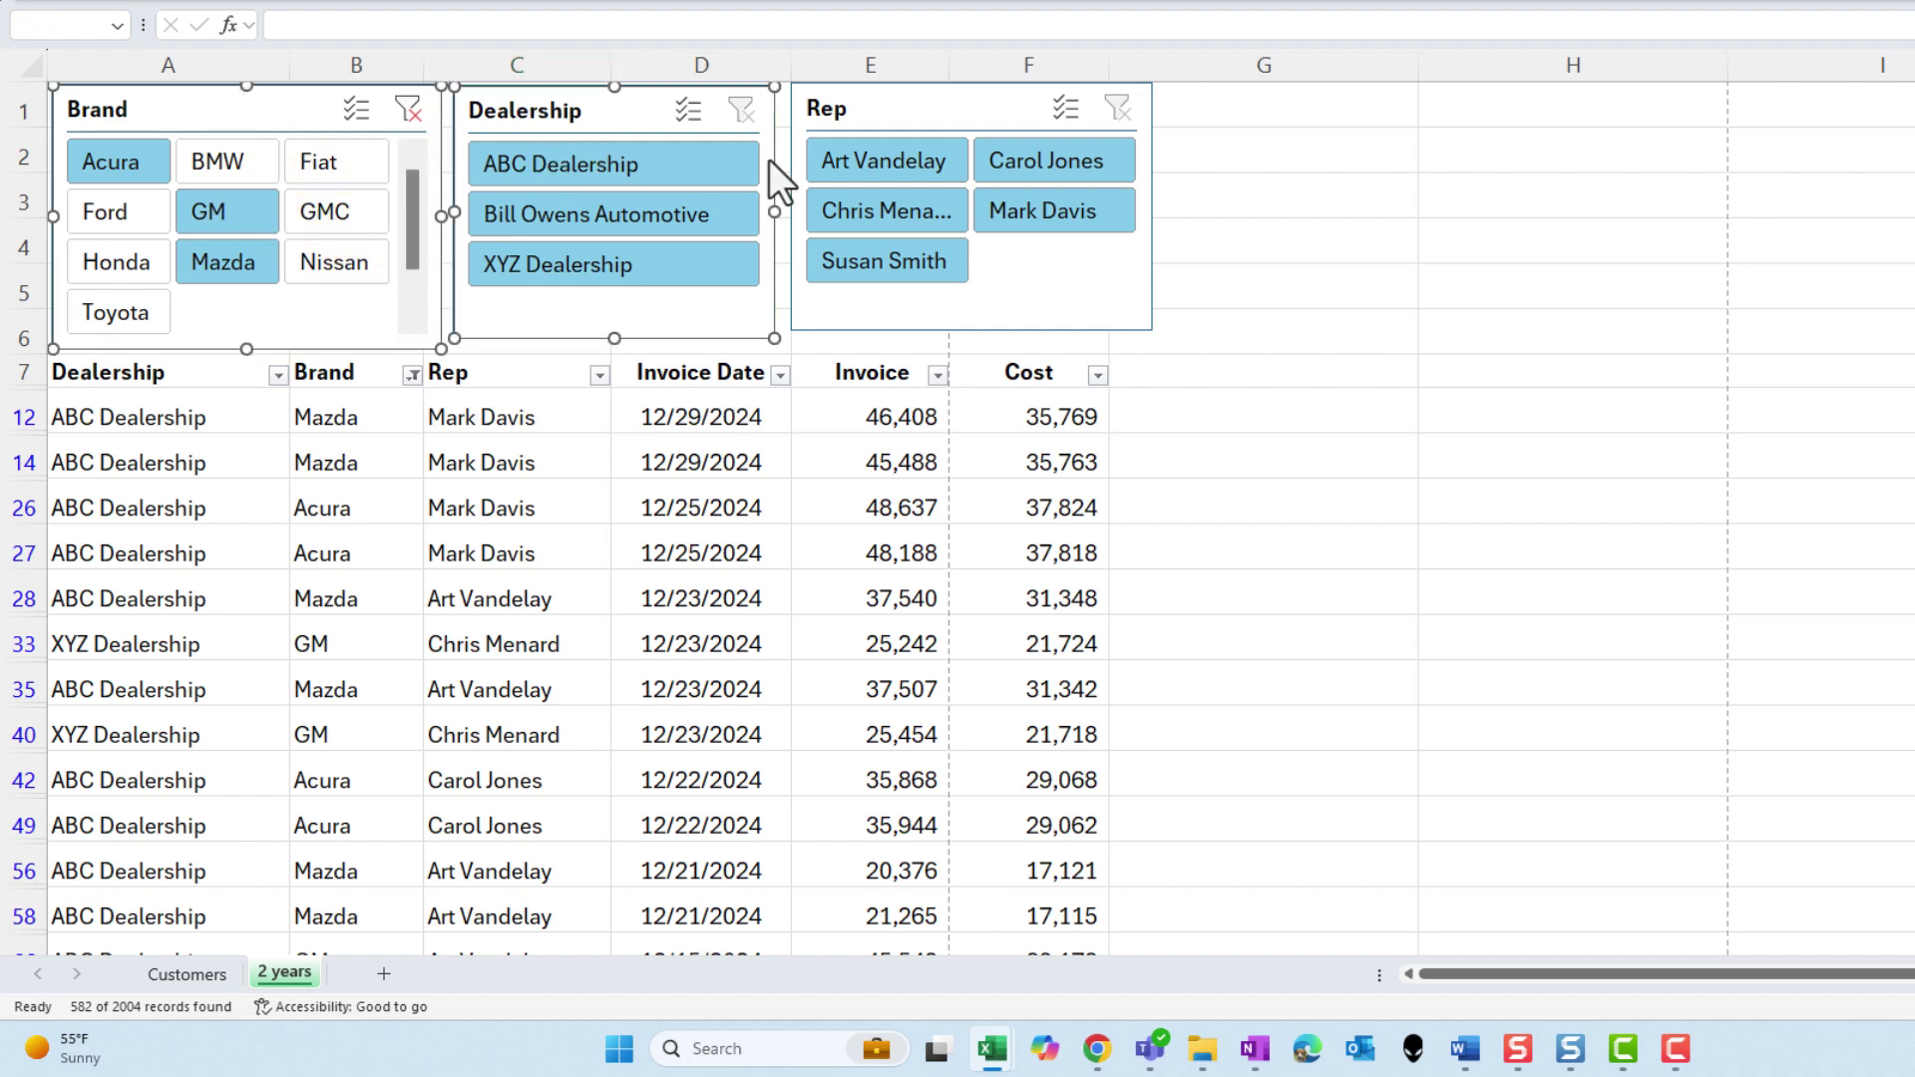
ctrl+click(913, 114)
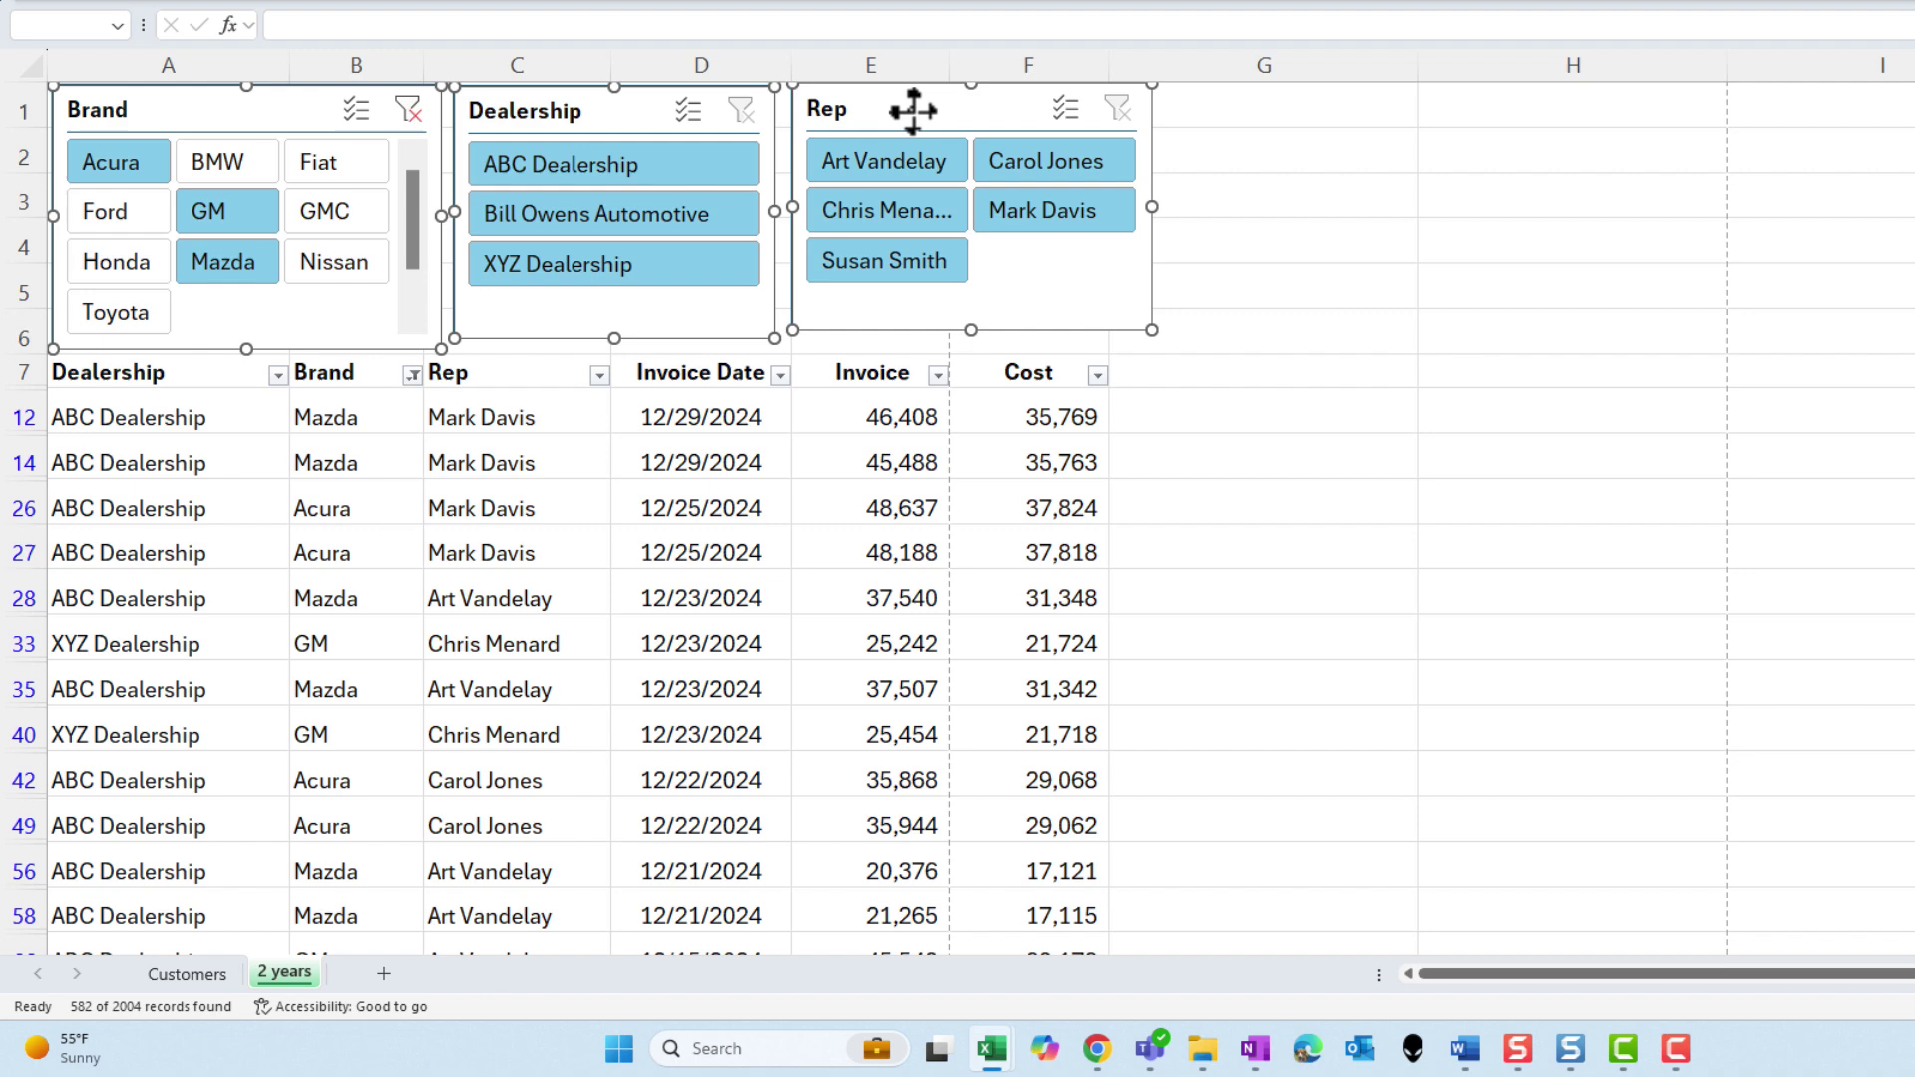
key(Delete)
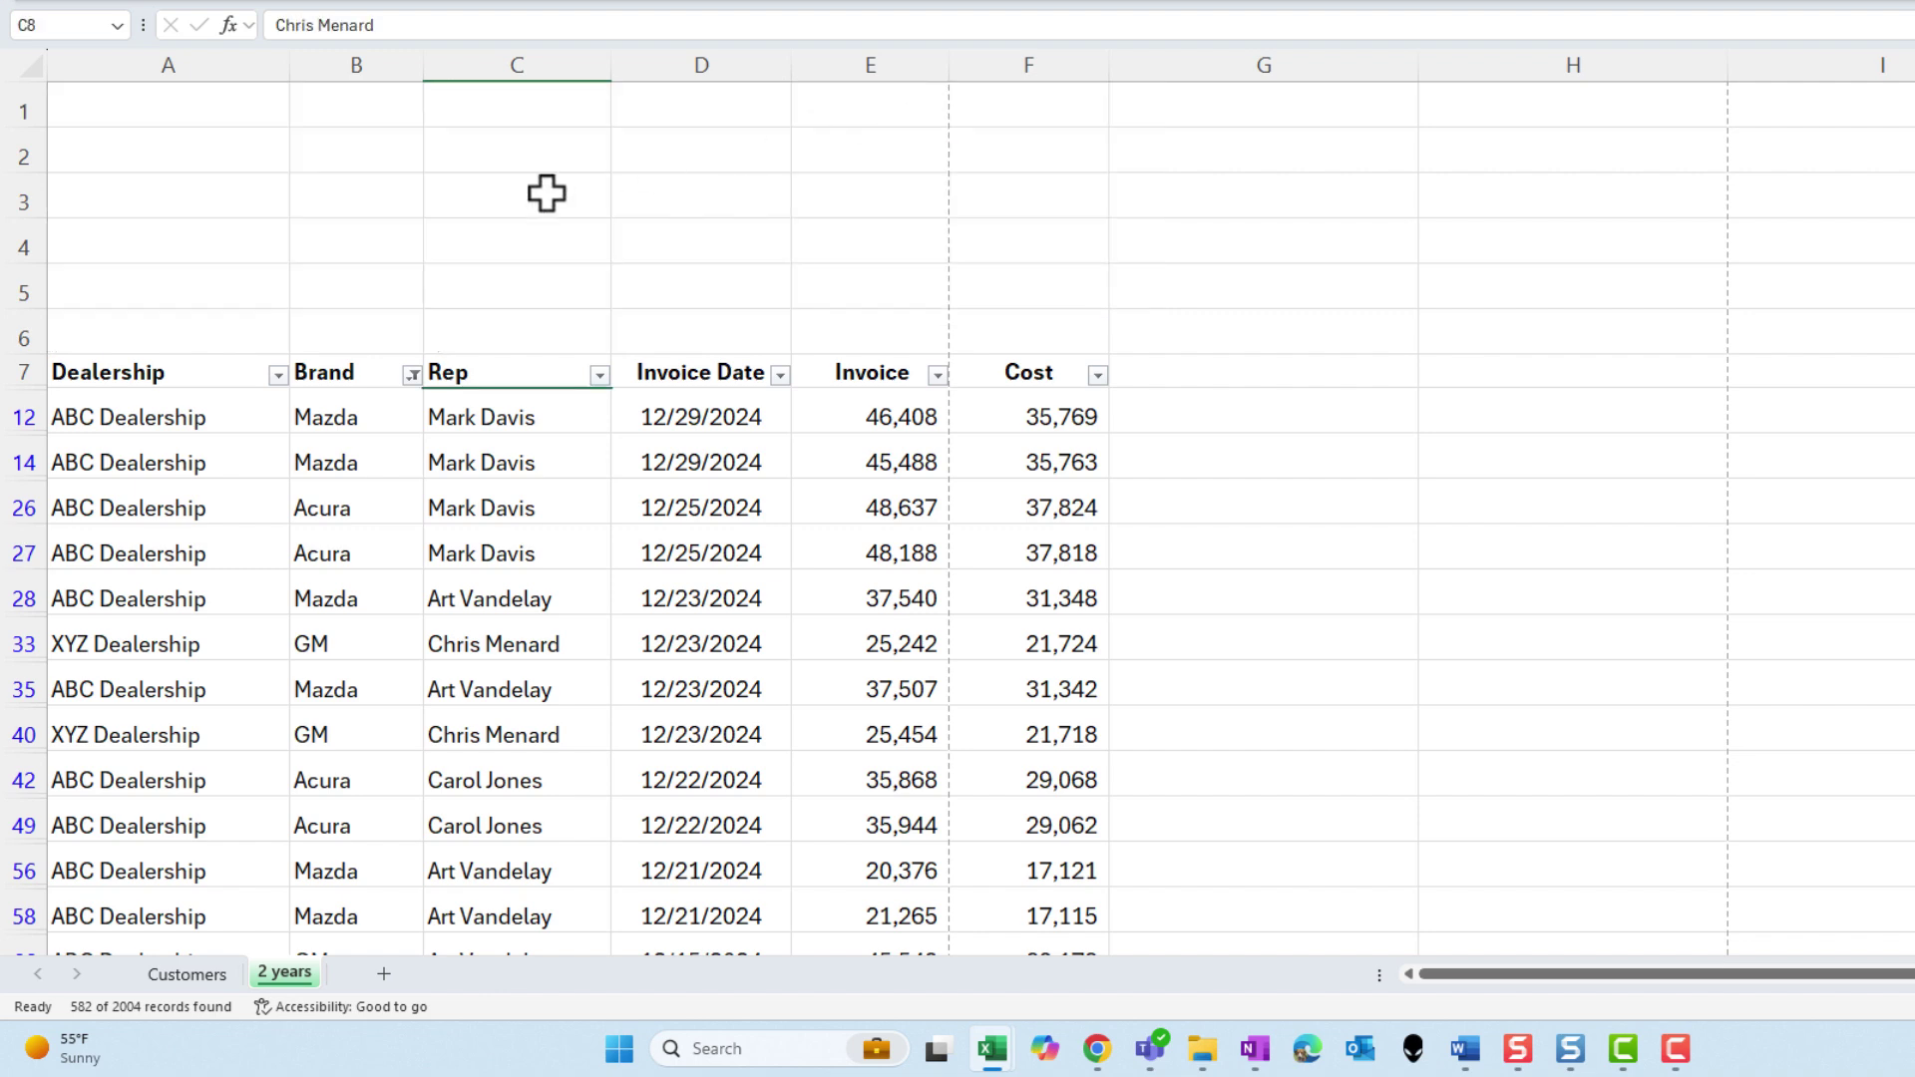
Clear the brand filter via Data > Clear so all 2004 records show again
click(498, 202)
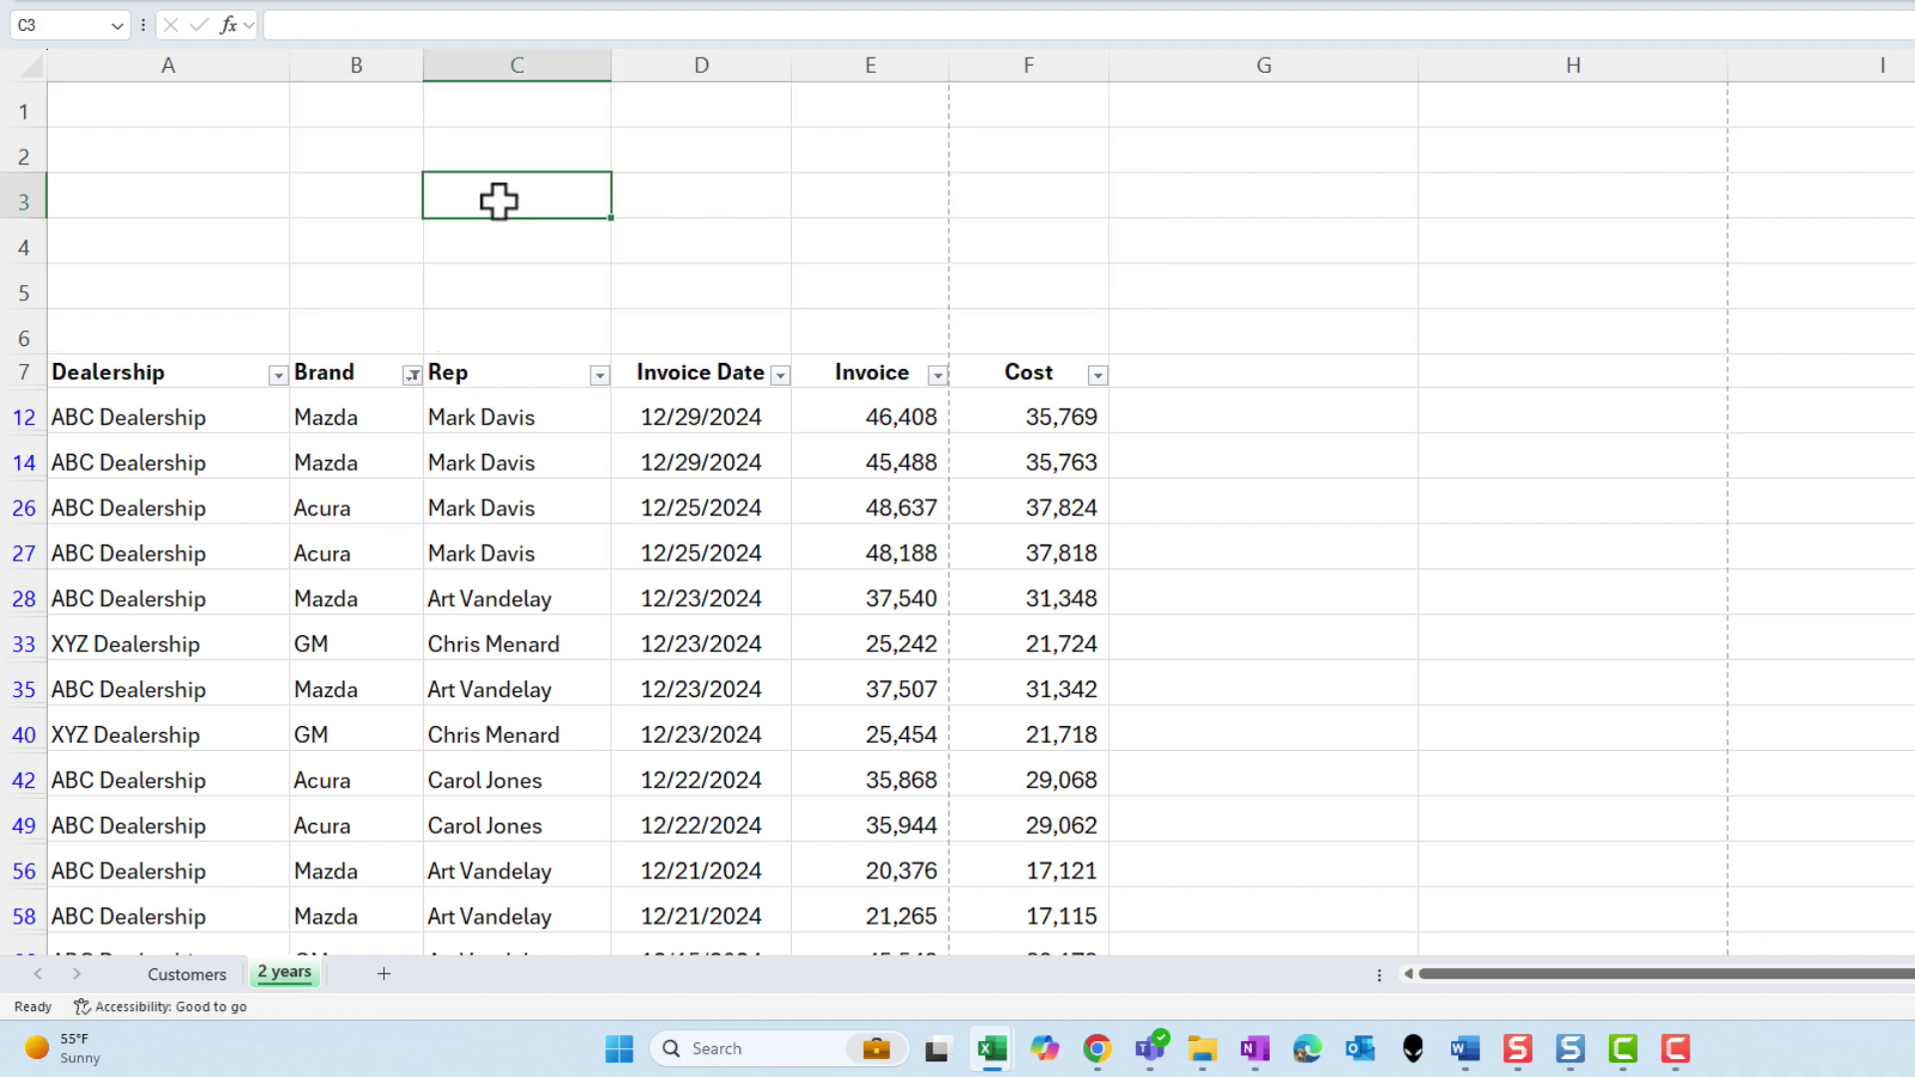
click(646, 419)
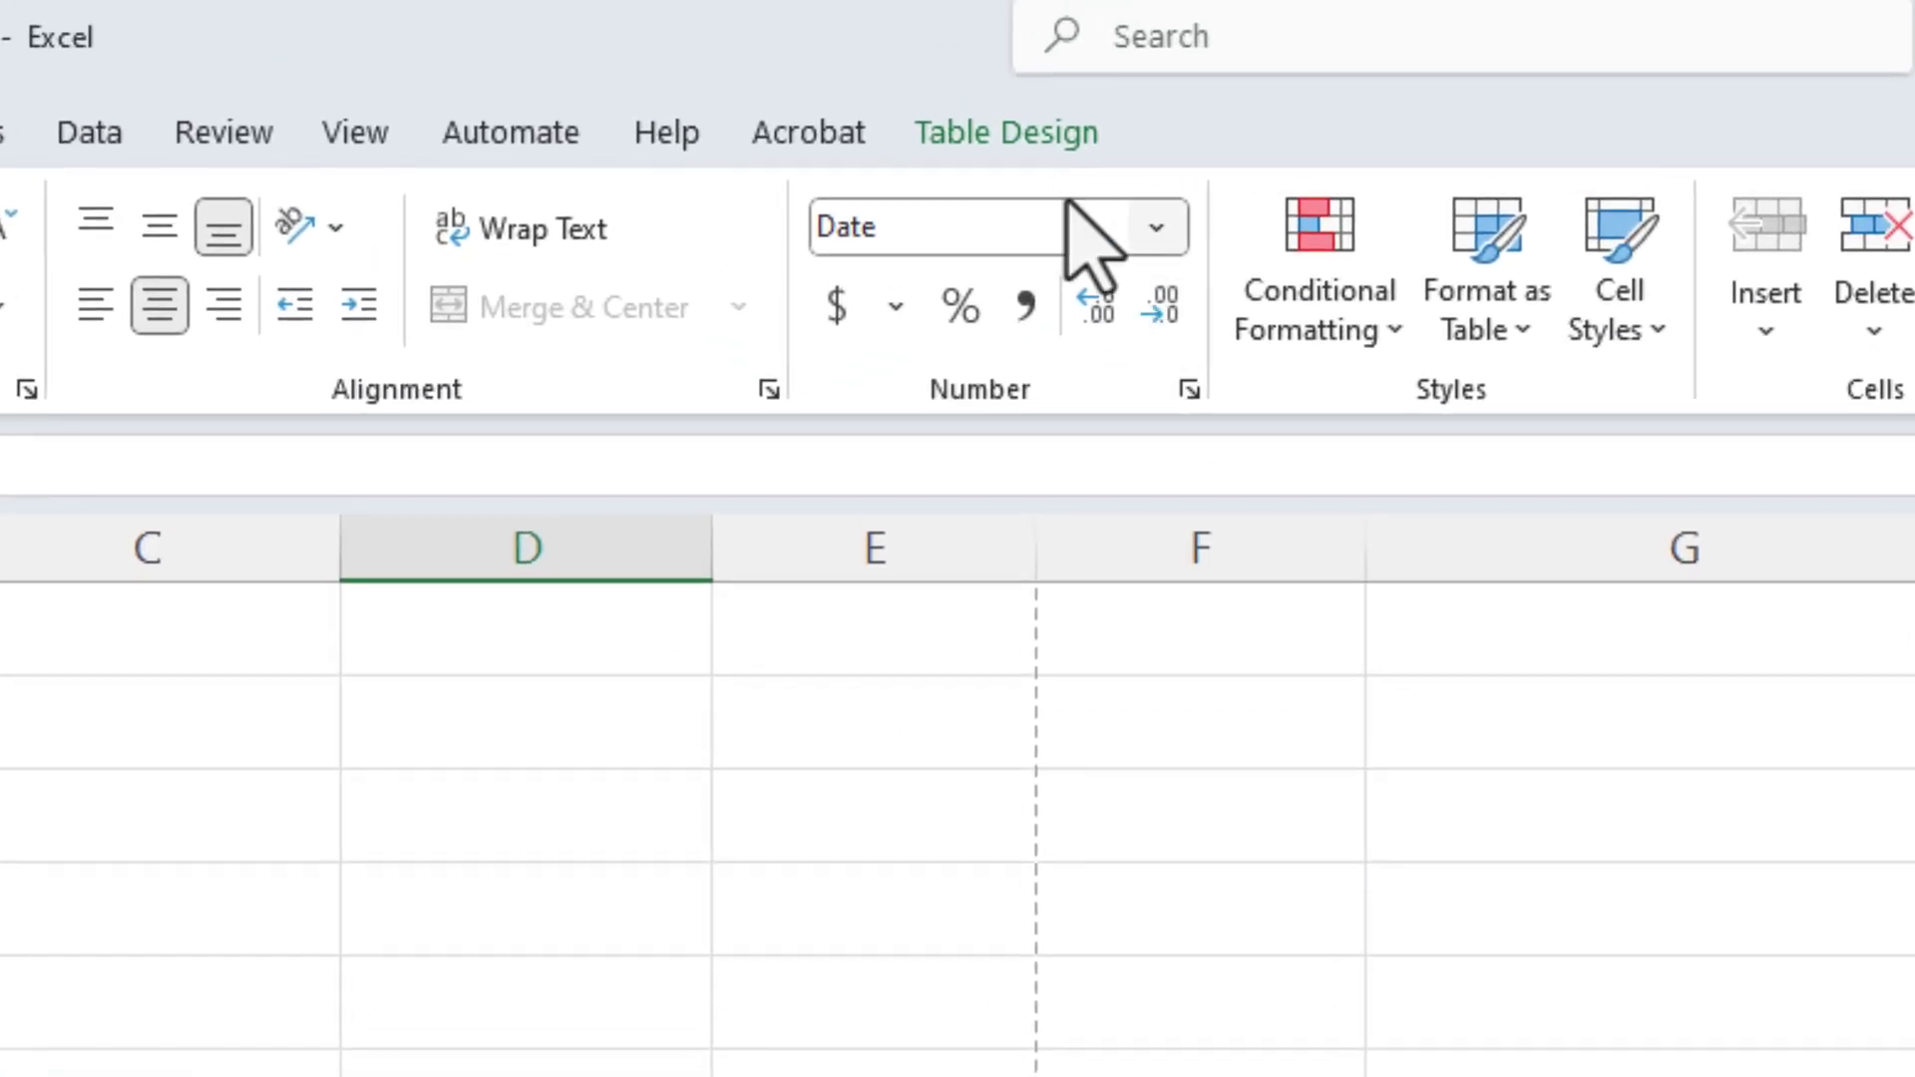
click(1032, 139)
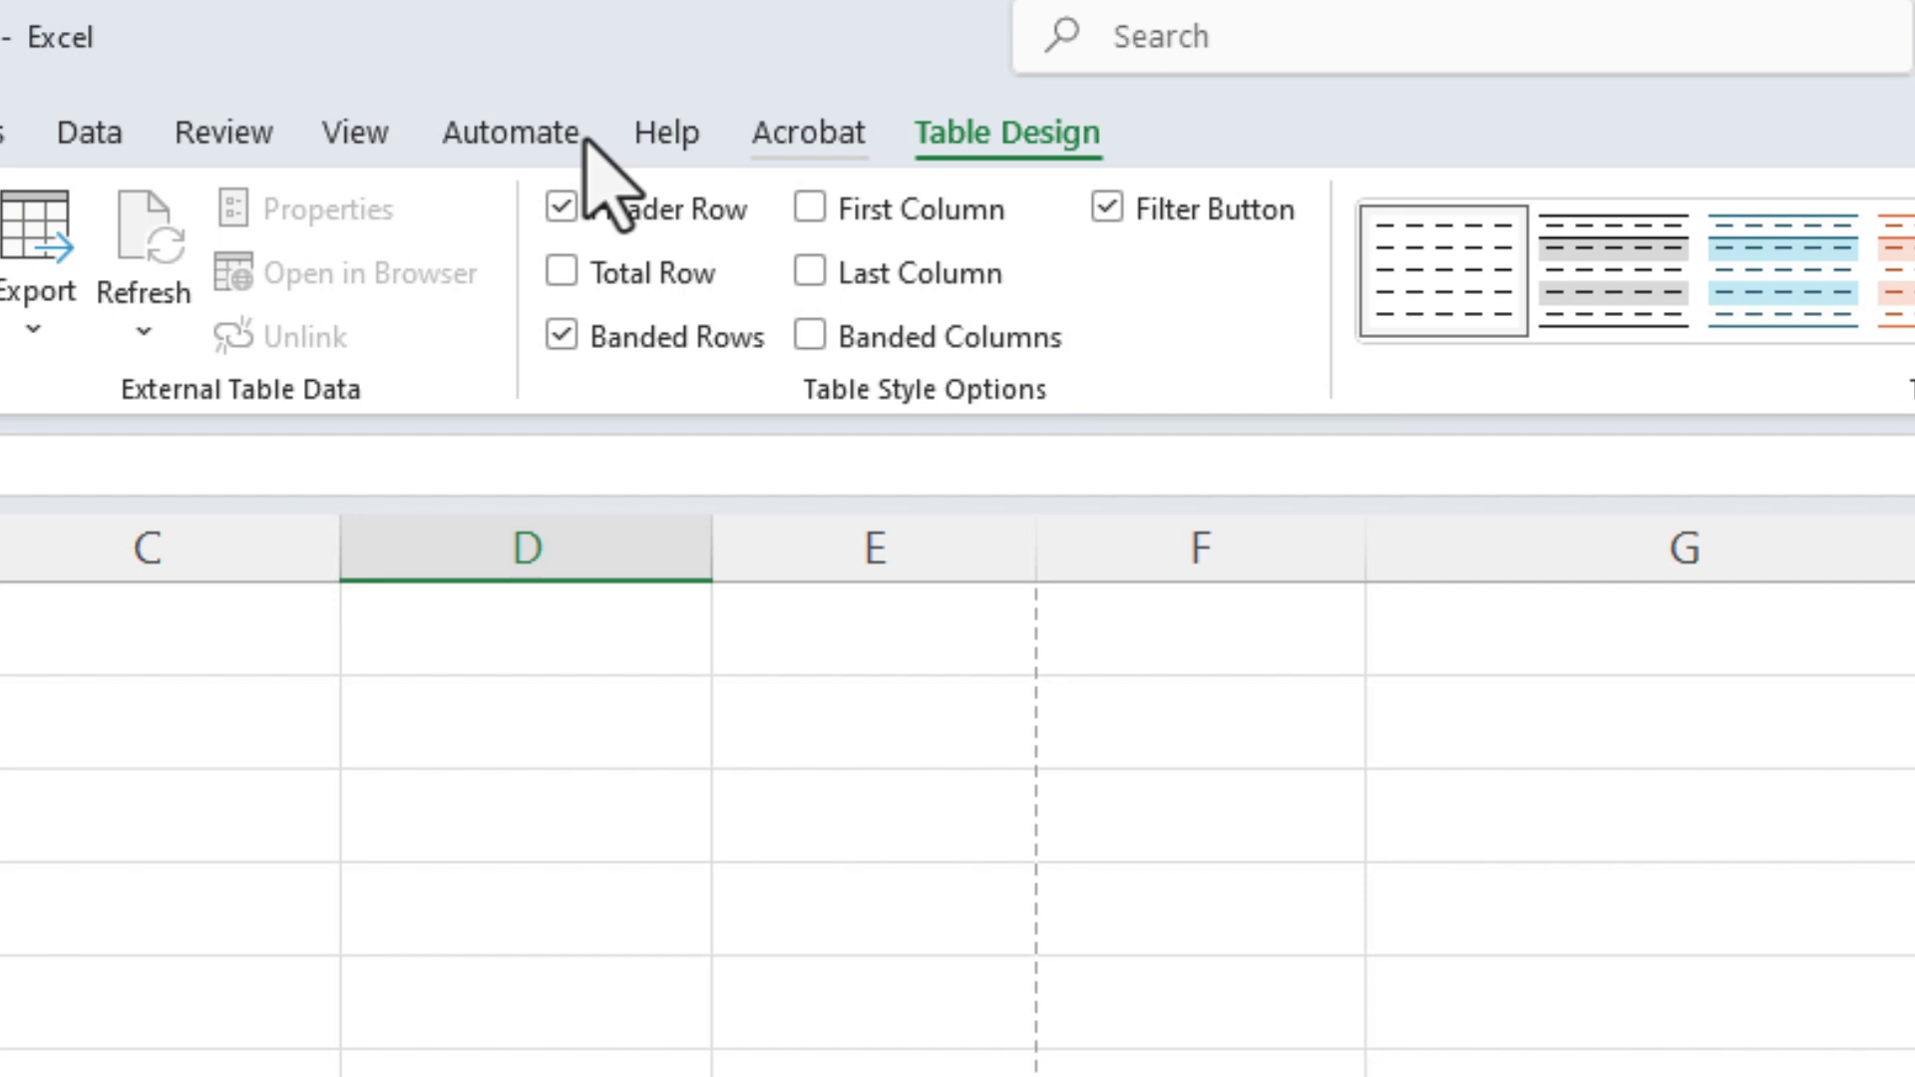
click(89, 135)
click(1767, 221)
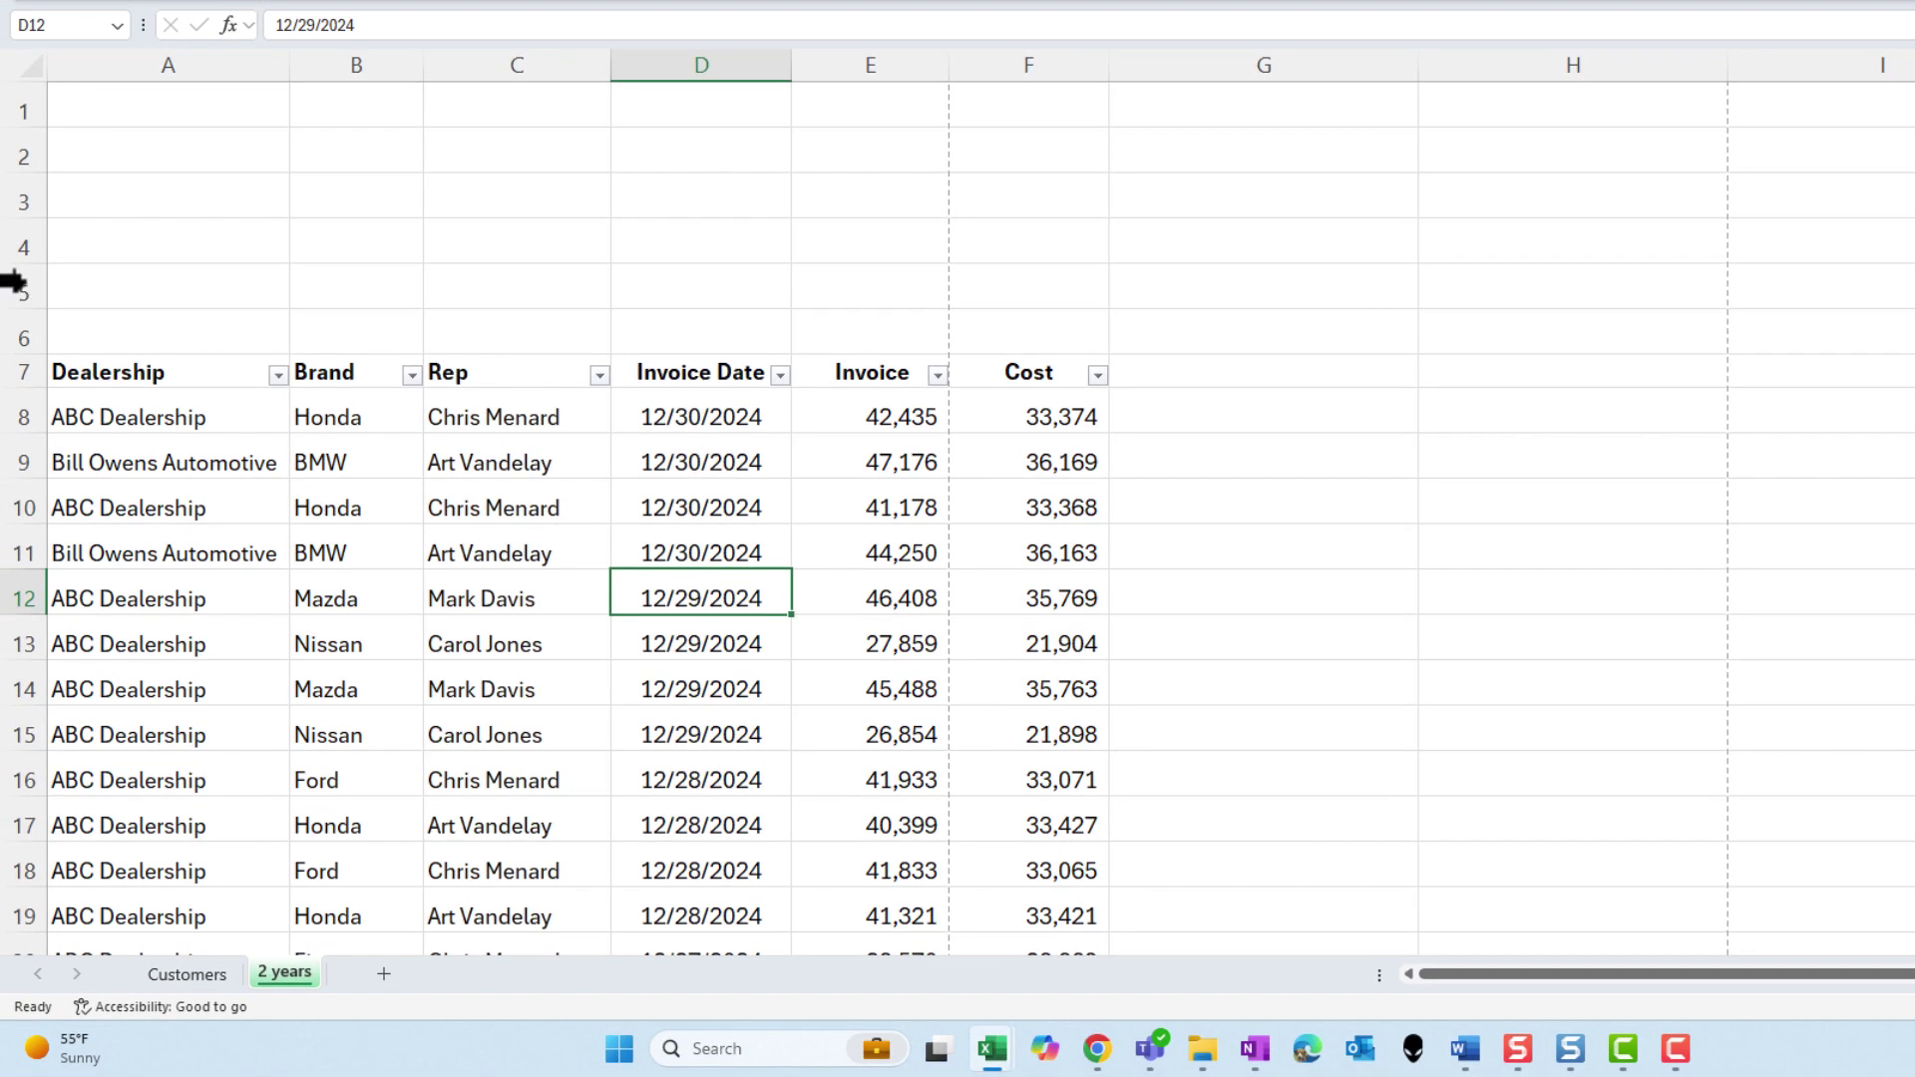
Delete rows 1–6 so the table headers return to row 1
drag(22, 111, 21, 327)
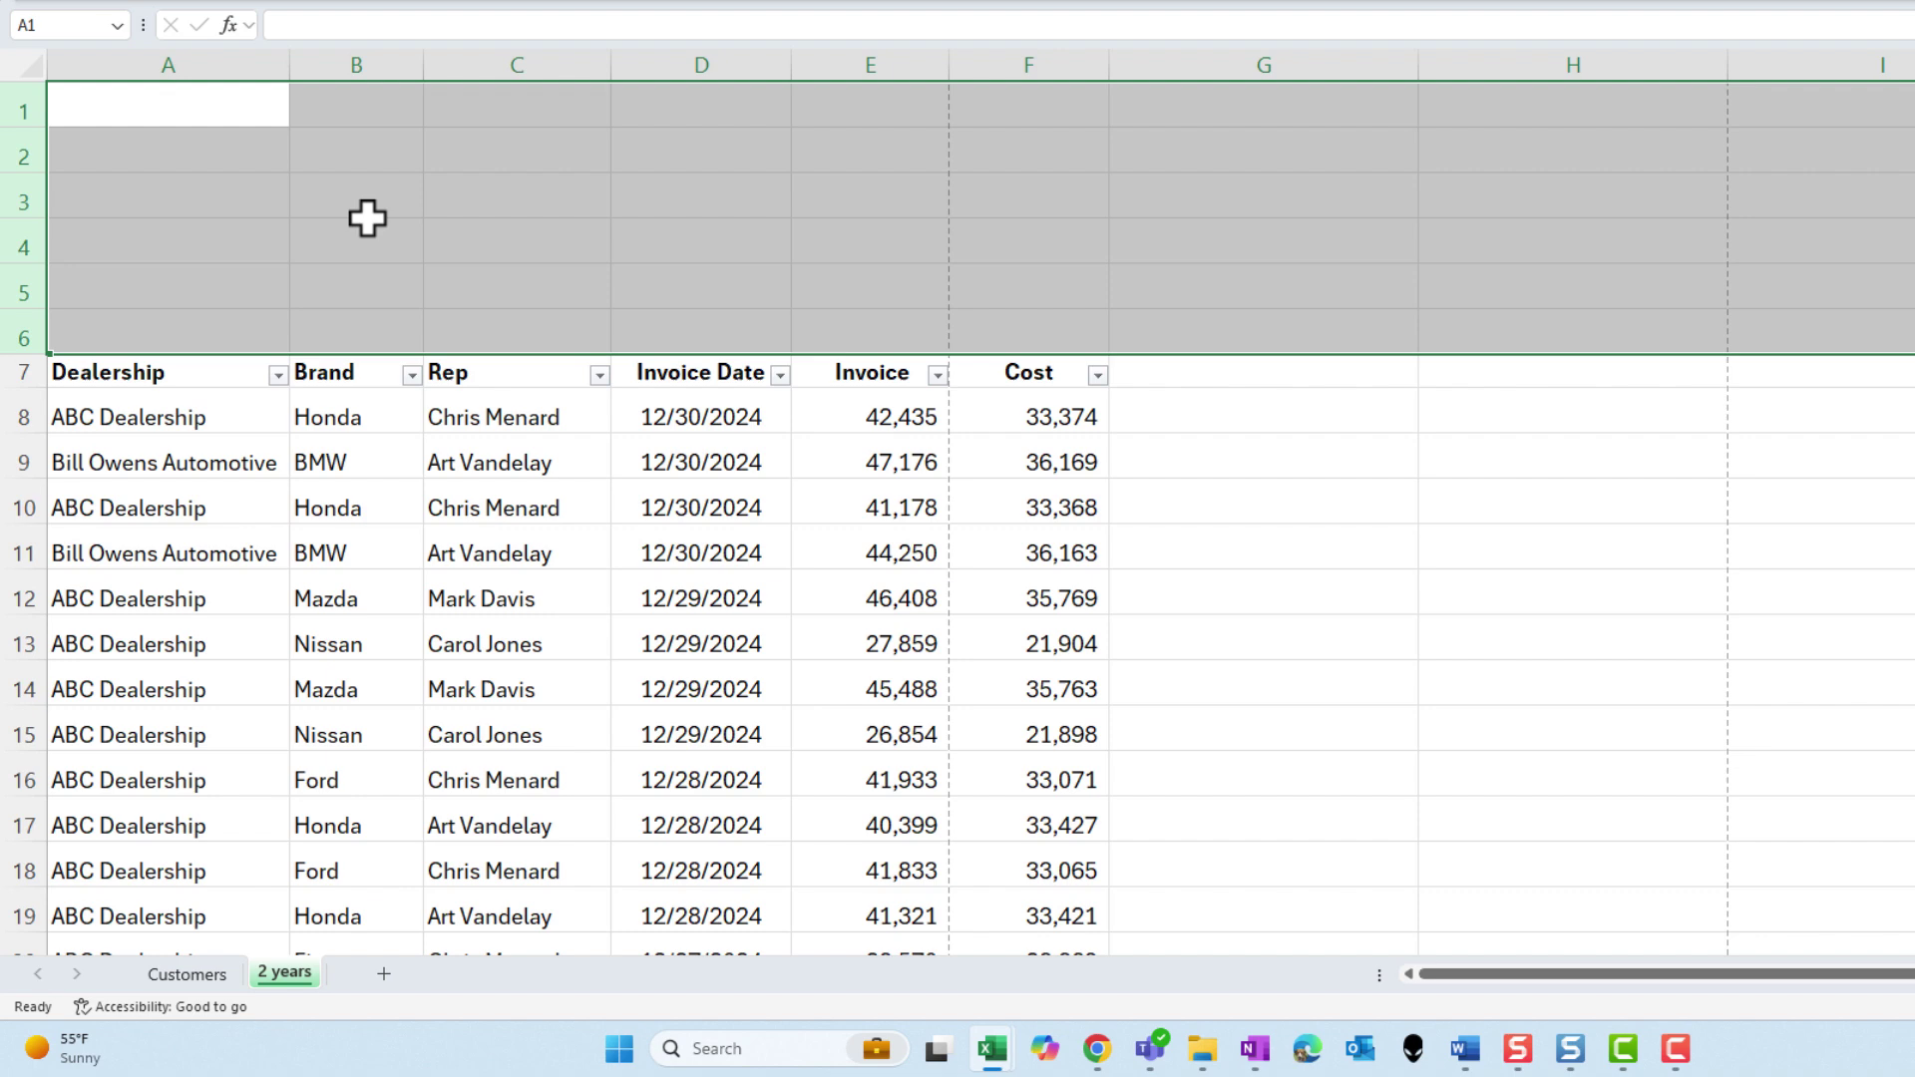
right_click(369, 217)
click(446, 521)
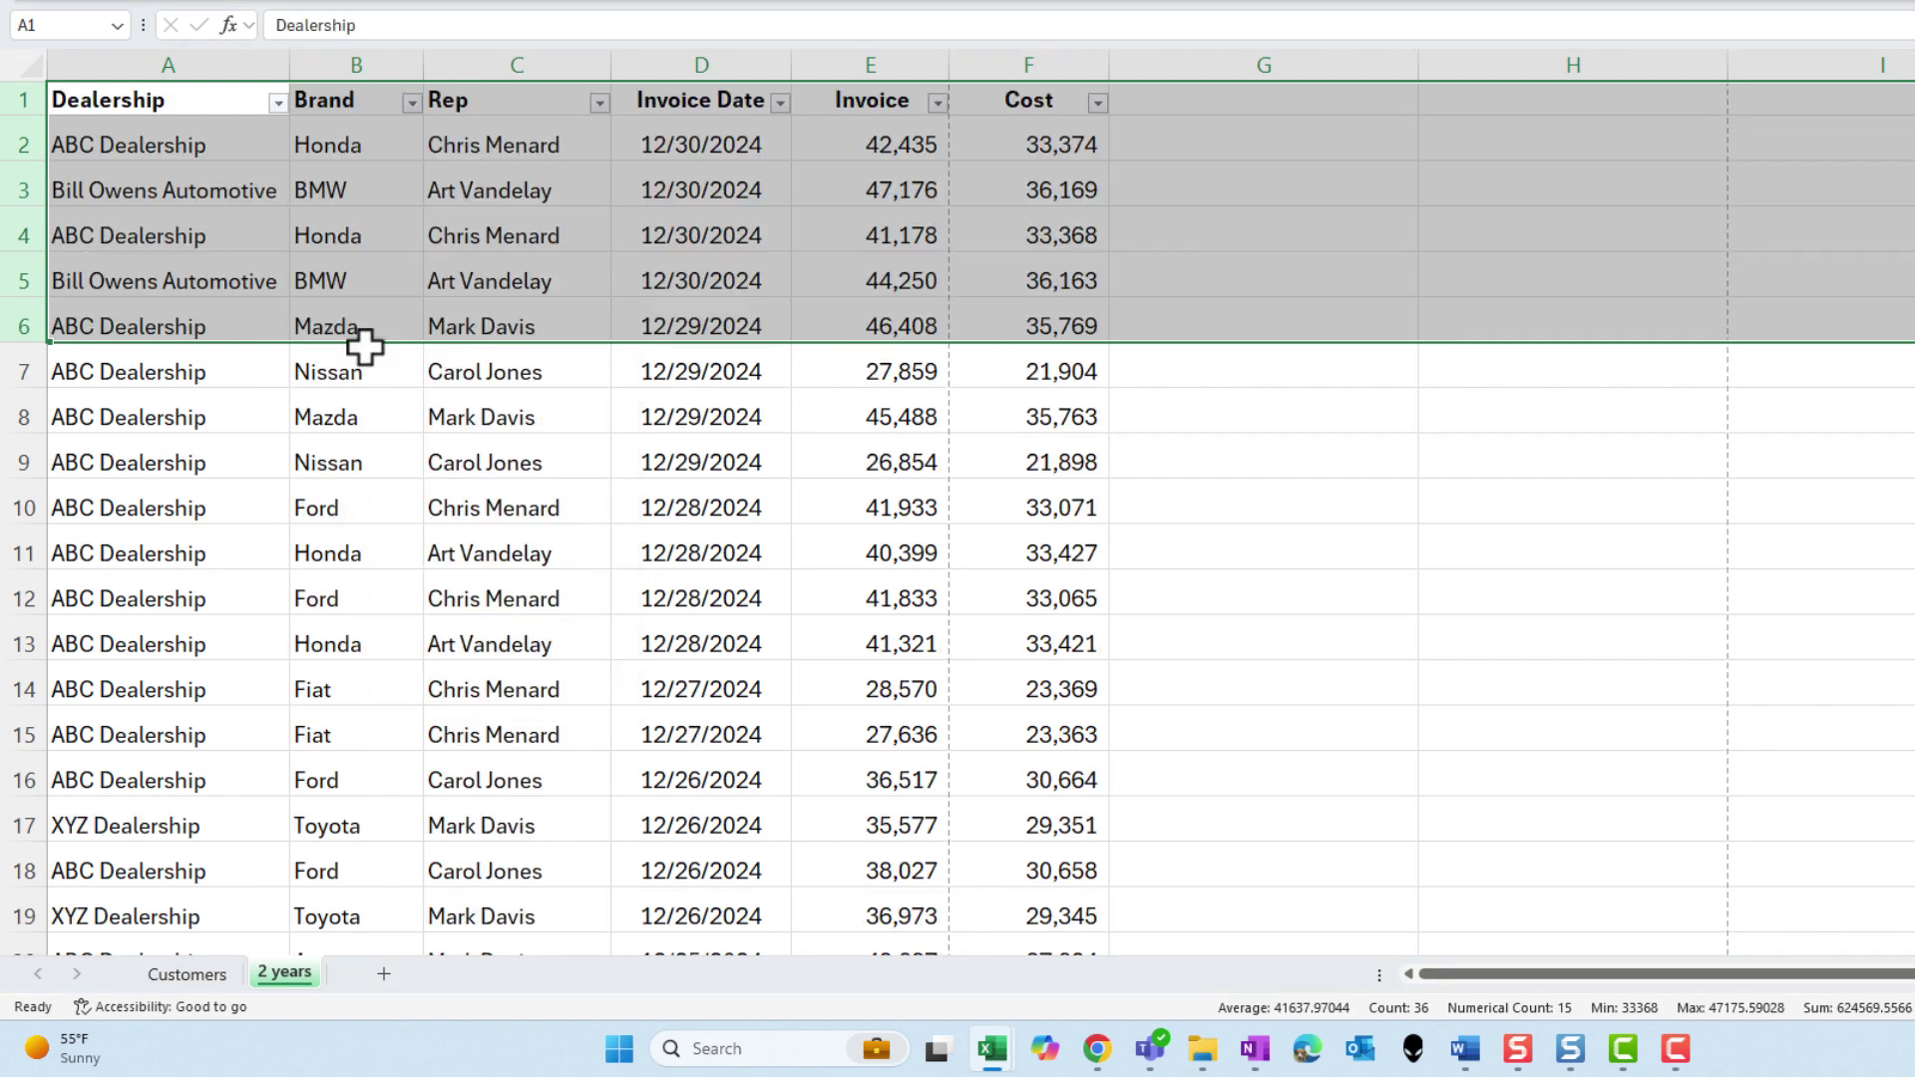